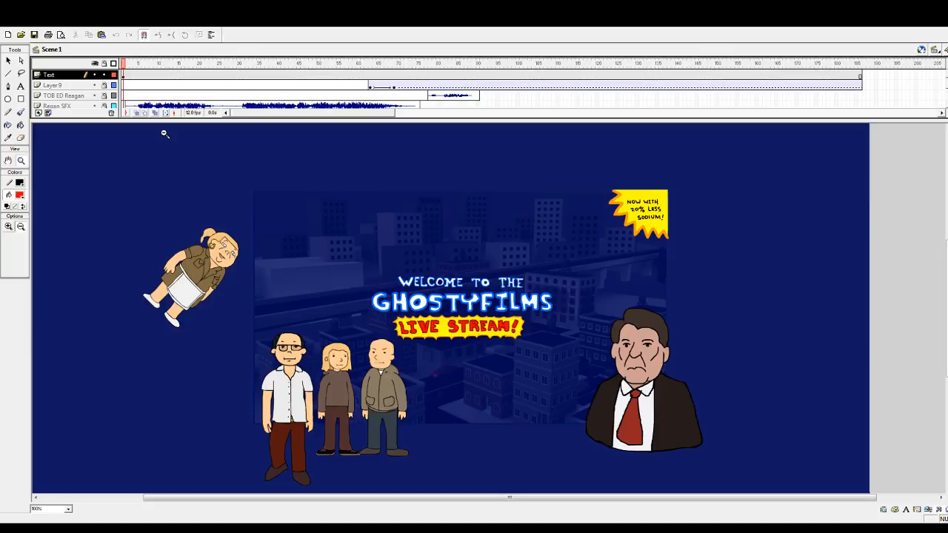
Step: Play back the live stream welcome animation and switch to the diner scene document
{"action": "key", "text": "Return"}
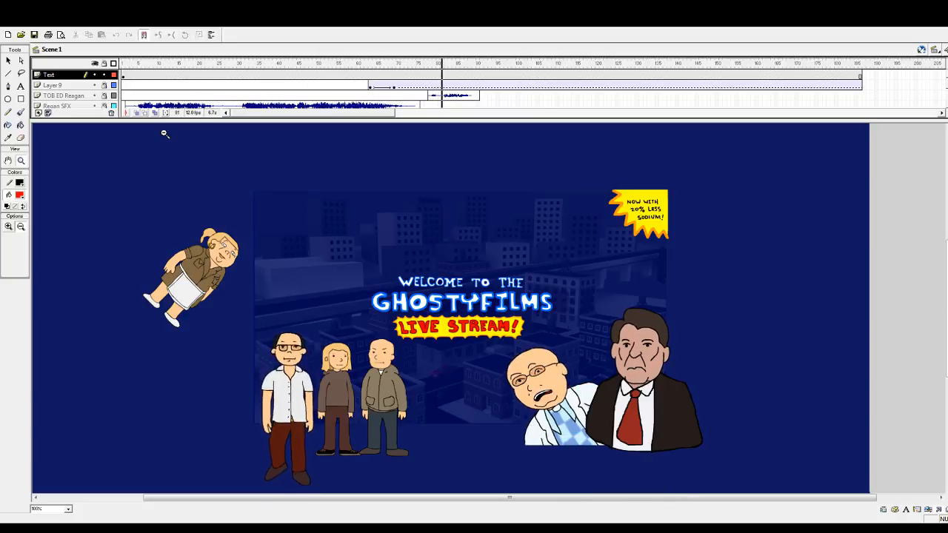
{"action": "key", "text": "Return"}
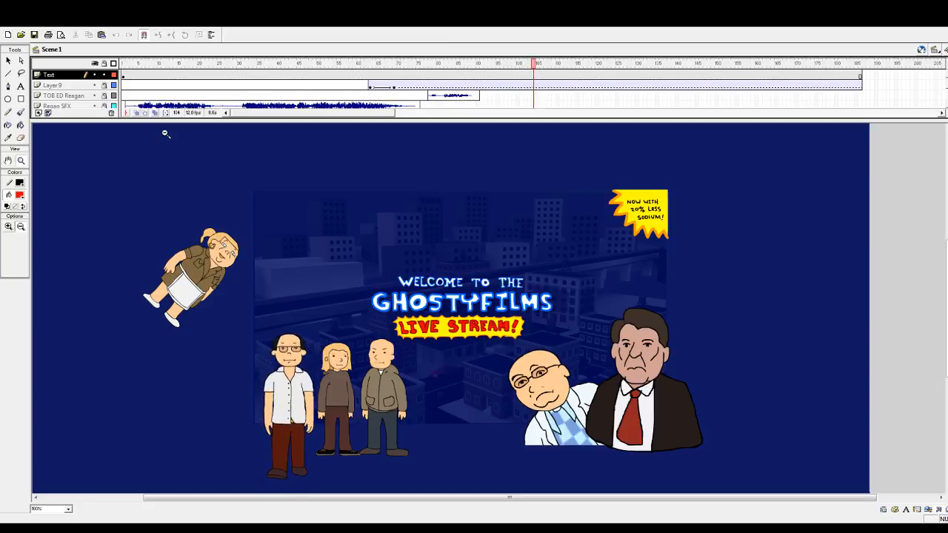
{"action": "left_click", "coordinate": [931, 28]}
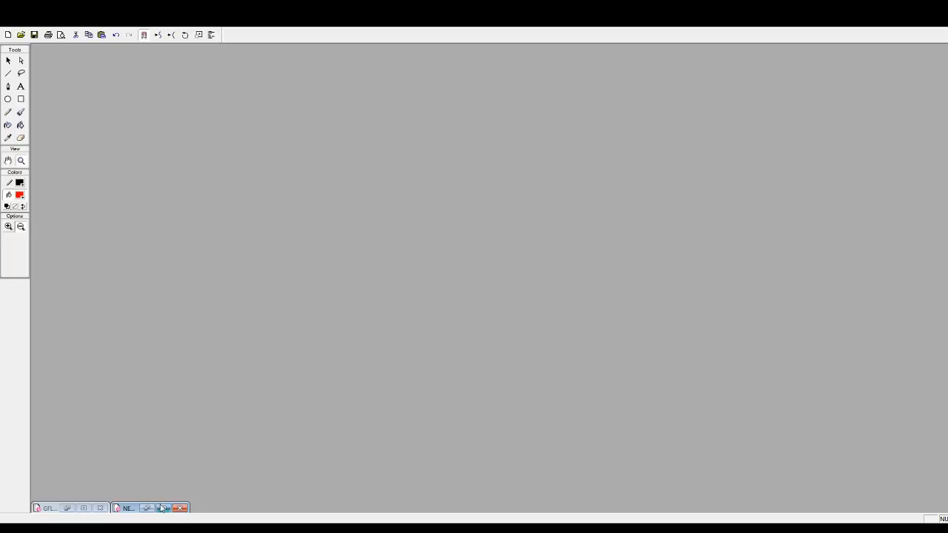
{"action": "left_click", "coordinate": [163, 508]}
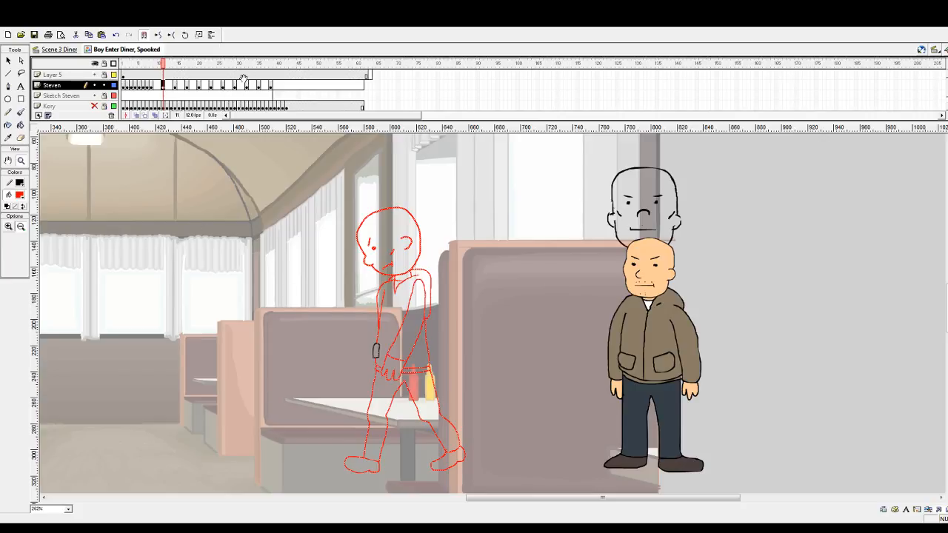
Step: Play the character's walk animation from the beginning of the diner timeline
{"action": "left_click", "coordinate": [125, 64]}
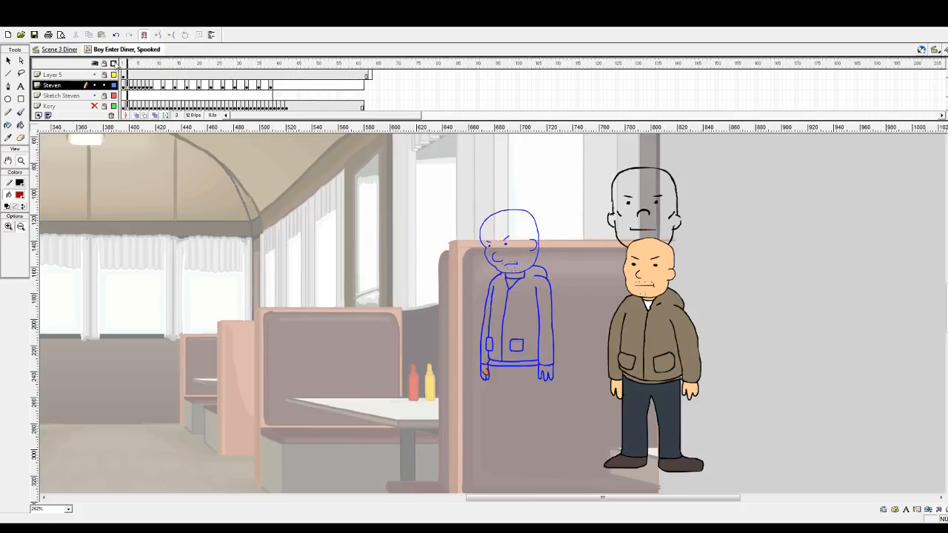
{"action": "key", "text": "Return"}
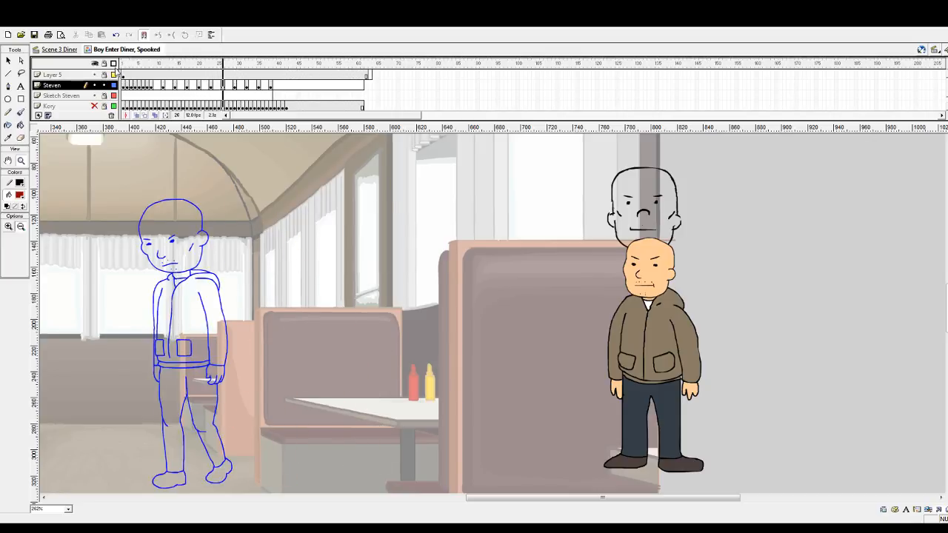
Step: Turn on onion skinning and go to frame 9 of the Steven layer
{"action": "left_click", "coordinate": [157, 88]}
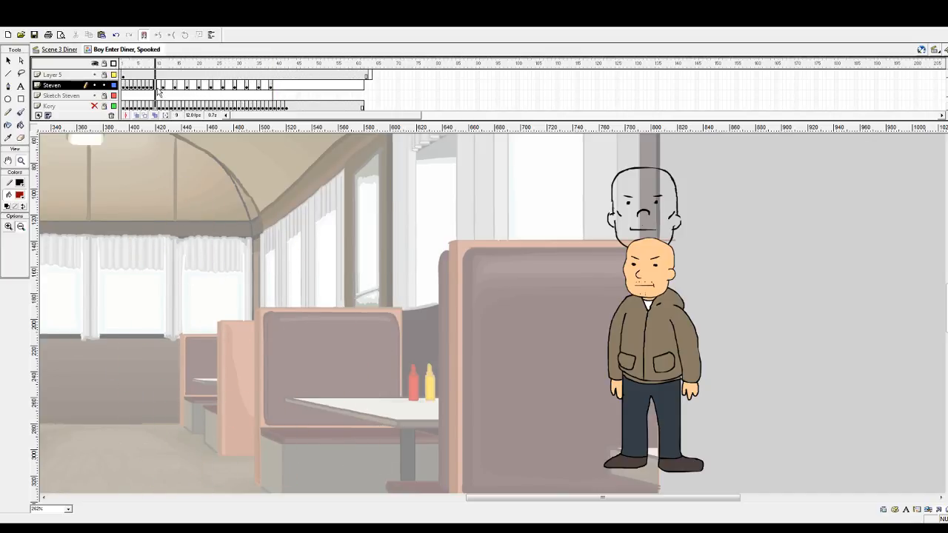
{"action": "left_click", "coordinate": [160, 88]}
{"action": "left_click", "coordinate": [156, 87]}
{"action": "left_click", "coordinate": [167, 97]}
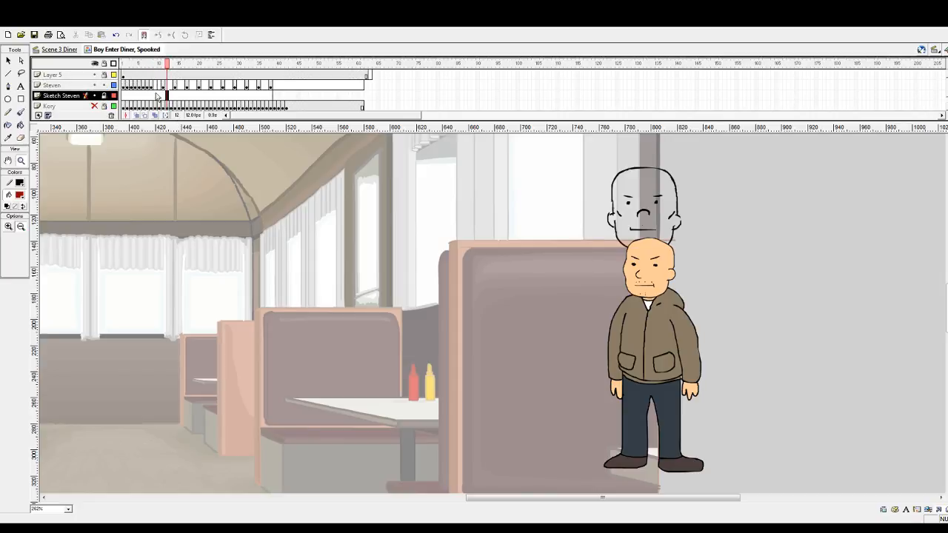
{"action": "left_click", "coordinate": [156, 87]}
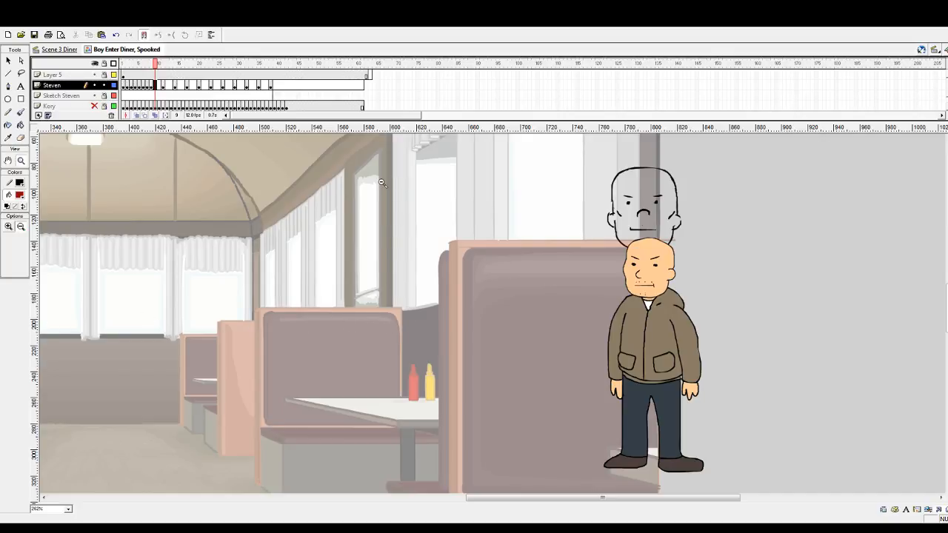
{"action": "key", "text": "period"}
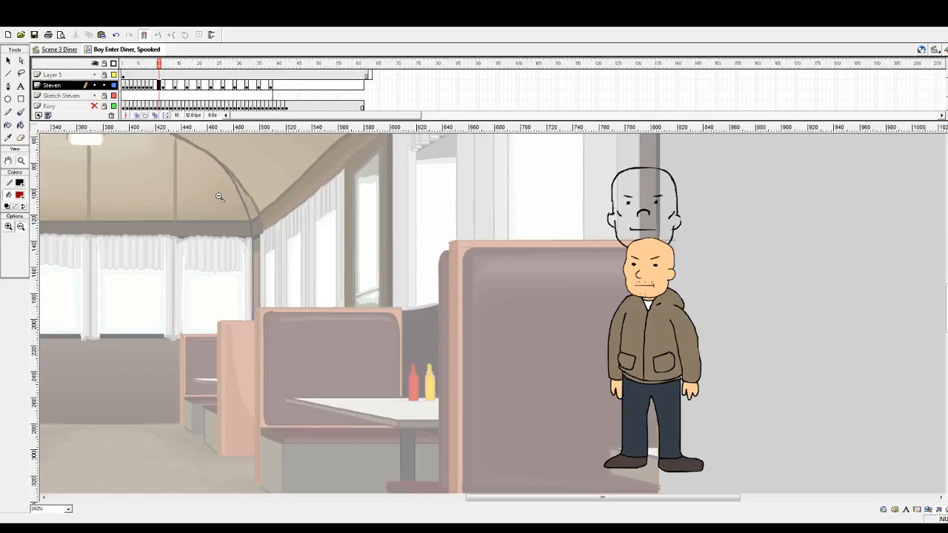
{"action": "left_click", "coordinate": [137, 115]}
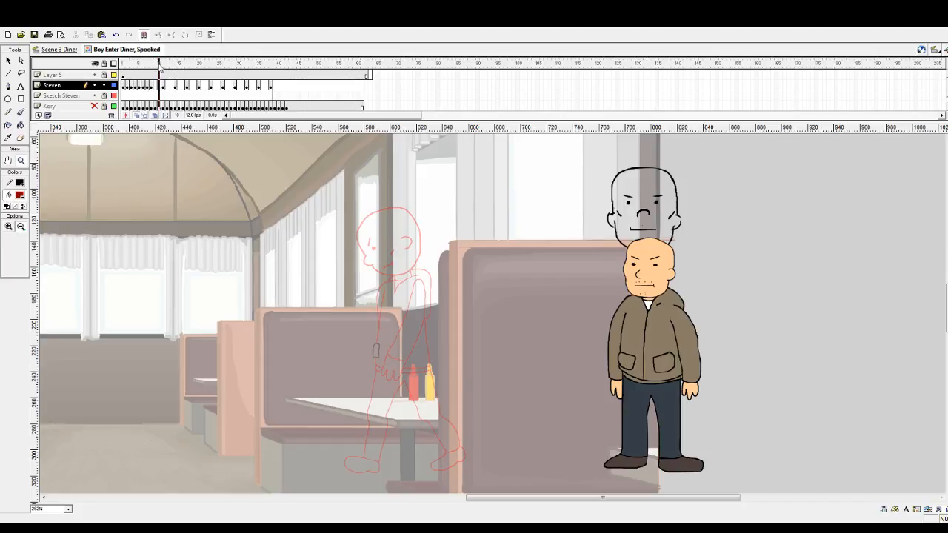
{"action": "left_click", "coordinate": [156, 63]}
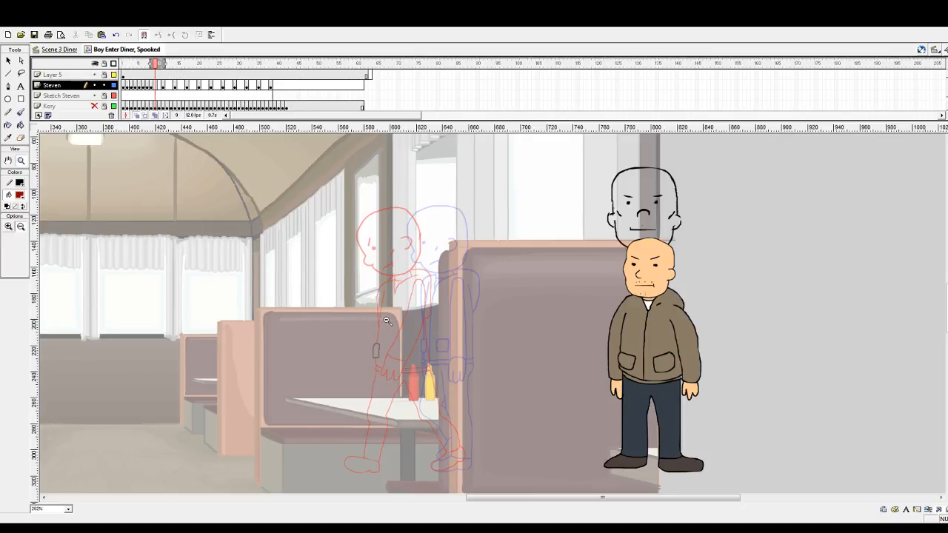
Step: Set up a black brush with a chosen size and paint the eye and eyebrow between the two onion-skinned heads
{"action": "scroll", "coordinate": [317, 379], "scroll_direction": "down", "scroll_amount": 1}
{"action": "left_click_drag", "start_coordinate": [505, 491], "coordinate": [462, 490]}
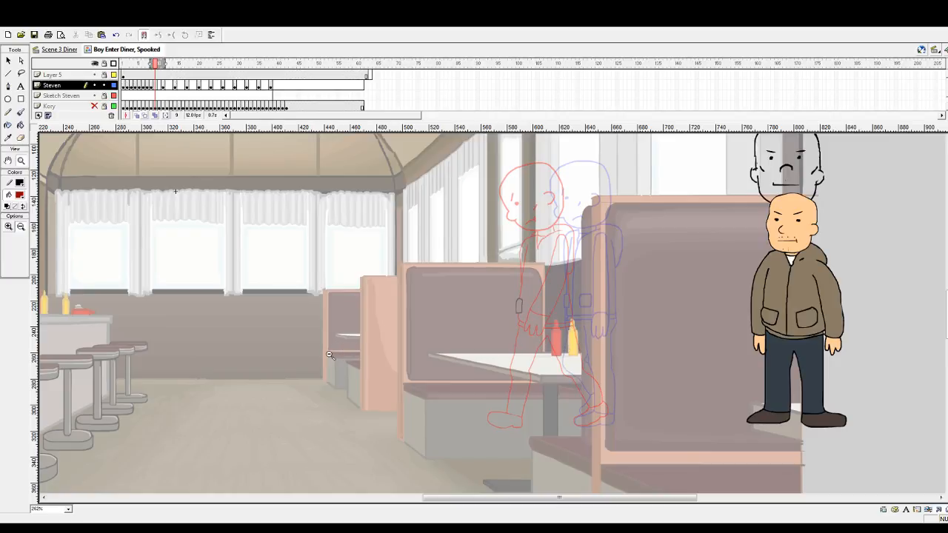
{"action": "left_click_drag", "start_coordinate": [458, 500], "coordinate": [500, 500]}
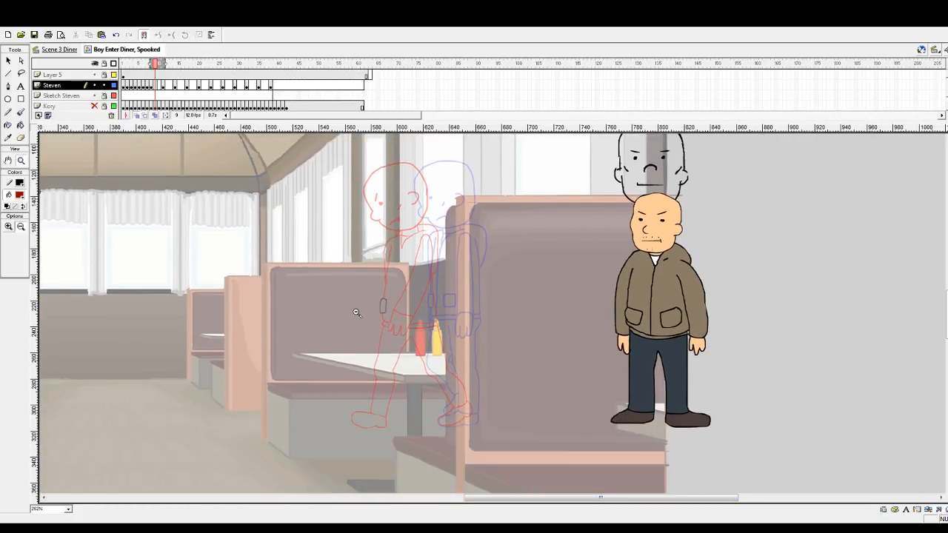
{"action": "scroll", "coordinate": [357, 313], "scroll_direction": "up", "scroll_amount": 2}
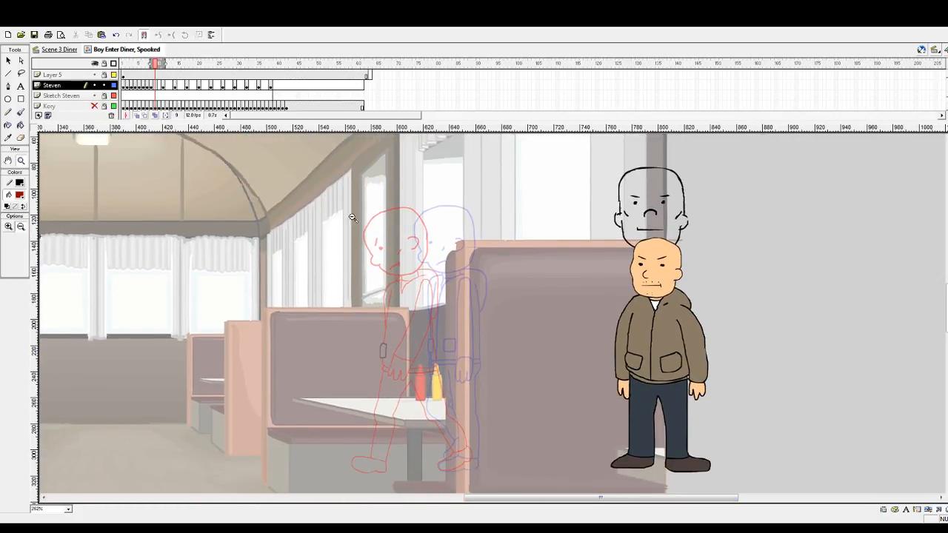
{"action": "left_click_drag", "start_coordinate": [348, 195], "coordinate": [533, 318]}
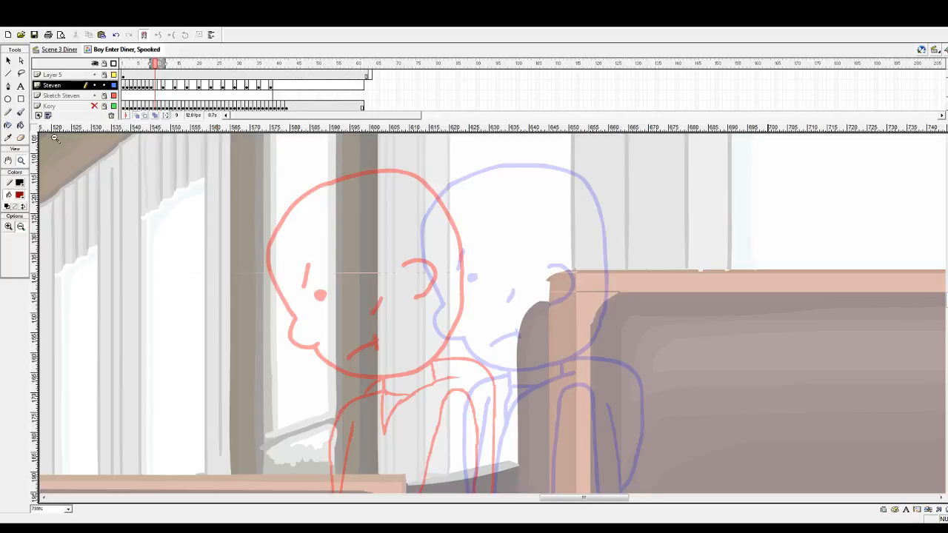
{"action": "left_click", "coordinate": [20, 112]}
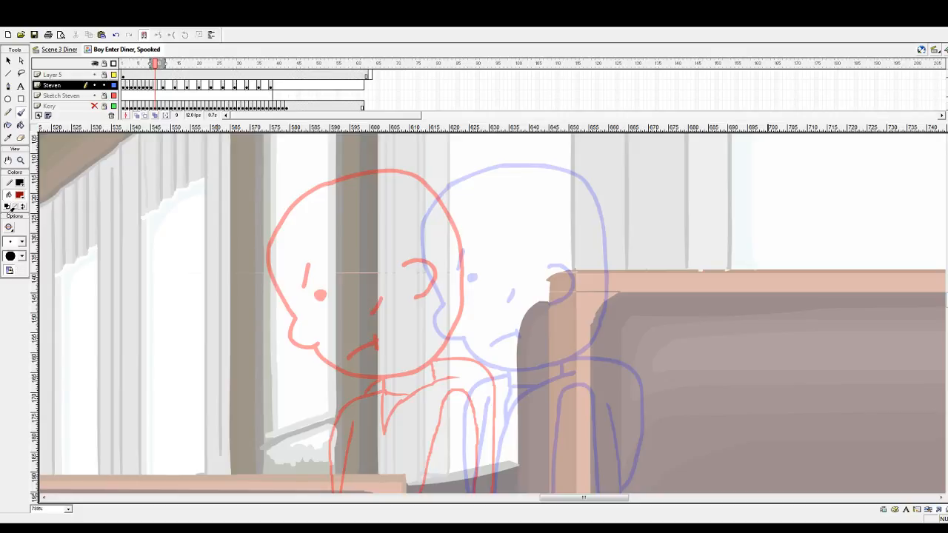
{"action": "left_click", "coordinate": [7, 215]}
{"action": "left_click", "coordinate": [21, 241]}
{"action": "left_click", "coordinate": [17, 279]}
{"action": "left_click", "coordinate": [413, 280]}
{"action": "left_click_drag", "start_coordinate": [400, 272], "coordinate": [409, 250]}
Step: Draw the nose, face profile and top of the head in black with the Brush
{"action": "scroll", "coordinate": [374, 308], "scroll_direction": "down", "scroll_amount": 1}
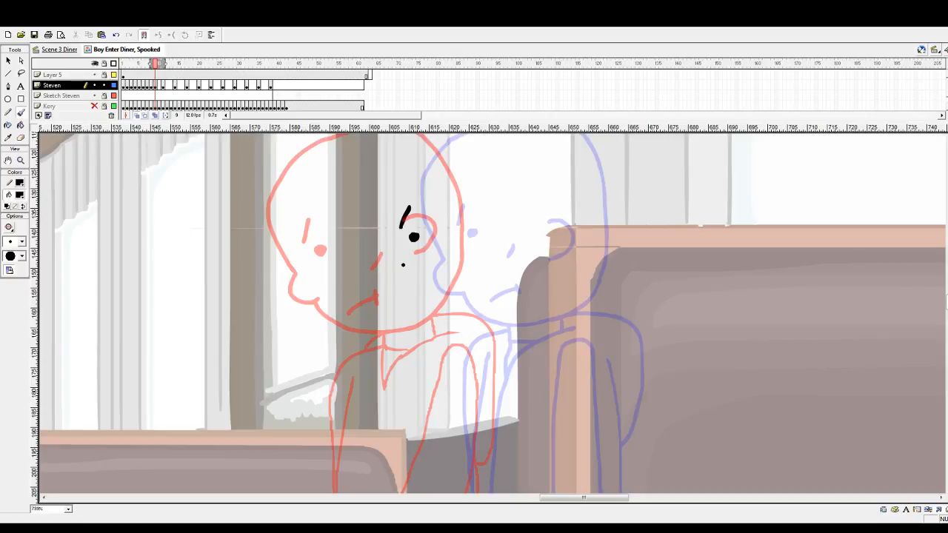
{"action": "mouse_move", "coordinate": [399, 264]}
{"action": "left_mouse_down"}
{"action": "mouse_move", "coordinate": [392, 287]}
{"action": "mouse_move", "coordinate": [425, 293]}
{"action": "left_mouse_up"}
{"action": "left_click_drag", "start_coordinate": [400, 263], "coordinate": [385, 224]}
{"action": "scroll", "coordinate": [392, 255], "scroll_direction": "up", "scroll_amount": 3}
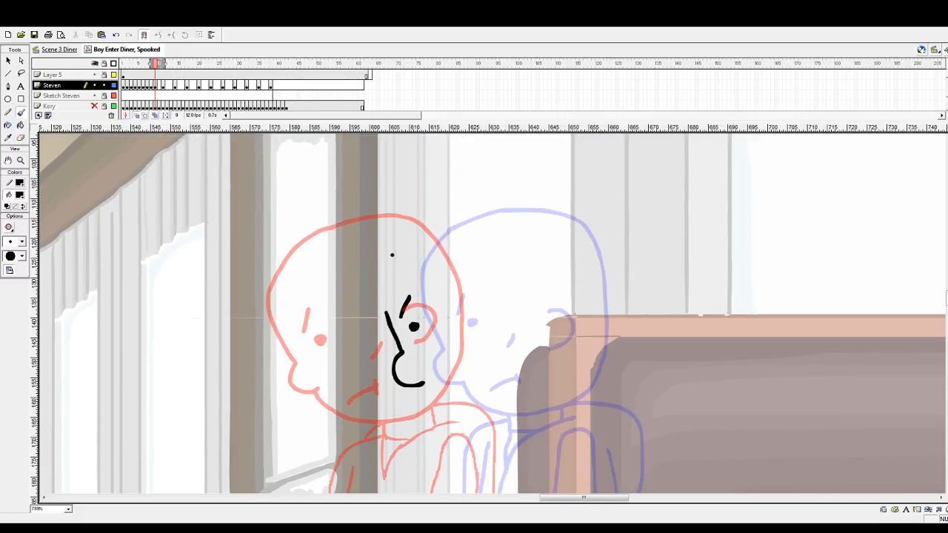
{"action": "mouse_move", "coordinate": [384, 314]}
{"action": "left_mouse_down"}
{"action": "mouse_move", "coordinate": [390, 274]}
{"action": "mouse_move", "coordinate": [418, 233]}
{"action": "mouse_move", "coordinate": [451, 215]}
{"action": "mouse_move", "coordinate": [528, 213]}
{"action": "left_mouse_up"}
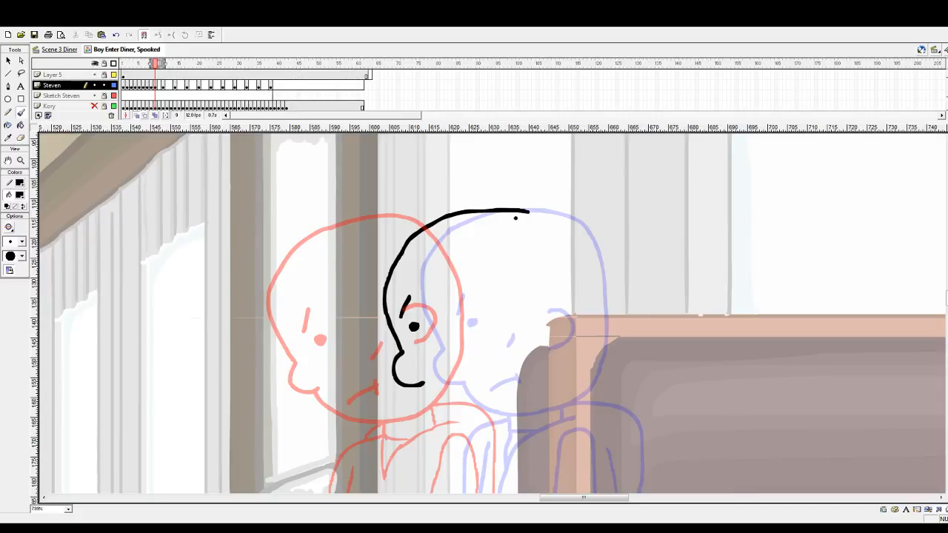
{"action": "left_click_drag", "start_coordinate": [539, 222], "coordinate": [550, 244]}
Step: Shift the black head outline slightly toward the red onion-skinned head, leaving the eye and eyebrow in place
{"action": "key", "text": "v"}
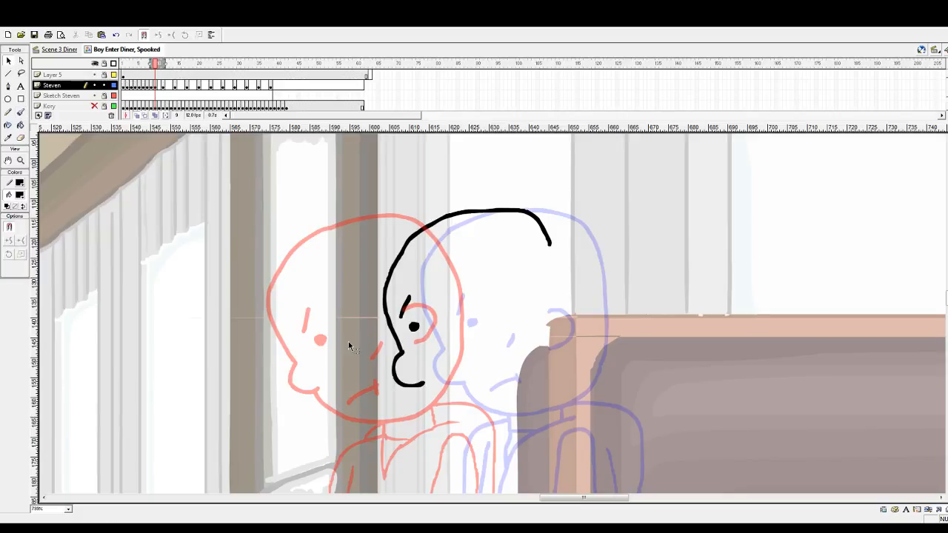
{"action": "left_click_drag", "start_coordinate": [392, 322], "coordinate": [385, 323]}
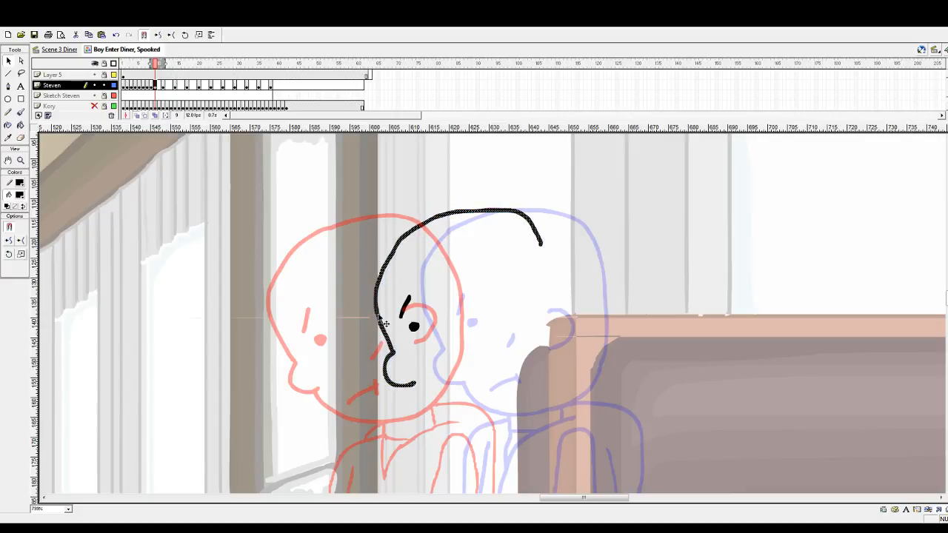
{"action": "left_click", "coordinate": [424, 264]}
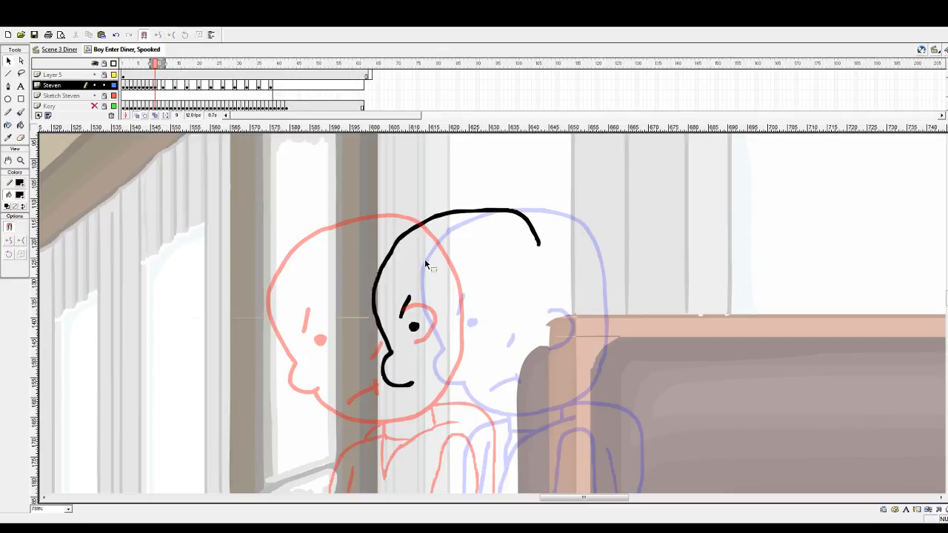
Step: Cut the head outline near the crown with the Eraser and delete the part behind the cut
{"action": "key", "text": "b"}
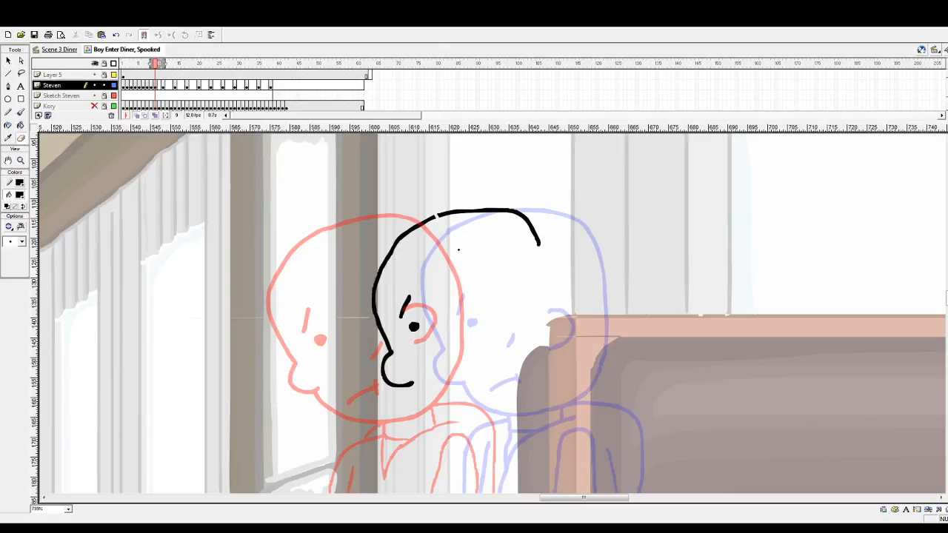
{"action": "key", "text": "v"}
{"action": "left_click", "coordinate": [465, 213]}
{"action": "key", "text": "Delete"}
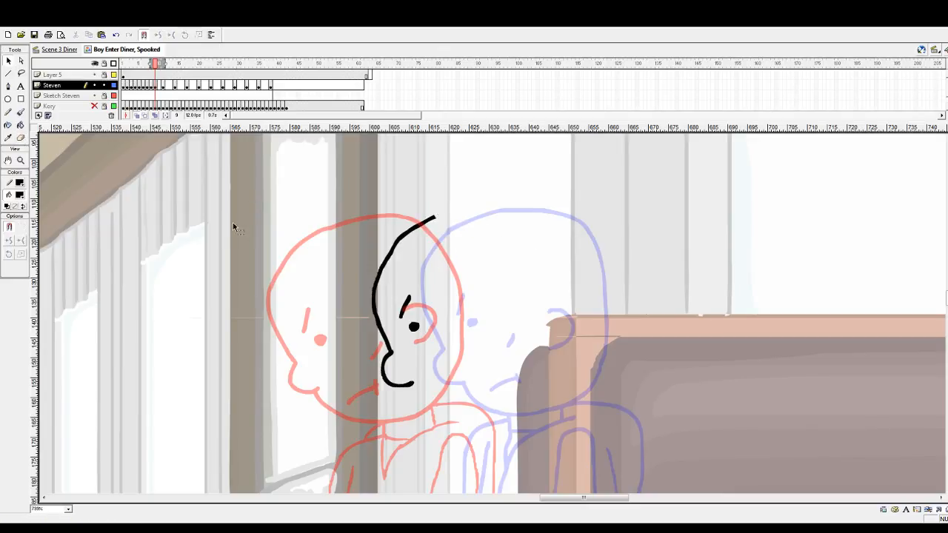
Step: Redraw the crown and back of the head in black and add the jawline below the nose
{"action": "key", "text": "b"}
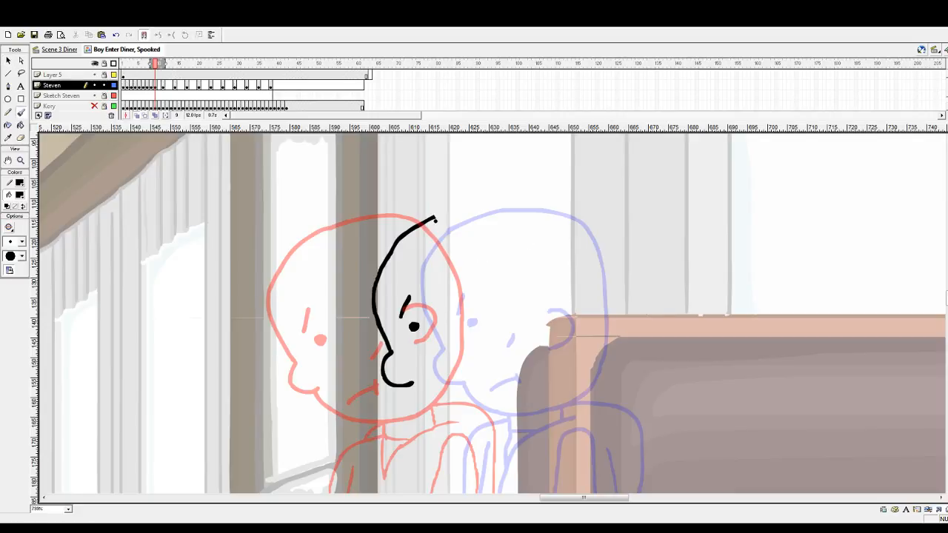
{"action": "mouse_move", "coordinate": [434, 217]}
{"action": "left_mouse_down"}
{"action": "mouse_move", "coordinate": [487, 215]}
{"action": "mouse_move", "coordinate": [509, 228]}
{"action": "mouse_move", "coordinate": [541, 302]}
{"action": "left_mouse_up"}
{"action": "mouse_move", "coordinate": [412, 385]}
{"action": "left_mouse_down"}
{"action": "mouse_move", "coordinate": [447, 411]}
{"action": "mouse_move", "coordinate": [507, 408]}
{"action": "left_mouse_up"}
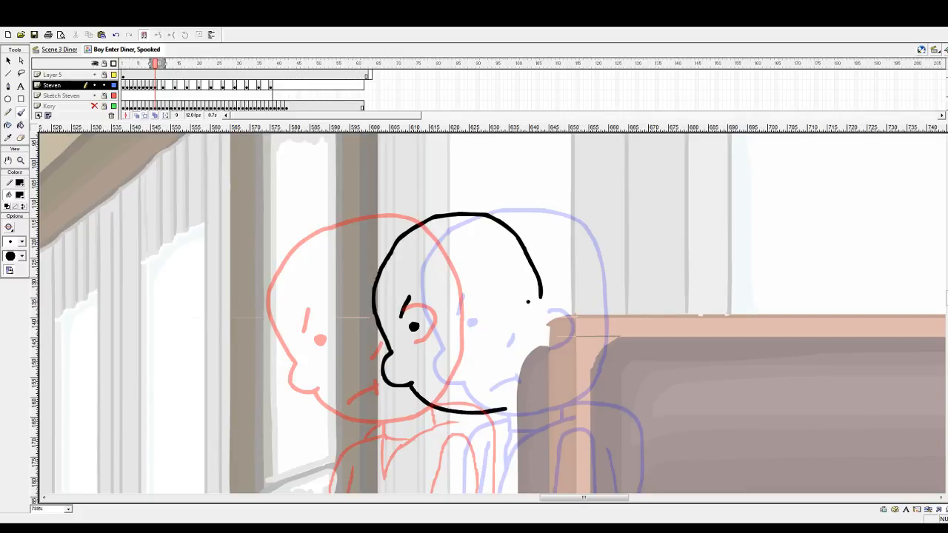
{"action": "mouse_move", "coordinate": [487, 215]}
{"action": "left_mouse_down"}
{"action": "mouse_move", "coordinate": [530, 246]}
{"action": "mouse_move", "coordinate": [541, 296]}
{"action": "left_mouse_up"}
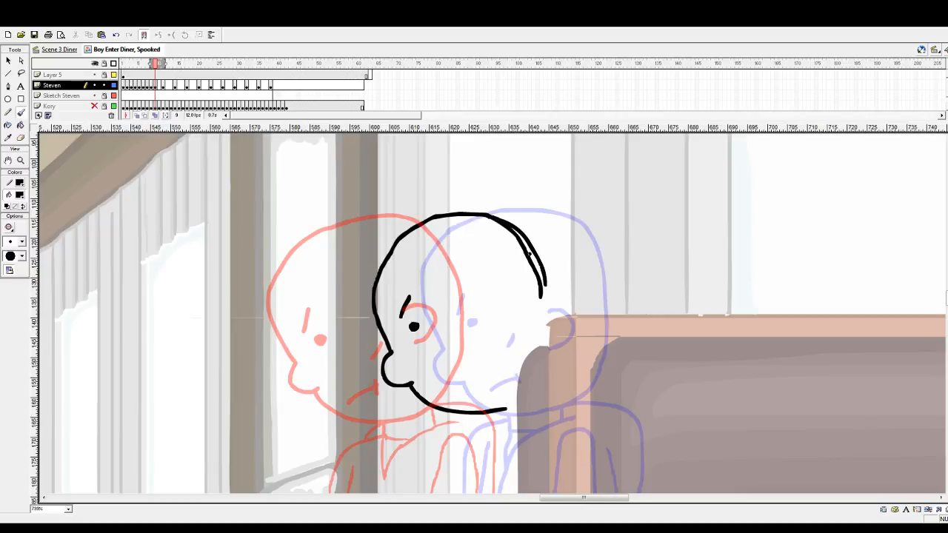
{"action": "mouse_move", "coordinate": [472, 213]}
{"action": "left_mouse_down"}
{"action": "mouse_move", "coordinate": [518, 225]}
{"action": "mouse_move", "coordinate": [541, 279]}
{"action": "mouse_move", "coordinate": [543, 362]}
{"action": "mouse_move", "coordinate": [515, 404]}
{"action": "mouse_move", "coordinate": [496, 411]}
{"action": "left_mouse_up"}
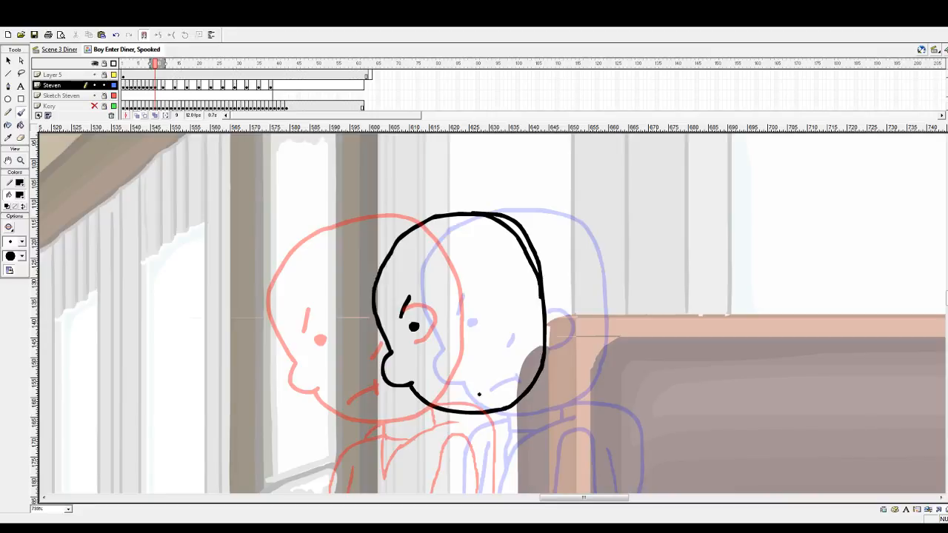
Step: Draw a fuller back-of-head curve in red and delete the black curves inside it
{"action": "left_click", "coordinate": [21, 197]}
{"action": "left_click", "coordinate": [51, 244]}
{"action": "mouse_move", "coordinate": [446, 216]}
{"action": "left_mouse_down"}
{"action": "mouse_move", "coordinate": [518, 222]}
{"action": "mouse_move", "coordinate": [547, 253]}
{"action": "mouse_move", "coordinate": [556, 304]}
{"action": "mouse_move", "coordinate": [547, 366]}
{"action": "mouse_move", "coordinate": [511, 407]}
{"action": "left_mouse_up"}
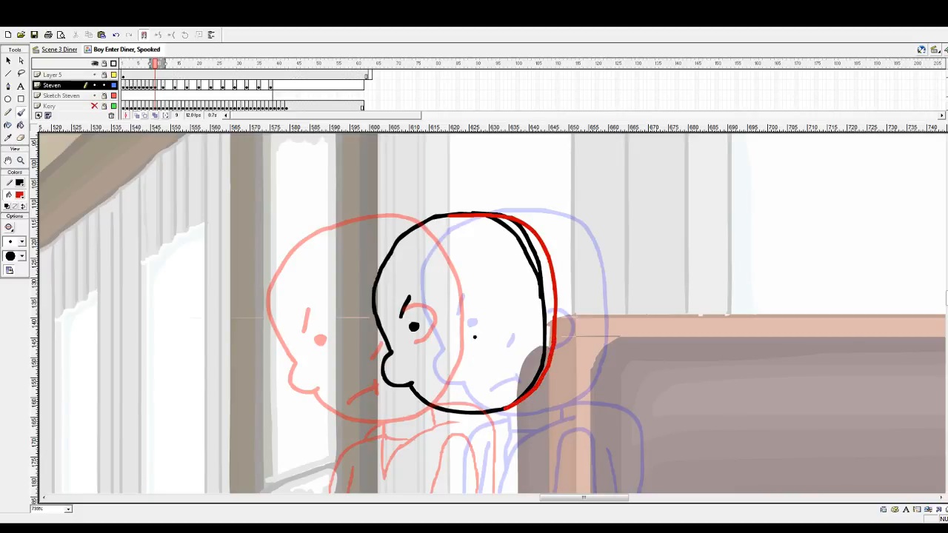
{"action": "key", "text": "v"}
{"action": "left_click", "coordinate": [526, 261]}
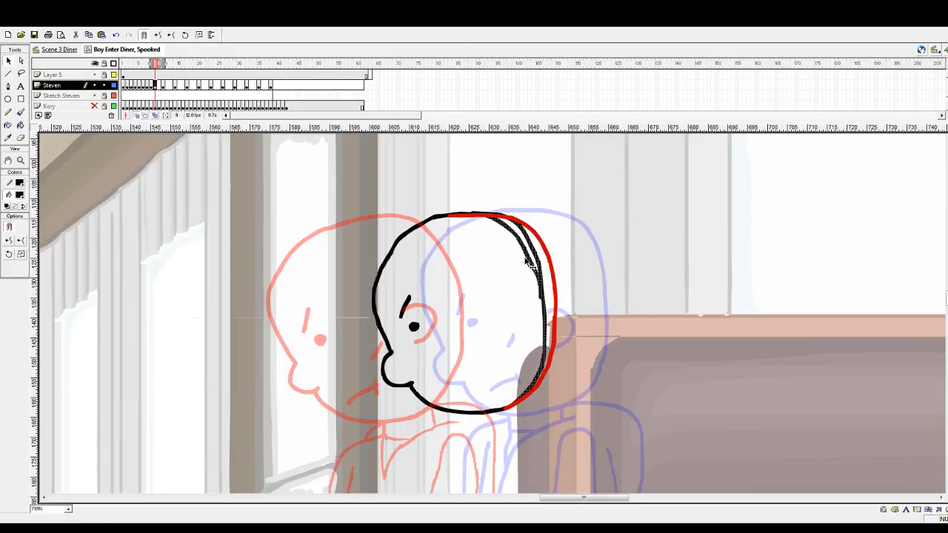
{"action": "key", "text": "Delete"}
Step: Draw the ear, the mouth and a short slanted facial line in black inside the head
{"action": "left_click", "coordinate": [22, 112]}
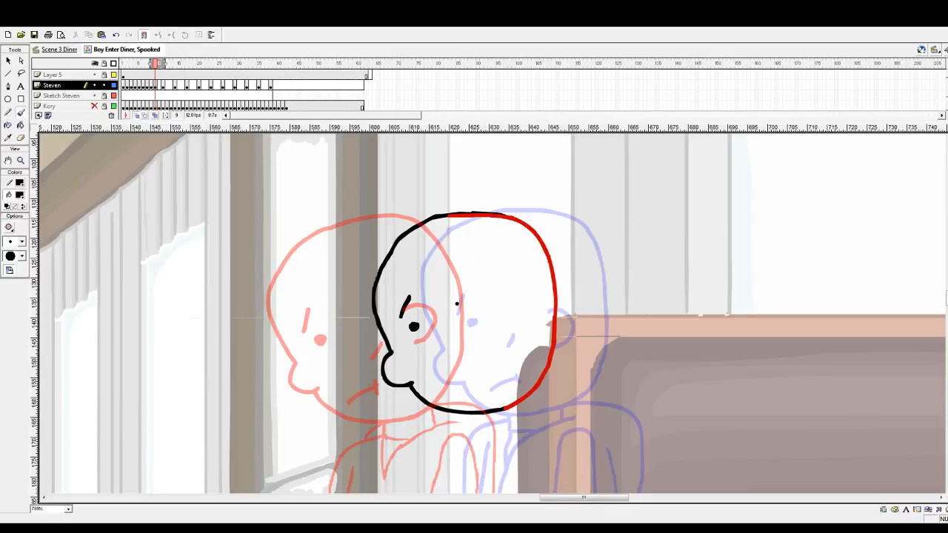
{"action": "mouse_move", "coordinate": [506, 308]}
{"action": "left_mouse_down"}
{"action": "mouse_move", "coordinate": [520, 307]}
{"action": "mouse_move", "coordinate": [531, 327]}
{"action": "mouse_move", "coordinate": [507, 347]}
{"action": "left_mouse_up"}
{"action": "left_click_drag", "start_coordinate": [446, 387], "coordinate": [486, 377]}
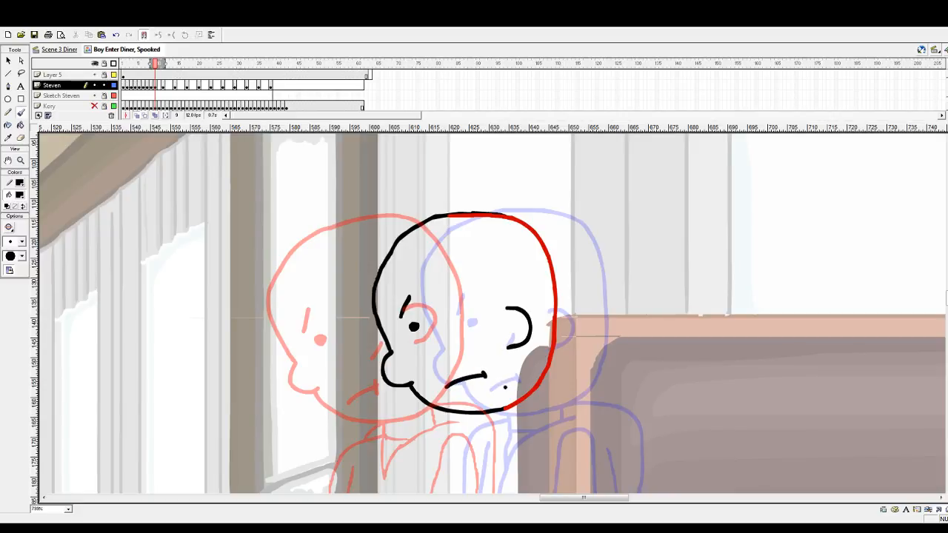
{"action": "left_click_drag", "start_coordinate": [471, 327], "coordinate": [459, 345]}
Step: Draw the neck in black beneath the jaw
{"action": "scroll", "coordinate": [526, 366], "scroll_direction": "down", "scroll_amount": 3}
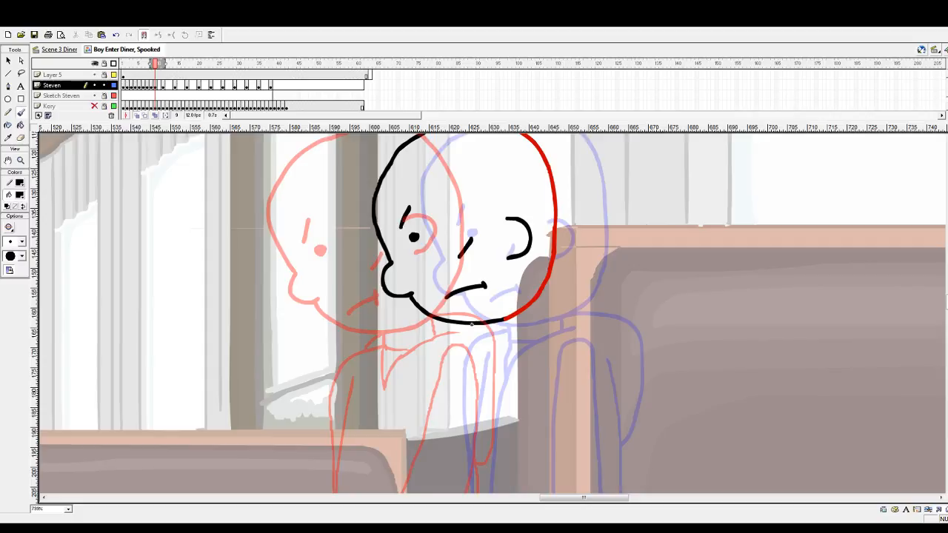
{"action": "mouse_move", "coordinate": [471, 324]}
{"action": "left_mouse_down"}
{"action": "mouse_move", "coordinate": [478, 342]}
{"action": "mouse_move", "coordinate": [518, 339]}
{"action": "mouse_move", "coordinate": [523, 310]}
{"action": "left_mouse_up"}
{"action": "scroll", "coordinate": [516, 348], "scroll_direction": "up", "scroll_amount": 2}
{"action": "scroll", "coordinate": [514, 353], "scroll_direction": "down", "scroll_amount": 3}
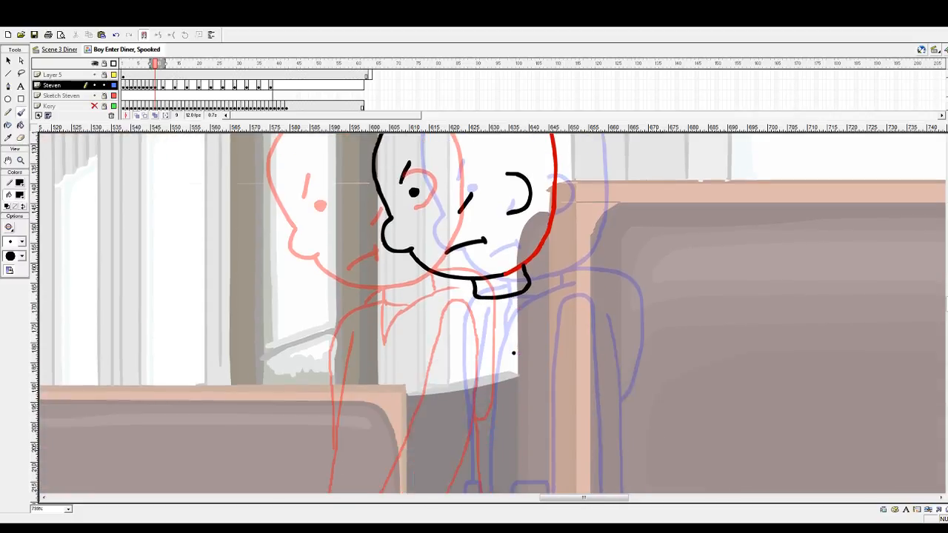
Step: Draw the near hand with its fingers in black at hip height and shift it slightly forward
{"action": "scroll", "coordinate": [492, 441], "scroll_direction": "down", "scroll_amount": 6}
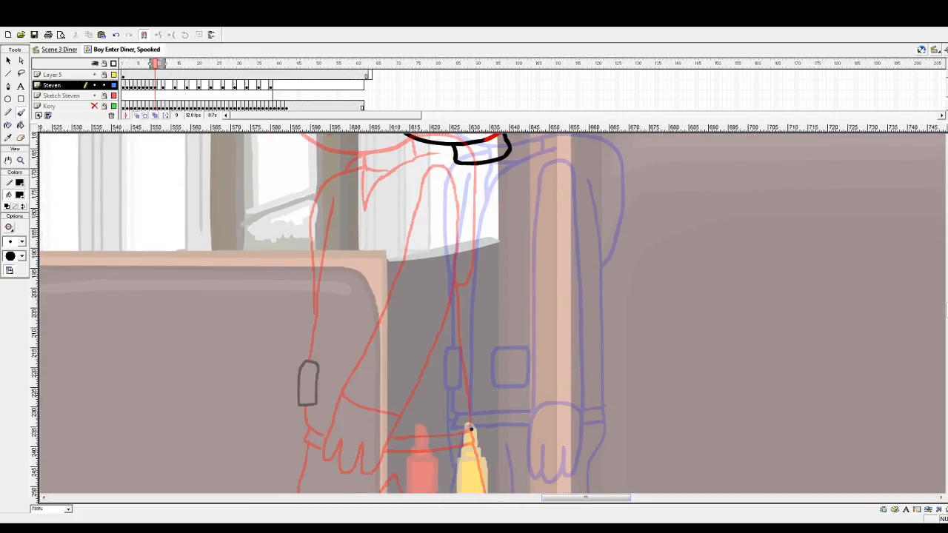
{"action": "mouse_move", "coordinate": [469, 412]}
{"action": "left_mouse_down"}
{"action": "mouse_move", "coordinate": [490, 402]}
{"action": "mouse_move", "coordinate": [513, 414]}
{"action": "mouse_move", "coordinate": [506, 473]}
{"action": "mouse_move", "coordinate": [496, 446]}
{"action": "mouse_move", "coordinate": [486, 473]}
{"action": "mouse_move", "coordinate": [477, 437]}
{"action": "mouse_move", "coordinate": [450, 463]}
{"action": "mouse_move", "coordinate": [459, 419]}
{"action": "mouse_move", "coordinate": [482, 404]}
{"action": "left_mouse_up"}
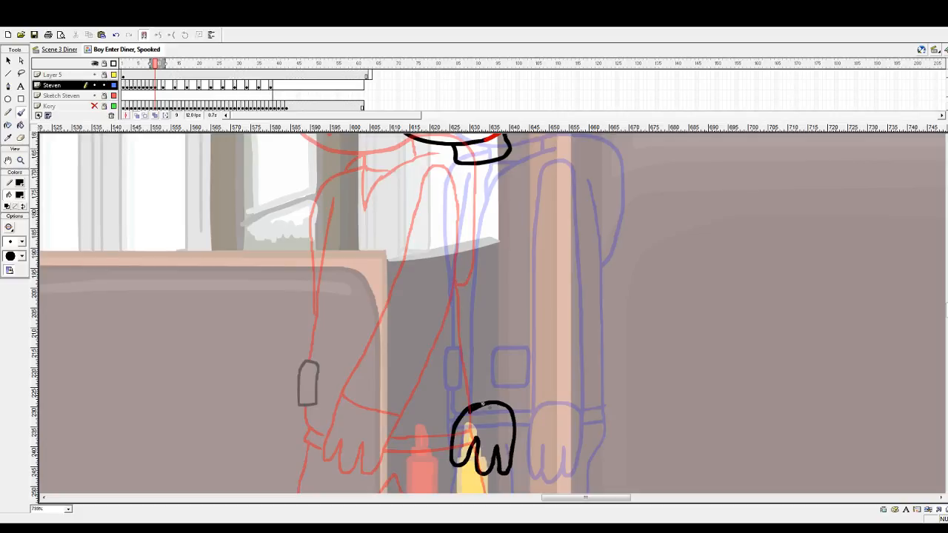
{"action": "key", "text": "e"}
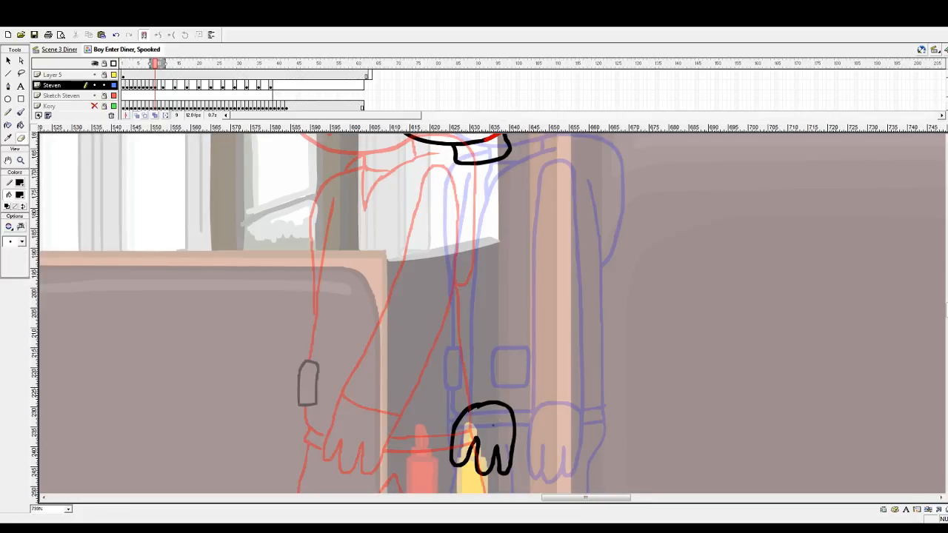
{"action": "key", "text": "v"}
{"action": "left_click_drag", "start_coordinate": [439, 391], "coordinate": [524, 468]}
{"action": "left_click_drag", "start_coordinate": [511, 427], "coordinate": [503, 429]}
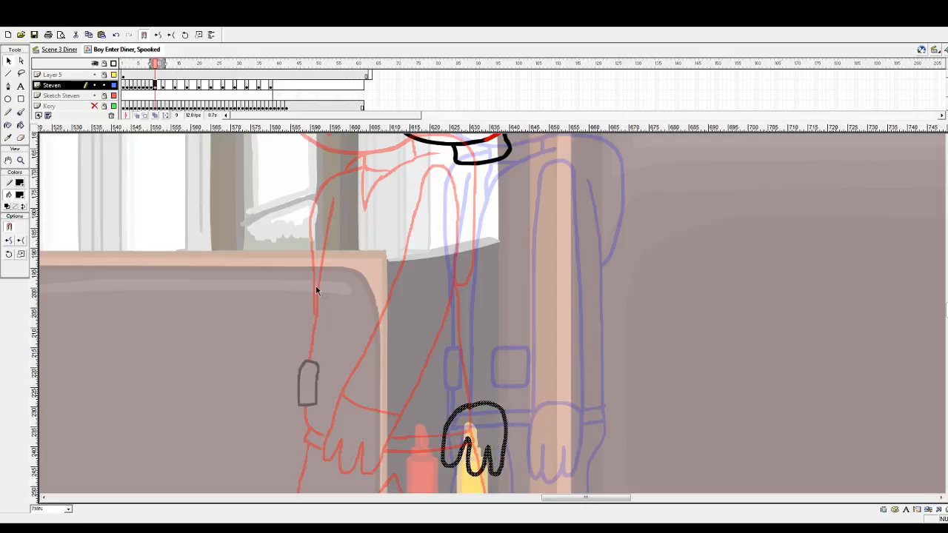
Step: Draw the near arm's rounded shoulder and rear edge in black, running down to the hand
{"action": "key", "text": "b"}
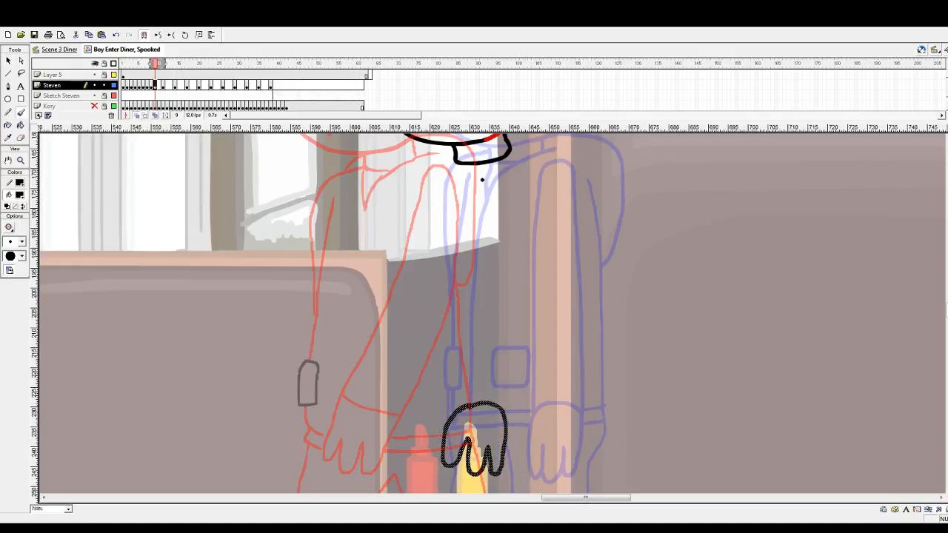
{"action": "mouse_move", "coordinate": [501, 171]}
{"action": "left_mouse_down"}
{"action": "mouse_move", "coordinate": [485, 175]}
{"action": "mouse_move", "coordinate": [474, 217]}
{"action": "mouse_move", "coordinate": [458, 375]}
{"action": "left_mouse_up"}
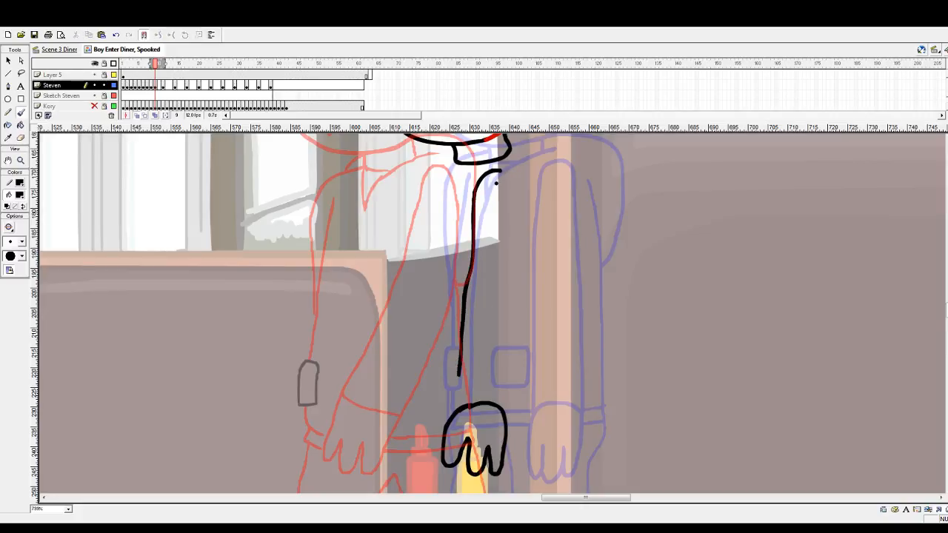
{"action": "key", "text": "ctrl+z"}
{"action": "mouse_move", "coordinate": [488, 172]}
{"action": "left_mouse_down"}
{"action": "mouse_move", "coordinate": [508, 183]}
{"action": "mouse_move", "coordinate": [511, 302]}
{"action": "left_mouse_up"}
{"action": "scroll", "coordinate": [512, 296], "scroll_direction": "down", "scroll_amount": 2}
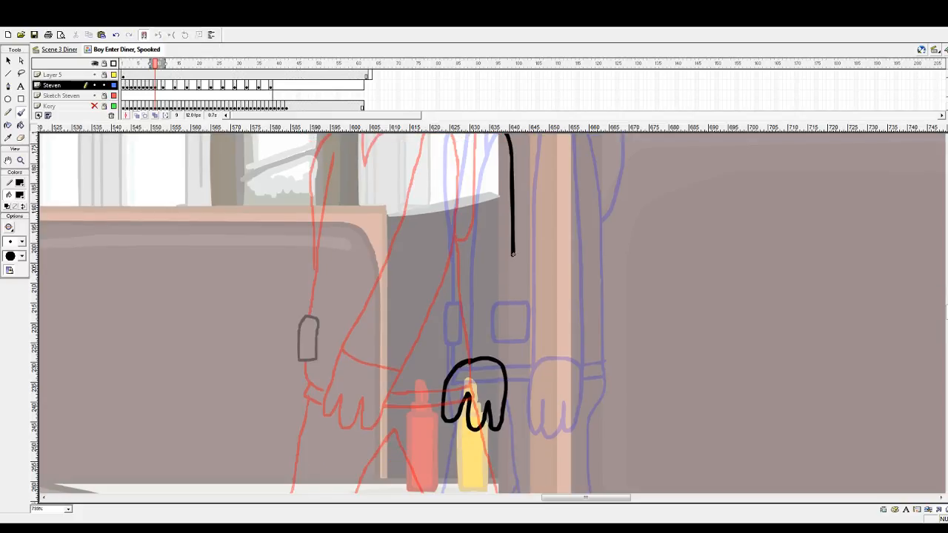
{"action": "left_click_drag", "start_coordinate": [511, 254], "coordinate": [504, 374]}
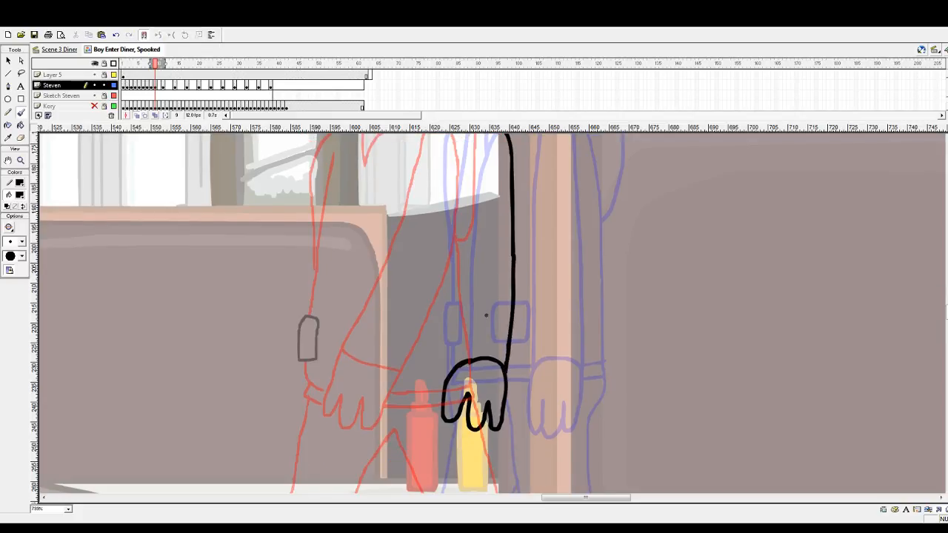
Step: Draw the near arm's front edge in black from the shoulder to the wrist, closing the sleeve outline
{"action": "scroll", "coordinate": [485, 315], "scroll_direction": "up", "scroll_amount": 4}
{"action": "mouse_move", "coordinate": [488, 218]}
{"action": "left_mouse_down"}
{"action": "mouse_move", "coordinate": [476, 231]}
{"action": "mouse_move", "coordinate": [469, 325]}
{"action": "left_mouse_up"}
{"action": "scroll", "coordinate": [469, 326], "scroll_direction": "down", "scroll_amount": 4}
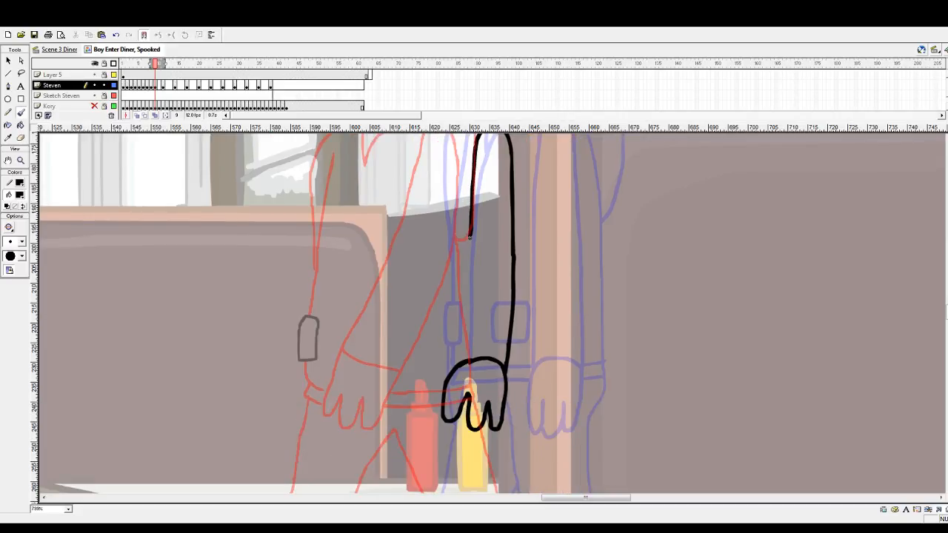
{"action": "left_click_drag", "start_coordinate": [470, 236], "coordinate": [457, 316]}
{"action": "key", "text": "ctrl+z"}
{"action": "left_click_drag", "start_coordinate": [470, 232], "coordinate": [457, 367]}
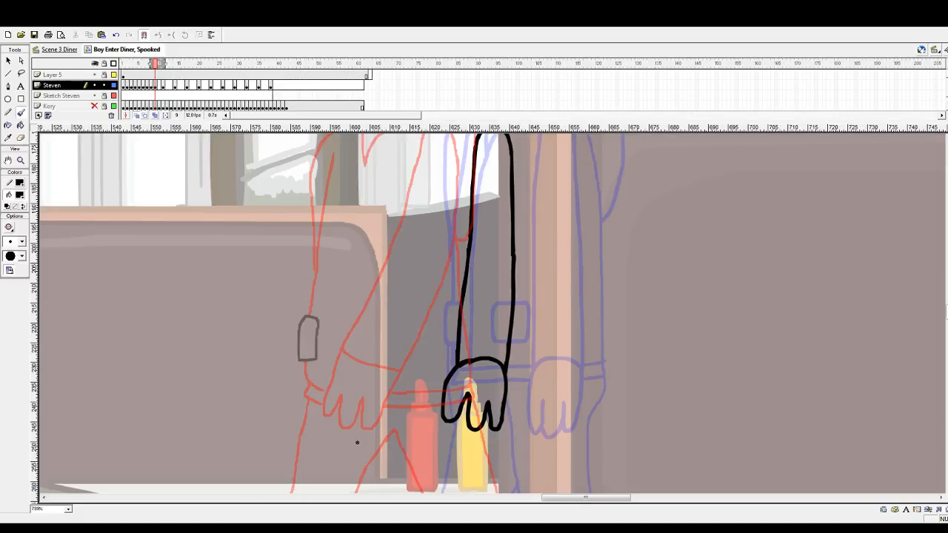
Step: Draw the long rounded loop behind the character's back in black, starting at the base of the neck
{"action": "scroll", "coordinate": [563, 349], "scroll_direction": "up", "scroll_amount": 3}
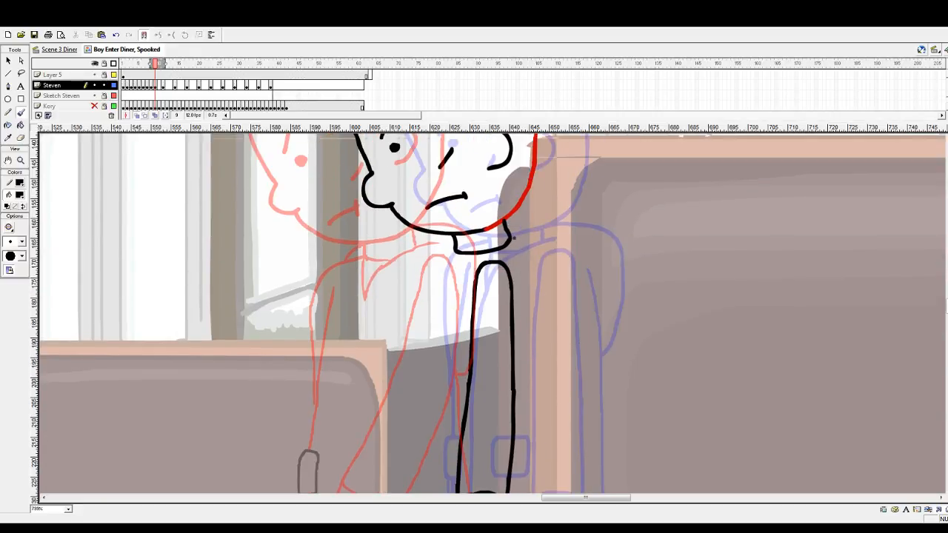
{"action": "mouse_move", "coordinate": [503, 220]}
{"action": "left_mouse_down"}
{"action": "mouse_move", "coordinate": [558, 225]}
{"action": "mouse_move", "coordinate": [564, 234]}
{"action": "mouse_move", "coordinate": [563, 346]}
{"action": "mouse_move", "coordinate": [542, 368]}
{"action": "mouse_move", "coordinate": [532, 354]}
{"action": "left_mouse_up"}
{"action": "scroll", "coordinate": [561, 289], "scroll_direction": "down", "scroll_amount": 2}
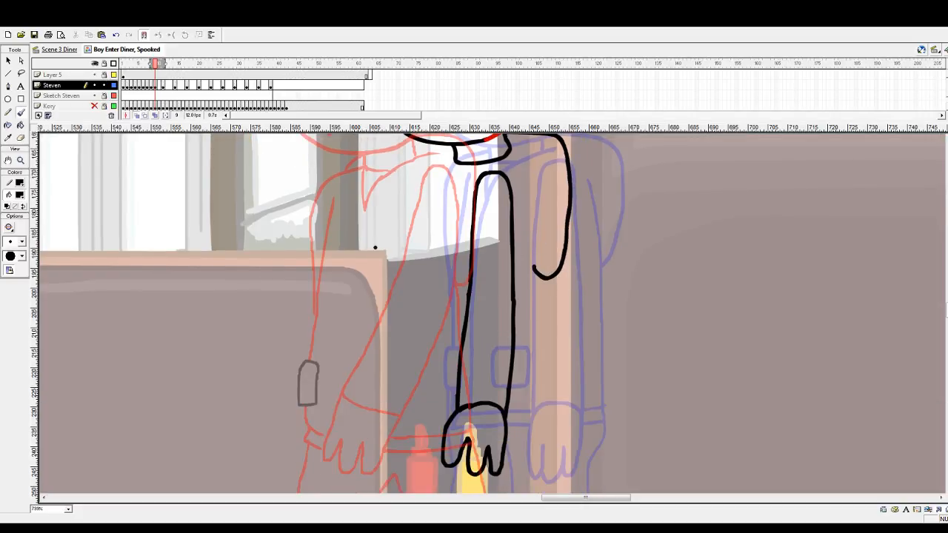
Step: Draw the torso's back line and the rear jacket hem in red, ending at the near hand
{"action": "left_click", "coordinate": [76, 247]}
{"action": "scroll", "coordinate": [528, 193], "scroll_direction": "up", "scroll_amount": 1}
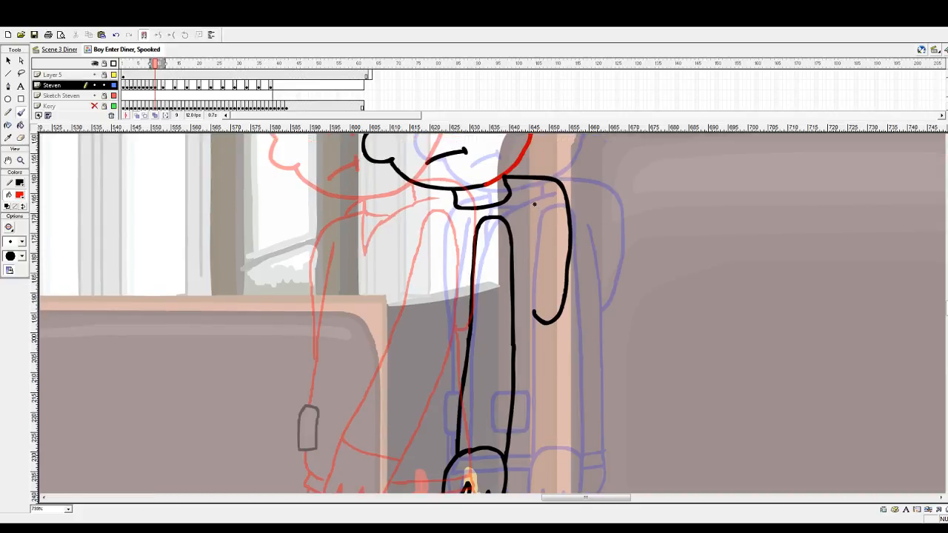
{"action": "left_click_drag", "start_coordinate": [530, 200], "coordinate": [542, 353]}
{"action": "scroll", "coordinate": [543, 345], "scroll_direction": "down", "scroll_amount": 2}
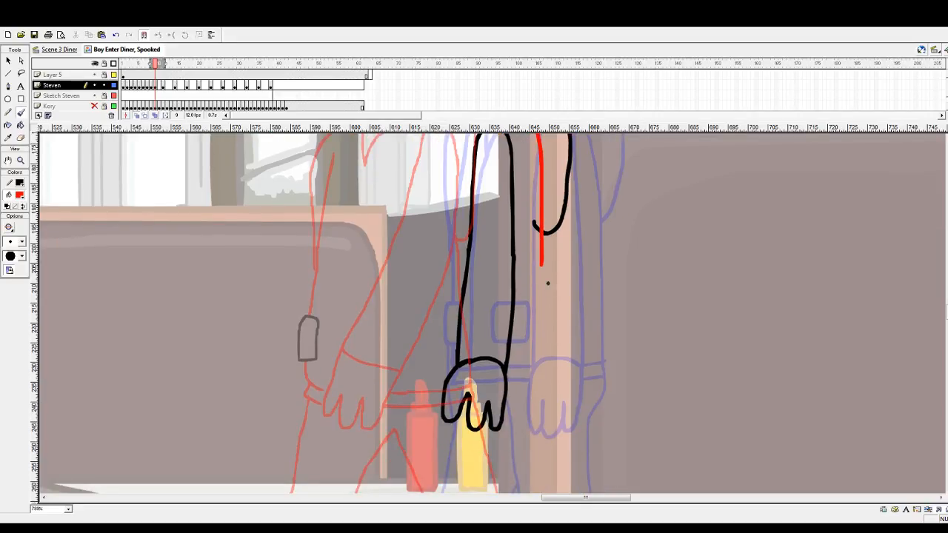
{"action": "mouse_move", "coordinate": [541, 263]}
{"action": "left_mouse_down"}
{"action": "mouse_move", "coordinate": [544, 362]}
{"action": "mouse_move", "coordinate": [506, 373]}
{"action": "left_mouse_up"}
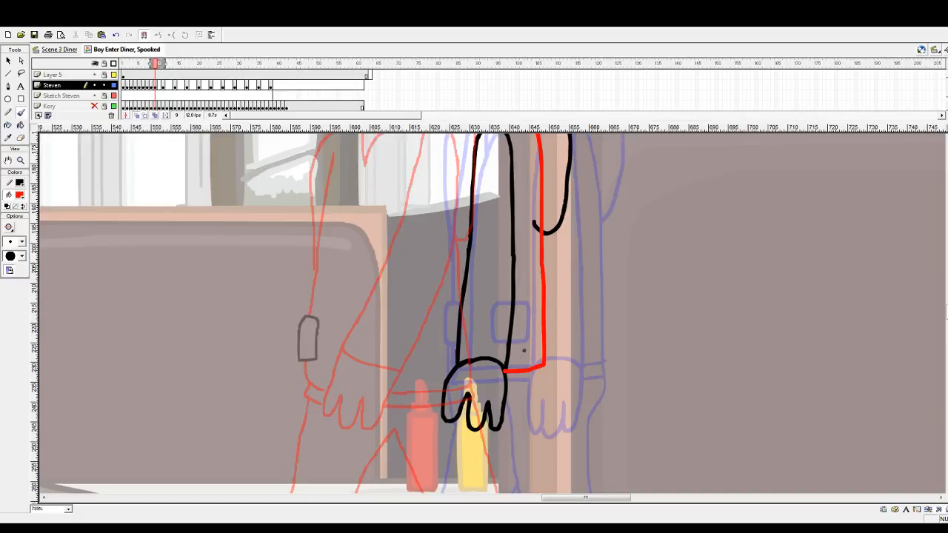
Step: Delete the end of the black loop that extends inside the red back line
{"action": "scroll", "coordinate": [462, 303], "scroll_direction": "up", "scroll_amount": 2}
{"action": "key", "text": "v"}
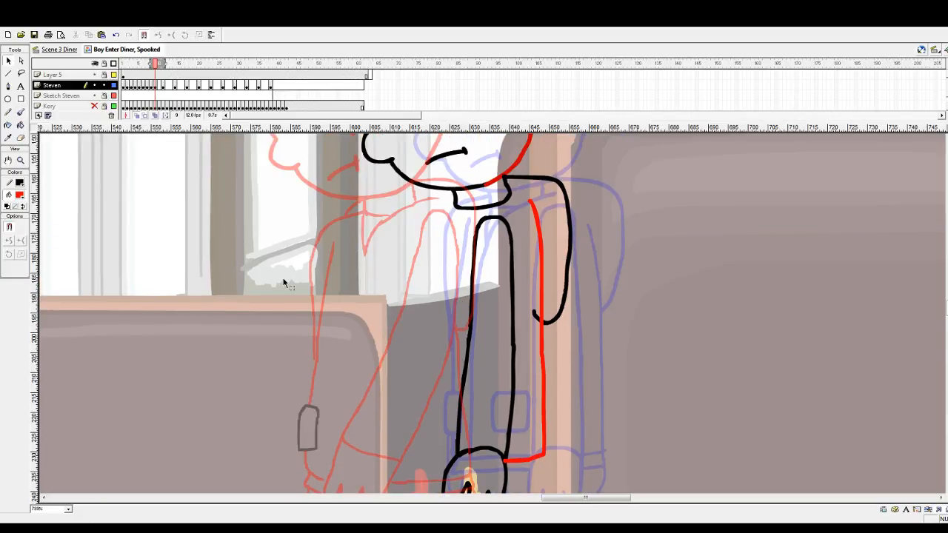
{"action": "left_click", "coordinate": [536, 320]}
{"action": "scroll", "coordinate": [536, 320], "scroll_direction": "down", "scroll_amount": 1}
Step: Draw the torso's front edge and front hem in black and add a pointed collar flap under the neck
{"action": "left_click", "coordinate": [21, 113]}
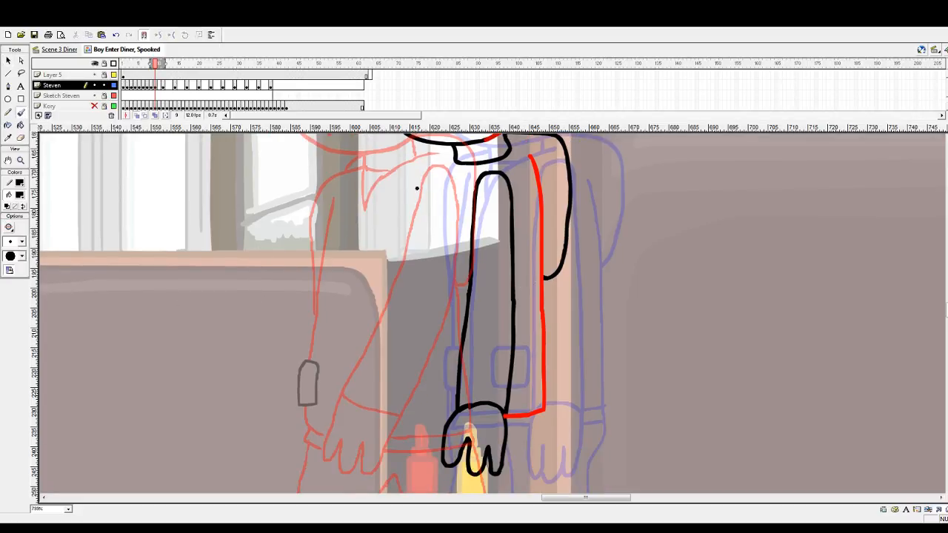
{"action": "mouse_move", "coordinate": [425, 186]}
{"action": "left_mouse_down"}
{"action": "mouse_move", "coordinate": [404, 415]}
{"action": "mouse_move", "coordinate": [448, 422]}
{"action": "left_mouse_up"}
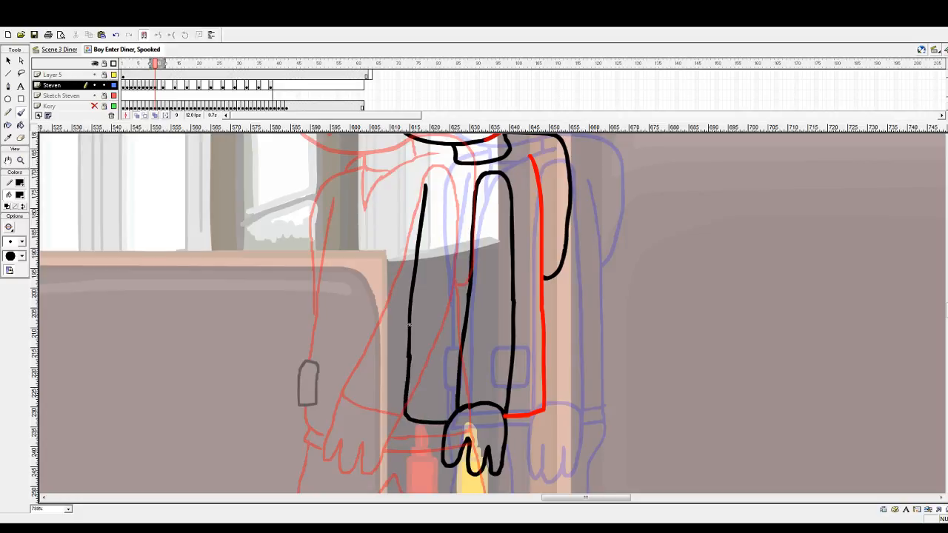
{"action": "mouse_move", "coordinate": [479, 165]}
{"action": "left_mouse_down"}
{"action": "mouse_move", "coordinate": [446, 212]}
{"action": "mouse_move", "coordinate": [445, 181]}
{"action": "mouse_move", "coordinate": [451, 186]}
{"action": "left_mouse_up"}
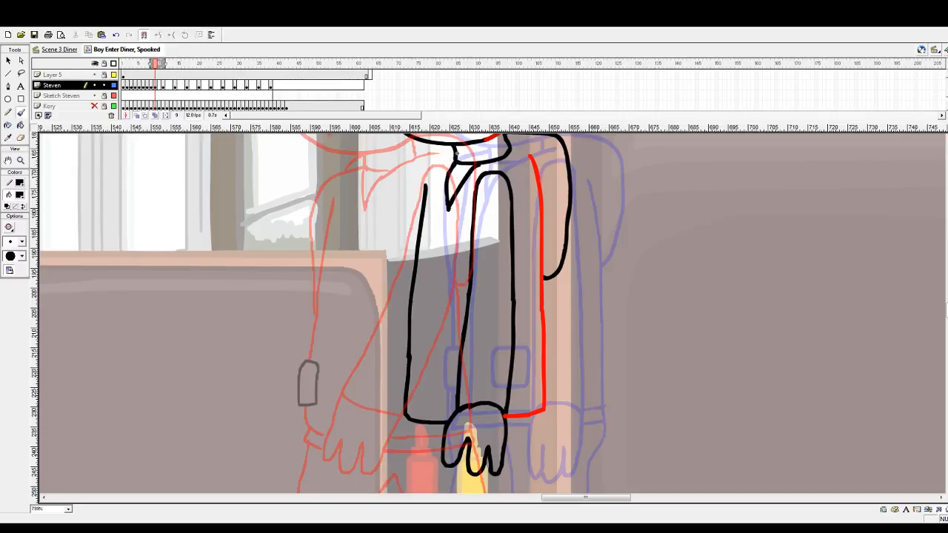
Step: Draw the far shoulder in black, curving from the collar down to the torso's front edge
{"action": "mouse_move", "coordinate": [456, 153]}
{"action": "left_mouse_down"}
{"action": "mouse_move", "coordinate": [425, 165]}
{"action": "mouse_move", "coordinate": [412, 192]}
{"action": "mouse_move", "coordinate": [411, 286]}
{"action": "left_mouse_up"}
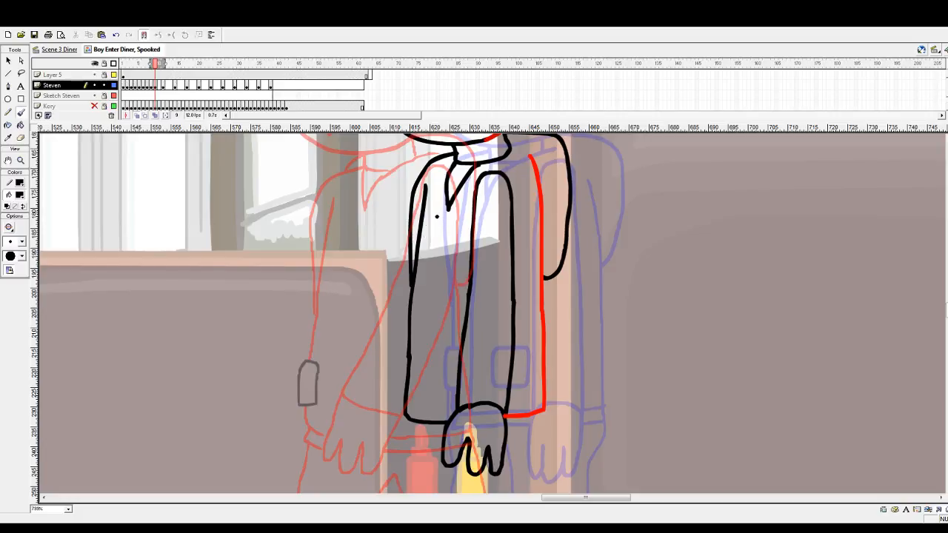
{"action": "key", "text": "ctrl+z"}
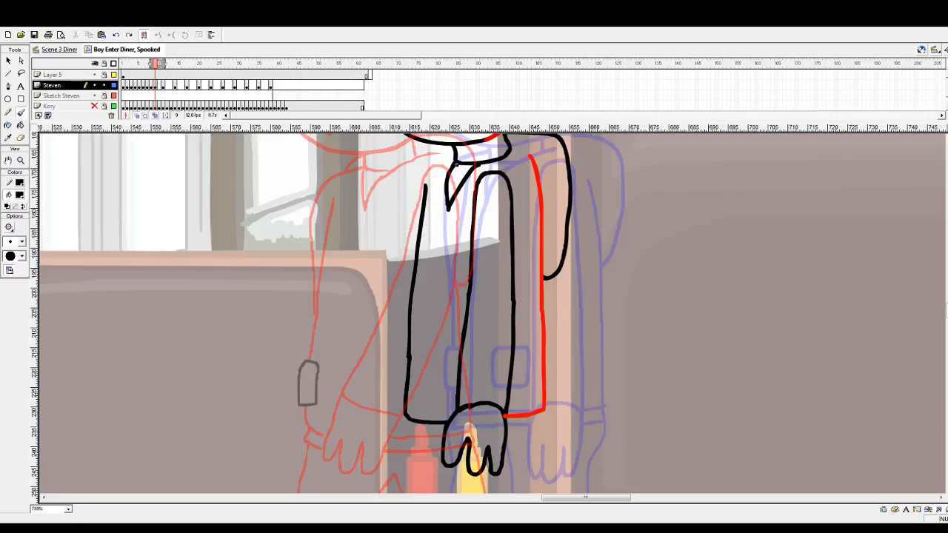
{"action": "mouse_move", "coordinate": [455, 155]}
{"action": "left_mouse_down"}
{"action": "mouse_move", "coordinate": [423, 175]}
{"action": "mouse_move", "coordinate": [416, 195]}
{"action": "mouse_move", "coordinate": [414, 271]}
{"action": "left_mouse_up"}
Step: Draw the jacket's opening line from the collar to the hem and its two rectangular pockets in black
{"action": "scroll", "coordinate": [417, 258], "scroll_direction": "down", "scroll_amount": 3}
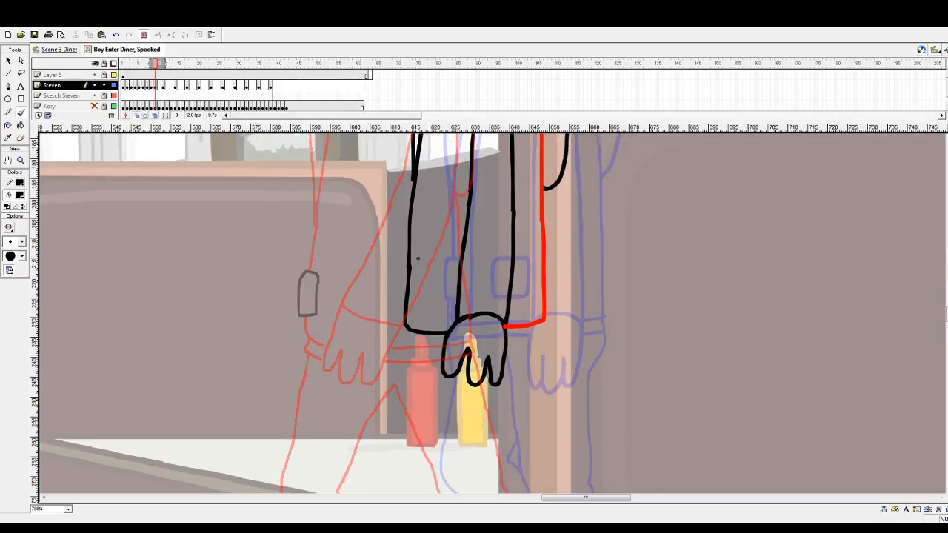
{"action": "scroll", "coordinate": [424, 294], "scroll_direction": "up", "scroll_amount": 2}
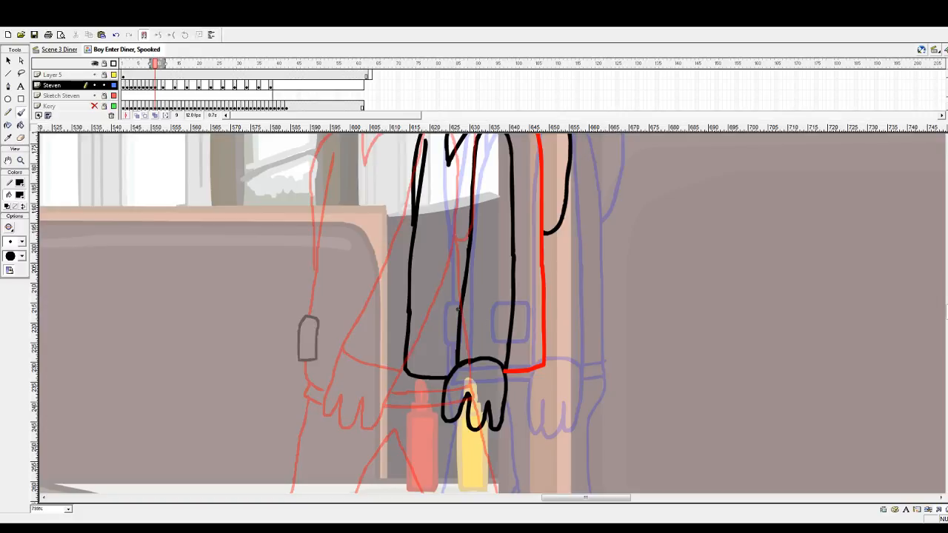
{"action": "mouse_move", "coordinate": [459, 303]}
{"action": "left_mouse_down"}
{"action": "mouse_move", "coordinate": [443, 304]}
{"action": "mouse_move", "coordinate": [438, 330]}
{"action": "mouse_move", "coordinate": [456, 346]}
{"action": "left_mouse_up"}
{"action": "left_click_drag", "start_coordinate": [448, 159], "coordinate": [414, 370]}
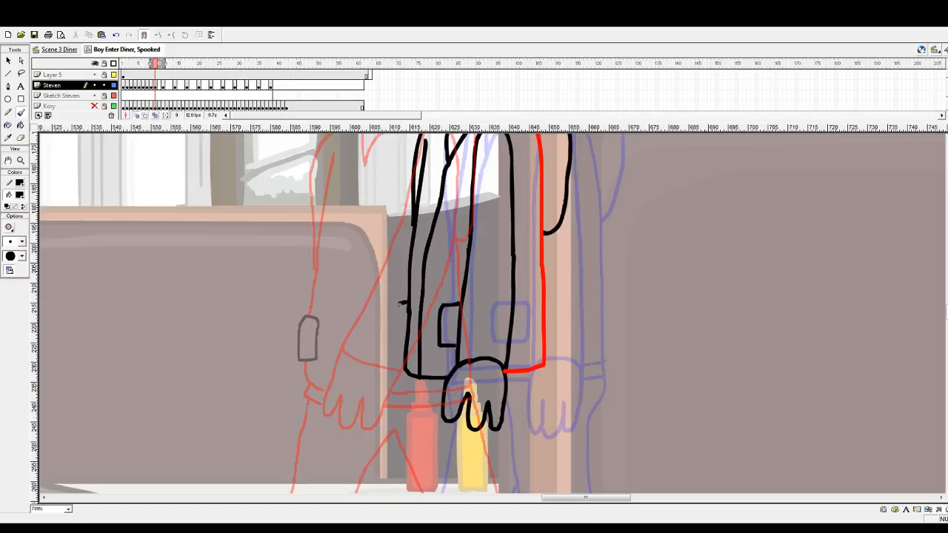
{"action": "left_click_drag", "start_coordinate": [400, 303], "coordinate": [406, 343]}
{"action": "scroll", "coordinate": [451, 350], "scroll_direction": "up", "scroll_amount": 3}
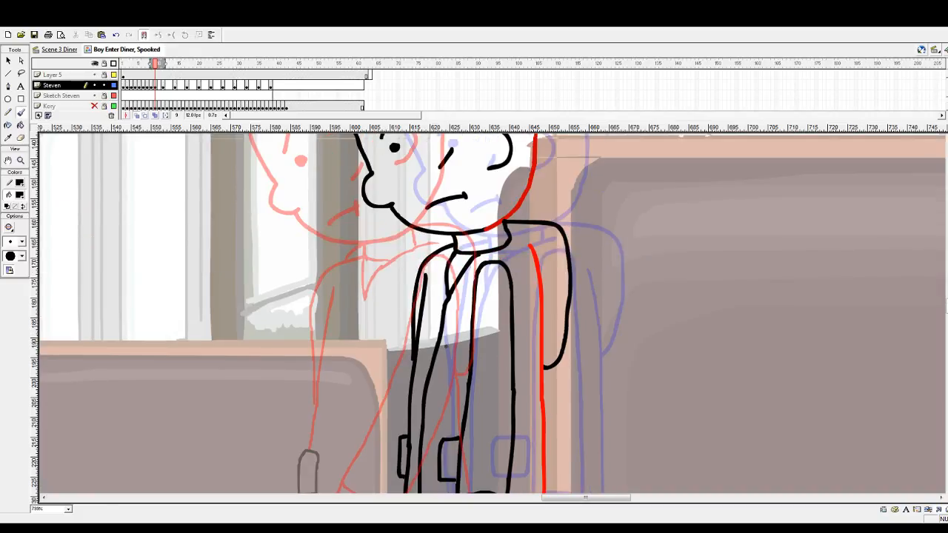
{"action": "scroll", "coordinate": [465, 354], "scroll_direction": "down", "scroll_amount": 3}
{"action": "scroll", "coordinate": [466, 355], "scroll_direction": "up", "scroll_amount": 1}
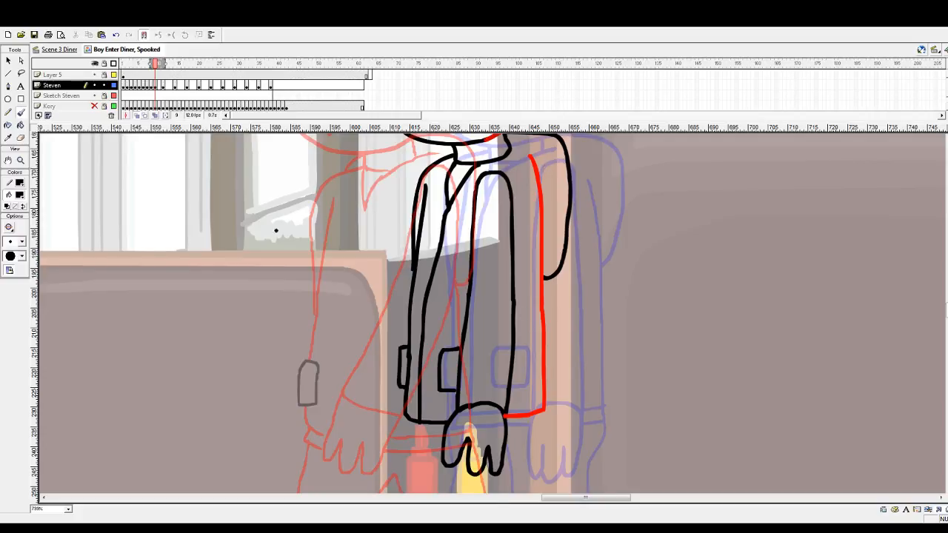
Step: Draw a fuller back line in blue behind the red one, curving into the rear hem
{"action": "left_click", "coordinate": [20, 196]}
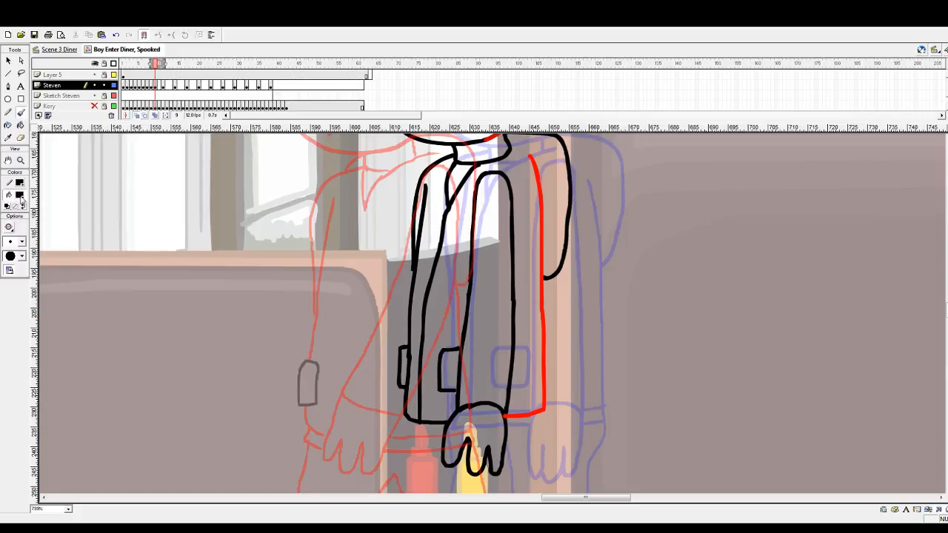
{"action": "left_click", "coordinate": [48, 241]}
{"action": "mouse_move", "coordinate": [537, 156]}
{"action": "left_mouse_down"}
{"action": "mouse_move", "coordinate": [549, 196]}
{"action": "mouse_move", "coordinate": [552, 306]}
{"action": "left_mouse_up"}
{"action": "scroll", "coordinate": [553, 302], "scroll_direction": "down", "scroll_amount": 3}
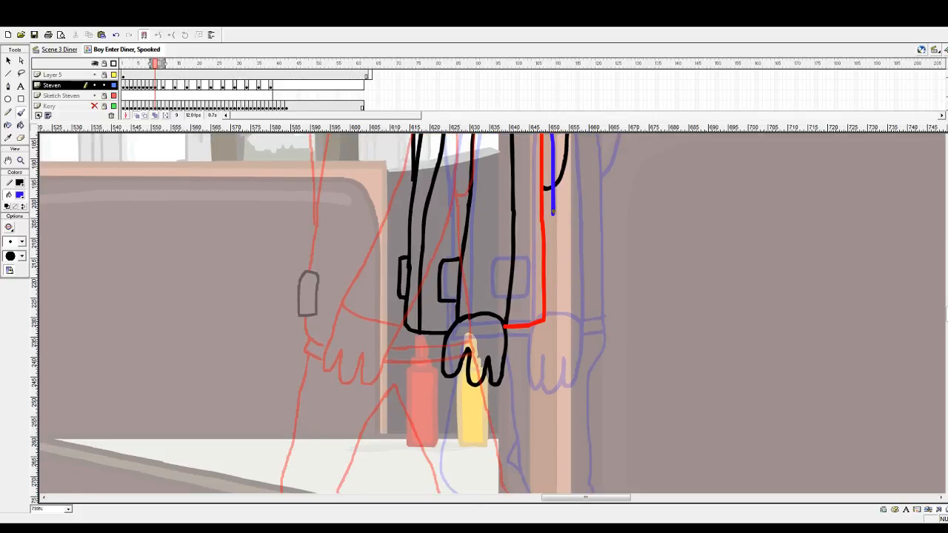
{"action": "mouse_move", "coordinate": [552, 212]}
{"action": "left_mouse_down"}
{"action": "mouse_move", "coordinate": [556, 305]}
{"action": "mouse_move", "coordinate": [537, 323]}
{"action": "left_mouse_up"}
{"action": "scroll", "coordinate": [438, 213], "scroll_direction": "up", "scroll_amount": 3}
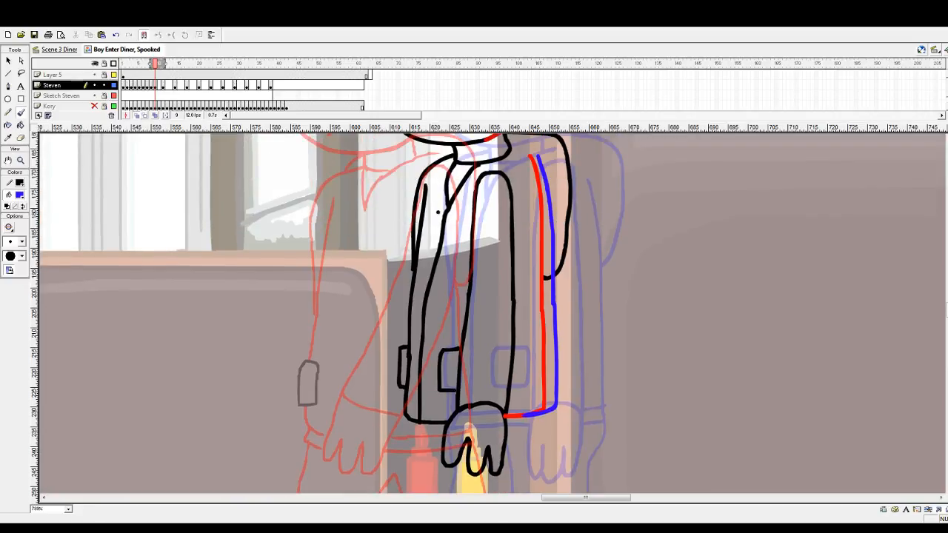
Step: Delete the red back line and the piece of the black loop lying inside the blue line
{"action": "left_click", "coordinate": [8, 60]}
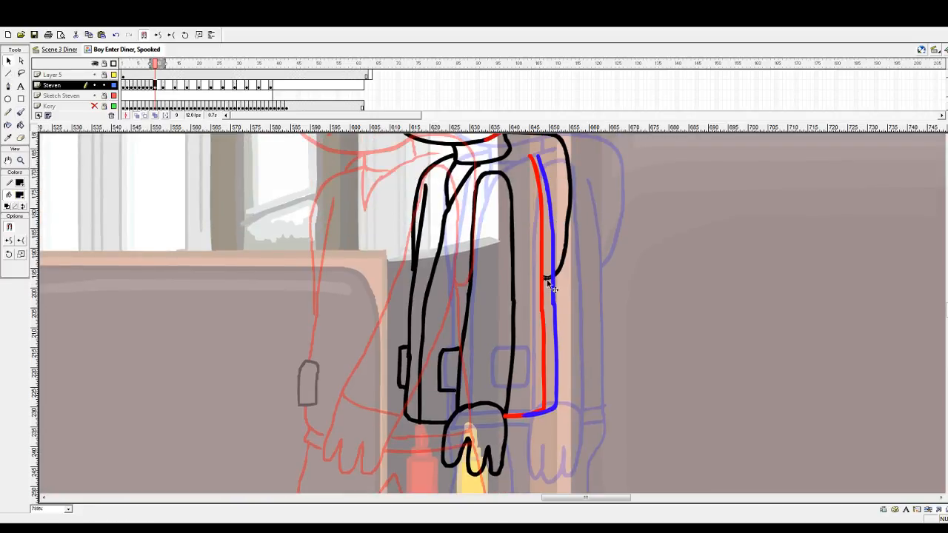
{"action": "left_click", "coordinate": [543, 296]}
{"action": "key", "text": "Delete"}
{"action": "scroll", "coordinate": [539, 373], "scroll_direction": "up", "scroll_amount": 4}
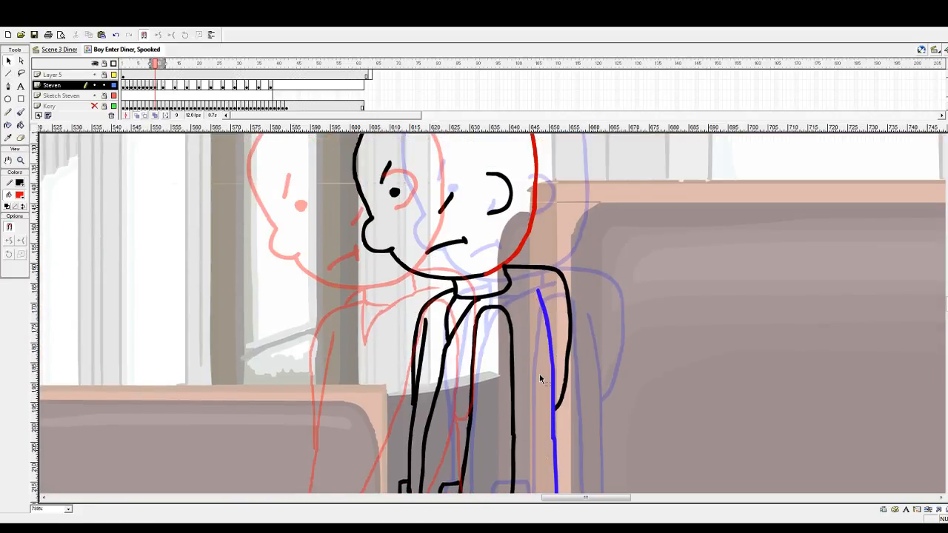
Step: Draw the planted leg's front line in red with the brush, from below the hand down to the ankle
{"action": "scroll", "coordinate": [539, 375], "scroll_direction": "down", "scroll_amount": 15}
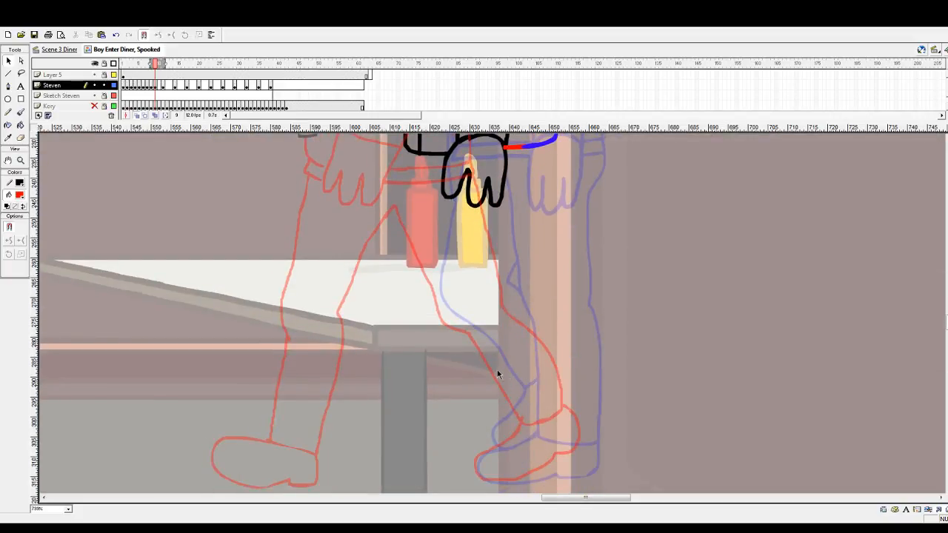
{"action": "key", "text": "b"}
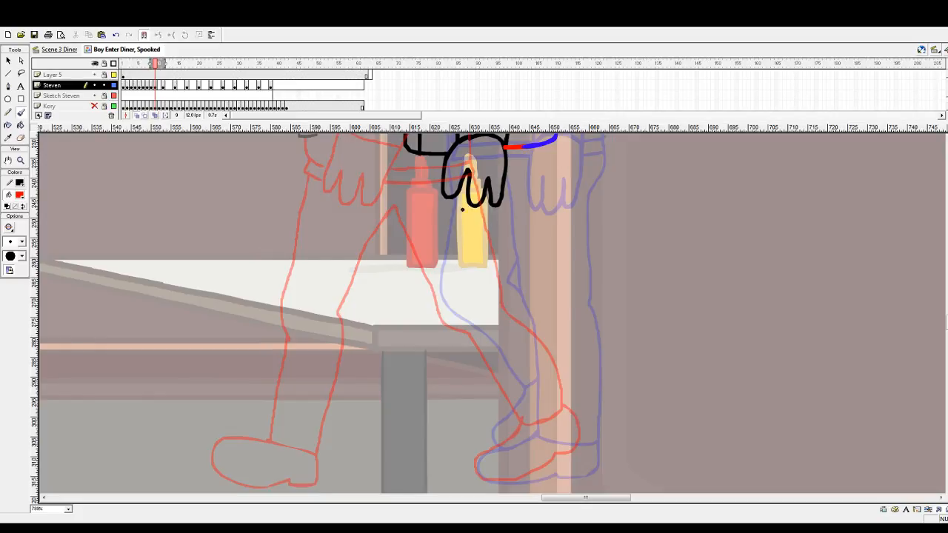
{"action": "mouse_move", "coordinate": [466, 212]}
{"action": "left_mouse_down"}
{"action": "mouse_move", "coordinate": [480, 297]}
{"action": "mouse_move", "coordinate": [517, 356]}
{"action": "mouse_move", "coordinate": [531, 428]}
{"action": "left_mouse_up"}
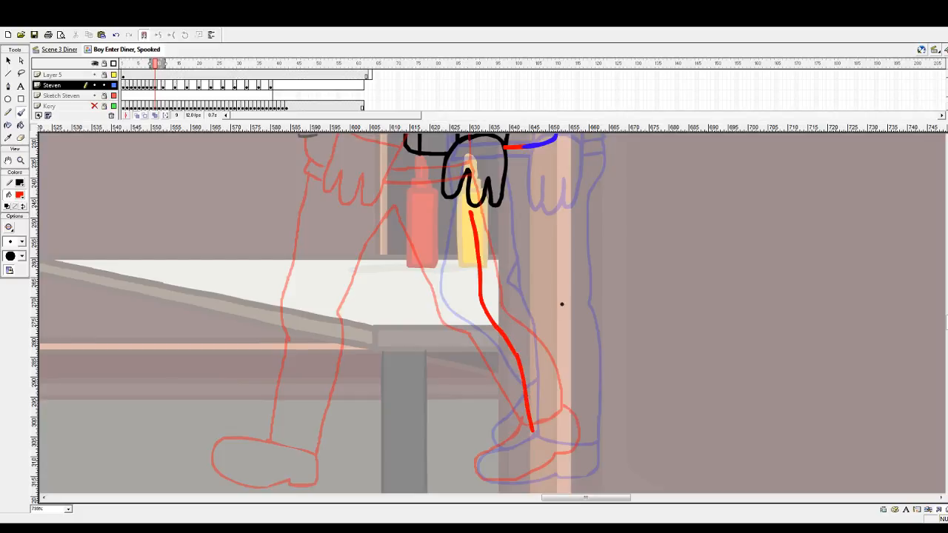
Step: Draw the waistband under the jacket's hem in red on both sides of the hand
{"action": "scroll", "coordinate": [386, 271], "scroll_direction": "up", "scroll_amount": 3}
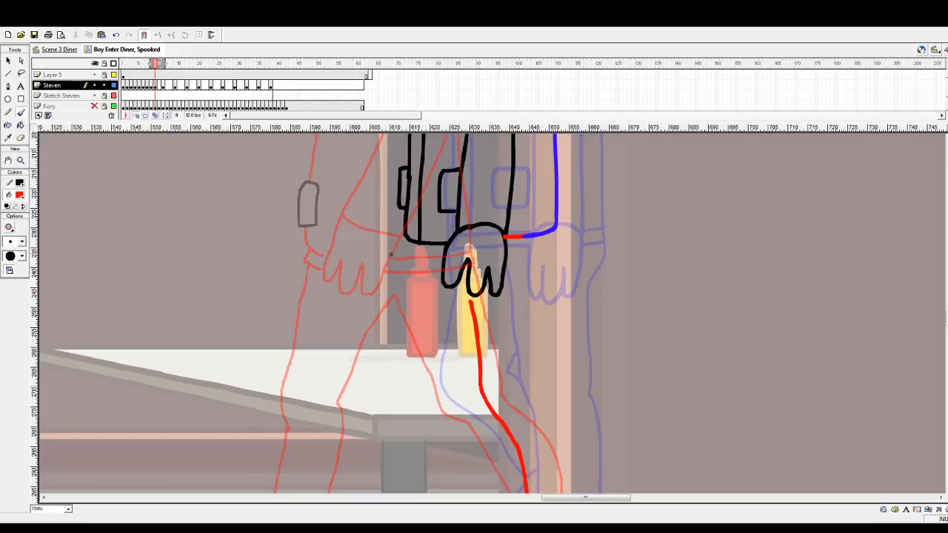
{"action": "left_click_drag", "start_coordinate": [411, 251], "coordinate": [439, 256]}
{"action": "mouse_move", "coordinate": [552, 231]}
{"action": "left_mouse_down"}
{"action": "mouse_move", "coordinate": [555, 244]}
{"action": "mouse_move", "coordinate": [508, 252]}
{"action": "left_mouse_up"}
{"action": "scroll", "coordinate": [552, 240], "scroll_direction": "down", "scroll_amount": 2}
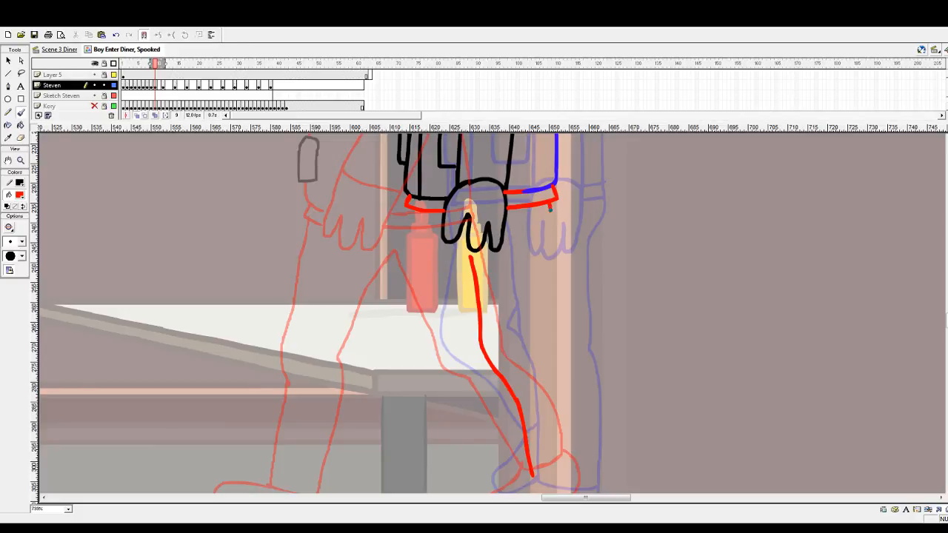
Step: Draw the planted leg's back line in red from the waistband to the ankle and outline its shoe
{"action": "left_click_drag", "start_coordinate": [550, 210], "coordinate": [535, 245]}
{"action": "scroll", "coordinate": [538, 237], "scroll_direction": "down", "scroll_amount": 4}
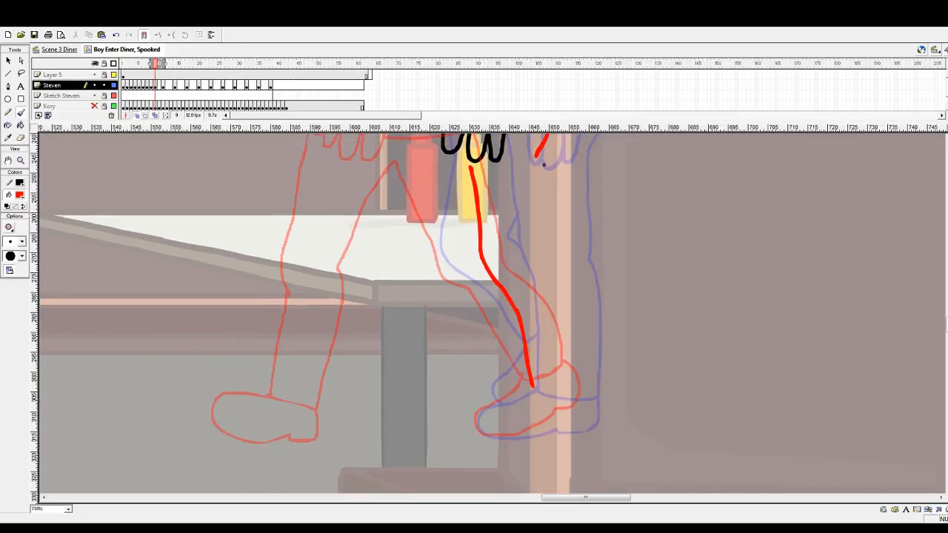
{"action": "mouse_move", "coordinate": [539, 153]}
{"action": "left_mouse_down"}
{"action": "mouse_move", "coordinate": [539, 231]}
{"action": "mouse_move", "coordinate": [573, 305]}
{"action": "mouse_move", "coordinate": [587, 382]}
{"action": "mouse_move", "coordinate": [559, 400]}
{"action": "mouse_move", "coordinate": [530, 390]}
{"action": "mouse_move", "coordinate": [478, 415]}
{"action": "mouse_move", "coordinate": [490, 438]}
{"action": "mouse_move", "coordinate": [532, 438]}
{"action": "mouse_move", "coordinate": [591, 428]}
{"action": "mouse_move", "coordinate": [596, 409]}
{"action": "left_mouse_up"}
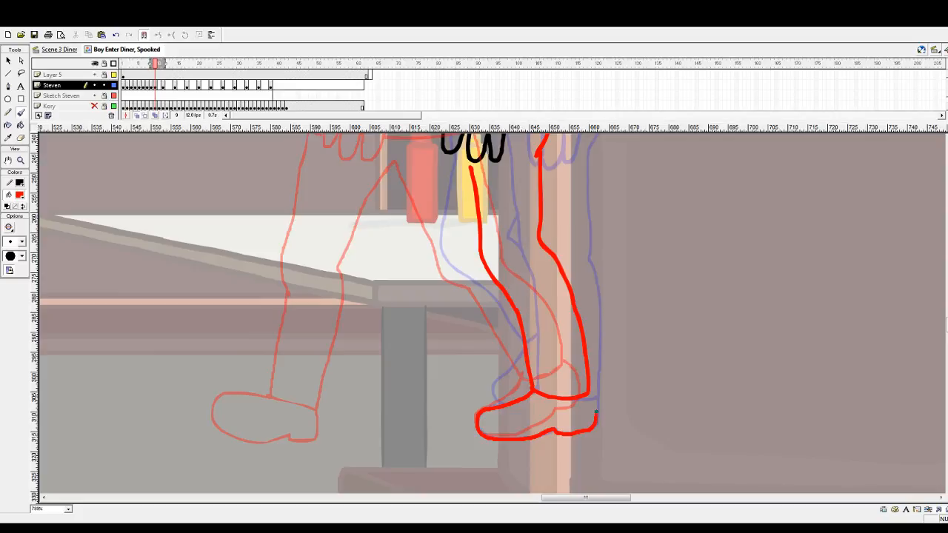
Step: Draw the other leg in red, bent at the knee behind the planted one, with its inner lines and tilted shoe
{"action": "scroll", "coordinate": [499, 399], "scroll_direction": "up", "scroll_amount": 3}
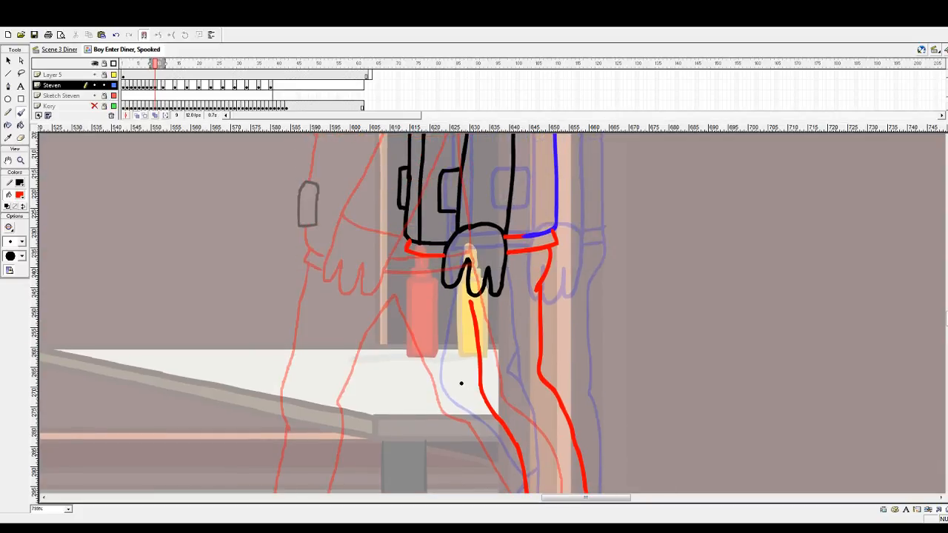
{"action": "scroll", "coordinate": [461, 383], "scroll_direction": "down", "scroll_amount": 2}
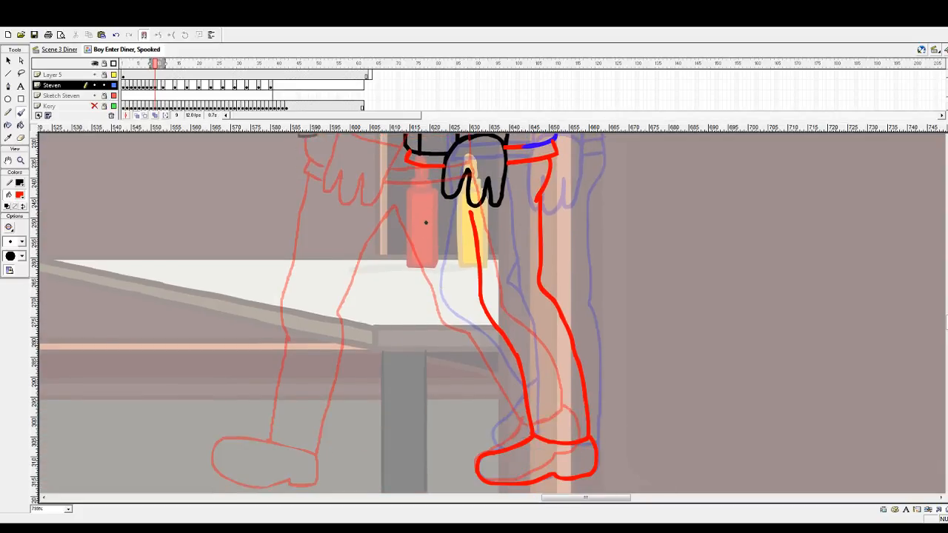
{"action": "mouse_move", "coordinate": [409, 165]}
{"action": "left_mouse_down"}
{"action": "mouse_move", "coordinate": [390, 284]}
{"action": "mouse_move", "coordinate": [441, 414]}
{"action": "mouse_move", "coordinate": [408, 456]}
{"action": "mouse_move", "coordinate": [416, 468]}
{"action": "mouse_move", "coordinate": [506, 430]}
{"action": "mouse_move", "coordinate": [513, 418]}
{"action": "mouse_move", "coordinate": [493, 386]}
{"action": "left_mouse_up"}
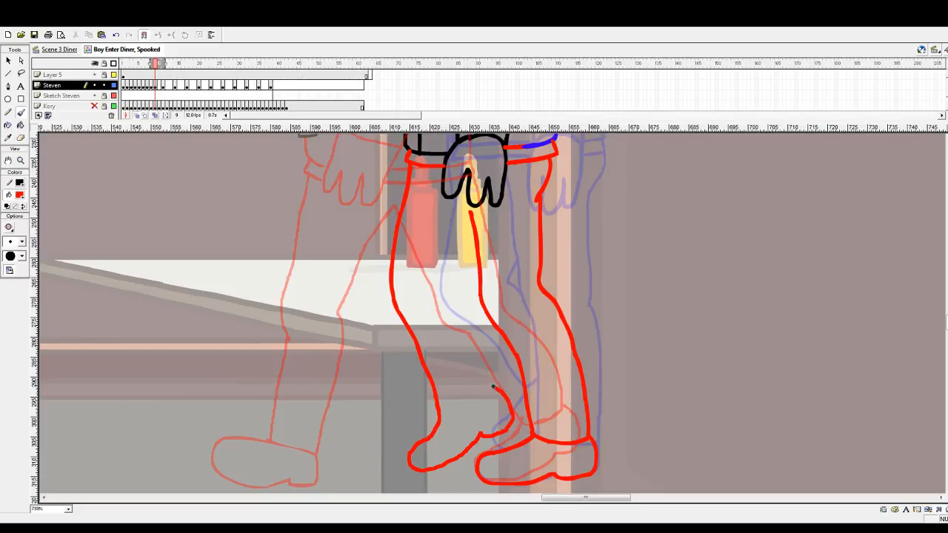
{"action": "left_click_drag", "start_coordinate": [437, 419], "coordinate": [491, 386]}
{"action": "mouse_move", "coordinate": [474, 239]}
{"action": "left_mouse_down"}
{"action": "mouse_move", "coordinate": [434, 305]}
{"action": "mouse_move", "coordinate": [446, 291]}
{"action": "mouse_move", "coordinate": [457, 300]}
{"action": "mouse_move", "coordinate": [493, 389]}
{"action": "left_mouse_up"}
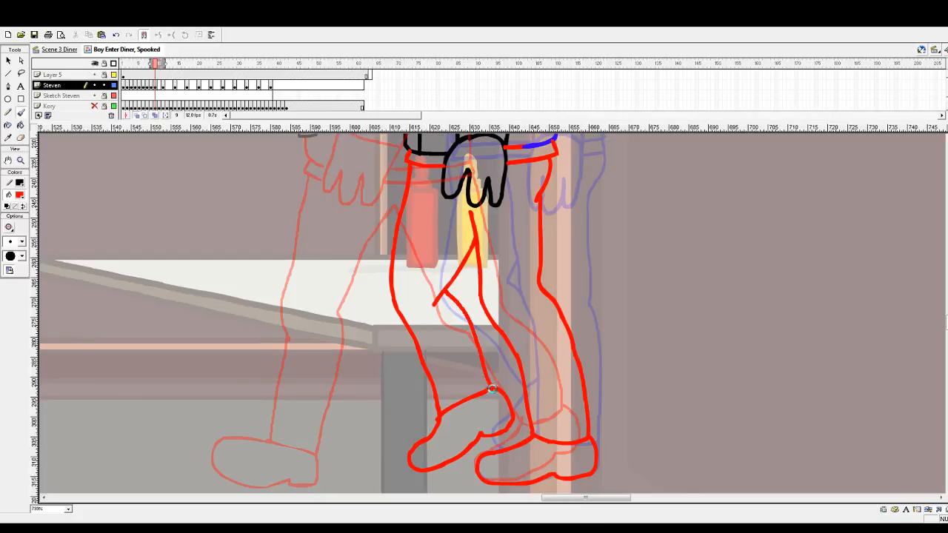
Step: Recolour all of the character's linework on frame 9 of the Steven layer blue and deselect it
{"action": "scroll", "coordinate": [497, 365], "scroll_direction": "up", "scroll_amount": 10}
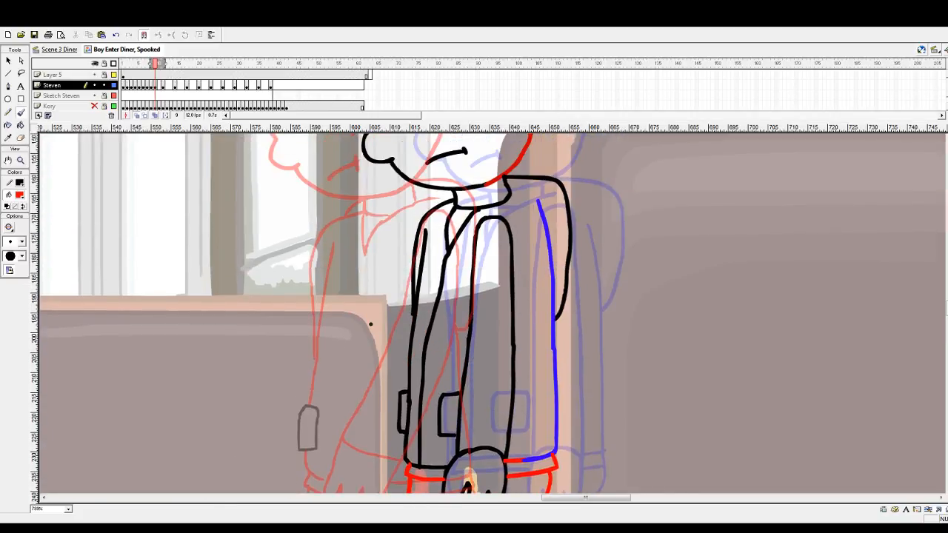
{"action": "left_click", "coordinate": [20, 160]}
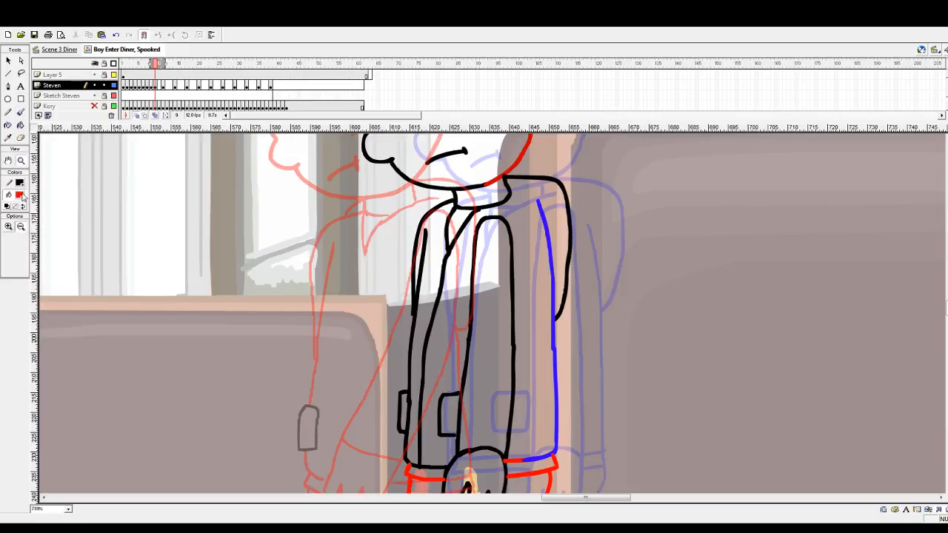
{"action": "left_click", "coordinate": [552, 376], "text": "alt"}
{"action": "left_click", "coordinate": [508, 373], "text": "alt"}
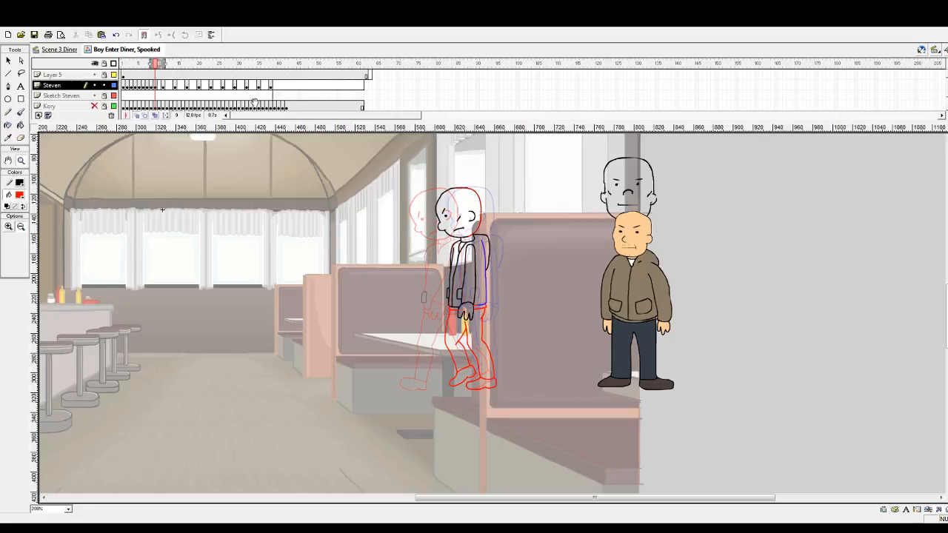
{"action": "left_click", "coordinate": [155, 86]}
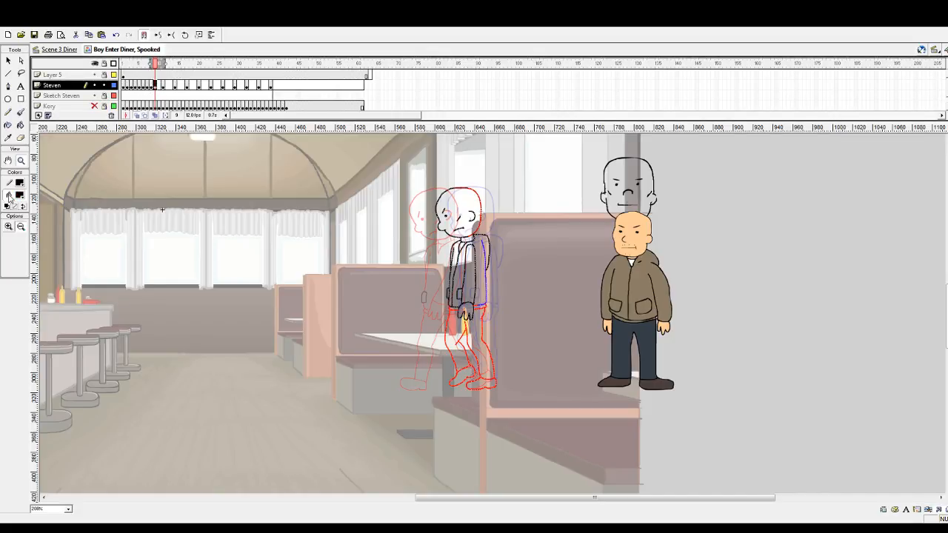
{"action": "left_click", "coordinate": [163, 86]}
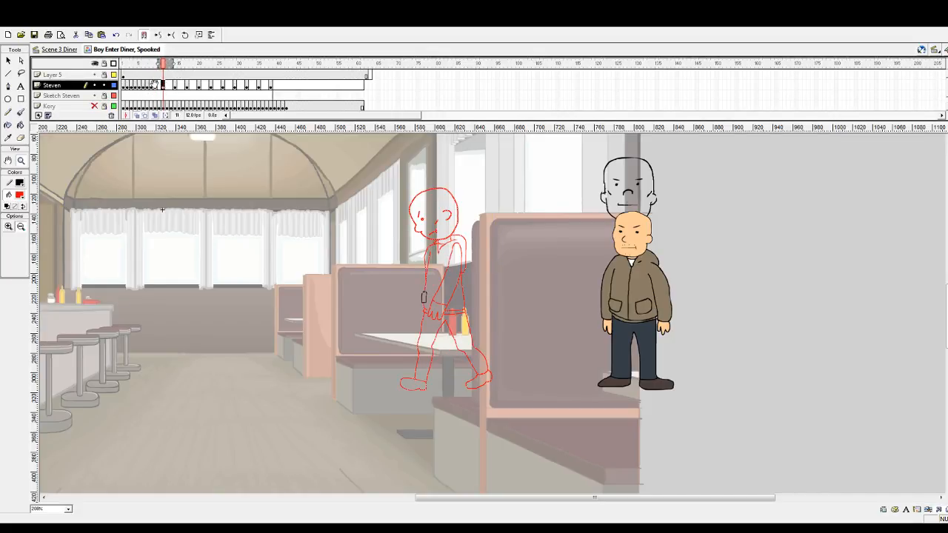
{"action": "left_click", "coordinate": [155, 86]}
{"action": "left_click", "coordinate": [20, 196]}
{"action": "left_click", "coordinate": [17, 242]}
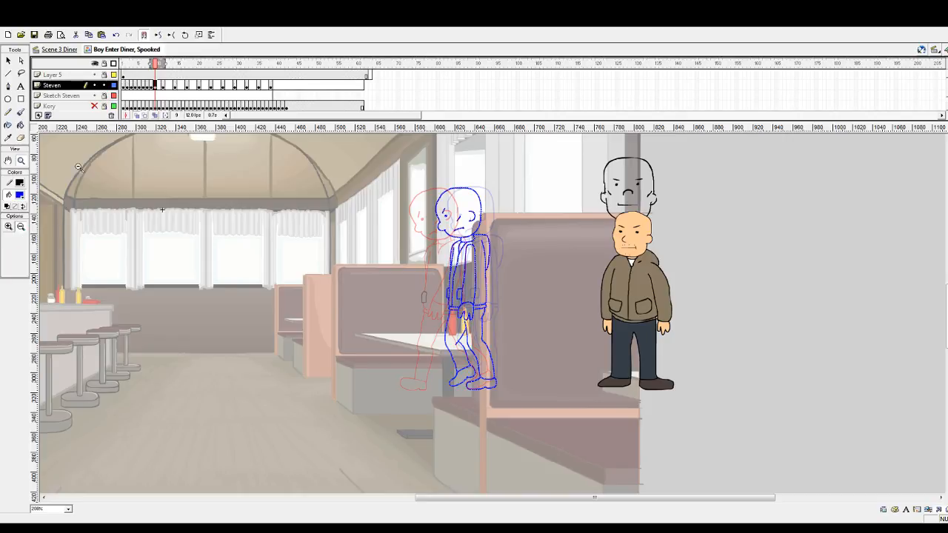
{"action": "left_click", "coordinate": [8, 61]}
{"action": "left_click", "coordinate": [155, 159]}
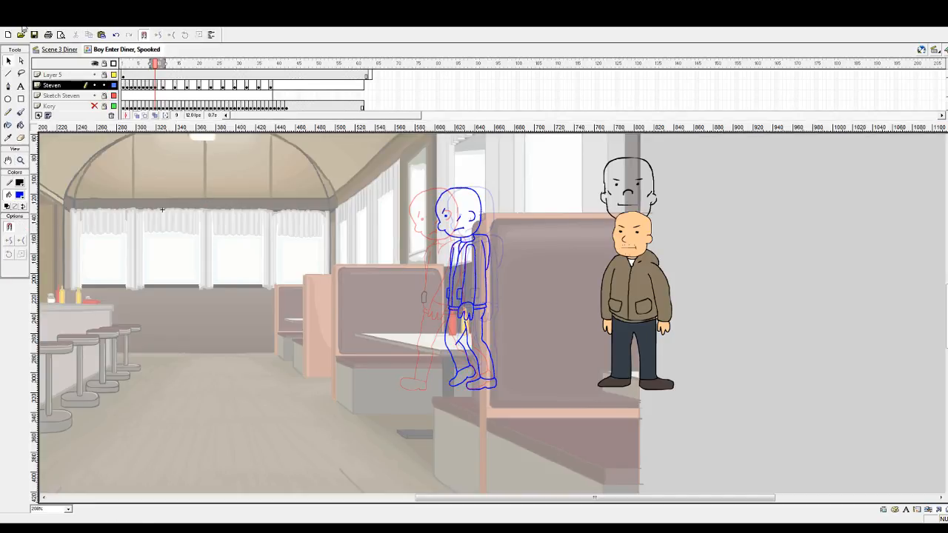
{"action": "left_click", "coordinate": [21, 23]}
{"action": "left_click", "coordinate": [39, 93]}
{"action": "left_click", "coordinate": [19, 23]}
{"action": "left_click", "coordinate": [36, 94]}
Step: Insert a blank keyframe at frame 10 of the Steven layer, between the onion-skinned red and blue heads
{"action": "left_click", "coordinate": [21, 160]}
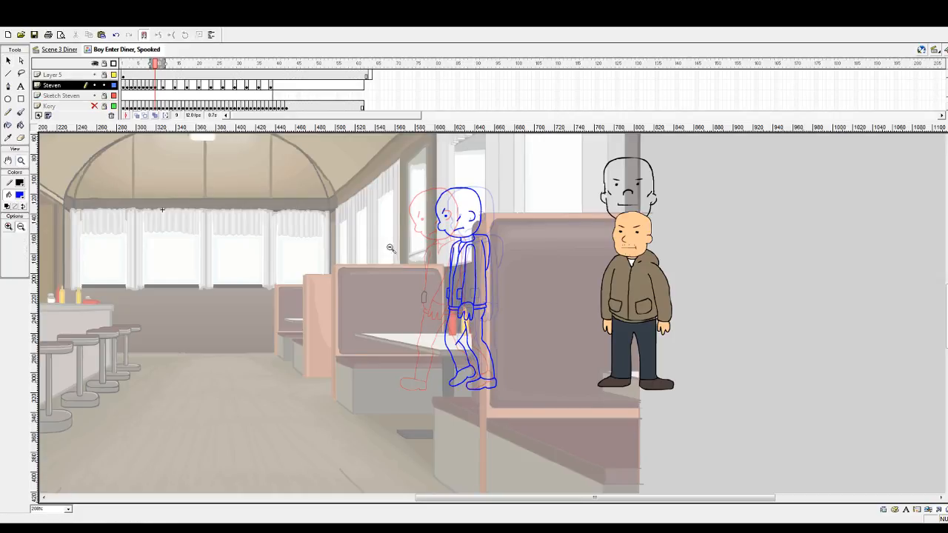
{"action": "left_click_drag", "start_coordinate": [387, 186], "coordinate": [511, 262]}
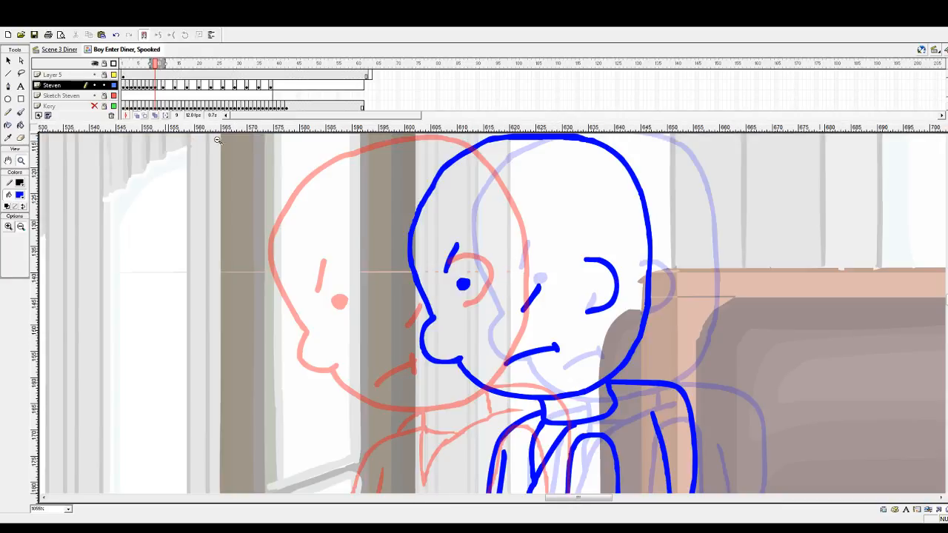
{"action": "left_click", "coordinate": [161, 85]}
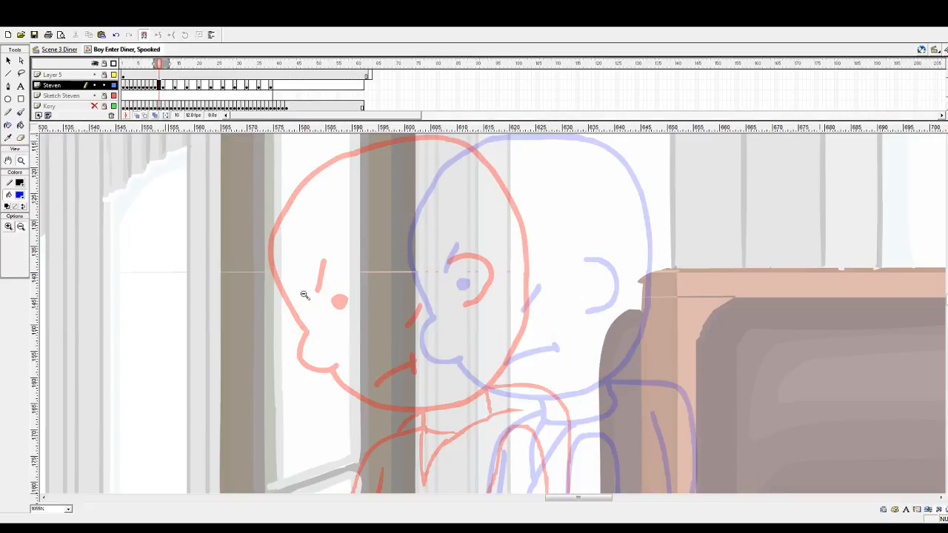
{"action": "left_click_drag", "start_coordinate": [562, 500], "coordinate": [564, 502]}
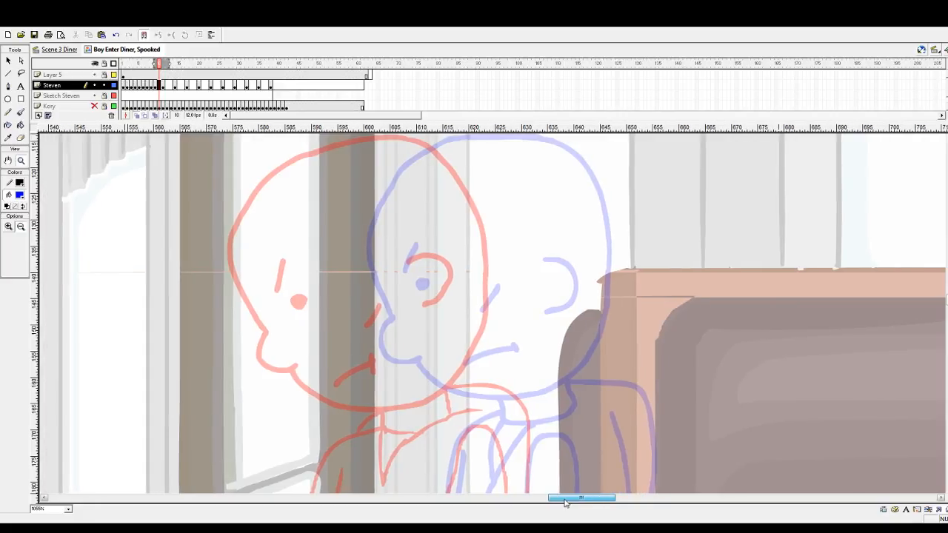
{"action": "scroll", "coordinate": [459, 413], "scroll_direction": "up", "scroll_amount": 1}
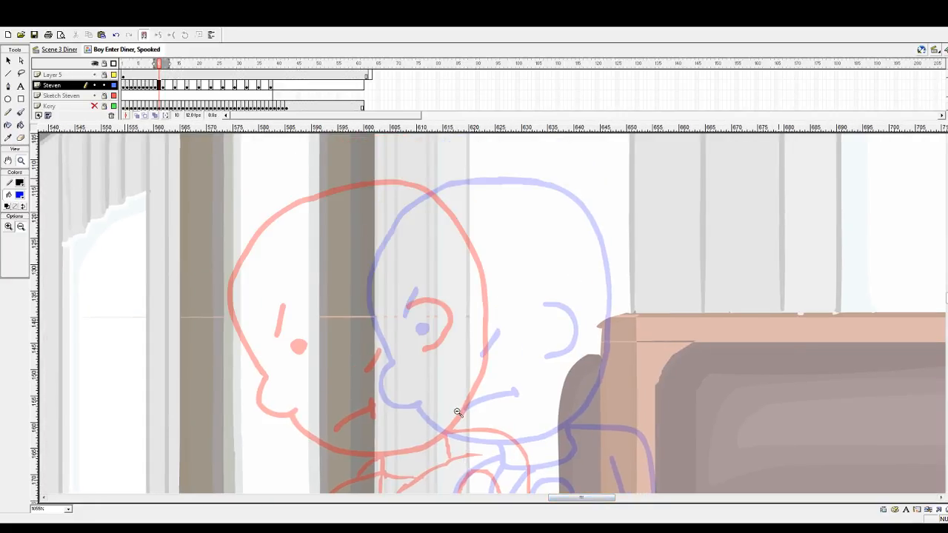
Step: Draw the eyebrow, eye, rounded nose, cheek line and ear in black midway between the onion-skinned faces
{"action": "left_click", "coordinate": [21, 112]}
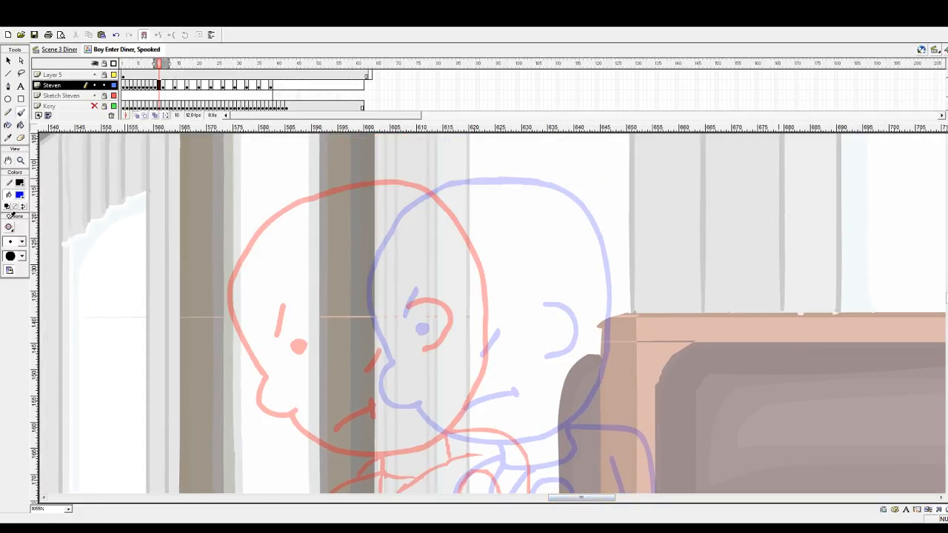
{"action": "left_click", "coordinate": [9, 225]}
{"action": "left_click_drag", "start_coordinate": [351, 298], "coordinate": [342, 317]}
{"action": "scroll", "coordinate": [323, 374], "scroll_direction": "down", "scroll_amount": 3}
{"action": "mouse_move", "coordinate": [324, 324]}
{"action": "left_mouse_down"}
{"action": "mouse_move", "coordinate": [316, 347]}
{"action": "mouse_move", "coordinate": [333, 363]}
{"action": "mouse_move", "coordinate": [361, 358]}
{"action": "left_mouse_up"}
{"action": "left_click_drag", "start_coordinate": [432, 296], "coordinate": [419, 314]}
{"action": "mouse_move", "coordinate": [485, 256]}
{"action": "left_mouse_down"}
{"action": "mouse_move", "coordinate": [505, 259]}
{"action": "mouse_move", "coordinate": [513, 293]}
{"action": "mouse_move", "coordinate": [487, 310]}
{"action": "left_mouse_up"}
{"action": "scroll", "coordinate": [444, 269], "scroll_direction": "up", "scroll_amount": 3}
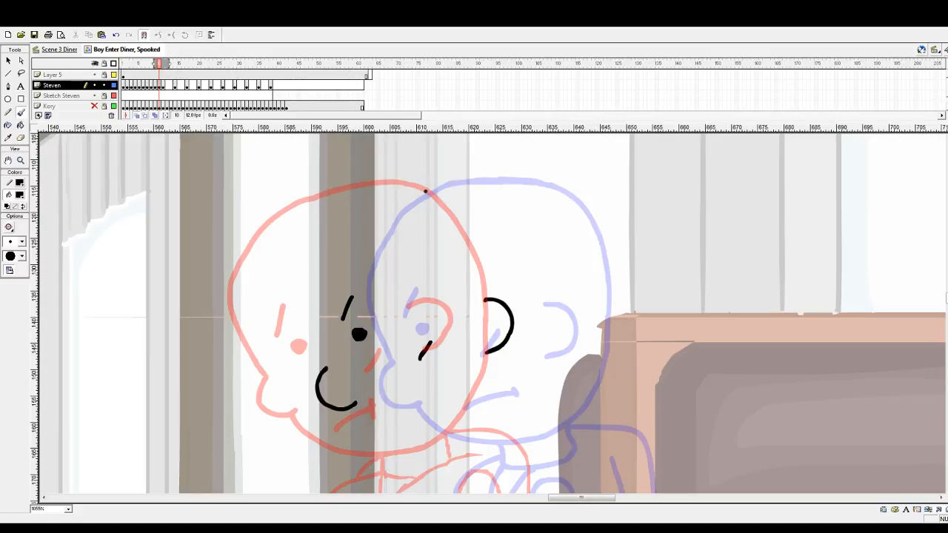
Step: Draw the crown, back of the head and jaw in black around to the nose, and add the frowning mouth
{"action": "mouse_move", "coordinate": [399, 184]}
{"action": "left_mouse_down"}
{"action": "mouse_move", "coordinate": [487, 186]}
{"action": "mouse_move", "coordinate": [508, 197]}
{"action": "mouse_move", "coordinate": [536, 261]}
{"action": "left_mouse_up"}
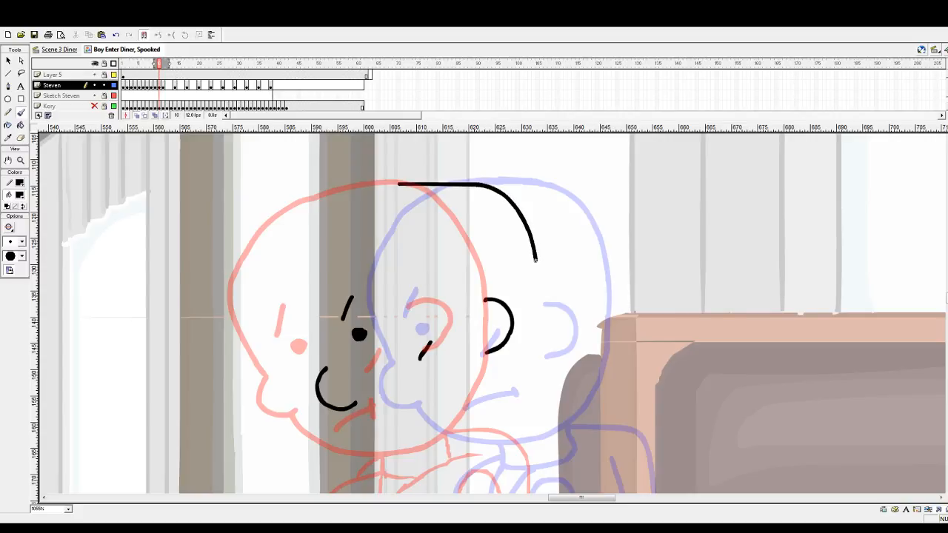
{"action": "scroll", "coordinate": [538, 259], "scroll_direction": "down", "scroll_amount": 5}
{"action": "left_click_drag", "start_coordinate": [535, 169], "coordinate": [540, 208]}
{"action": "key", "text": "ctrl+z"}
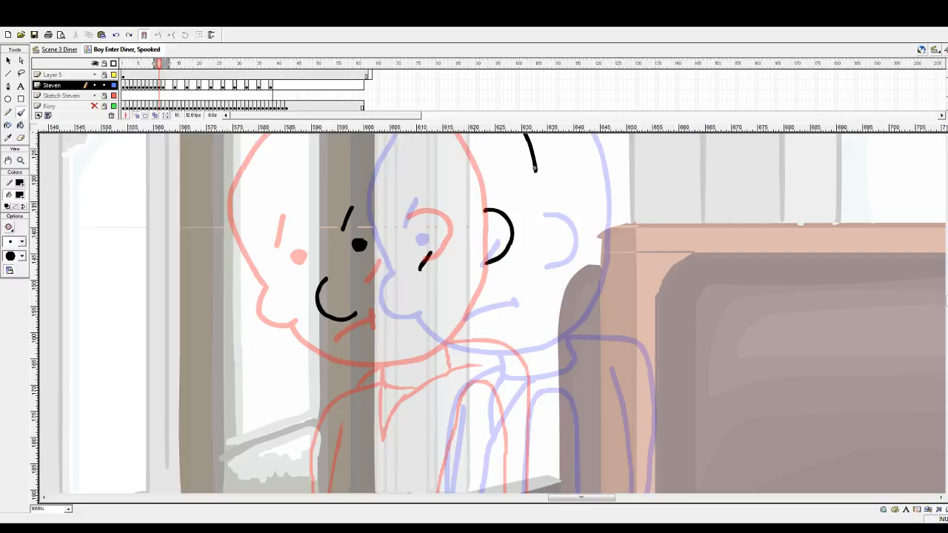
{"action": "mouse_move", "coordinate": [534, 169]}
{"action": "left_mouse_down"}
{"action": "mouse_move", "coordinate": [539, 274]}
{"action": "mouse_move", "coordinate": [508, 326]}
{"action": "mouse_move", "coordinate": [513, 320]}
{"action": "mouse_move", "coordinate": [477, 347]}
{"action": "mouse_move", "coordinate": [429, 357]}
{"action": "mouse_move", "coordinate": [385, 350]}
{"action": "mouse_move", "coordinate": [345, 317]}
{"action": "left_mouse_up"}
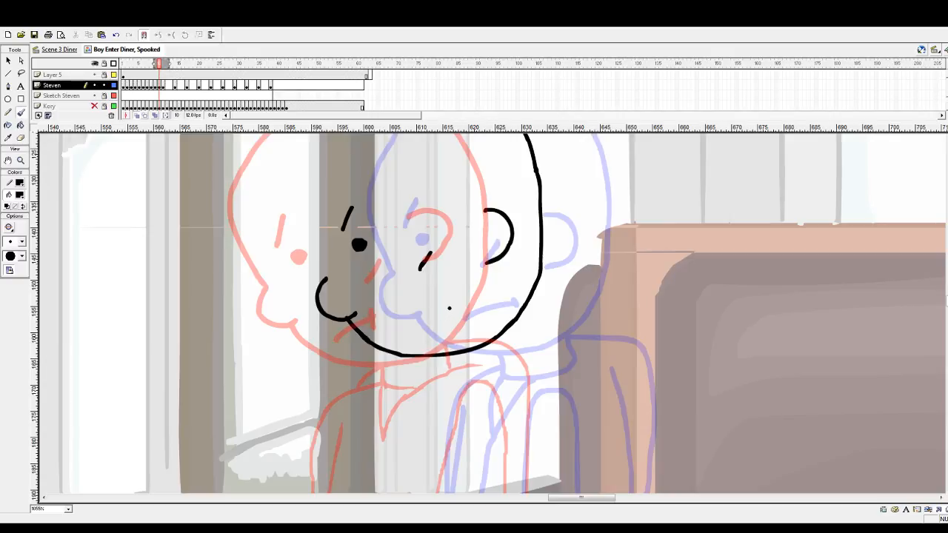
{"action": "mouse_move", "coordinate": [447, 300]}
{"action": "left_mouse_down"}
{"action": "mouse_move", "coordinate": [453, 307]}
{"action": "mouse_move", "coordinate": [401, 326]}
{"action": "left_mouse_up"}
Step: Close the head outline in black with a forehead curve from the nose up to the crown
{"action": "scroll", "coordinate": [395, 306], "scroll_direction": "up", "scroll_amount": 3}
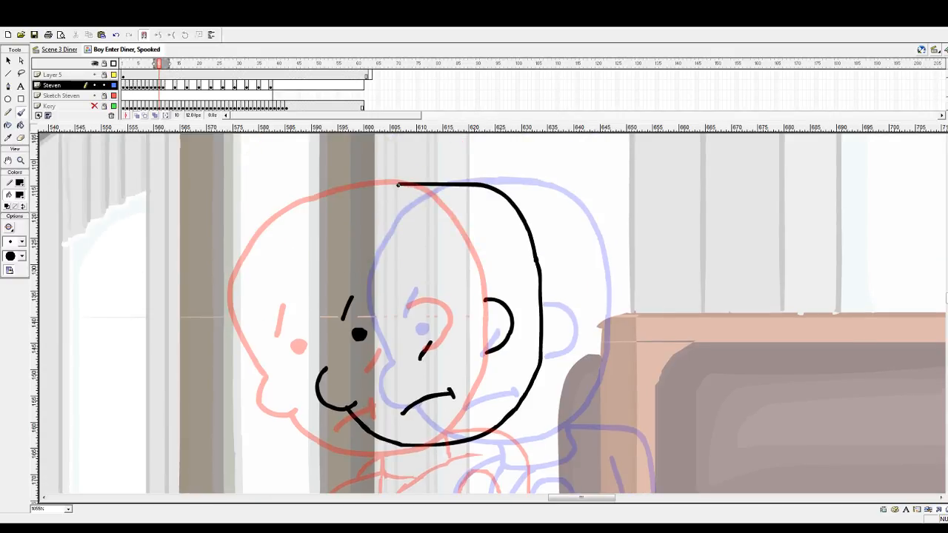
{"action": "mouse_move", "coordinate": [398, 184]}
{"action": "left_mouse_down"}
{"action": "mouse_move", "coordinate": [343, 201]}
{"action": "mouse_move", "coordinate": [310, 238]}
{"action": "mouse_move", "coordinate": [315, 244]}
{"action": "left_mouse_up"}
{"action": "key", "text": "ctrl+z"}
{"action": "mouse_move", "coordinate": [323, 366]}
{"action": "left_mouse_down"}
{"action": "mouse_move", "coordinate": [297, 296]}
{"action": "mouse_move", "coordinate": [303, 259]}
{"action": "mouse_move", "coordinate": [329, 221]}
{"action": "mouse_move", "coordinate": [399, 184]}
{"action": "left_mouse_up"}
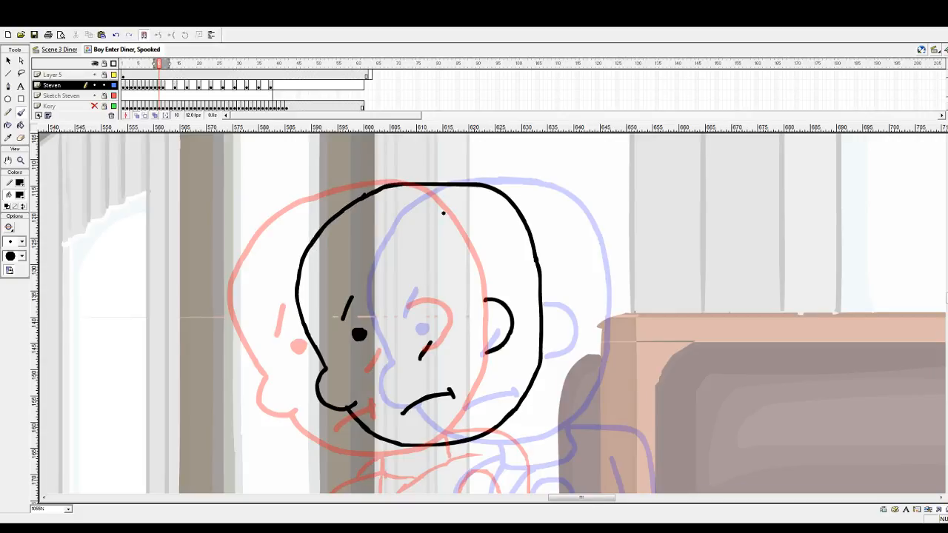
Step: Draw the neck and the collar's lower edge in black beneath the jaw
{"action": "scroll", "coordinate": [504, 282], "scroll_direction": "down", "scroll_amount": 5}
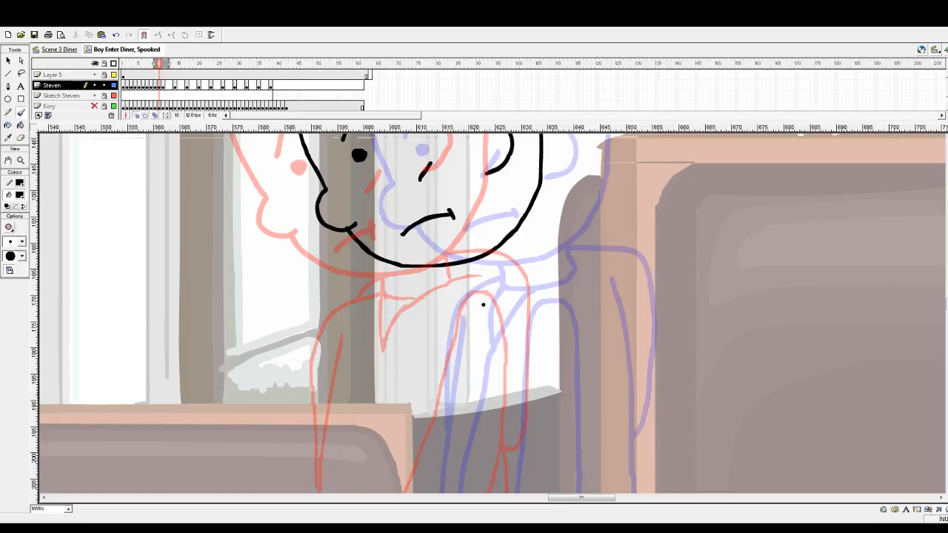
{"action": "mouse_move", "coordinate": [426, 268]}
{"action": "left_mouse_down"}
{"action": "mouse_move", "coordinate": [426, 285]}
{"action": "mouse_move", "coordinate": [451, 293]}
{"action": "mouse_move", "coordinate": [481, 286]}
{"action": "left_mouse_up"}
{"action": "left_click_drag", "start_coordinate": [498, 276], "coordinate": [493, 252]}
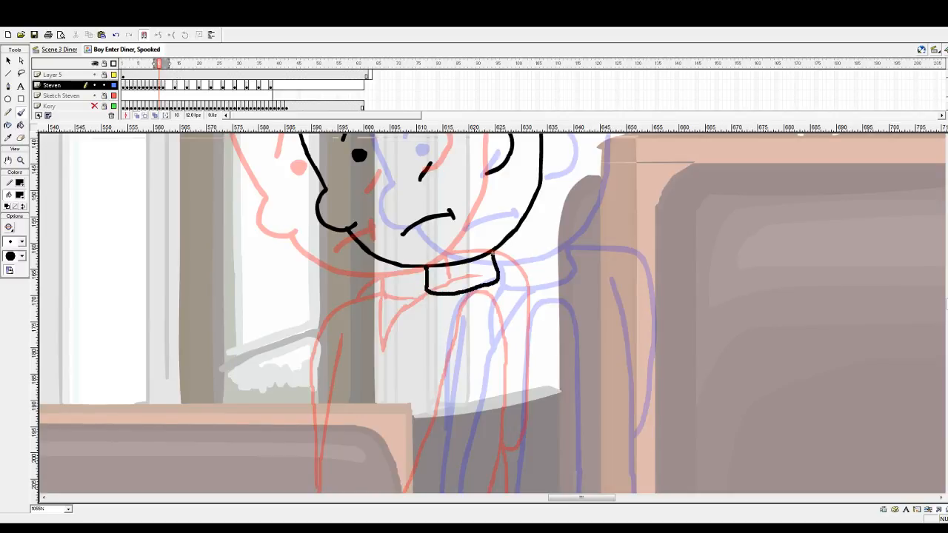
Step: Draw the shoulder and arm behind the torso in black, curving down from the neck and hooking forward at the lower end
{"action": "scroll", "coordinate": [510, 298], "scroll_direction": "down", "scroll_amount": 2}
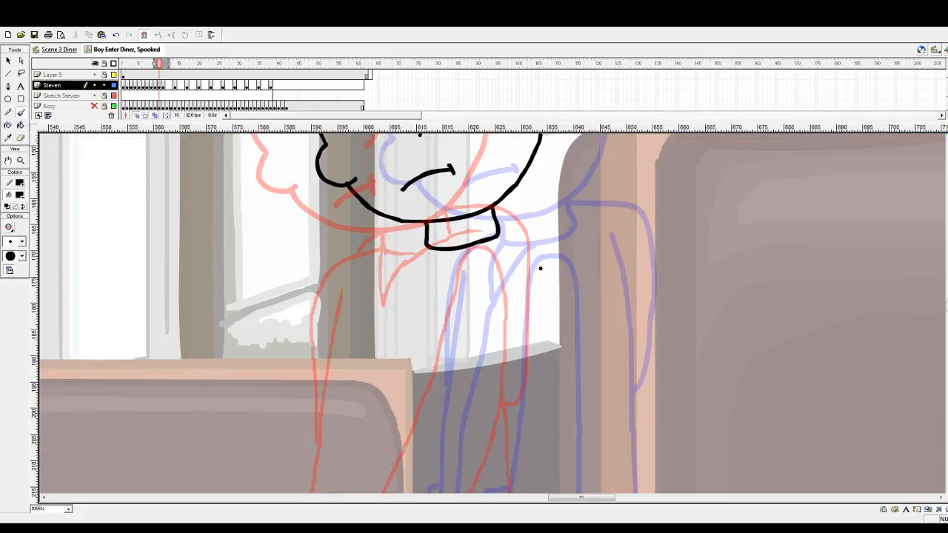
{"action": "mouse_move", "coordinate": [498, 202]}
{"action": "left_mouse_down"}
{"action": "mouse_move", "coordinate": [556, 202]}
{"action": "mouse_move", "coordinate": [573, 213]}
{"action": "mouse_move", "coordinate": [580, 317]}
{"action": "left_mouse_up"}
{"action": "scroll", "coordinate": [575, 277], "scroll_direction": "down", "scroll_amount": 4}
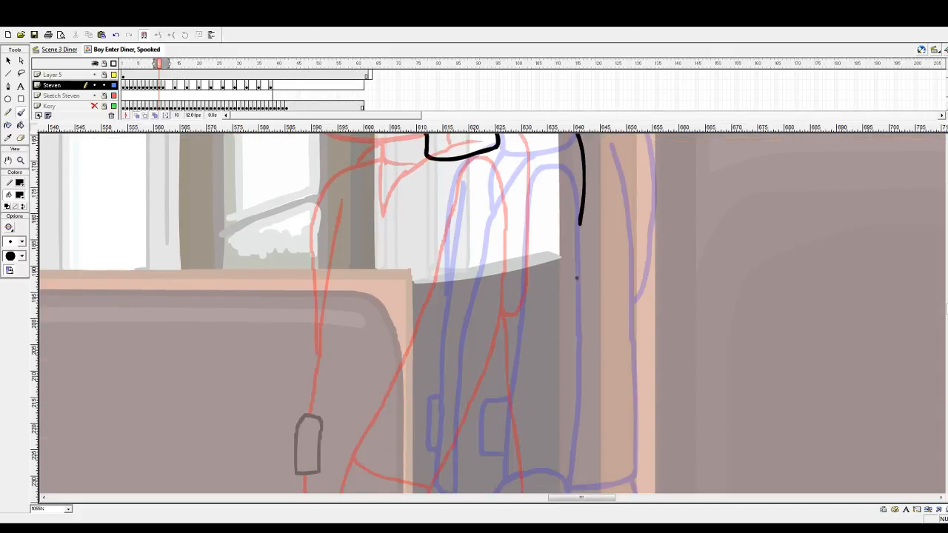
{"action": "mouse_move", "coordinate": [582, 227]}
{"action": "left_mouse_down"}
{"action": "mouse_move", "coordinate": [578, 288]}
{"action": "mouse_move", "coordinate": [547, 308]}
{"action": "left_mouse_up"}
{"action": "scroll", "coordinate": [455, 291], "scroll_direction": "down", "scroll_amount": 4}
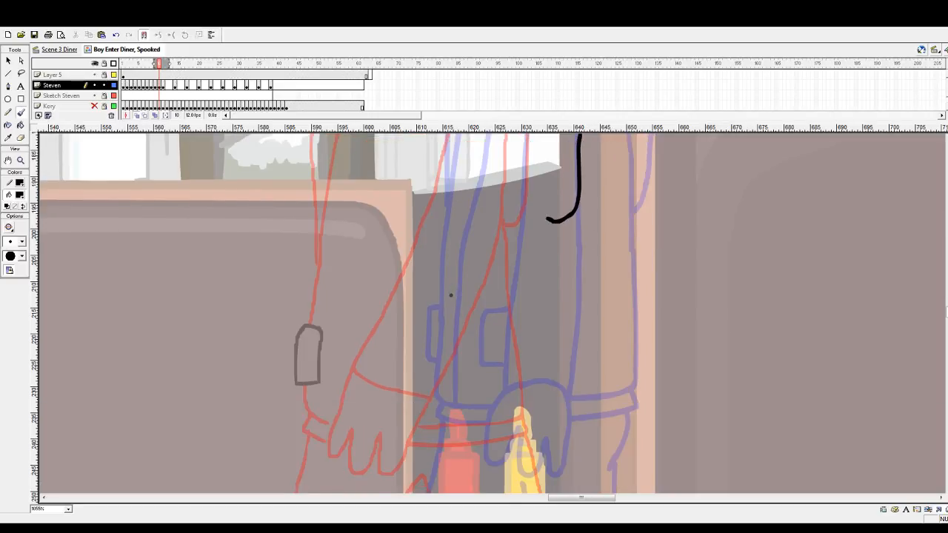
Step: Draw the near hand and its fingers in black at jacket-hem height, between the two onion-skinned hands
{"action": "scroll", "coordinate": [351, 374], "scroll_direction": "down", "scroll_amount": 4}
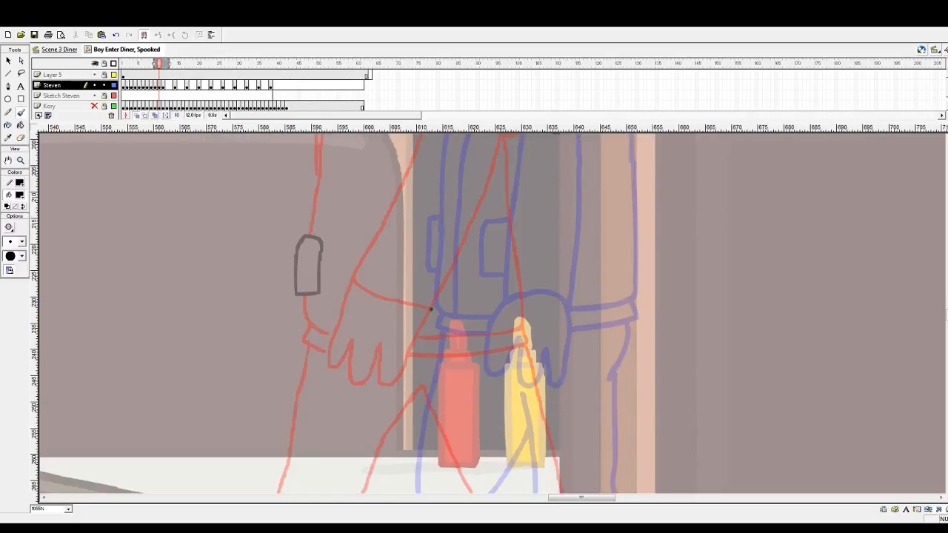
{"action": "mouse_move", "coordinate": [428, 290]}
{"action": "left_mouse_down"}
{"action": "mouse_move", "coordinate": [460, 282]}
{"action": "mouse_move", "coordinate": [494, 301]}
{"action": "mouse_move", "coordinate": [486, 370]}
{"action": "mouse_move", "coordinate": [472, 367]}
{"action": "mouse_move", "coordinate": [468, 332]}
{"action": "mouse_move", "coordinate": [450, 388]}
{"action": "mouse_move", "coordinate": [438, 385]}
{"action": "mouse_move", "coordinate": [437, 332]}
{"action": "mouse_move", "coordinate": [423, 361]}
{"action": "mouse_move", "coordinate": [414, 359]}
{"action": "mouse_move", "coordinate": [428, 287]}
{"action": "left_mouse_up"}
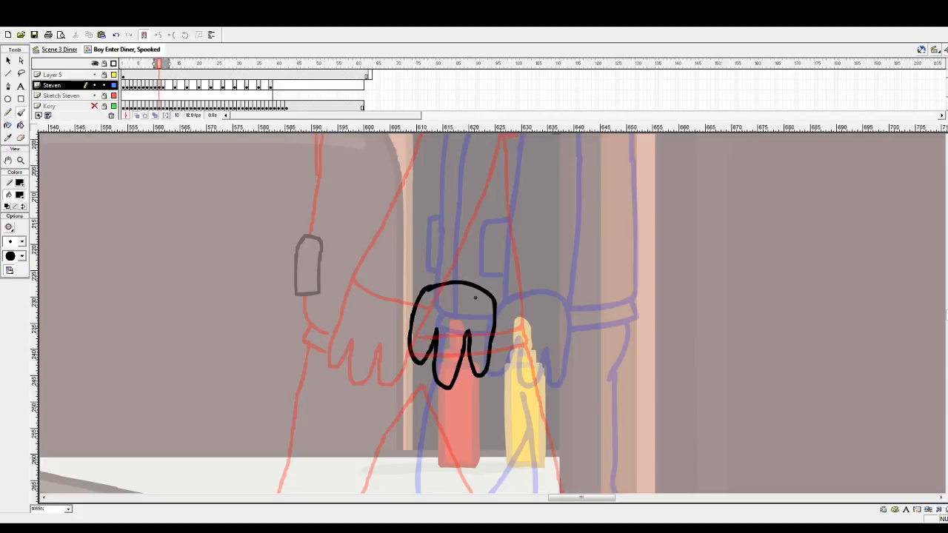
{"action": "scroll", "coordinate": [407, 276], "scroll_direction": "up", "scroll_amount": 4}
{"action": "scroll", "coordinate": [360, 275], "scroll_direction": "down", "scroll_amount": 2}
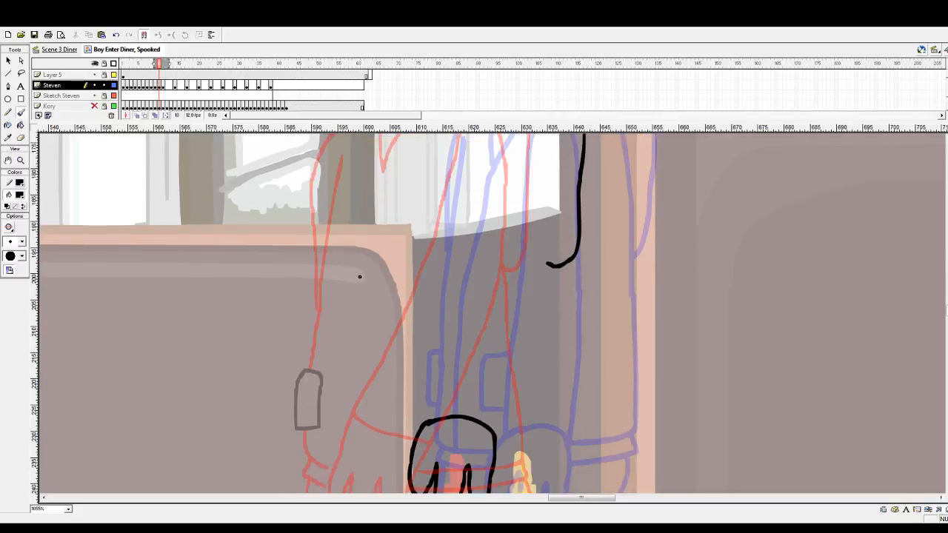
Step: Change the brush colour to yellow and draw the near sleeve's front edge from the shoulder curve down to the hand
{"action": "left_click", "coordinate": [20, 195]}
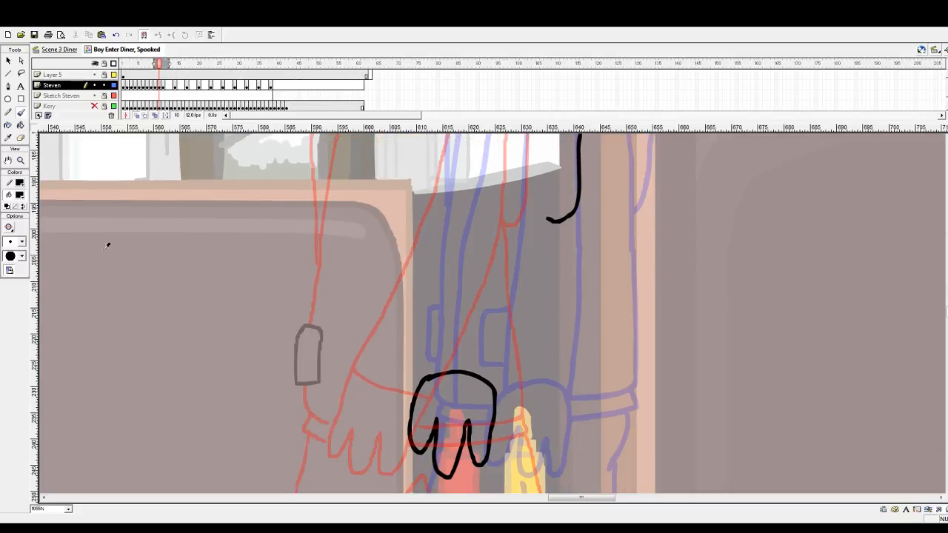
{"action": "left_click", "coordinate": [115, 262]}
{"action": "scroll", "coordinate": [451, 273], "scroll_direction": "up", "scroll_amount": 2}
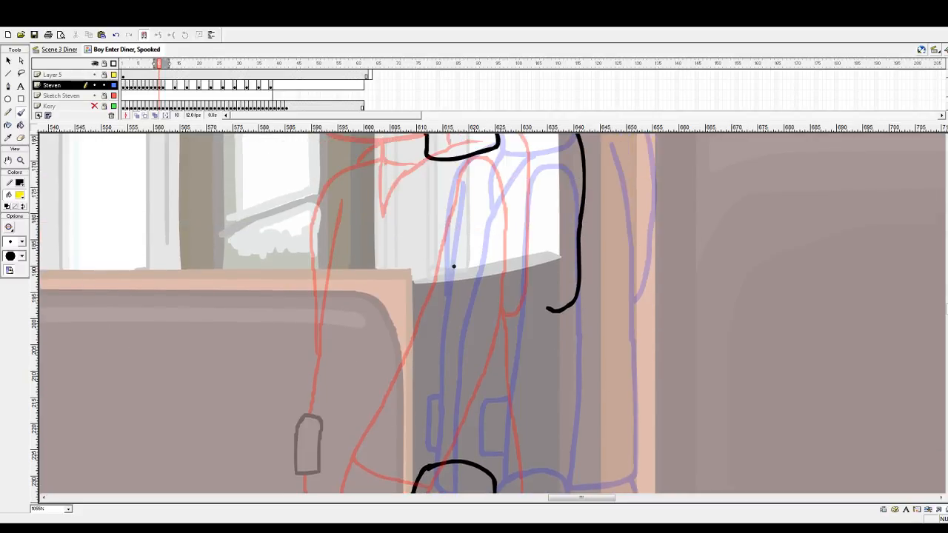
{"action": "mouse_move", "coordinate": [520, 169]}
{"action": "left_mouse_down"}
{"action": "mouse_move", "coordinate": [508, 161]}
{"action": "mouse_move", "coordinate": [487, 174]}
{"action": "mouse_move", "coordinate": [459, 308]}
{"action": "left_mouse_up"}
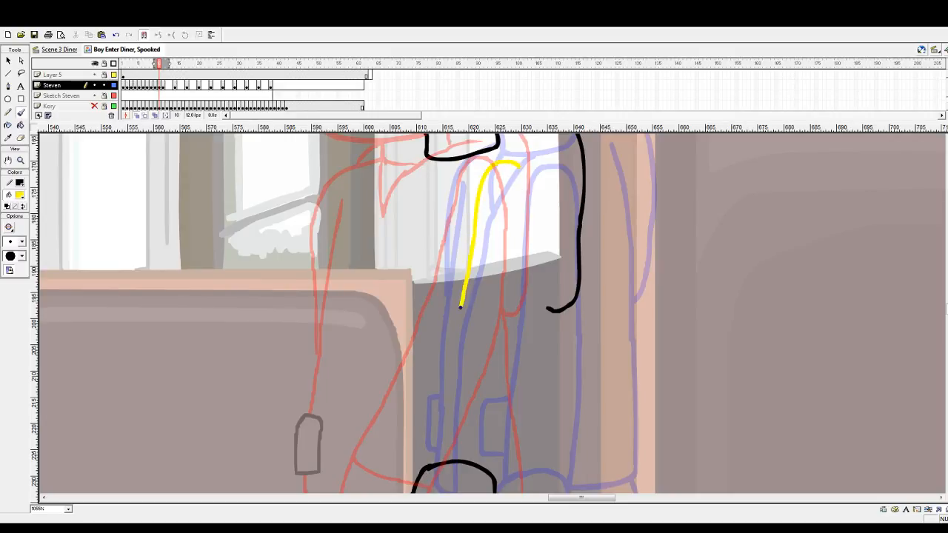
{"action": "scroll", "coordinate": [459, 260], "scroll_direction": "down", "scroll_amount": 2}
{"action": "left_click_drag", "start_coordinate": [460, 214], "coordinate": [427, 370]}
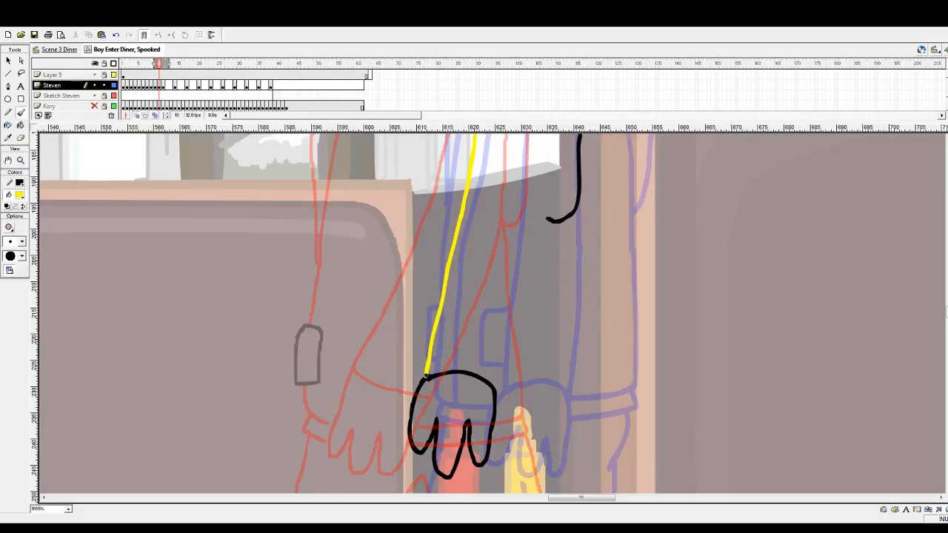
Step: Draw the near sleeve's back edge in yellow down to the hand, and set the brush colour back to black
{"action": "scroll", "coordinate": [530, 212], "scroll_direction": "up", "scroll_amount": 2}
{"action": "left_click_drag", "start_coordinate": [517, 167], "coordinate": [523, 251]}
{"action": "scroll", "coordinate": [523, 252], "scroll_direction": "down", "scroll_amount": 2}
{"action": "left_click_drag", "start_coordinate": [524, 166], "coordinate": [495, 390]}
{"action": "scroll", "coordinate": [500, 373], "scroll_direction": "up", "scroll_amount": 3}
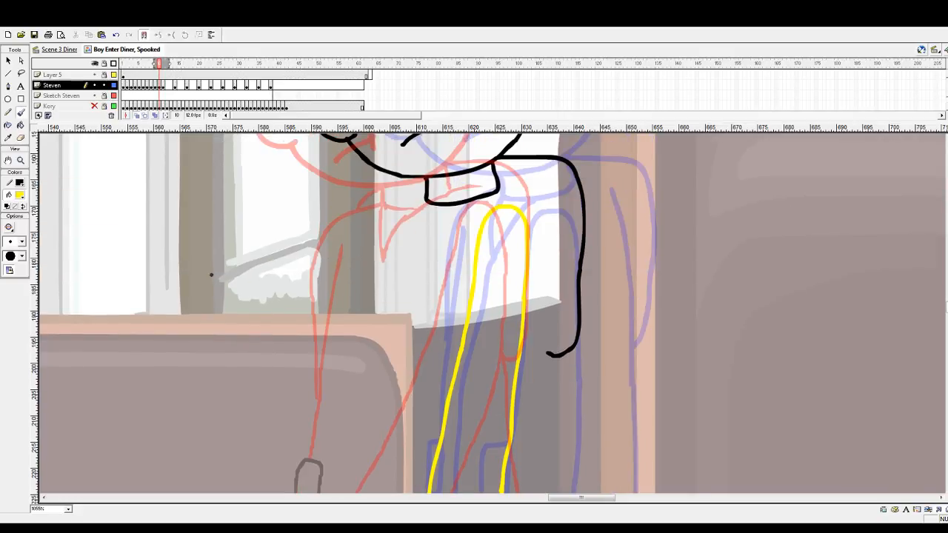
{"action": "scroll", "coordinate": [211, 275], "scroll_direction": "down", "scroll_amount": 2}
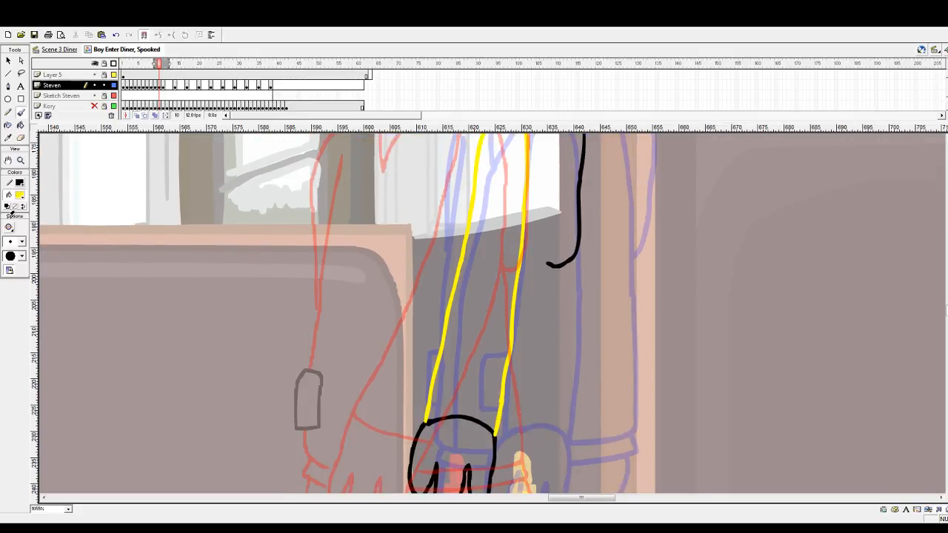
{"action": "scroll", "coordinate": [420, 285], "scroll_direction": "up", "scroll_amount": 2}
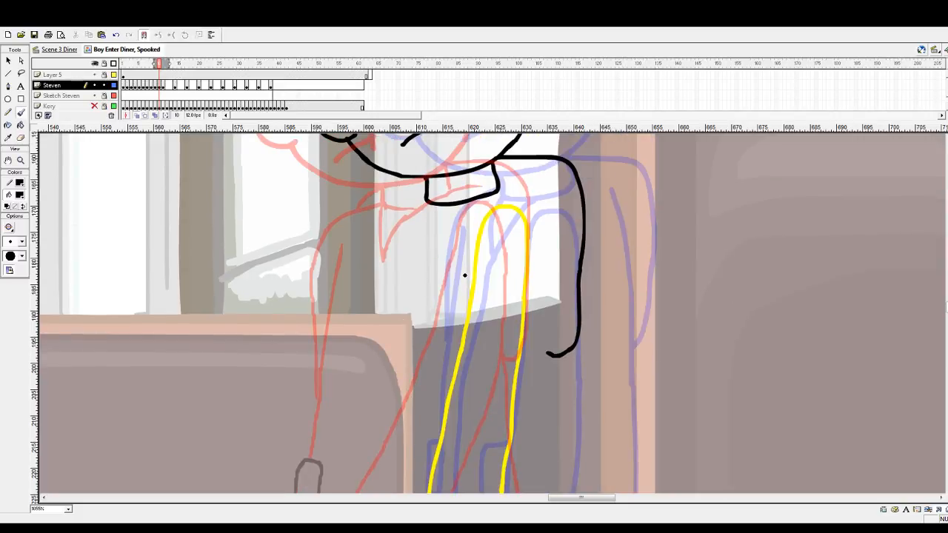
{"action": "key", "text": "comma"}
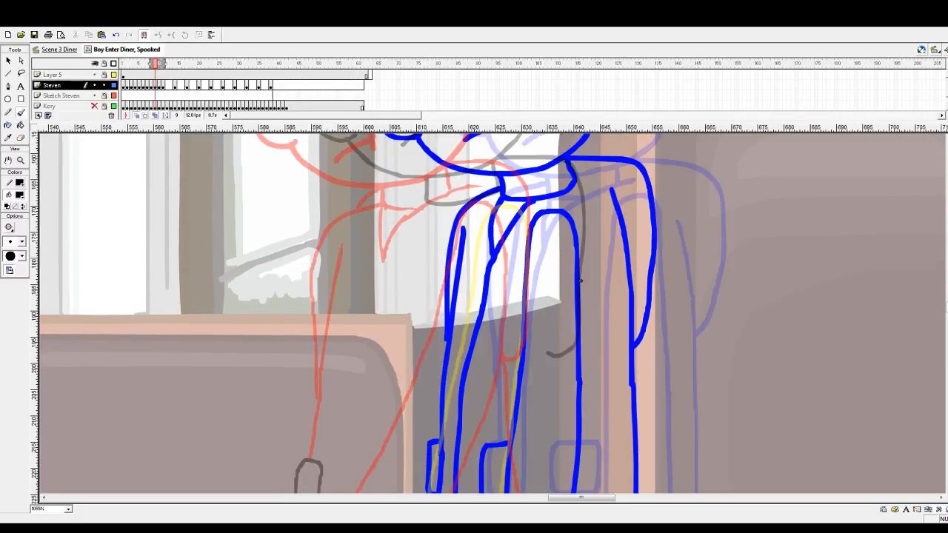
{"action": "key", "text": "period"}
{"action": "scroll", "coordinate": [573, 279], "scroll_direction": "down", "scroll_amount": 1}
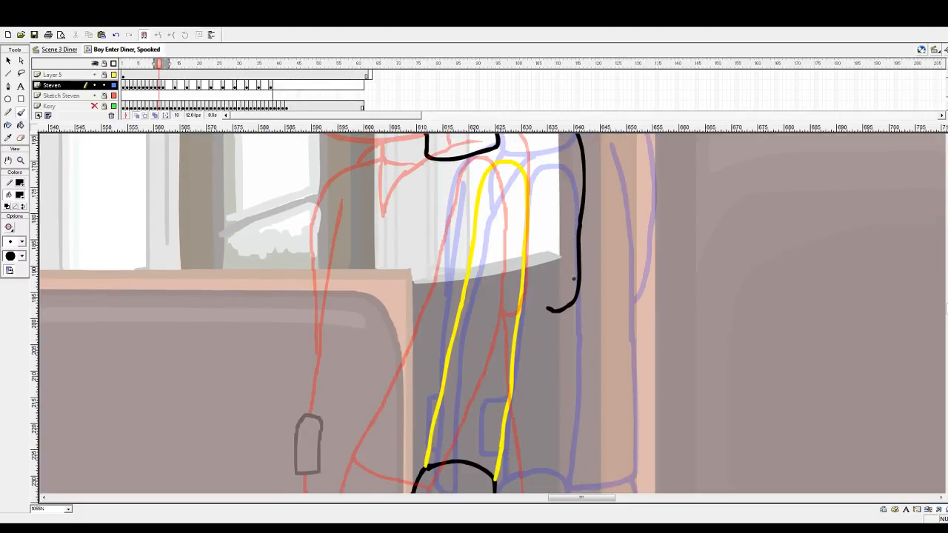
{"action": "scroll", "coordinate": [573, 279], "scroll_direction": "up", "scroll_amount": 1}
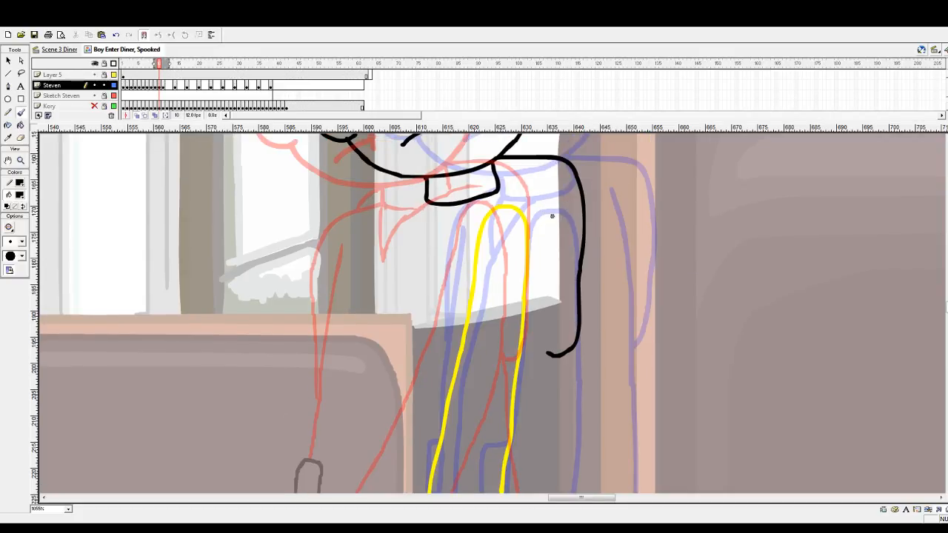
{"action": "left_click_drag", "start_coordinate": [552, 215], "coordinate": [554, 280]}
{"action": "key", "text": "ctrl+z"}
Step: Change the brush colour to red and draw the jacket's back edge straight down, curving along the hem to the hand
{"action": "left_click", "coordinate": [23, 197]}
{"action": "left_click", "coordinate": [77, 247]}
{"action": "left_click_drag", "start_coordinate": [553, 211], "coordinate": [558, 334]}
{"action": "scroll", "coordinate": [560, 275], "scroll_direction": "down", "scroll_amount": 3}
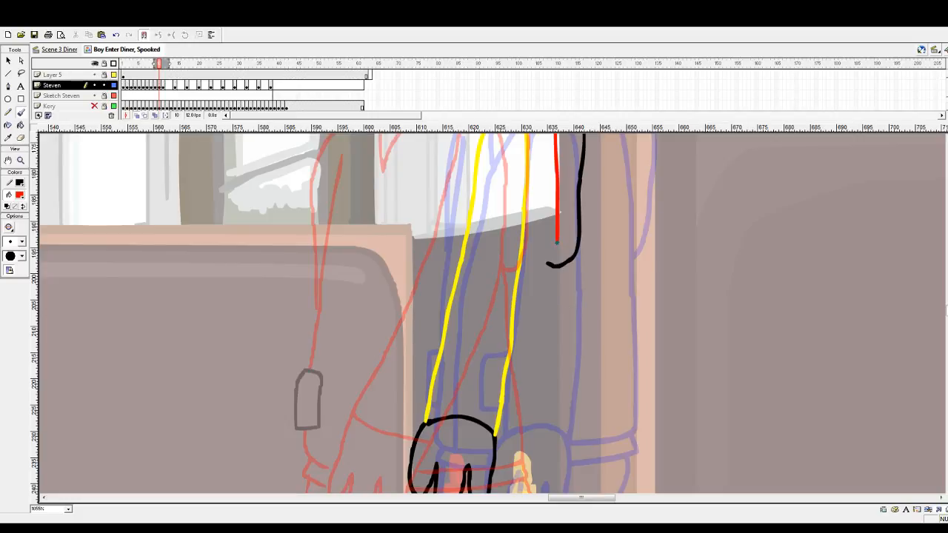
{"action": "left_click_drag", "start_coordinate": [556, 241], "coordinate": [556, 330]}
{"action": "scroll", "coordinate": [567, 319], "scroll_direction": "down", "scroll_amount": 3}
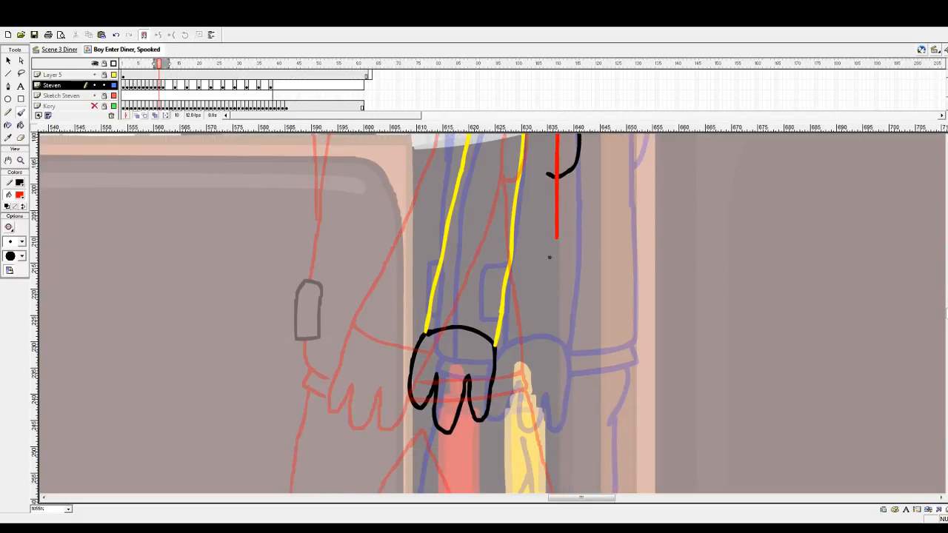
{"action": "mouse_move", "coordinate": [556, 236]}
{"action": "left_mouse_down"}
{"action": "mouse_move", "coordinate": [562, 344]}
{"action": "mouse_move", "coordinate": [551, 358]}
{"action": "mouse_move", "coordinate": [497, 369]}
{"action": "left_mouse_up"}
{"action": "scroll", "coordinate": [411, 271], "scroll_direction": "up", "scroll_amount": 6}
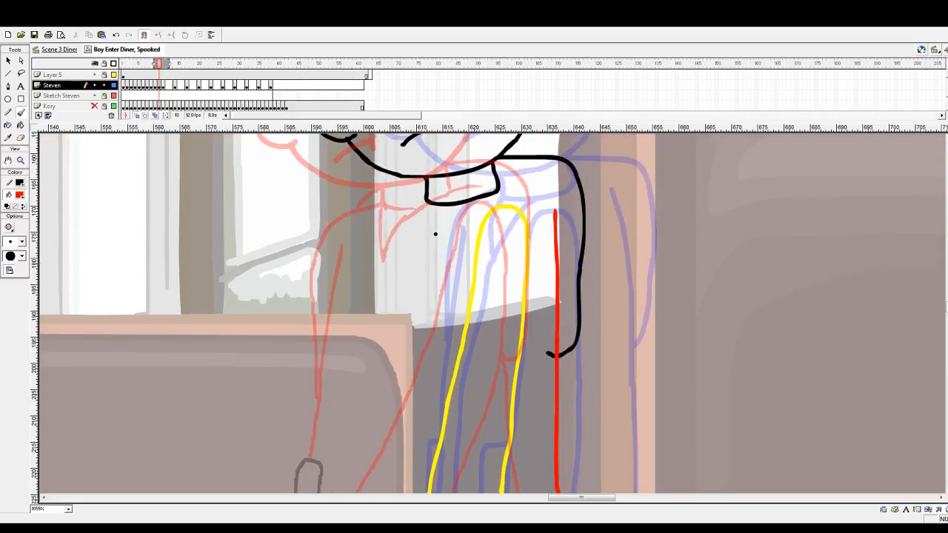
Step: Draw the pointed collar flap in red as a narrow V beneath the neck
{"action": "mouse_move", "coordinate": [464, 203]}
{"action": "left_mouse_down"}
{"action": "mouse_move", "coordinate": [426, 259]}
{"action": "mouse_move", "coordinate": [423, 202]}
{"action": "mouse_move", "coordinate": [432, 221]}
{"action": "mouse_move", "coordinate": [464, 207]}
{"action": "mouse_move", "coordinate": [419, 262]}
{"action": "mouse_move", "coordinate": [426, 206]}
{"action": "left_mouse_up"}
{"action": "key", "text": "ctrl+z"}
{"action": "scroll", "coordinate": [419, 224], "scroll_direction": "down", "scroll_amount": 3}
{"action": "scroll", "coordinate": [417, 224], "scroll_direction": "up", "scroll_amount": 3}
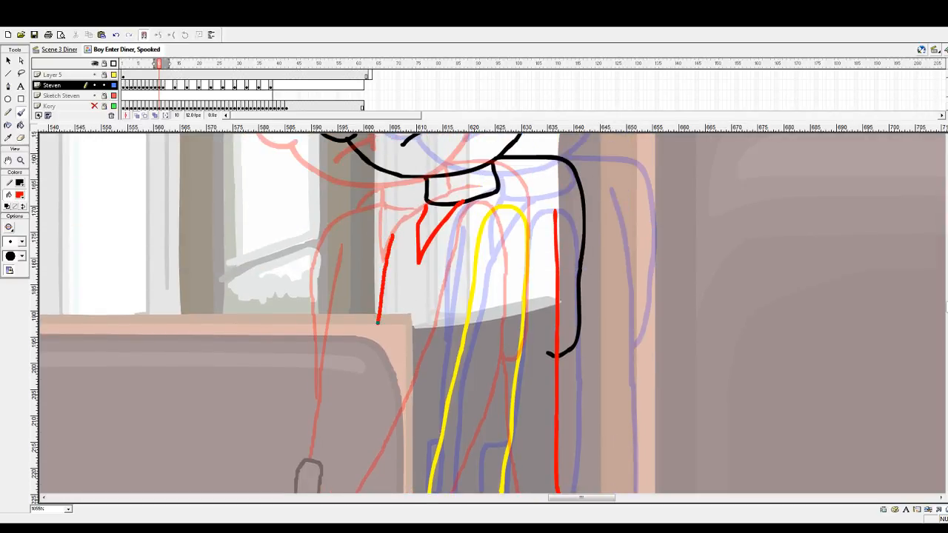
Step: Draw the jacket's front edge in red down to the waist and curve it along the hem to the hand
{"action": "scroll", "coordinate": [383, 296], "scroll_direction": "down", "scroll_amount": 3}
{"action": "left_click_drag", "start_coordinate": [376, 188], "coordinate": [353, 359]}
{"action": "scroll", "coordinate": [353, 359], "scroll_direction": "down", "scroll_amount": 2}
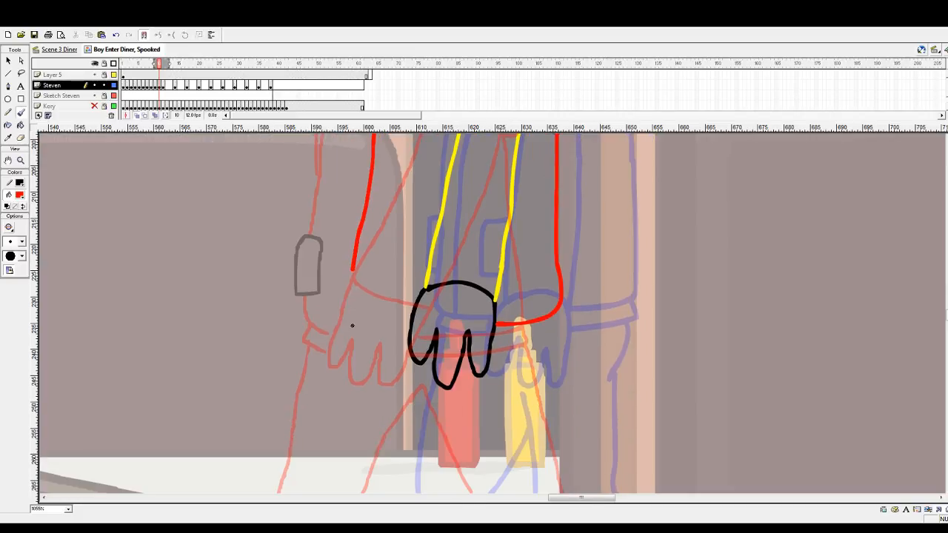
{"action": "mouse_move", "coordinate": [352, 268]}
{"action": "left_mouse_down"}
{"action": "mouse_move", "coordinate": [351, 299]}
{"action": "mouse_move", "coordinate": [370, 318]}
{"action": "mouse_move", "coordinate": [411, 330]}
{"action": "left_mouse_up"}
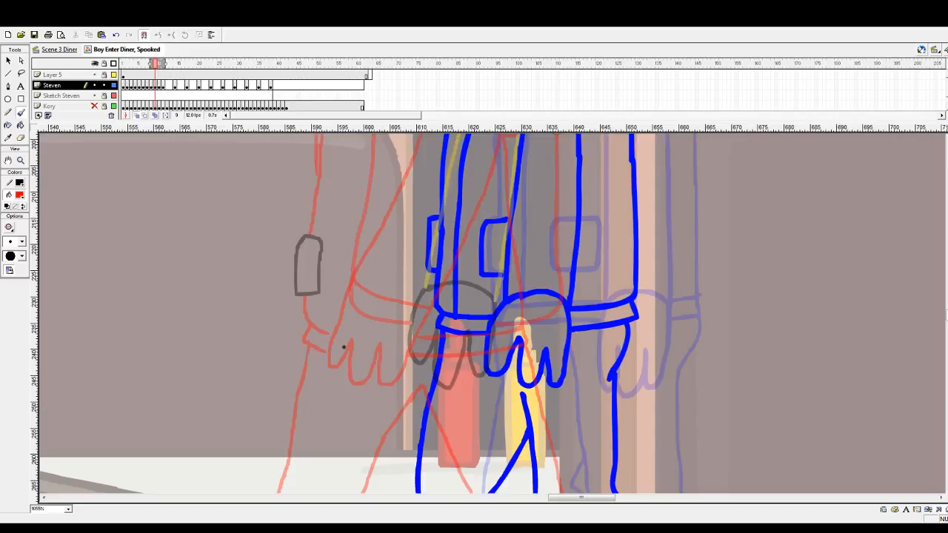
Step: In frame 11, add the jacket's missing front edge in red from below the collar down towards the hem
{"action": "key", "text": "."}
{"action": "key", "text": "."}
{"action": "key", "text": "."}
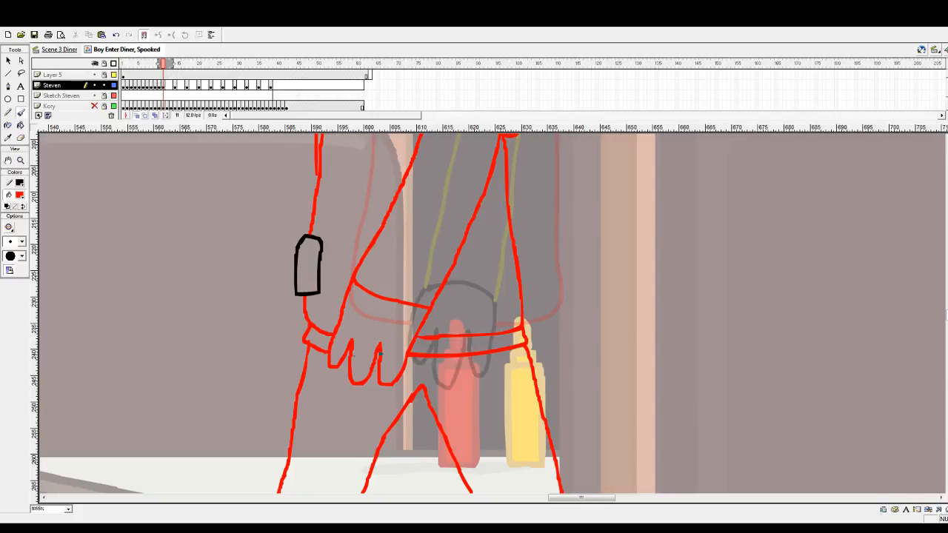
{"action": "scroll", "coordinate": [392, 350], "scroll_direction": "up", "scroll_amount": 3}
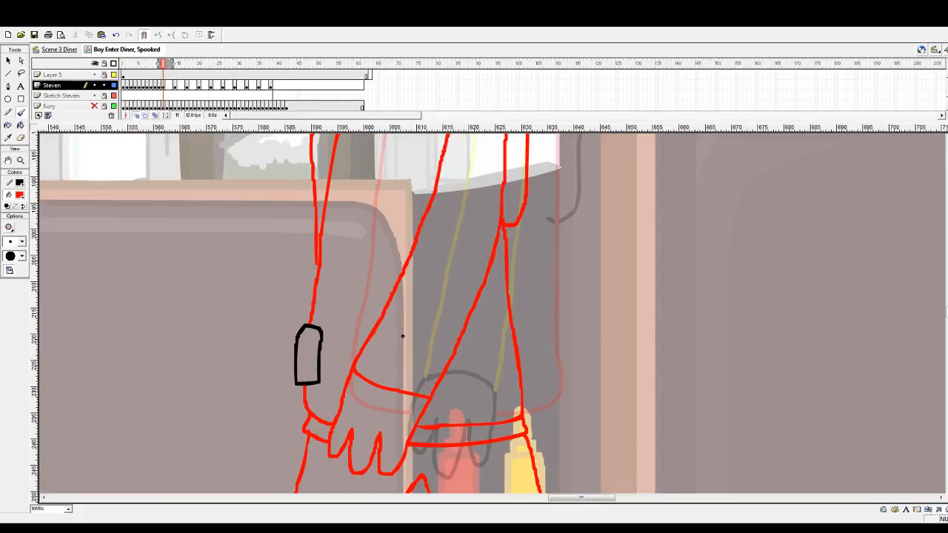
{"action": "scroll", "coordinate": [402, 336], "scroll_direction": "up", "scroll_amount": 3}
{"action": "left_click_drag", "start_coordinate": [383, 214], "coordinate": [339, 429]}
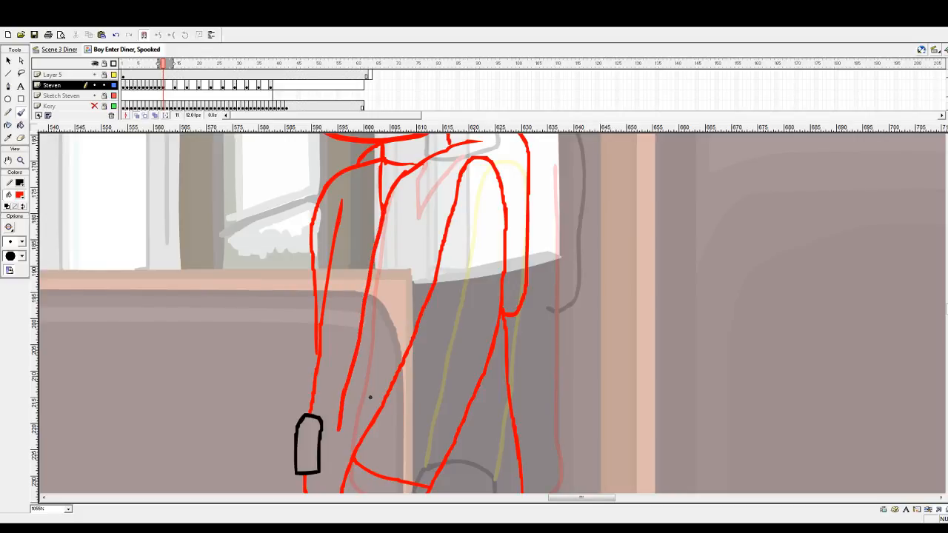
{"action": "scroll", "coordinate": [372, 386], "scroll_direction": "down", "scroll_amount": 4}
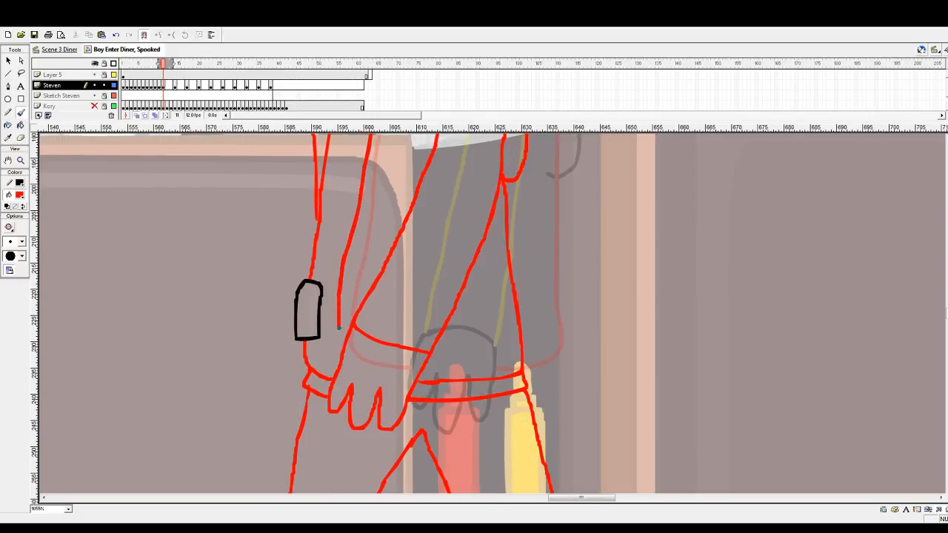
{"action": "scroll", "coordinate": [407, 336], "scroll_direction": "up", "scroll_amount": 5}
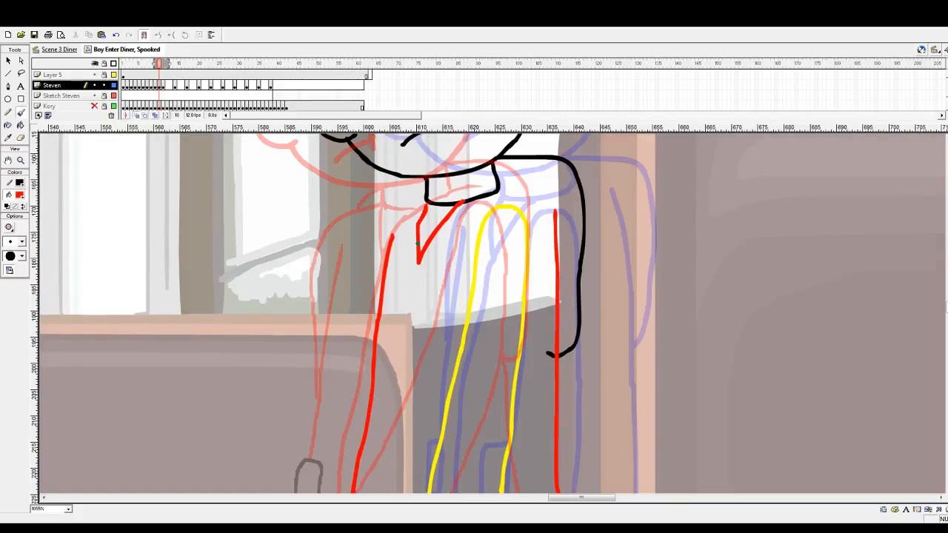
Step: Back in frame 10, draw the jacket's waistband in red beneath the hem on both sides of the hand
{"action": "scroll", "coordinate": [420, 246], "scroll_direction": "down", "scroll_amount": 4}
{"action": "scroll", "coordinate": [411, 237], "scroll_direction": "down", "scroll_amount": 4}
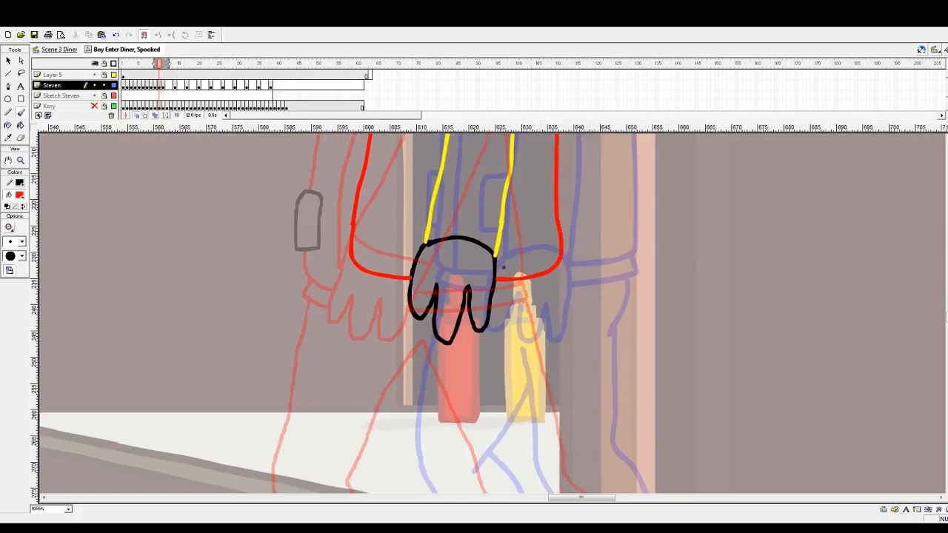
{"action": "mouse_move", "coordinate": [358, 268]}
{"action": "left_mouse_down"}
{"action": "mouse_move", "coordinate": [353, 285]}
{"action": "mouse_move", "coordinate": [411, 297]}
{"action": "left_mouse_up"}
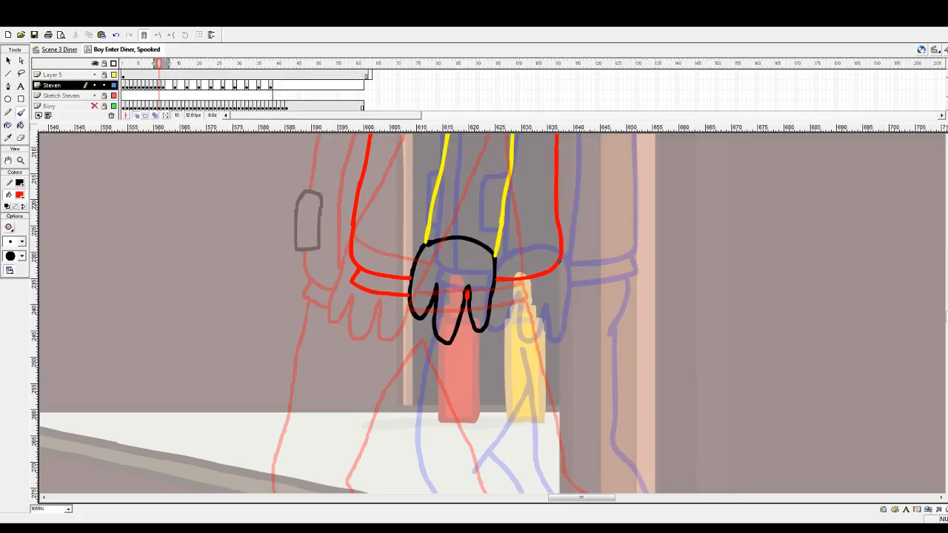
{"action": "mouse_move", "coordinate": [560, 269]}
{"action": "left_mouse_down"}
{"action": "mouse_move", "coordinate": [559, 282]}
{"action": "mouse_move", "coordinate": [494, 294]}
{"action": "left_mouse_up"}
{"action": "scroll", "coordinate": [493, 294], "scroll_direction": "up", "scroll_amount": 5}
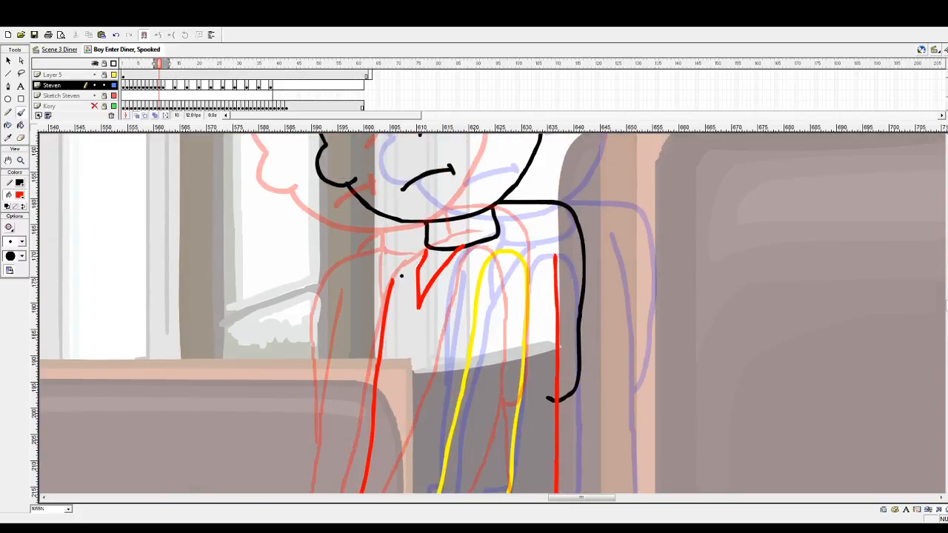
Step: Draw the front shoulder and sleeve edge in red from the collar, and remove the black arm line's overhang inside the jacket's back edge
{"action": "scroll", "coordinate": [401, 276], "scroll_direction": "down", "scroll_amount": 1}
{"action": "mouse_move", "coordinate": [427, 188]}
{"action": "left_mouse_down"}
{"action": "mouse_move", "coordinate": [383, 229]}
{"action": "mouse_move", "coordinate": [374, 344]}
{"action": "left_mouse_up"}
{"action": "scroll", "coordinate": [398, 292], "scroll_direction": "down", "scroll_amount": 4}
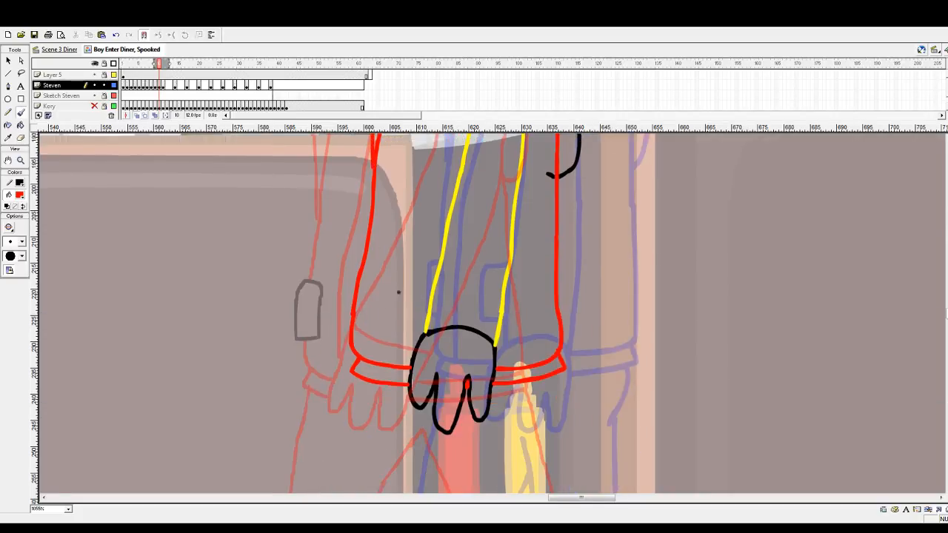
{"action": "scroll", "coordinate": [420, 262], "scroll_direction": "up", "scroll_amount": 5}
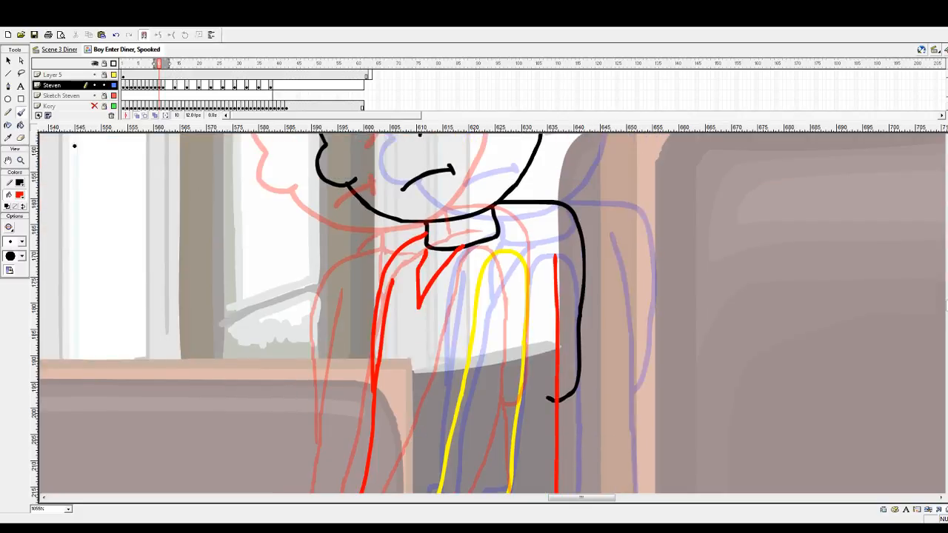
{"action": "left_click", "coordinate": [8, 60]}
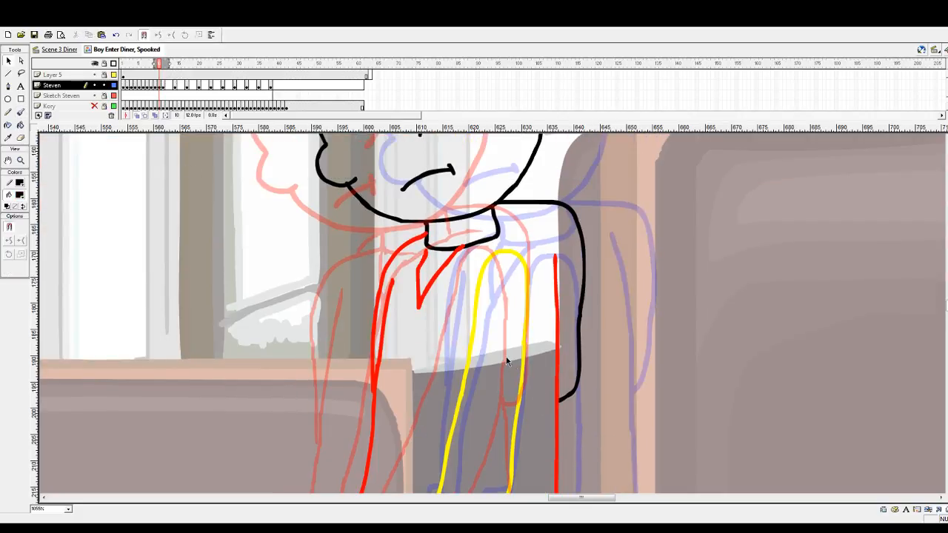
Step: Draw the trailing leg's front edge in black from just below the hand down to the knee
{"action": "scroll", "coordinate": [518, 368], "scroll_direction": "down", "scroll_amount": 8}
{"action": "scroll", "coordinate": [518, 368], "scroll_direction": "down", "scroll_amount": 3}
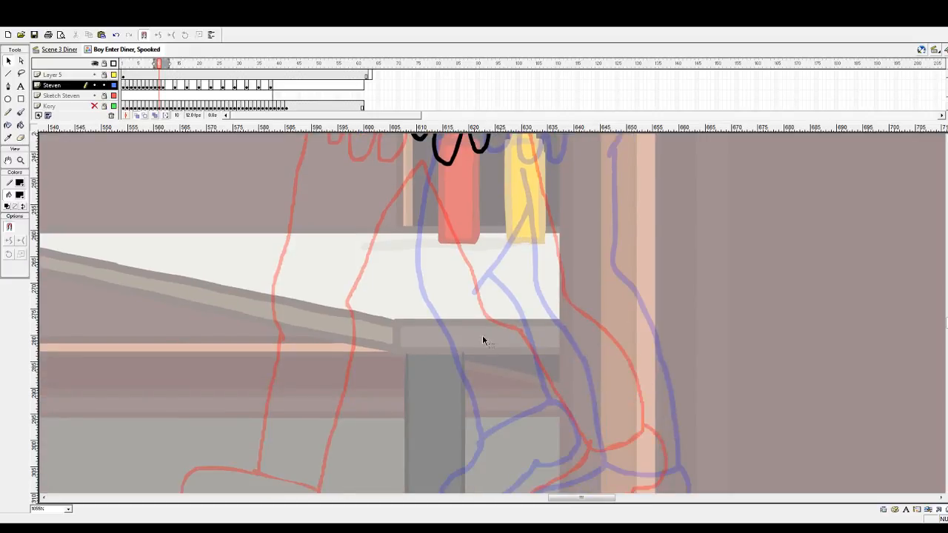
{"action": "scroll", "coordinate": [482, 341], "scroll_direction": "down", "scroll_amount": 1}
{"action": "scroll", "coordinate": [472, 334], "scroll_direction": "up", "scroll_amount": 2}
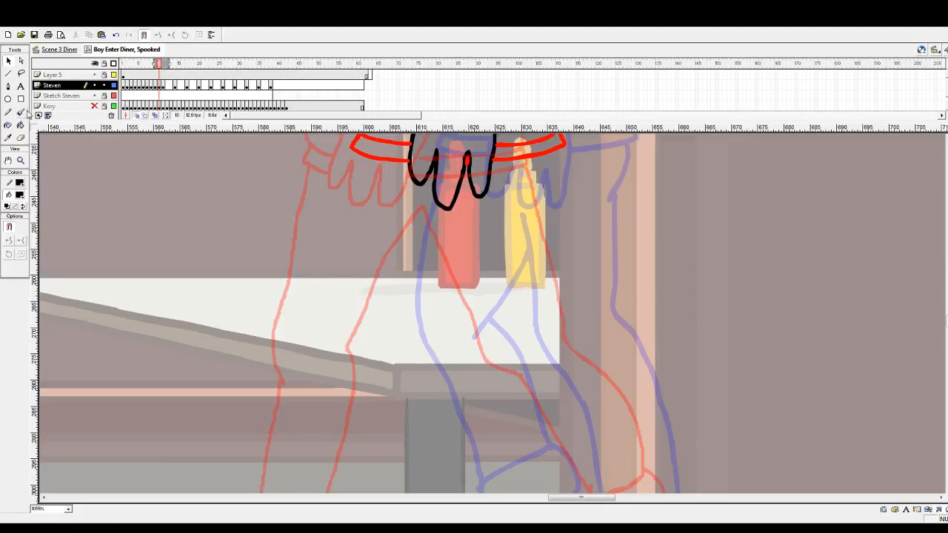
{"action": "left_click", "coordinate": [20, 113]}
{"action": "scroll", "coordinate": [529, 303], "scroll_direction": "down", "scroll_amount": 1}
{"action": "scroll", "coordinate": [518, 295], "scroll_direction": "up", "scroll_amount": 1}
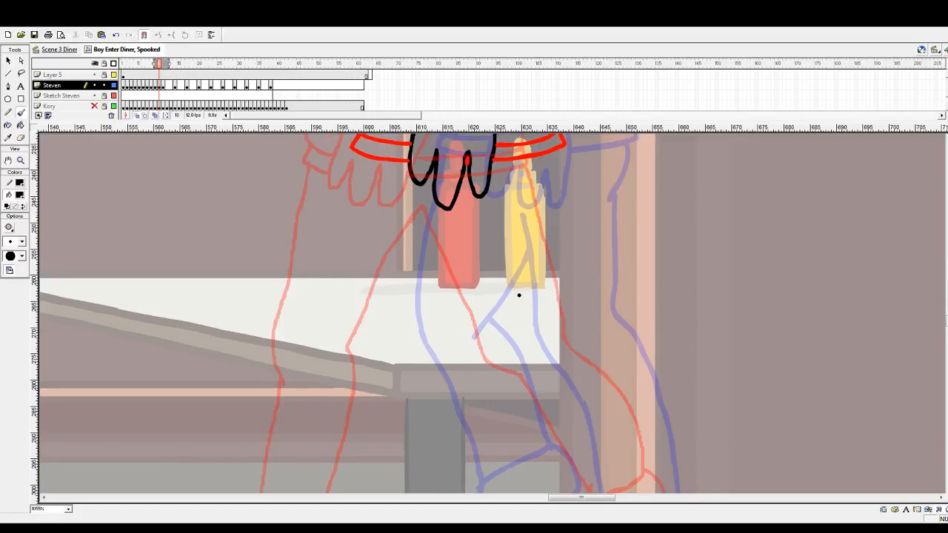
{"action": "mouse_move", "coordinate": [476, 211]}
{"action": "left_mouse_down"}
{"action": "mouse_move", "coordinate": [499, 308]}
{"action": "mouse_move", "coordinate": [540, 366]}
{"action": "left_mouse_up"}
{"action": "key", "text": "ctrl+z"}
{"action": "mouse_move", "coordinate": [479, 210]}
{"action": "left_mouse_down"}
{"action": "mouse_move", "coordinate": [513, 292]}
{"action": "mouse_move", "coordinate": [526, 365]}
{"action": "mouse_move", "coordinate": [549, 377]}
{"action": "left_mouse_up"}
Step: Continue the trailing leg's front edge in black from the knee down to the ankle
{"action": "scroll", "coordinate": [549, 376], "scroll_direction": "down", "scroll_amount": 4}
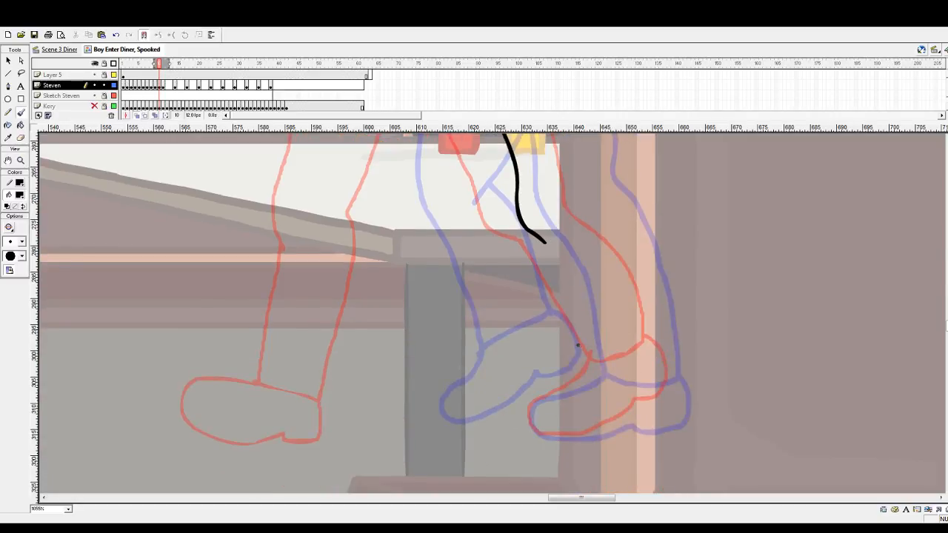
{"action": "left_click_drag", "start_coordinate": [548, 245], "coordinate": [604, 367]}
{"action": "scroll", "coordinate": [604, 334], "scroll_direction": "up", "scroll_amount": 8}
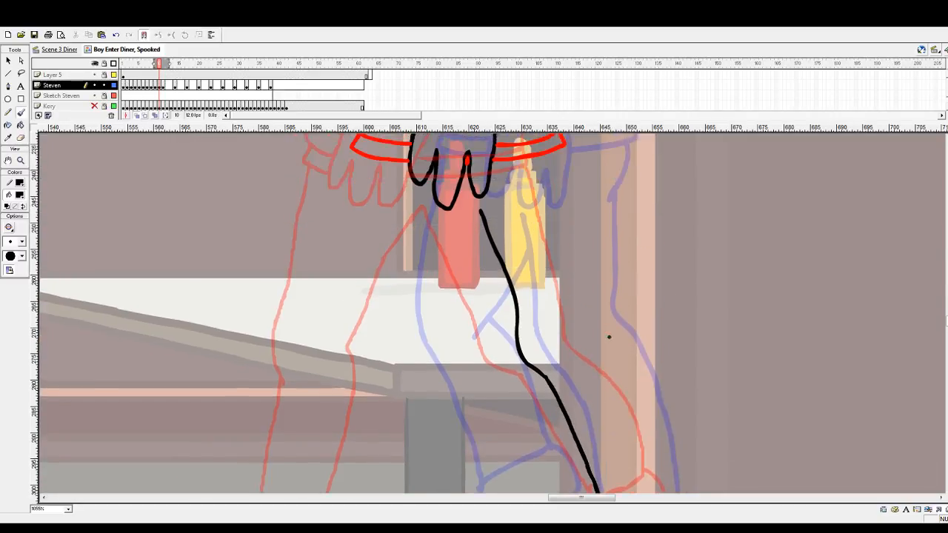
{"action": "mouse_move", "coordinate": [557, 283]}
{"action": "left_mouse_down"}
{"action": "mouse_move", "coordinate": [563, 301]}
{"action": "mouse_move", "coordinate": [546, 351]}
{"action": "left_mouse_up"}
{"action": "scroll", "coordinate": [560, 323], "scroll_direction": "down", "scroll_amount": 4}
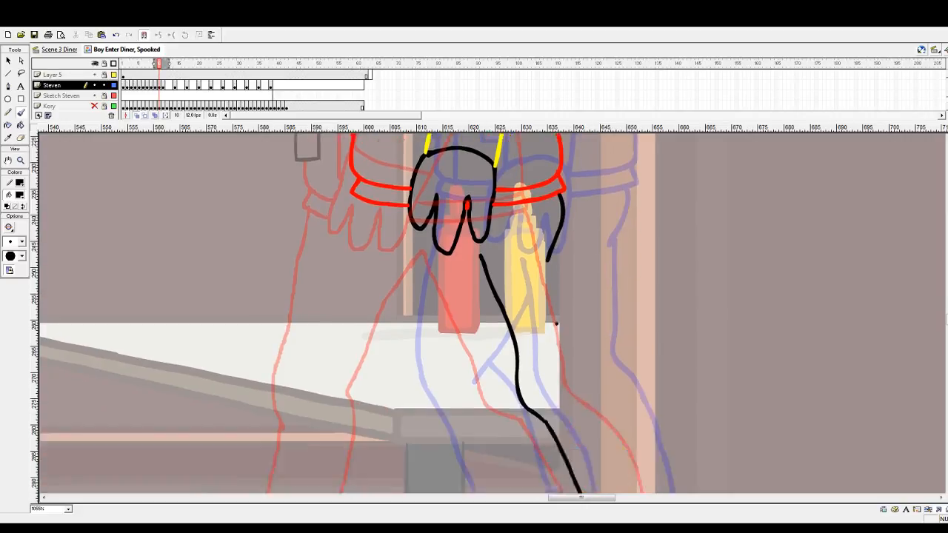
{"action": "scroll", "coordinate": [561, 326], "scroll_direction": "up", "scroll_amount": 3}
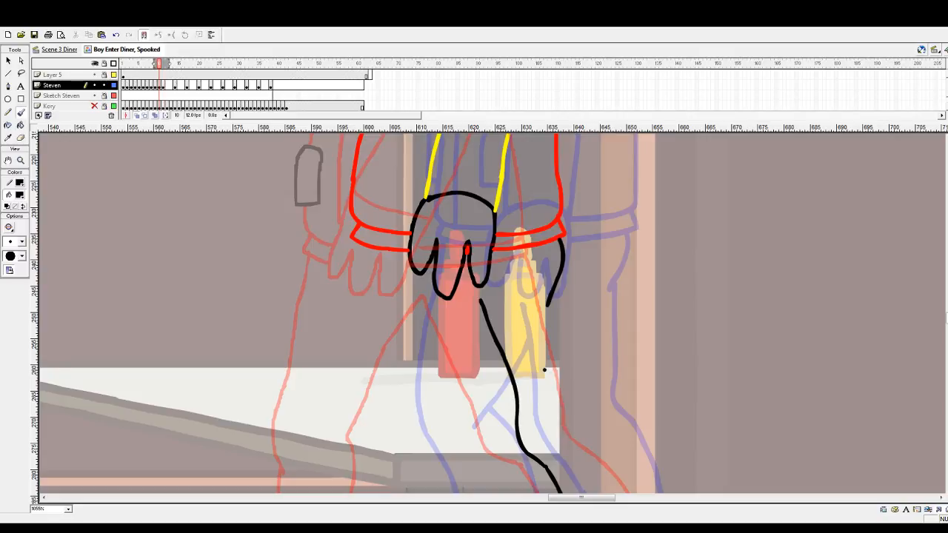
{"action": "scroll", "coordinate": [560, 378], "scroll_direction": "down", "scroll_amount": 3}
{"action": "scroll", "coordinate": [575, 385], "scroll_direction": "down", "scroll_amount": 3}
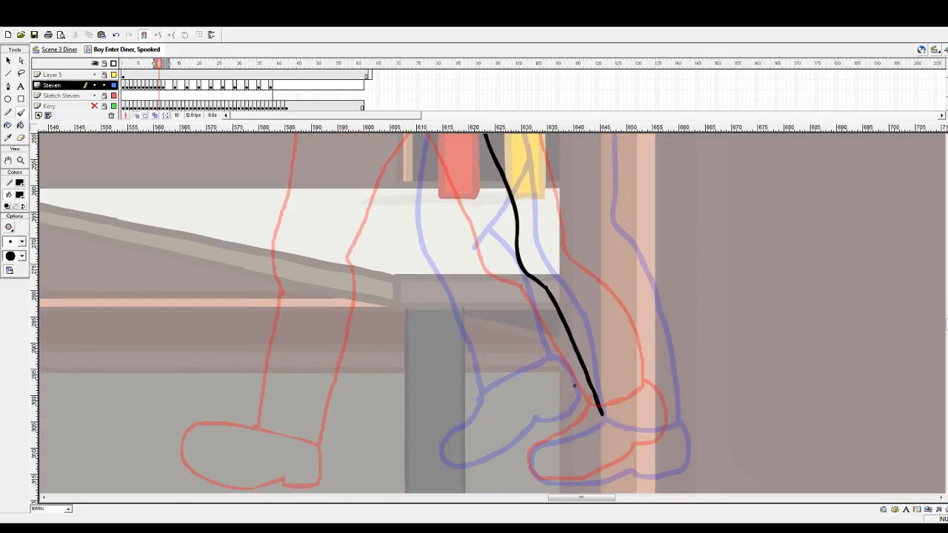
{"action": "scroll", "coordinate": [574, 385], "scroll_direction": "up", "scroll_amount": 3}
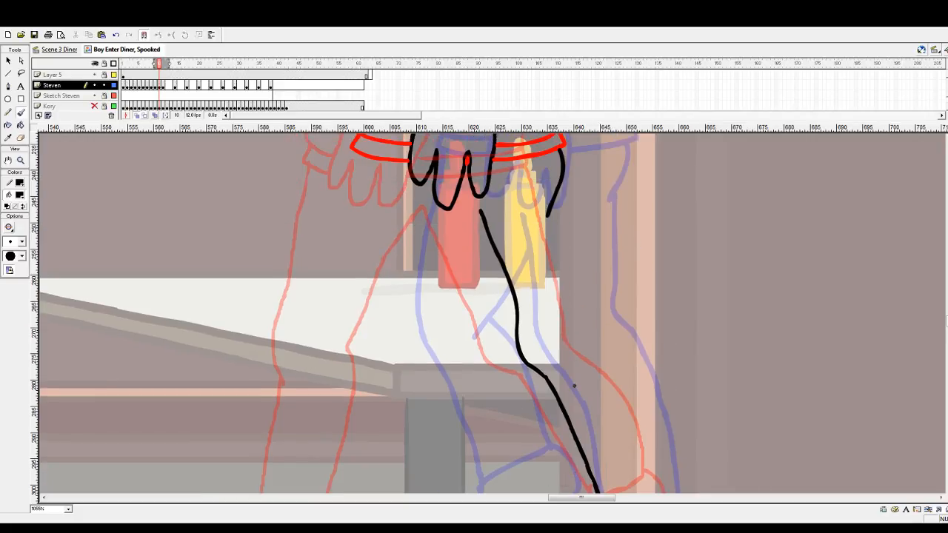
{"action": "key", "text": "ctrl+z"}
Step: Draw the trailing leg's back edge in black from the jacket's waistband down to the ankle, and outline its shoe
{"action": "left_click_drag", "start_coordinate": [564, 145], "coordinate": [586, 317]}
{"action": "scroll", "coordinate": [593, 294], "scroll_direction": "down", "scroll_amount": 5}
{"action": "mouse_move", "coordinate": [583, 179]}
{"action": "left_mouse_down"}
{"action": "mouse_move", "coordinate": [634, 263]}
{"action": "mouse_move", "coordinate": [663, 359]}
{"action": "mouse_move", "coordinate": [601, 368]}
{"action": "mouse_move", "coordinate": [585, 391]}
{"action": "mouse_move", "coordinate": [535, 405]}
{"action": "mouse_move", "coordinate": [532, 421]}
{"action": "mouse_move", "coordinate": [540, 435]}
{"action": "mouse_move", "coordinate": [592, 441]}
{"action": "mouse_move", "coordinate": [672, 414]}
{"action": "mouse_move", "coordinate": [686, 401]}
{"action": "mouse_move", "coordinate": [664, 358]}
{"action": "left_mouse_up"}
{"action": "scroll", "coordinate": [569, 361], "scroll_direction": "up", "scroll_amount": 4}
{"action": "scroll", "coordinate": [517, 331], "scroll_direction": "down", "scroll_amount": 1}
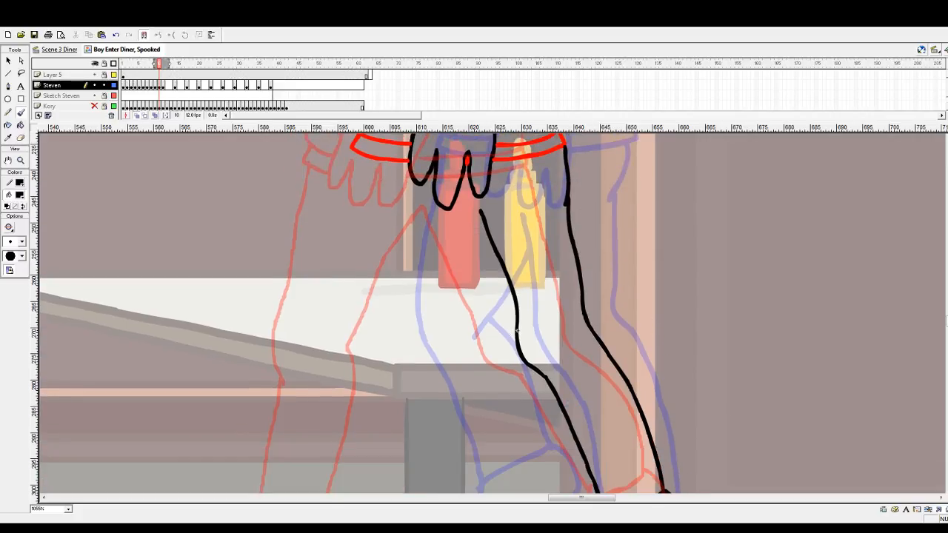
Step: Draw the jacket's lower back edge in black from the elbow to the hem, including the back corner of the waistband
{"action": "scroll", "coordinate": [422, 244], "scroll_direction": "down", "scroll_amount": 3}
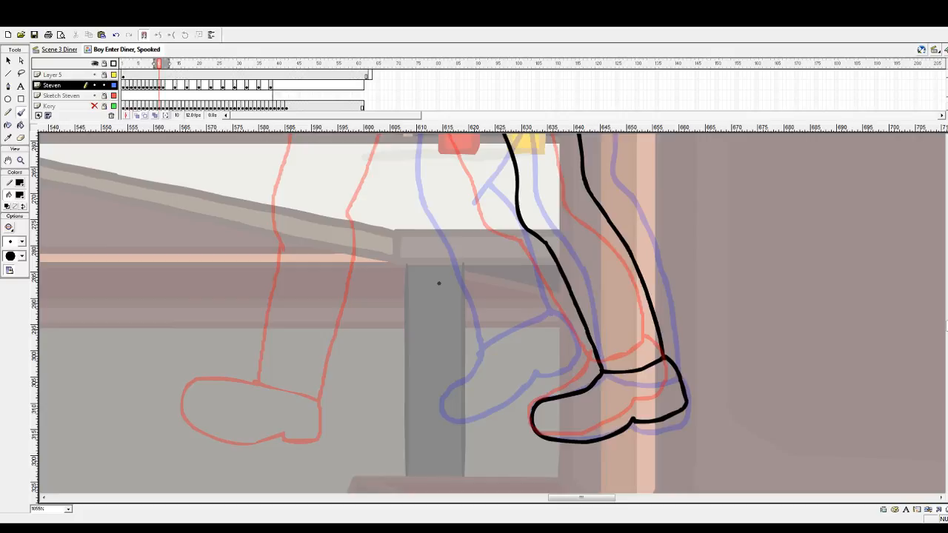
{"action": "scroll", "coordinate": [438, 282], "scroll_direction": "up", "scroll_amount": 5}
{"action": "scroll", "coordinate": [438, 283], "scroll_direction": "down", "scroll_amount": 3}
{"action": "scroll", "coordinate": [438, 283], "scroll_direction": "up", "scroll_amount": 2}
{"action": "scroll", "coordinate": [439, 283], "scroll_direction": "up", "scroll_amount": 5}
{"action": "scroll", "coordinate": [438, 283], "scroll_direction": "down", "scroll_amount": 4}
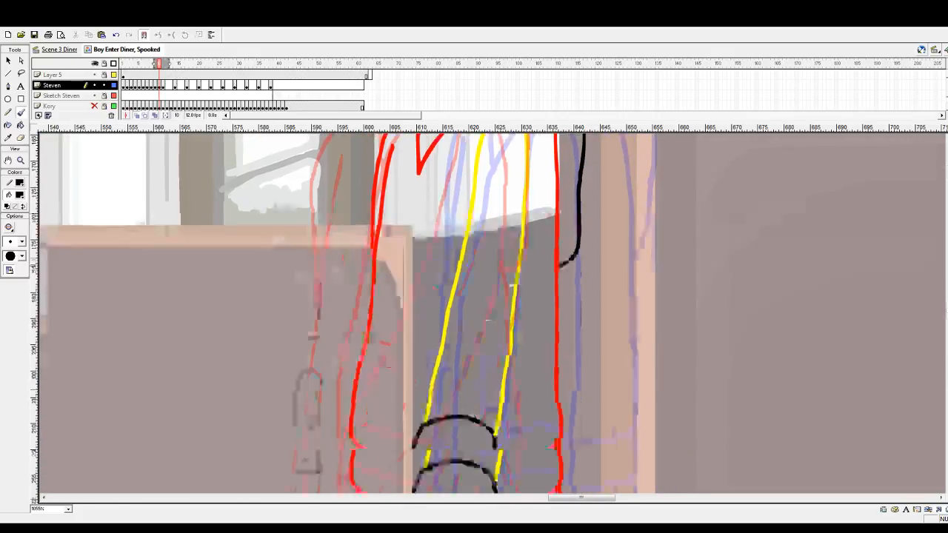
{"action": "scroll", "coordinate": [508, 267], "scroll_direction": "up", "scroll_amount": 1}
{"action": "mouse_move", "coordinate": [549, 210]}
{"action": "left_mouse_down"}
{"action": "mouse_move", "coordinate": [568, 363]}
{"action": "mouse_move", "coordinate": [552, 400]}
{"action": "mouse_move", "coordinate": [573, 407]}
{"action": "mouse_move", "coordinate": [557, 416]}
{"action": "left_mouse_up"}
{"action": "scroll", "coordinate": [591, 413], "scroll_direction": "up", "scroll_amount": 3}
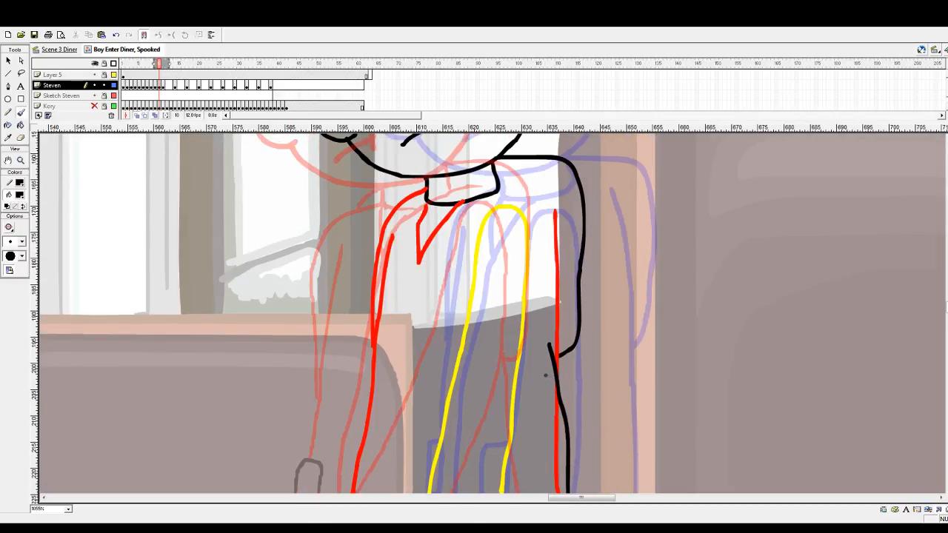
Step: Delete the old red back edge of the jacket between the elbow and the waistband
{"action": "left_click", "coordinate": [8, 60]}
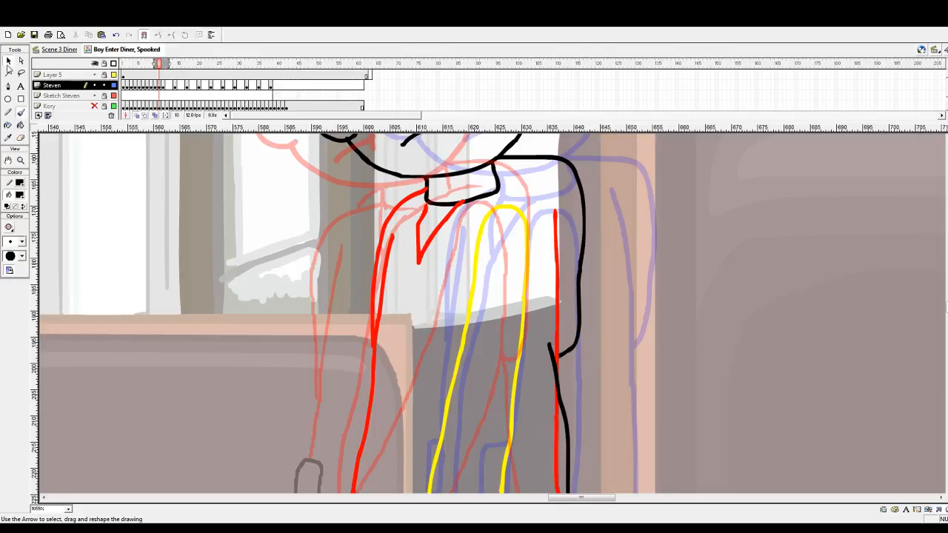
{"action": "scroll", "coordinate": [444, 342], "scroll_direction": "down", "scroll_amount": 3}
{"action": "left_click", "coordinate": [557, 326]}
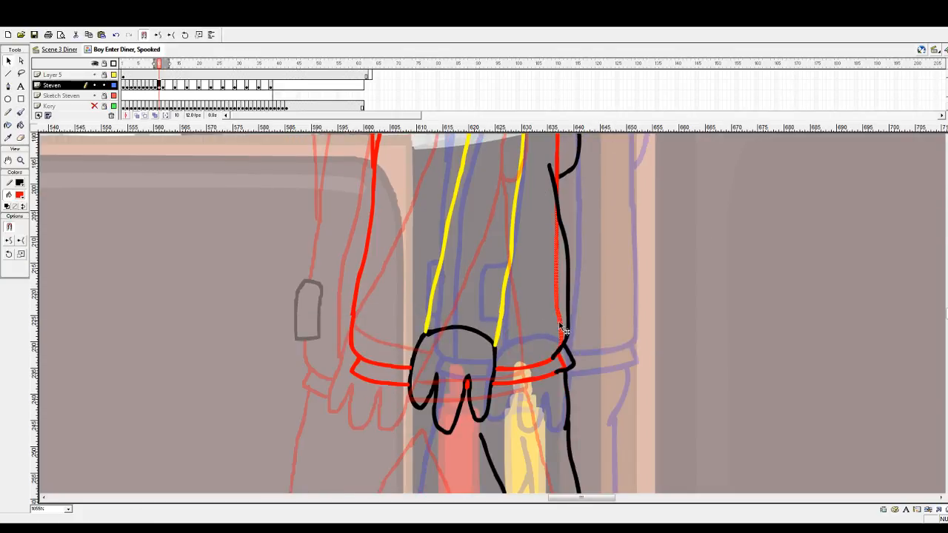
Step: Redraw the trailing thigh's front edge in blue from below the hand to the knee, and delete the old black thigh line
{"action": "scroll", "coordinate": [577, 365], "scroll_direction": "down", "scroll_amount": 5}
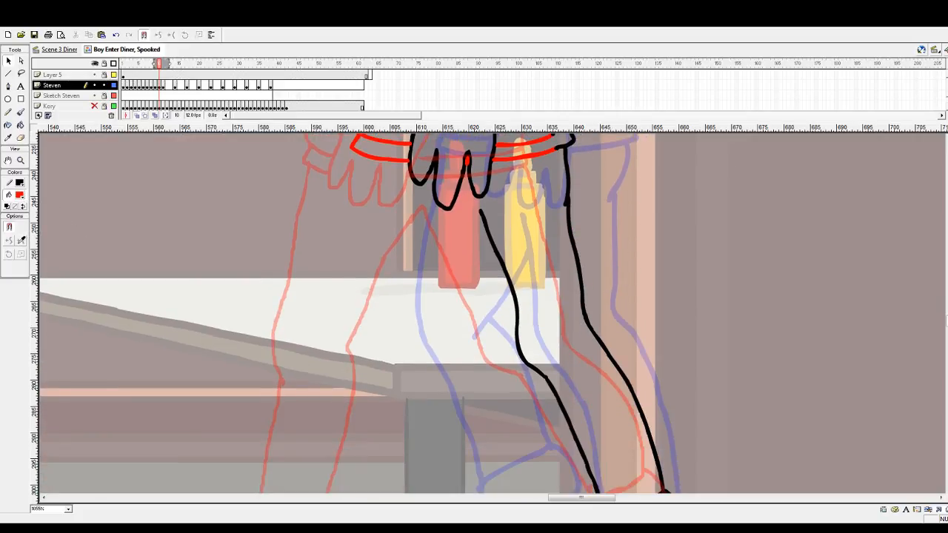
{"action": "left_click", "coordinate": [18, 244]}
{"action": "key", "text": "b"}
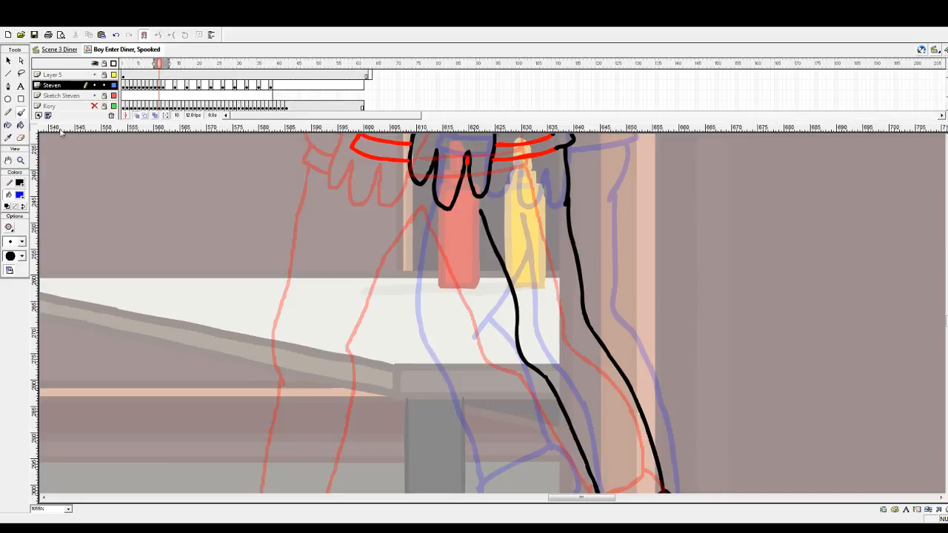
{"action": "left_click_drag", "start_coordinate": [460, 218], "coordinate": [505, 363]}
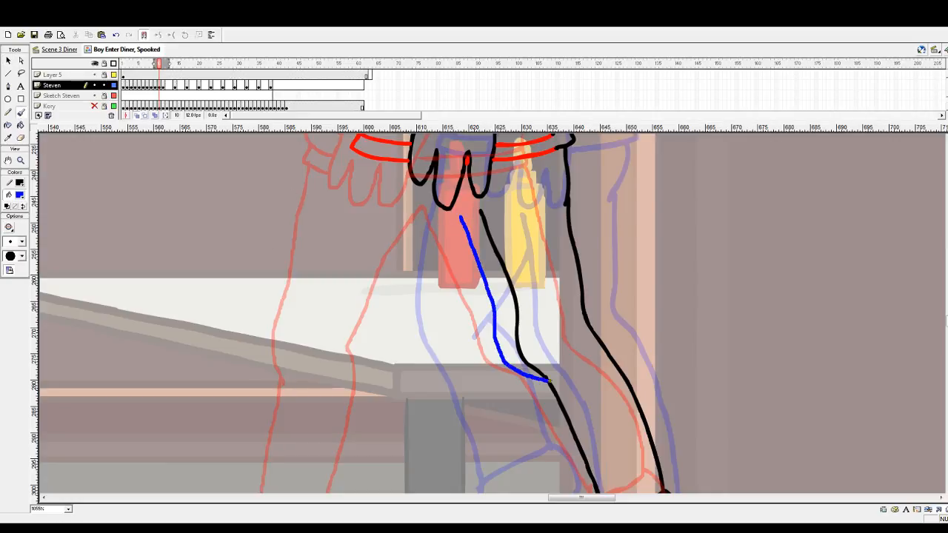
{"action": "left_click", "coordinate": [7, 59]}
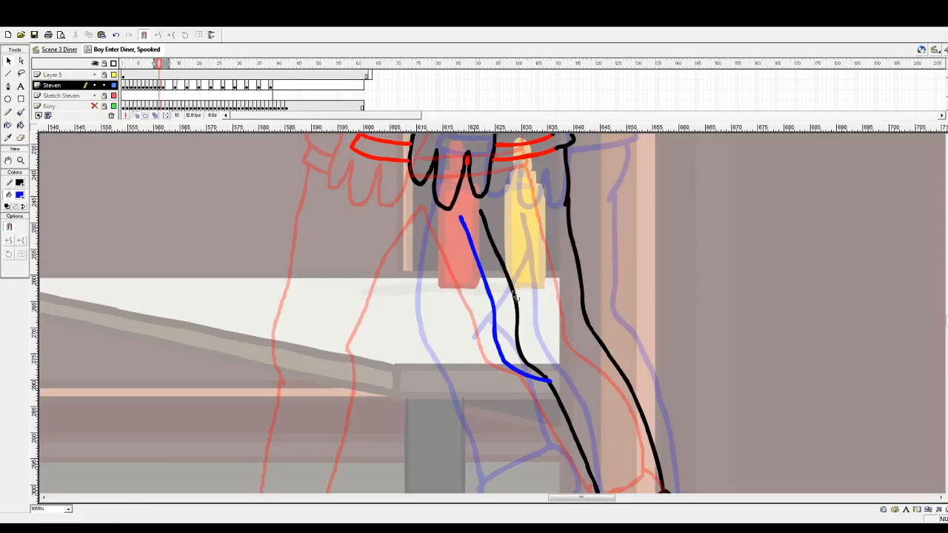
{"action": "scroll", "coordinate": [631, 348], "scroll_direction": "down", "scroll_amount": 5}
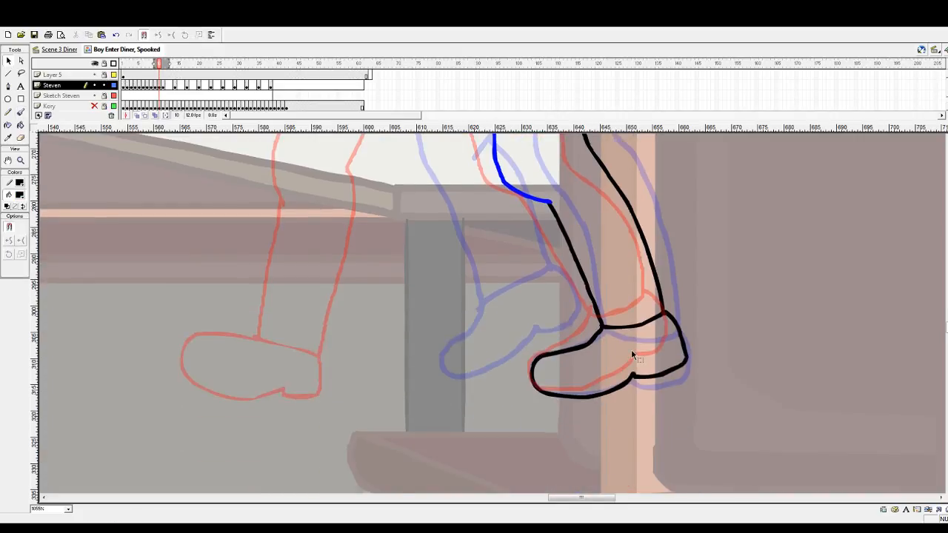
Step: Redraw the trailing shin's front edge in black from the blue knee line to the ankle, and remove the old shin line
{"action": "scroll", "coordinate": [630, 348], "scroll_direction": "up", "scroll_amount": 3}
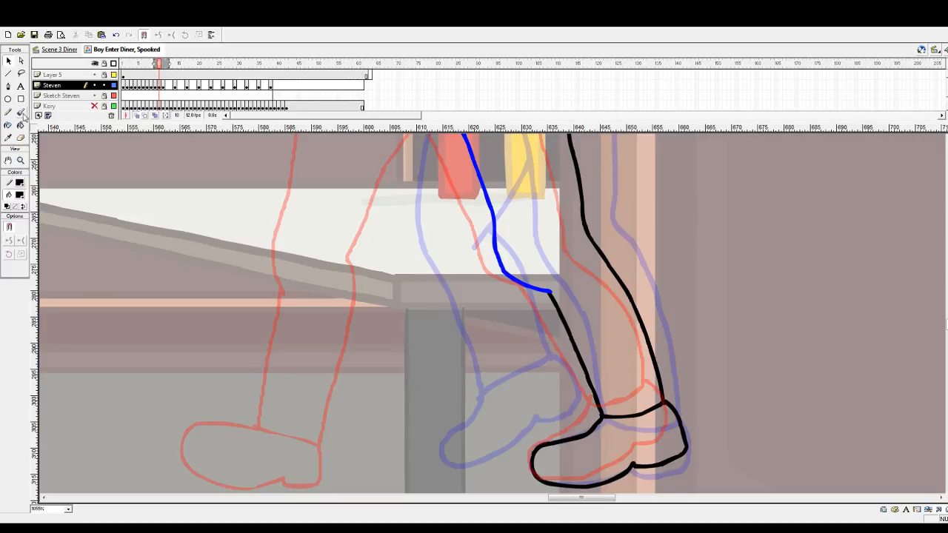
{"action": "key", "text": "b"}
{"action": "left_click_drag", "start_coordinate": [533, 290], "coordinate": [601, 412]}
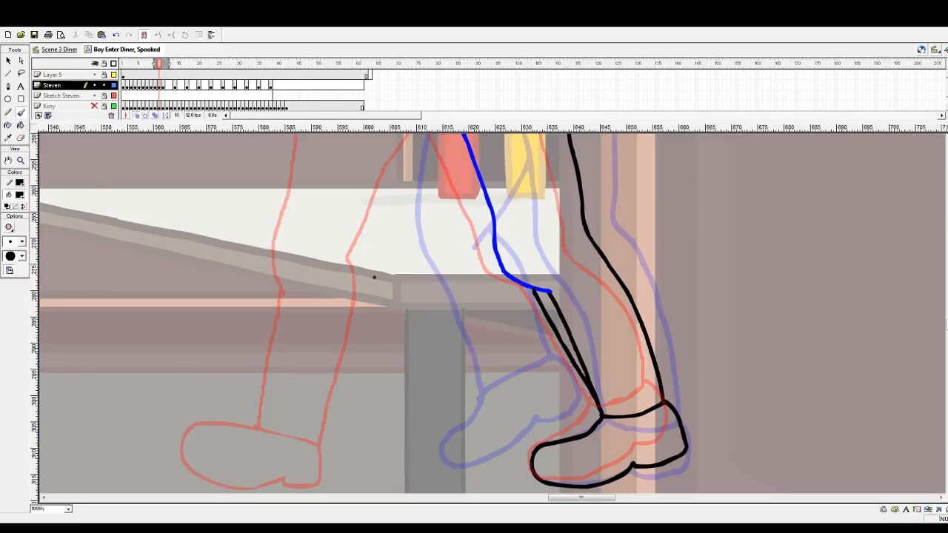
{"action": "left_click", "coordinate": [20, 138]}
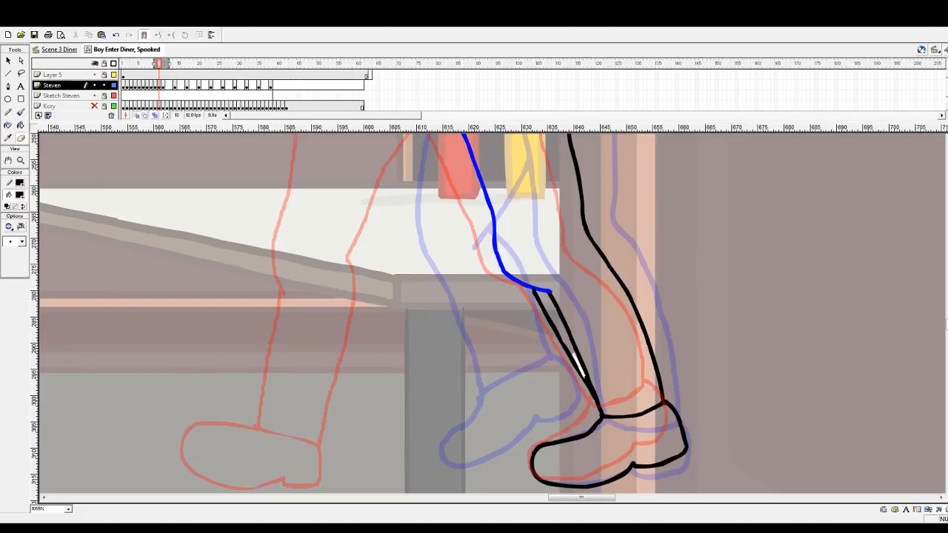
{"action": "left_click_drag", "start_coordinate": [598, 393], "coordinate": [600, 396]}
{"action": "left_click", "coordinate": [8, 61]}
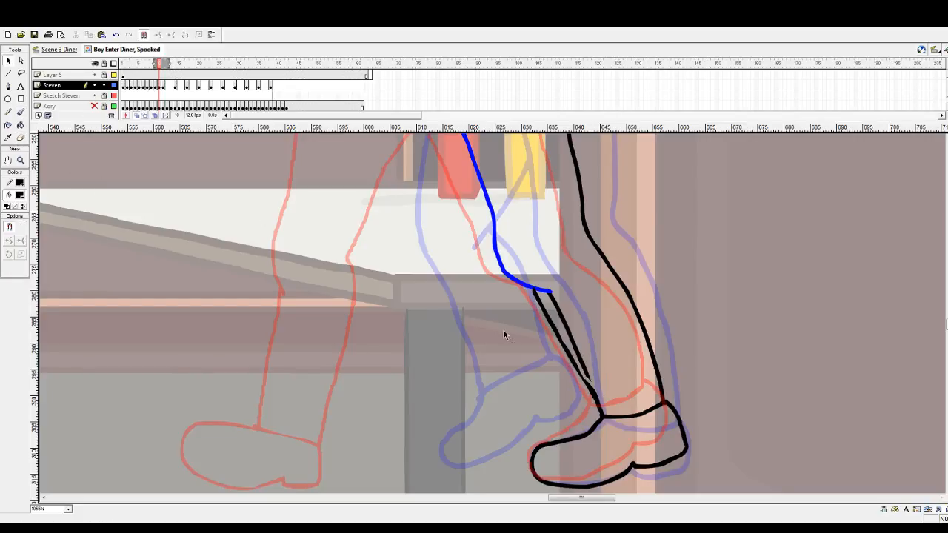
{"action": "left_click", "coordinate": [561, 333]}
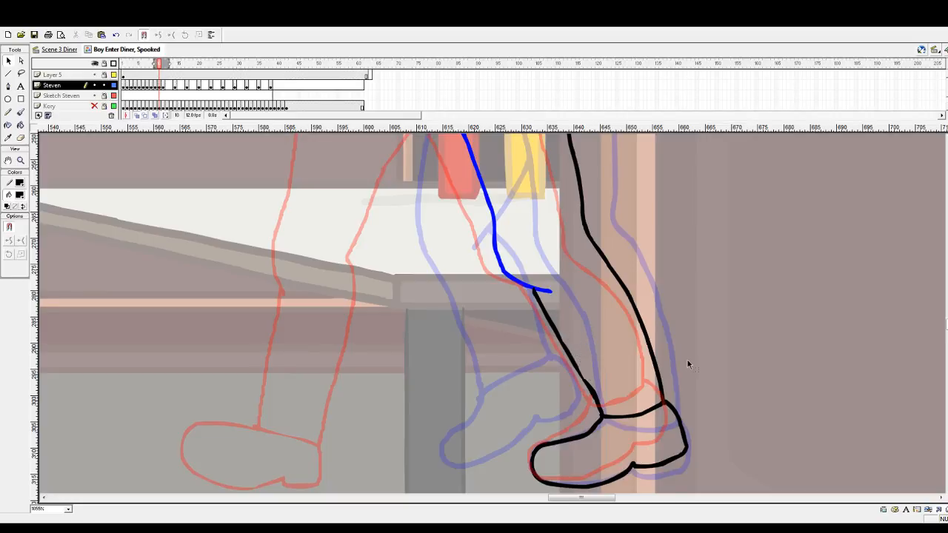
Step: Cut off and delete the black overhang at the top of the jacket's lower back edge, beside the elbow
{"action": "scroll", "coordinate": [687, 360], "scroll_direction": "up", "scroll_amount": 3}
{"action": "scroll", "coordinate": [667, 359], "scroll_direction": "up", "scroll_amount": 6}
{"action": "scroll", "coordinate": [484, 358], "scroll_direction": "down", "scroll_amount": 3}
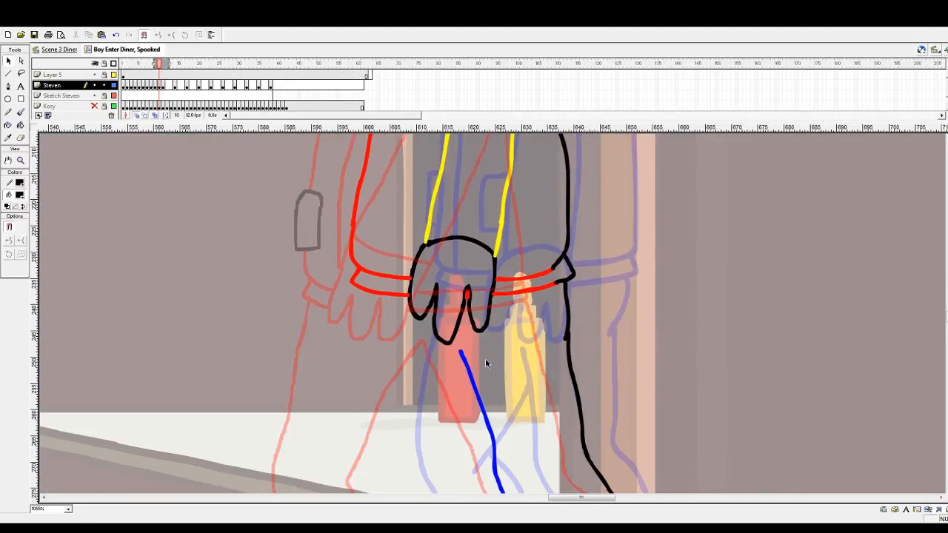
{"action": "scroll", "coordinate": [522, 355], "scroll_direction": "up", "scroll_amount": 2}
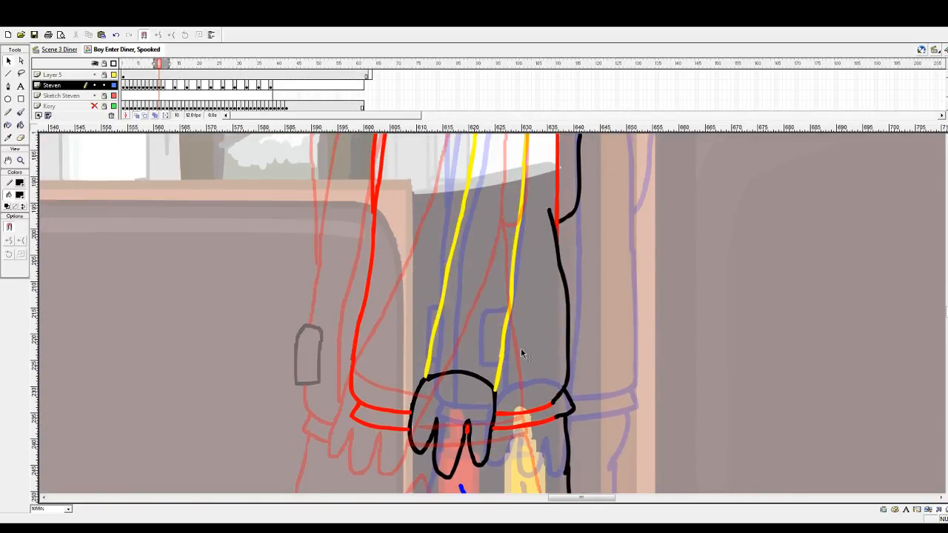
{"action": "left_click", "coordinate": [21, 138]}
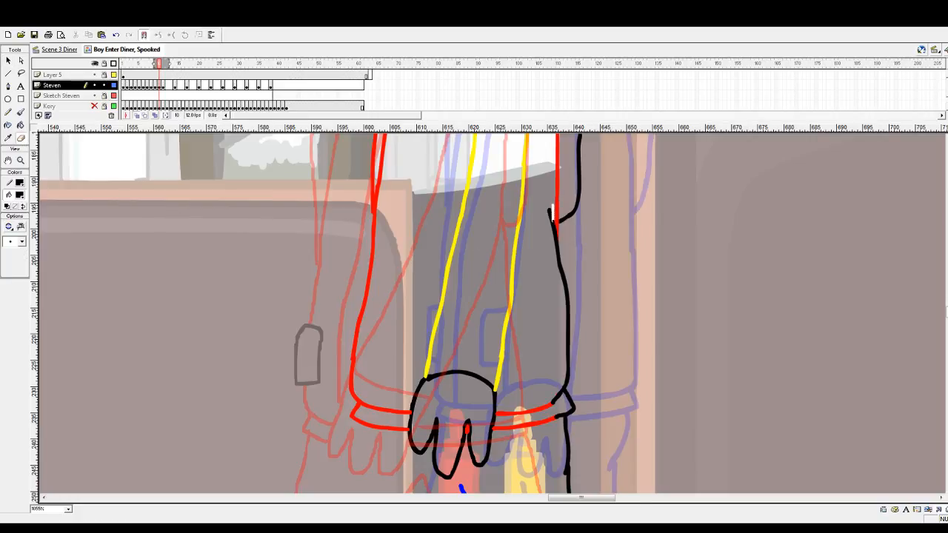
{"action": "left_click", "coordinate": [9, 59]}
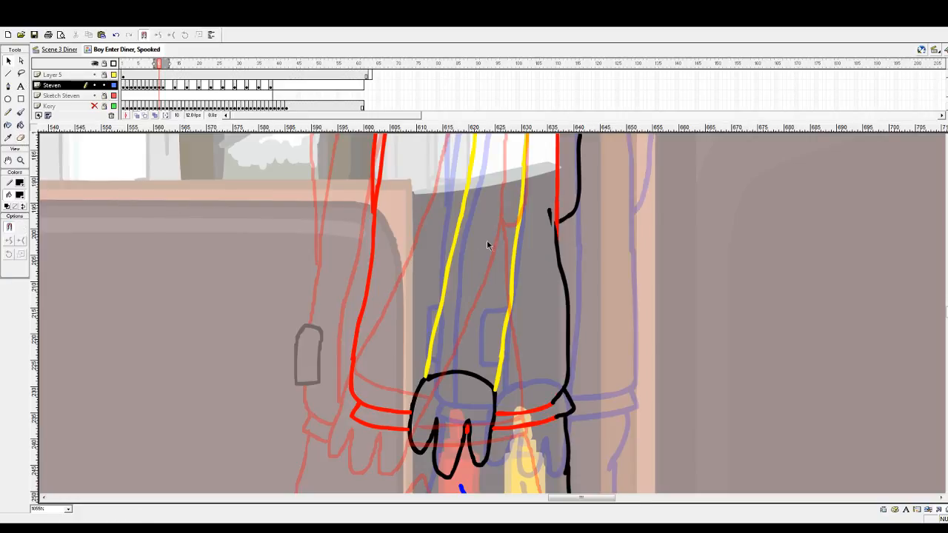
{"action": "left_click", "coordinate": [549, 217]}
{"action": "key", "text": "Delete"}
Step: Draw the jacket's front opening line in black from the point of the collar down to the waistband
{"action": "scroll", "coordinate": [399, 281], "scroll_direction": "down", "scroll_amount": 1}
{"action": "scroll", "coordinate": [342, 289], "scroll_direction": "up", "scroll_amount": 3}
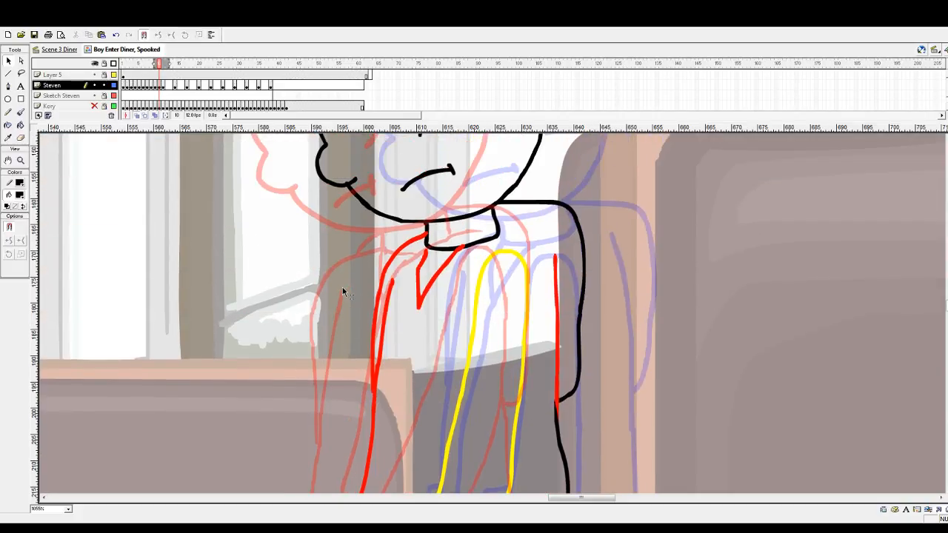
{"action": "scroll", "coordinate": [235, 258], "scroll_direction": "down", "scroll_amount": 1}
{"action": "left_click", "coordinate": [20, 112]}
{"action": "scroll", "coordinate": [409, 186], "scroll_direction": "down", "scroll_amount": 2}
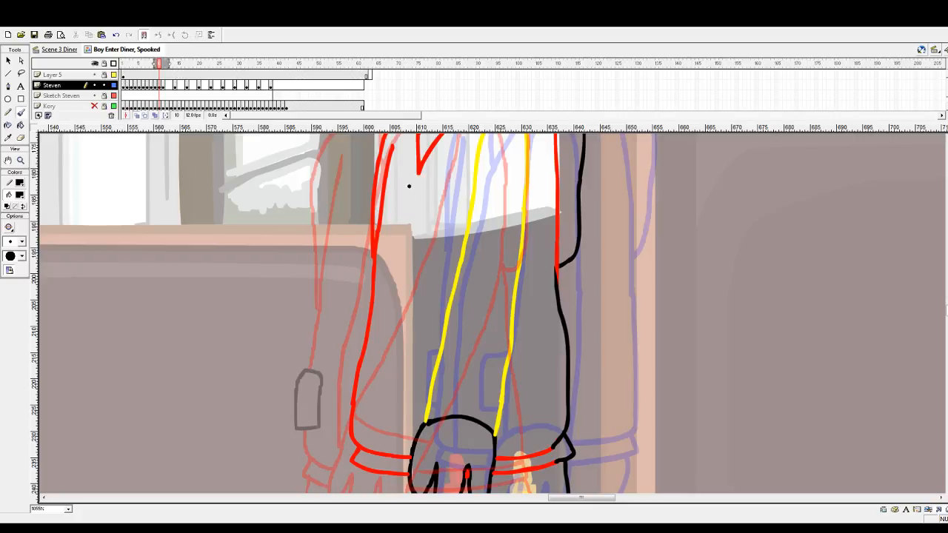
{"action": "left_click_drag", "start_coordinate": [418, 172], "coordinate": [393, 288]}
{"action": "scroll", "coordinate": [407, 273], "scroll_direction": "down", "scroll_amount": 2}
{"action": "left_click_drag", "start_coordinate": [394, 198], "coordinate": [379, 351]}
{"action": "key", "text": "ctrl+z"}
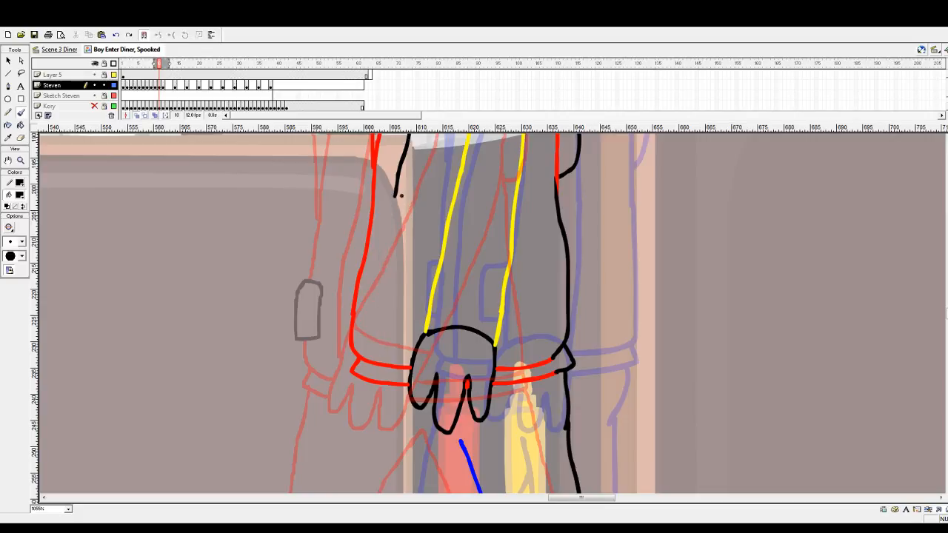
{"action": "left_click_drag", "start_coordinate": [394, 194], "coordinate": [379, 367]}
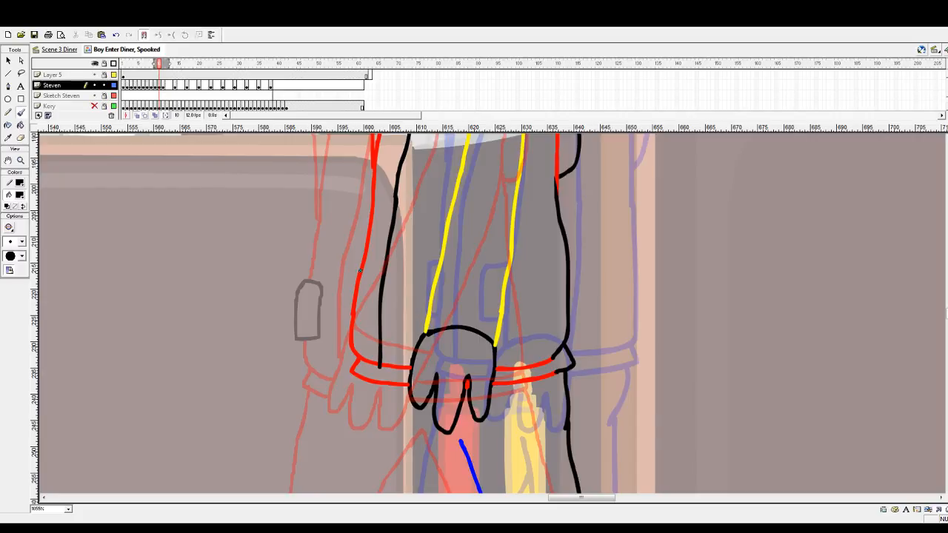
Step: Compare with the neighbouring frames, then draw the small black shape protruding from the jacket's front edge above the waistband
{"action": "key", "text": "comma"}
{"action": "key", "text": "period"}
{"action": "key", "text": "period"}
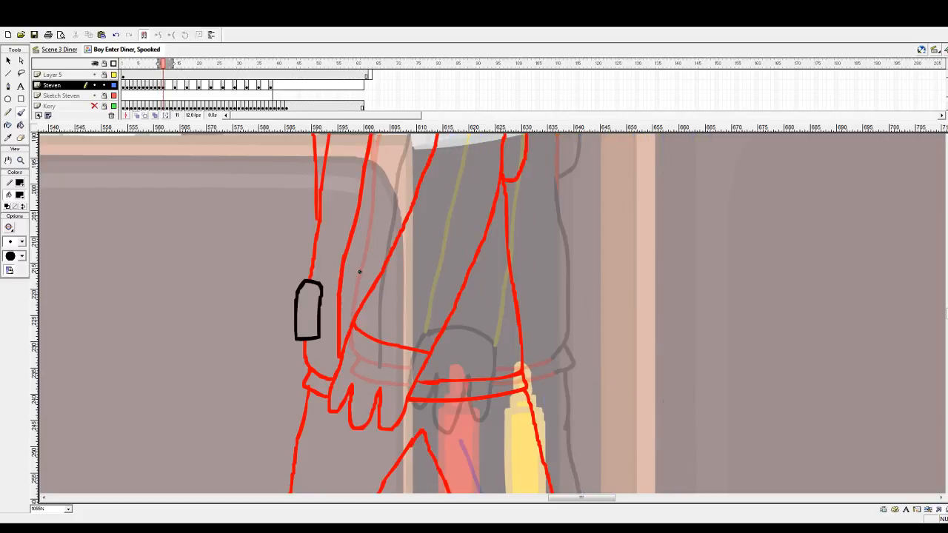
{"action": "key", "text": "comma"}
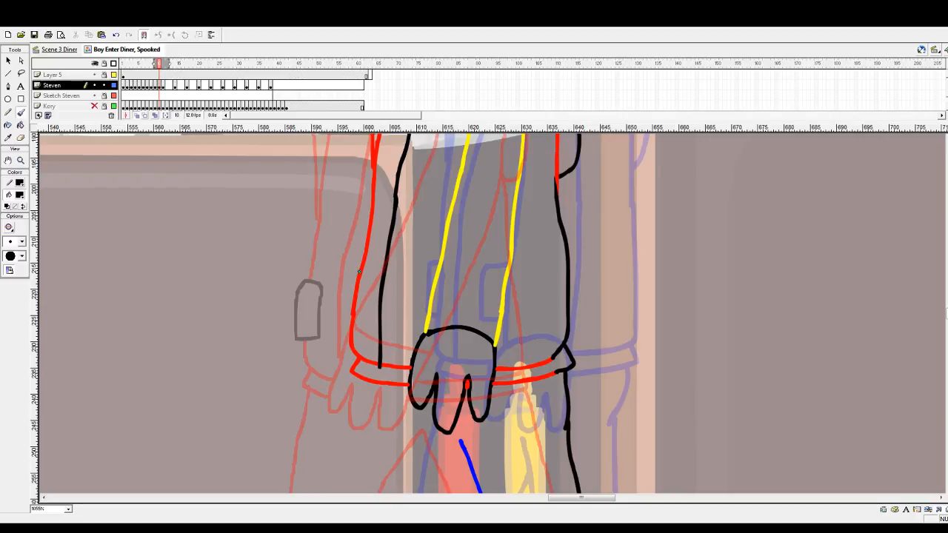
{"action": "left_click_drag", "start_coordinate": [344, 298], "coordinate": [340, 328]}
{"action": "scroll", "coordinate": [363, 320], "scroll_direction": "up", "scroll_amount": 10}
{"action": "scroll", "coordinate": [365, 316], "scroll_direction": "down", "scroll_amount": 10}
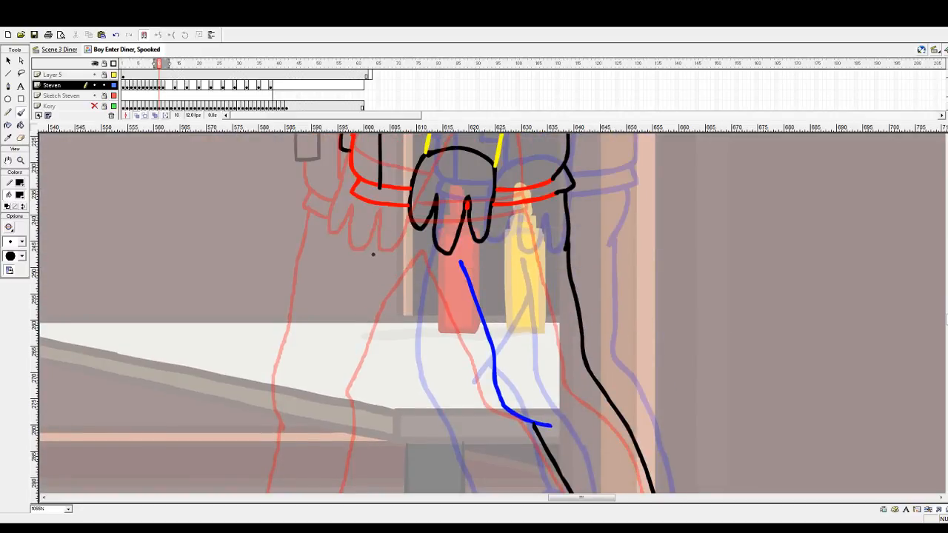
{"action": "key", "text": "e"}
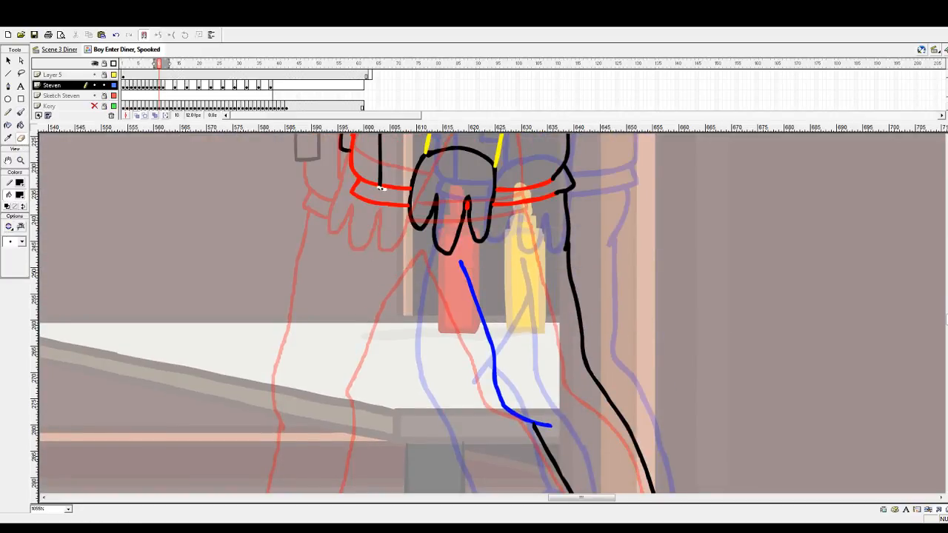
{"action": "left_click_drag", "start_coordinate": [383, 190], "coordinate": [384, 194]}
{"action": "key", "text": "ctrl+z"}
Step: Draw the leading thigh's front edge in black from the jacket waistband down to the knee
{"action": "left_click", "coordinate": [20, 111]}
{"action": "scroll", "coordinate": [393, 213], "scroll_direction": "down", "scroll_amount": 3}
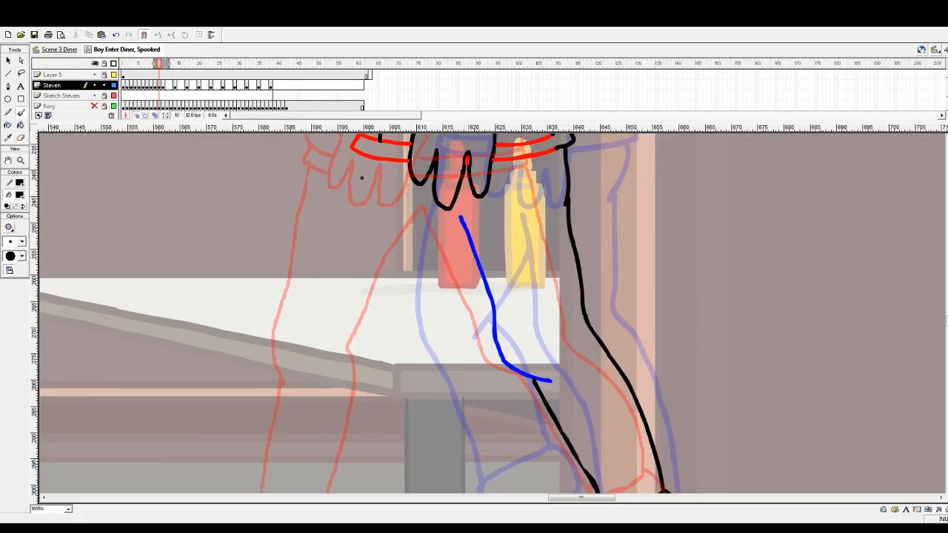
{"action": "left_click_drag", "start_coordinate": [356, 153], "coordinate": [334, 287]}
{"action": "key", "text": "ctrl+z"}
{"action": "mouse_move", "coordinate": [358, 152]}
{"action": "left_mouse_down"}
{"action": "mouse_move", "coordinate": [336, 325]}
{"action": "mouse_move", "coordinate": [337, 362]}
{"action": "mouse_move", "coordinate": [353, 381]}
{"action": "left_mouse_up"}
Step: Draw the leading shin's front edge in black from the knee to the ankle, and outline the shoe around to the heel
{"action": "scroll", "coordinate": [328, 311], "scroll_direction": "down", "scroll_amount": 3}
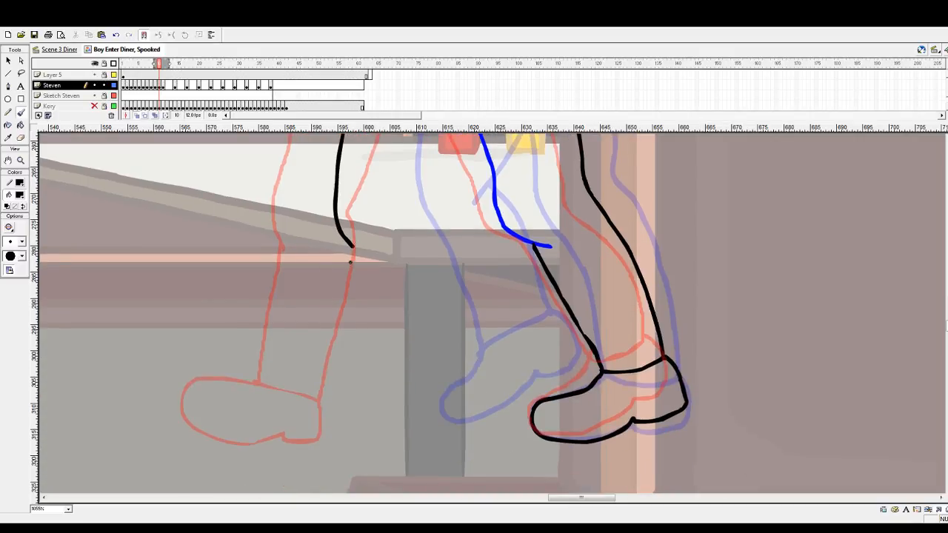
{"action": "left_click_drag", "start_coordinate": [351, 245], "coordinate": [365, 361]}
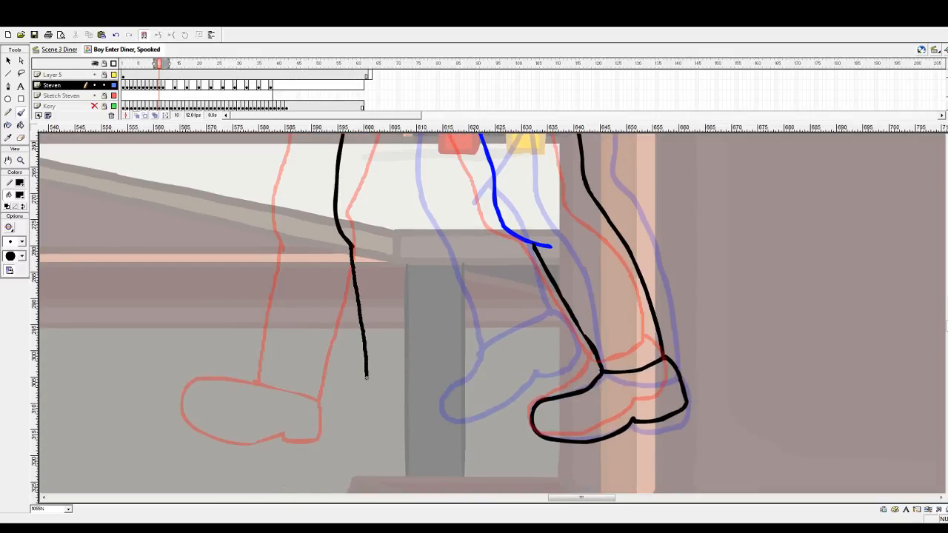
{"action": "mouse_move", "coordinate": [355, 394]}
{"action": "left_mouse_down"}
{"action": "mouse_move", "coordinate": [324, 404]}
{"action": "mouse_move", "coordinate": [312, 434]}
{"action": "mouse_move", "coordinate": [370, 439]}
{"action": "mouse_move", "coordinate": [408, 427]}
{"action": "left_mouse_up"}
{"action": "left_click_drag", "start_coordinate": [467, 402], "coordinate": [453, 357]}
Step: Draw the leading leg's back edge in black from the heel to the blue thigh line, and add the line across the ankle
{"action": "scroll", "coordinate": [453, 424], "scroll_direction": "up", "scroll_amount": 2}
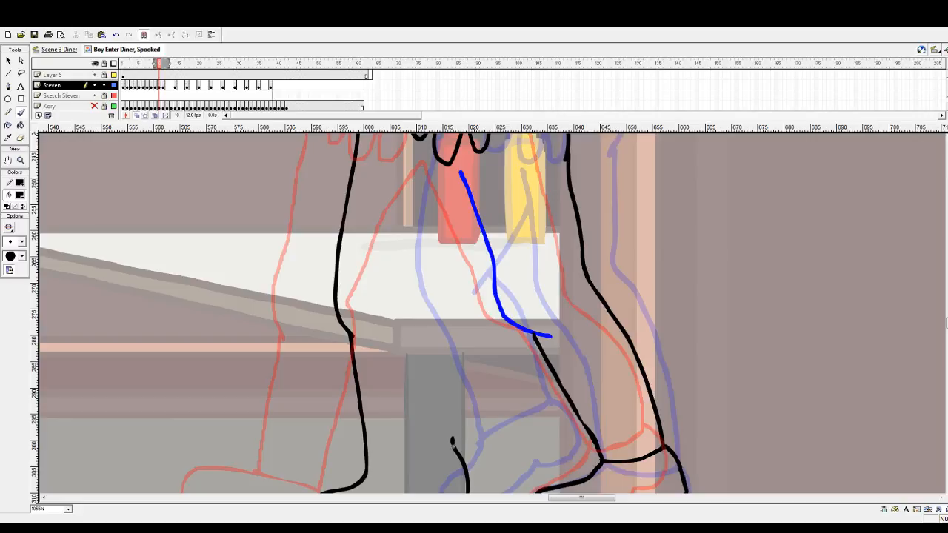
{"action": "mouse_move", "coordinate": [452, 441]}
{"action": "left_mouse_down"}
{"action": "mouse_move", "coordinate": [444, 353]}
{"action": "mouse_move", "coordinate": [425, 292]}
{"action": "mouse_move", "coordinate": [466, 198]}
{"action": "left_mouse_up"}
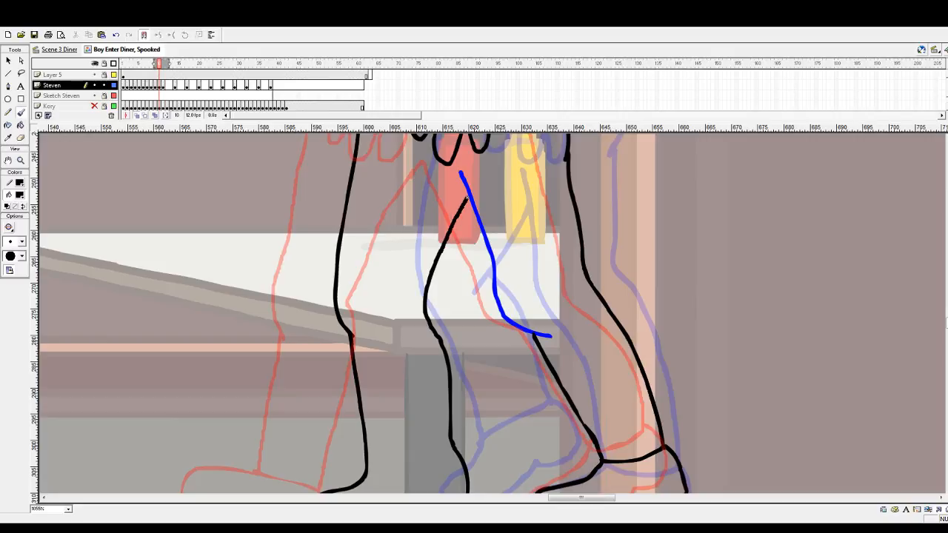
{"action": "scroll", "coordinate": [434, 282], "scroll_direction": "up", "scroll_amount": 3}
{"action": "scroll", "coordinate": [429, 288], "scroll_direction": "down", "scroll_amount": 7}
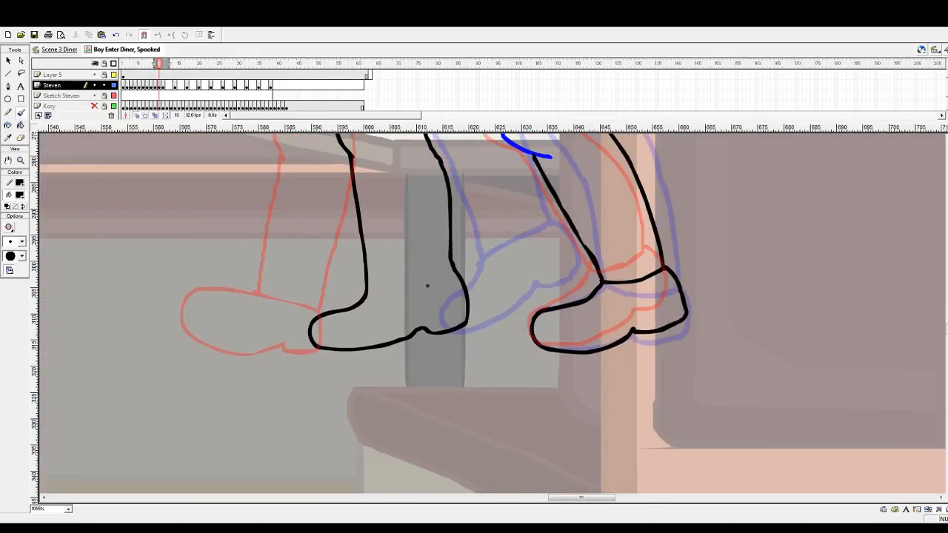
{"action": "scroll", "coordinate": [419, 308], "scroll_direction": "up", "scroll_amount": 4}
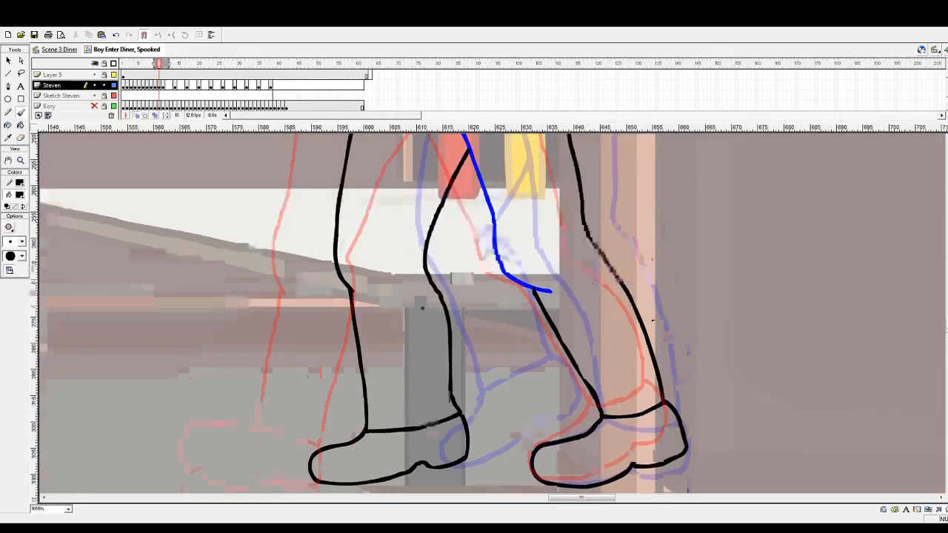
{"action": "scroll", "coordinate": [411, 309], "scroll_direction": "up", "scroll_amount": 2}
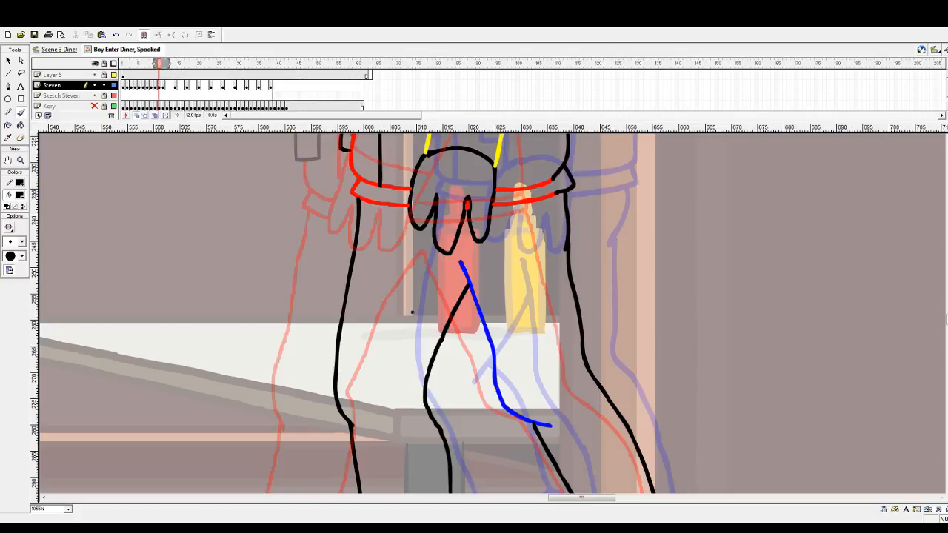
Step: Turn off onion skinning and play the walk animation repeatedly from the first frame to check the character's motion
{"action": "left_click", "coordinate": [21, 160]}
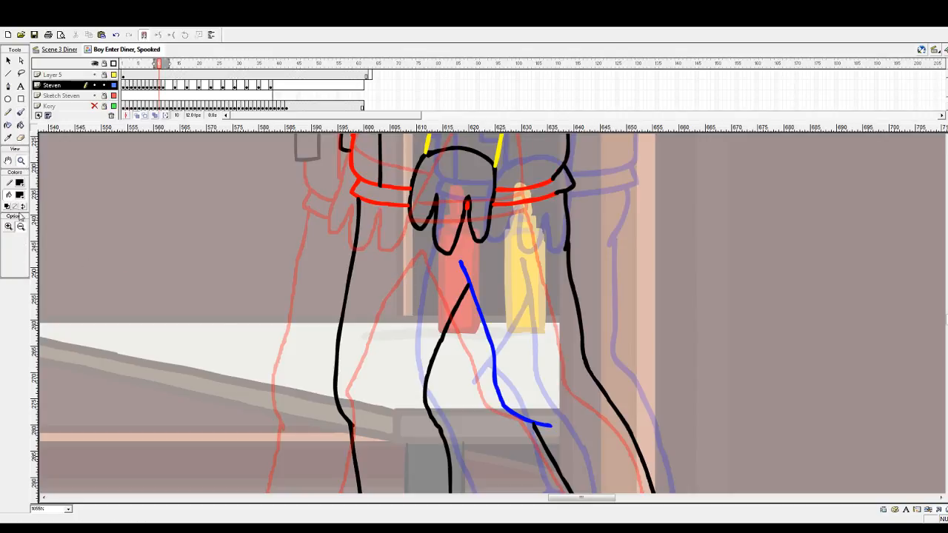
{"action": "left_click", "coordinate": [402, 375], "text": "alt"}
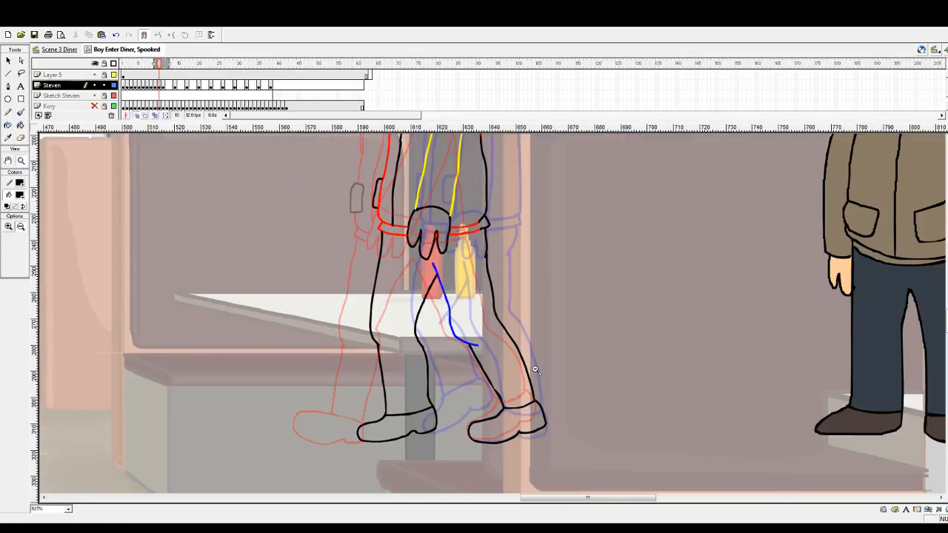
{"action": "scroll", "coordinate": [435, 328], "scroll_direction": "up", "scroll_amount": 3}
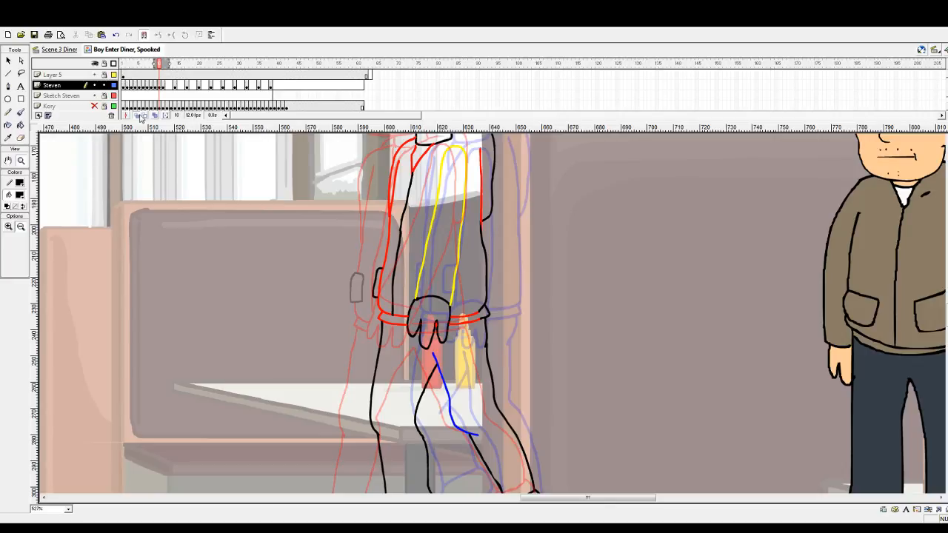
{"action": "scroll", "coordinate": [271, 272], "scroll_direction": "up", "scroll_amount": 3}
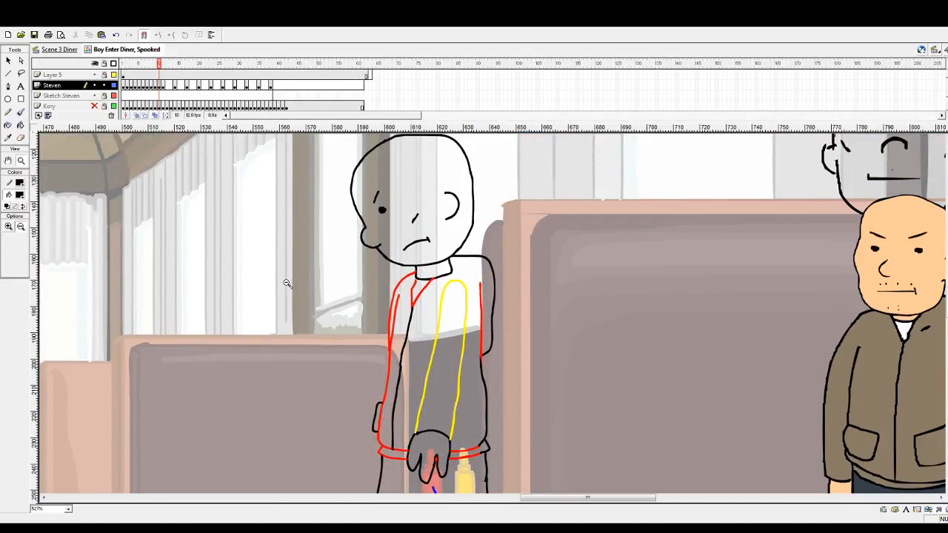
{"action": "scroll", "coordinate": [285, 282], "scroll_direction": "down", "scroll_amount": 4}
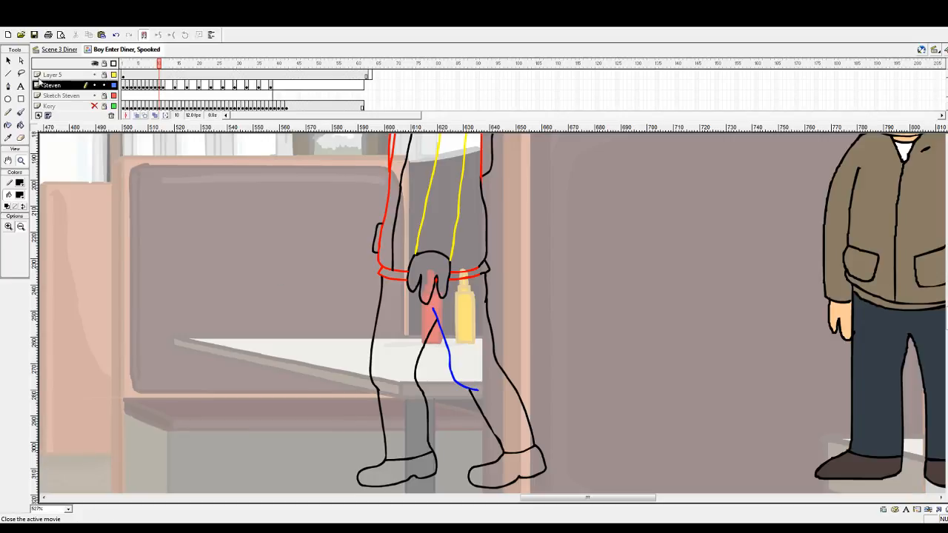
{"action": "left_click_drag", "start_coordinate": [156, 65], "coordinate": [123, 68]}
{"action": "key", "text": "Return"}
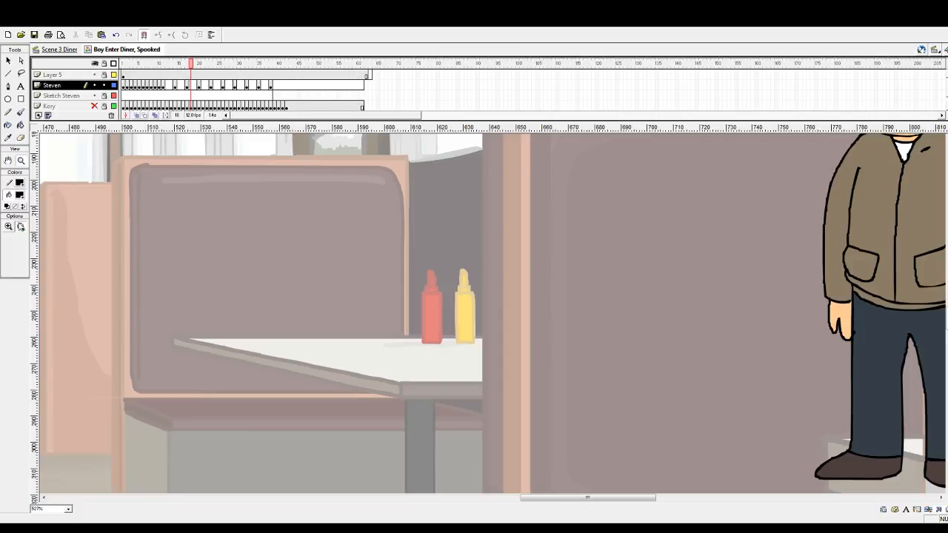
{"action": "left_click", "coordinate": [631, 280], "text": "alt"}
{"action": "left_click_drag", "start_coordinate": [145, 64], "coordinate": [123, 67]}
{"action": "key", "text": "Return"}
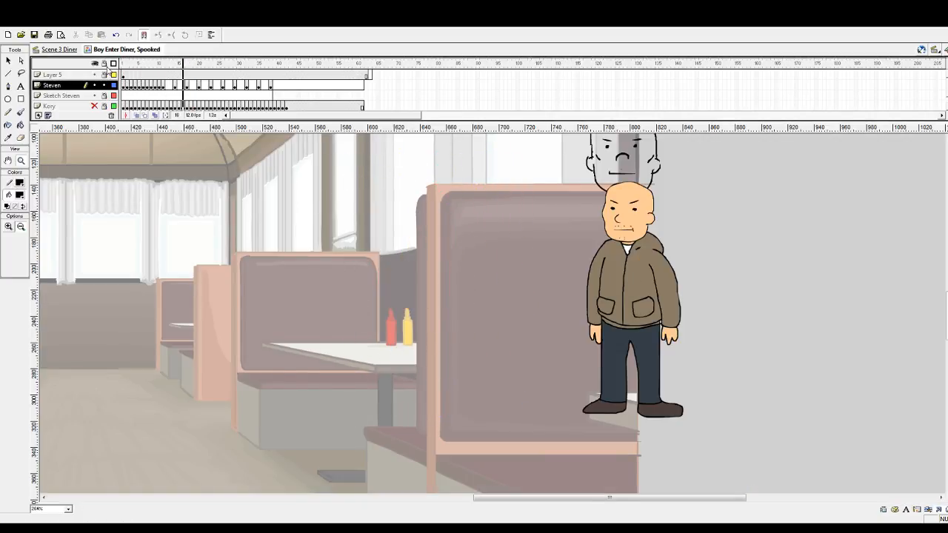
{"action": "left_click_drag", "start_coordinate": [150, 69], "coordinate": [123, 67]}
{"action": "key", "text": "Return"}
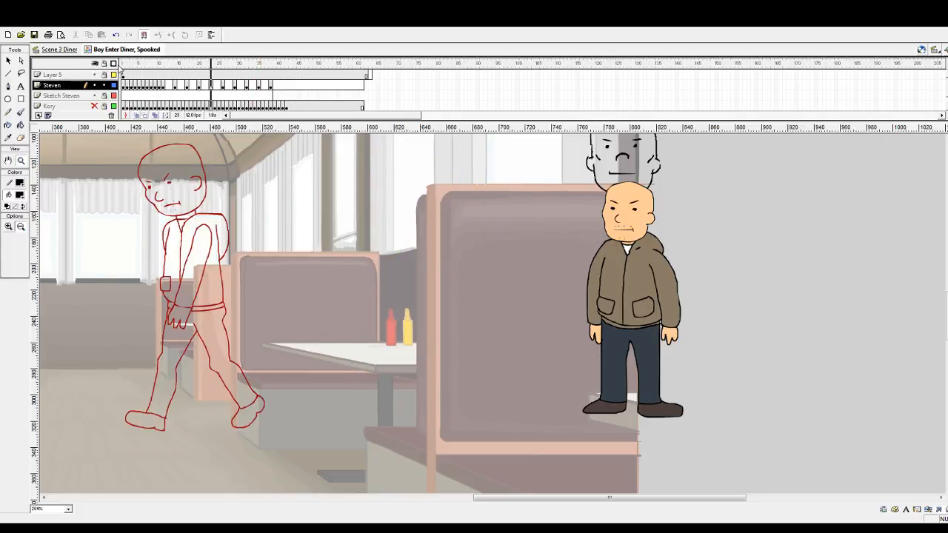
{"action": "left_click", "coordinate": [123, 65]}
{"action": "key", "text": "Return"}
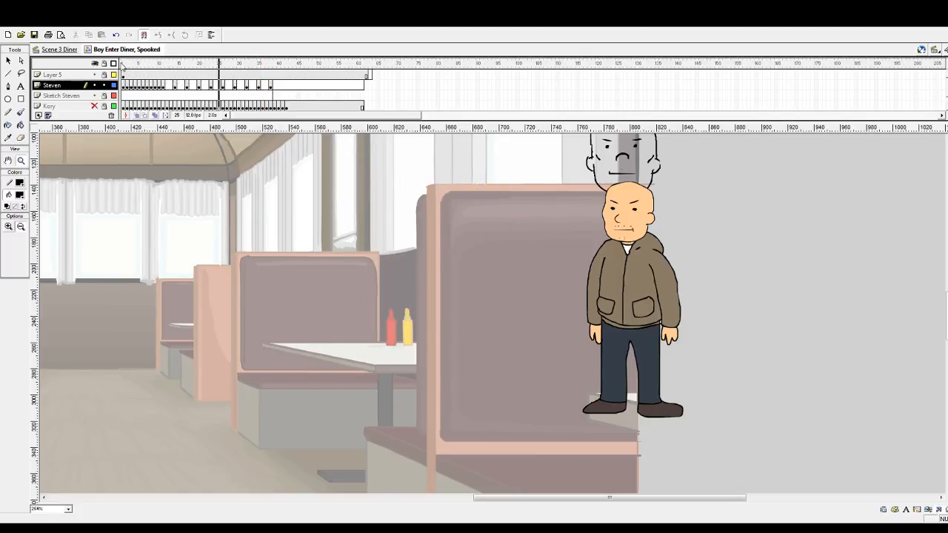
{"action": "left_click", "coordinate": [126, 65]}
{"action": "key", "text": "Return"}
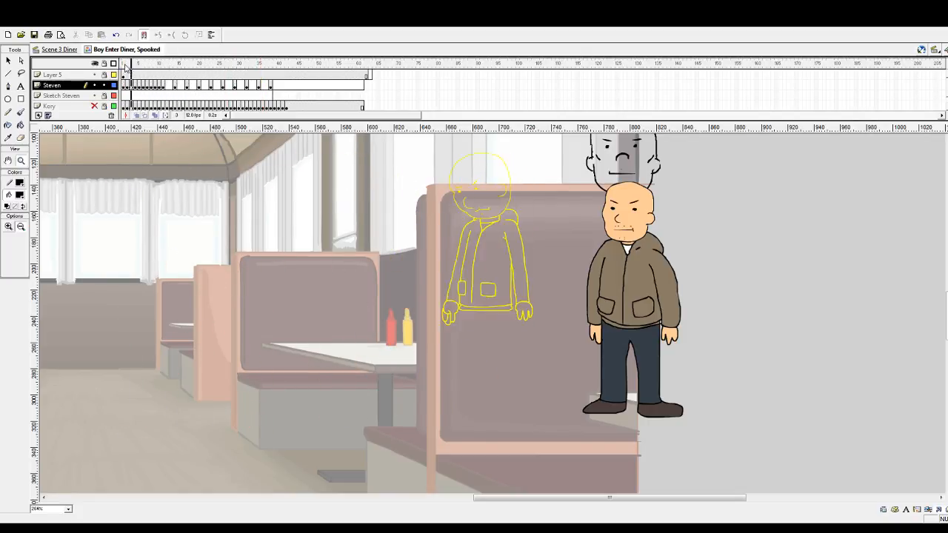
{"action": "left_click", "coordinate": [123, 65]}
{"action": "key", "text": "Return"}
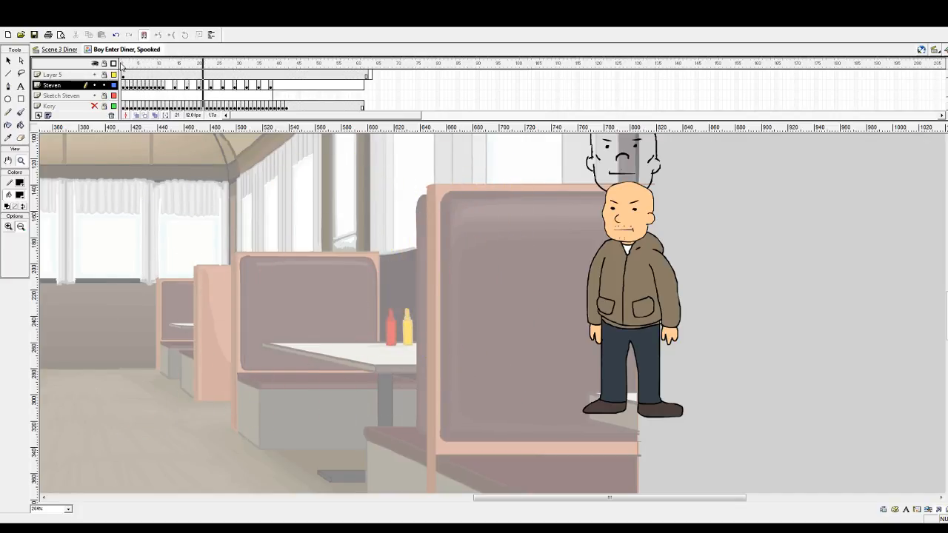
{"action": "left_click", "coordinate": [123, 65]}
{"action": "key", "text": "Return"}
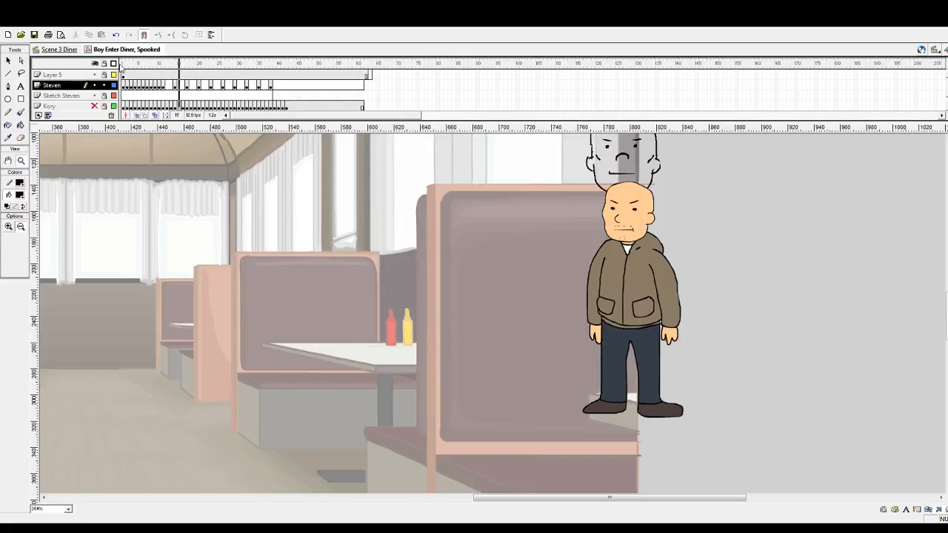
{"action": "left_click", "coordinate": [124, 65]}
{"action": "key", "text": "Return"}
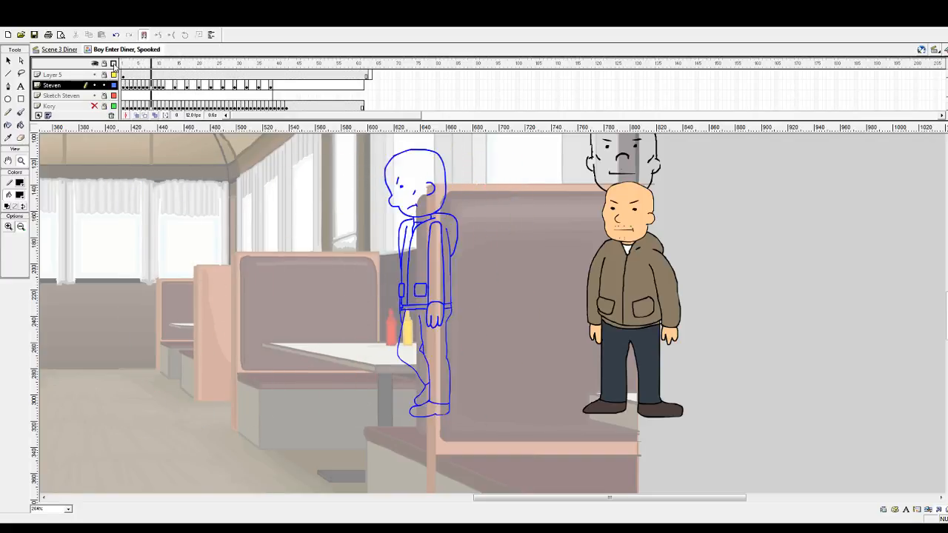
{"action": "left_click", "coordinate": [122, 65]}
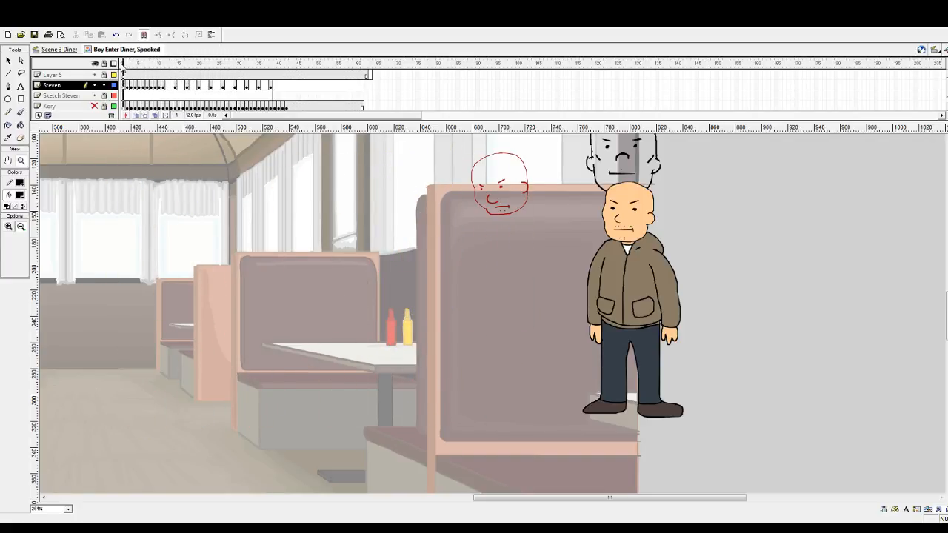
{"action": "key", "text": "Return"}
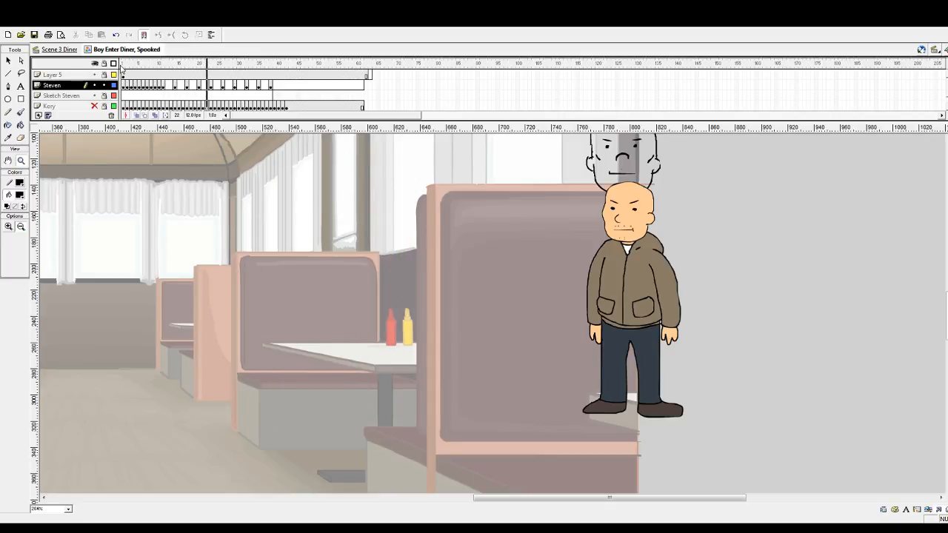
{"action": "left_click", "coordinate": [122, 65]}
{"action": "key", "text": "Return"}
Step: Add a blank keyframe at frame 12 of the Steven layer and turn on onion skinning
{"action": "left_click_drag", "start_coordinate": [158, 65], "coordinate": [167, 67]}
{"action": "left_click", "coordinate": [171, 86]}
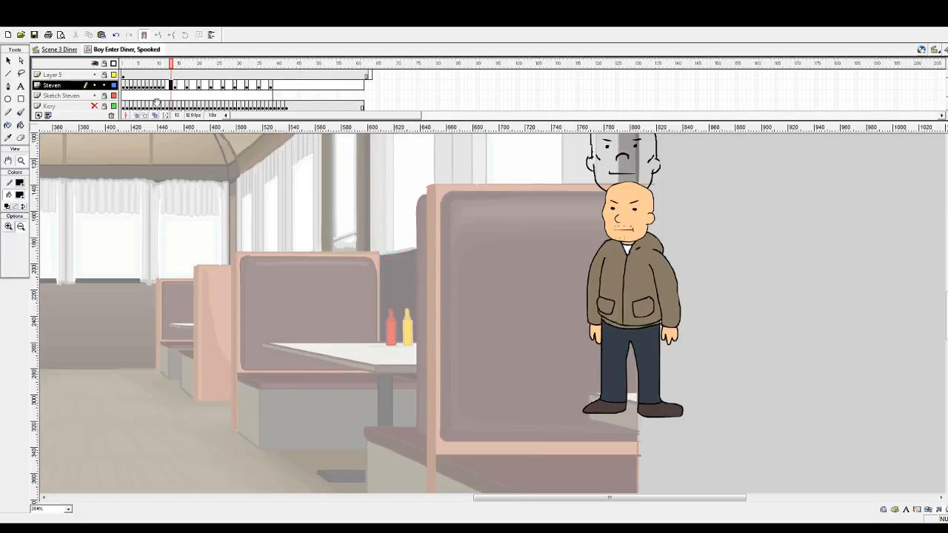
{"action": "left_click", "coordinate": [169, 86]}
{"action": "left_click", "coordinate": [136, 116]}
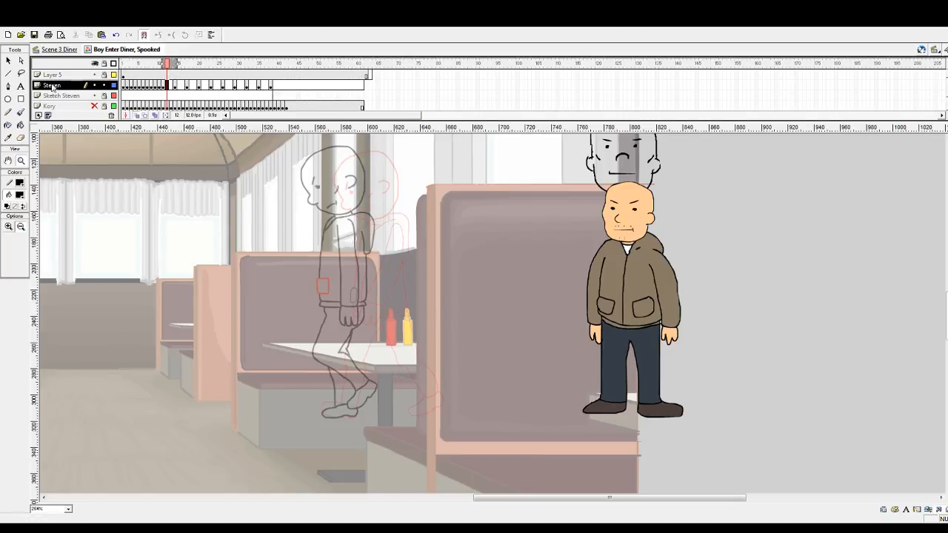
Step: Recolor the whole character drawing in frame 14 of the Steven layer blue
{"action": "left_click", "coordinate": [178, 88]}
{"action": "left_click", "coordinate": [172, 86]}
{"action": "scroll", "coordinate": [288, 249], "scroll_direction": "up", "scroll_amount": 2}
{"action": "left_click_drag", "start_coordinate": [278, 190], "coordinate": [468, 299]}
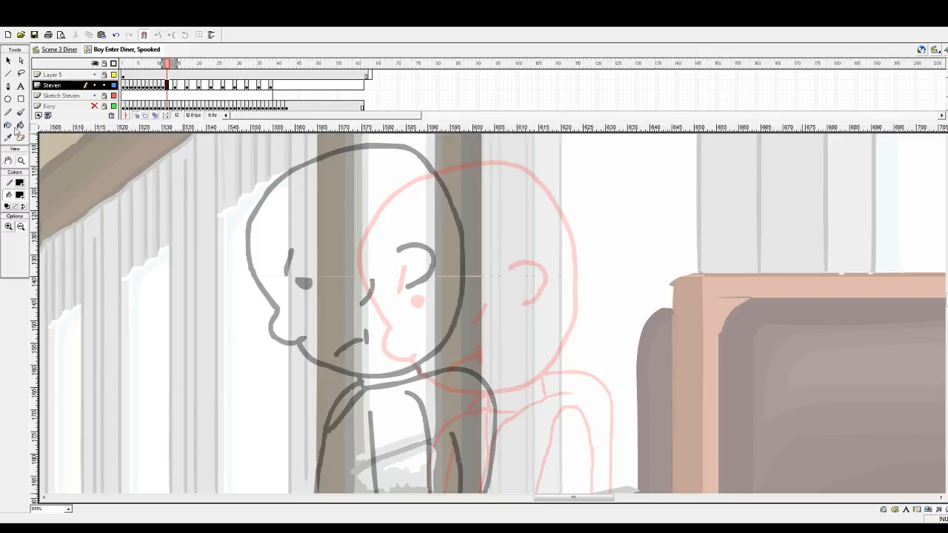
{"action": "left_click", "coordinate": [175, 86]}
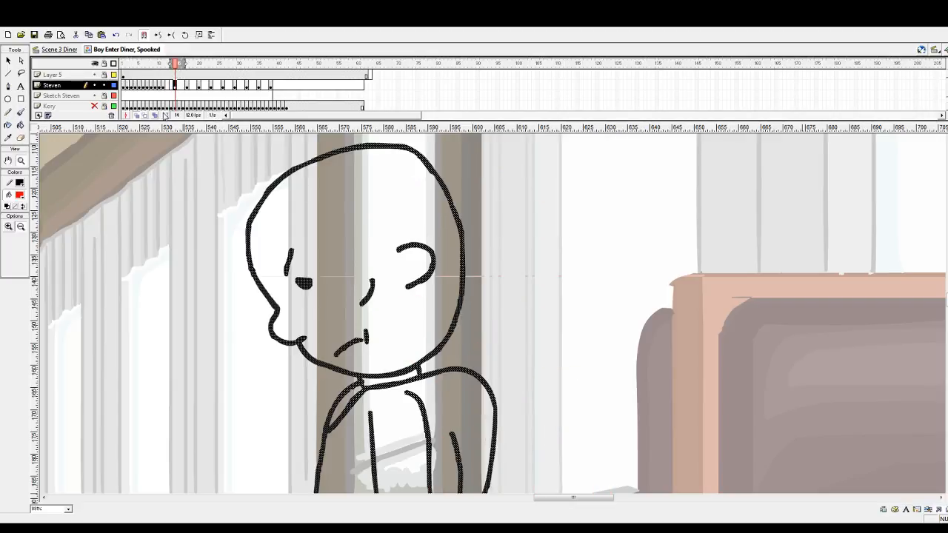
{"action": "scroll", "coordinate": [343, 323], "scroll_direction": "down", "scroll_amount": 12}
{"action": "scroll", "coordinate": [341, 322], "scroll_direction": "up", "scroll_amount": 5}
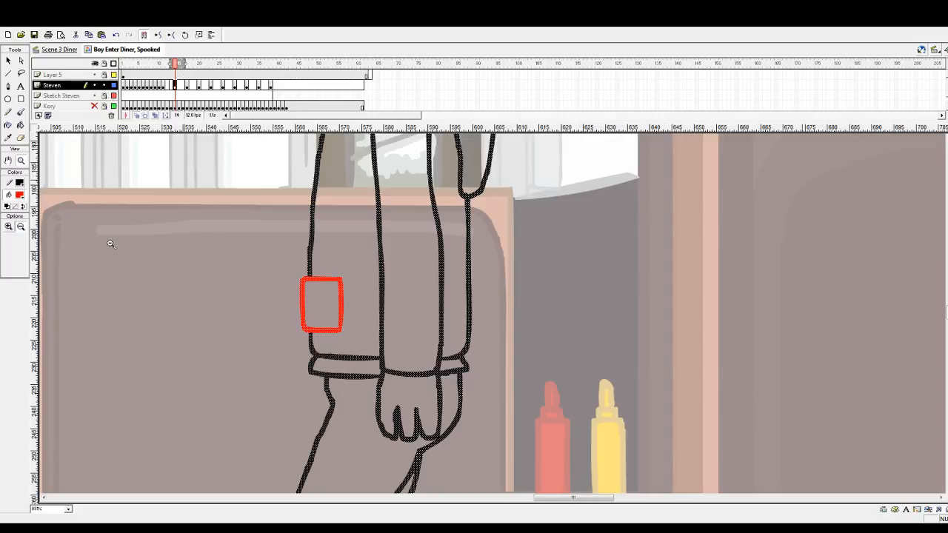
{"action": "left_click", "coordinate": [20, 195]}
{"action": "left_click", "coordinate": [19, 241]}
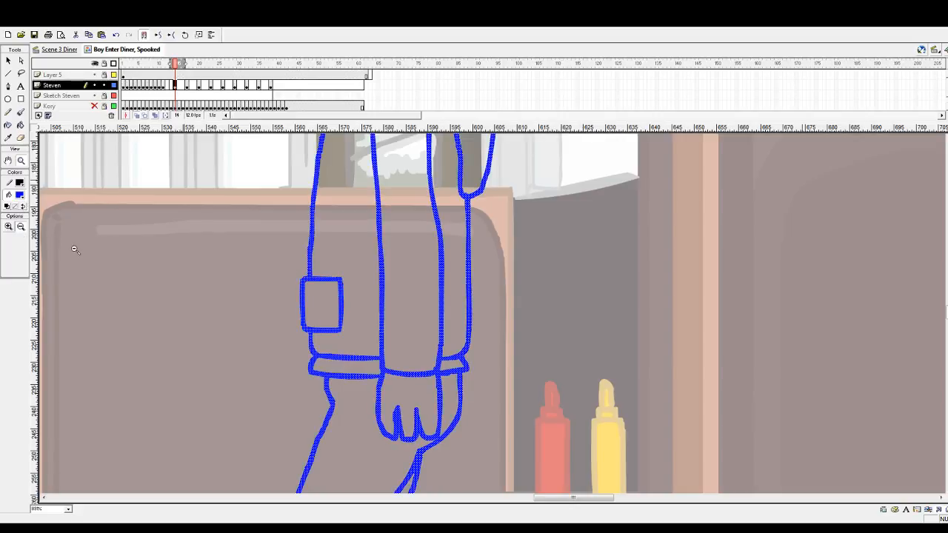
{"action": "left_click", "coordinate": [8, 60]}
{"action": "left_click", "coordinate": [200, 233]}
Step: In frame 12 of the Steven layer, draw the character's eye dot and eyebrow in black with the Brush between the onion-skinned heads
{"action": "scroll", "coordinate": [208, 237], "scroll_direction": "up", "scroll_amount": 5}
{"action": "scroll", "coordinate": [207, 234], "scroll_direction": "up", "scroll_amount": 3}
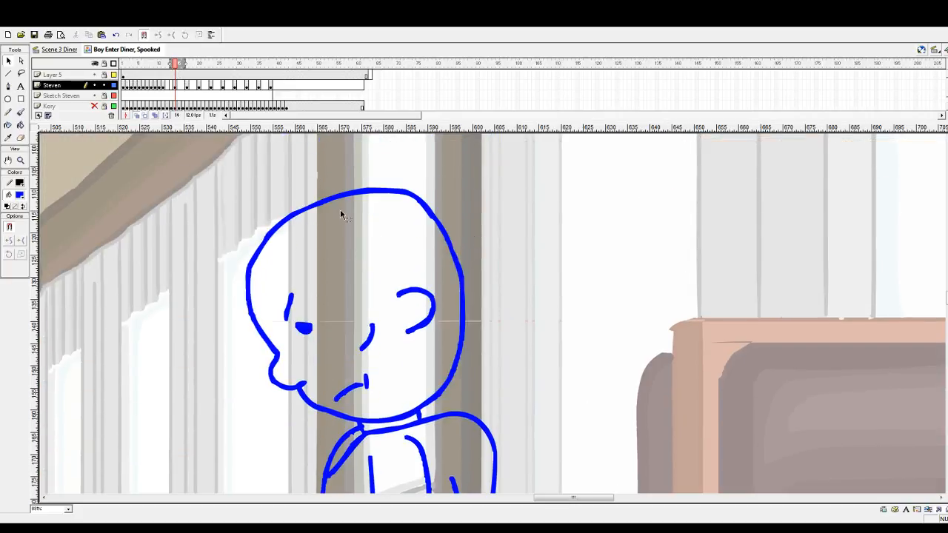
{"action": "left_click", "coordinate": [164, 86]}
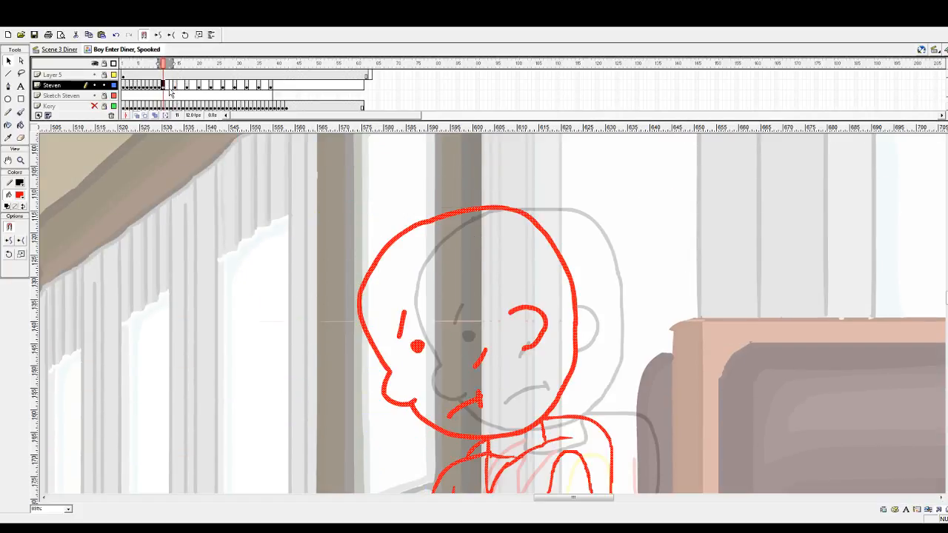
{"action": "left_click", "coordinate": [174, 84]}
{"action": "left_click", "coordinate": [168, 86]}
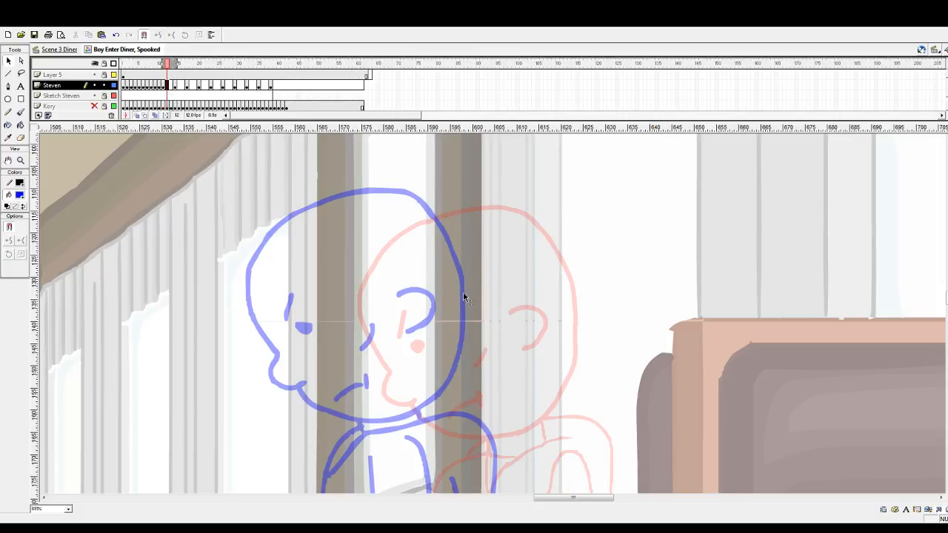
{"action": "scroll", "coordinate": [316, 318], "scroll_direction": "down", "scroll_amount": 1}
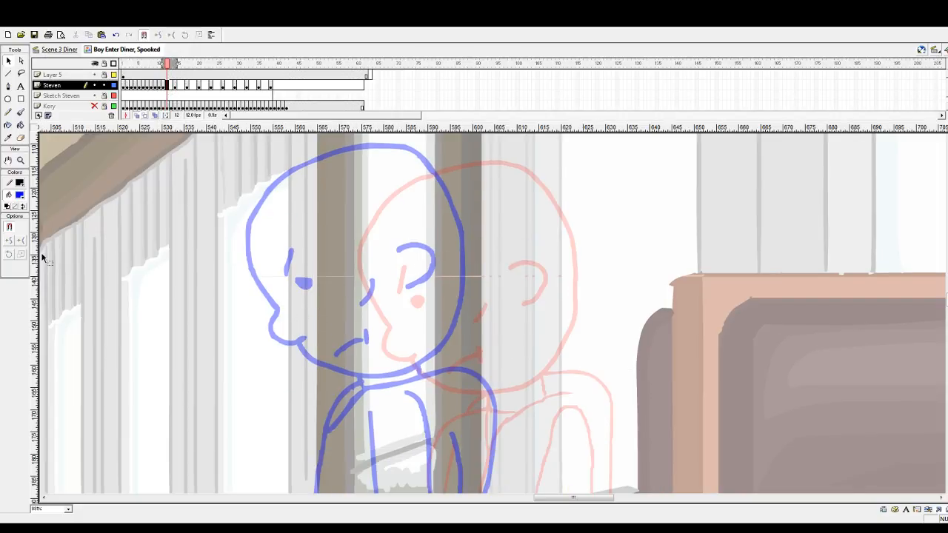
{"action": "left_click", "coordinate": [20, 112]}
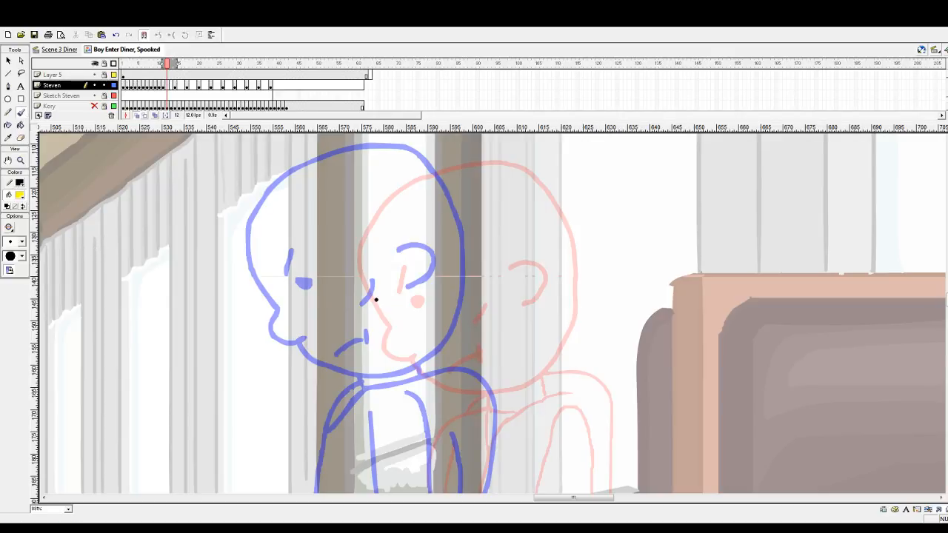
{"action": "left_click", "coordinate": [374, 291]}
{"action": "left_click", "coordinate": [19, 195]}
{"action": "left_click_drag", "start_coordinate": [376, 293], "coordinate": [379, 293]}
{"action": "left_click_drag", "start_coordinate": [369, 259], "coordinate": [360, 279]}
Step: Draw the head outline in black from the face over the crown, down the back of the head and along the jaw
{"action": "left_click_drag", "start_coordinate": [341, 316], "coordinate": [328, 285]}
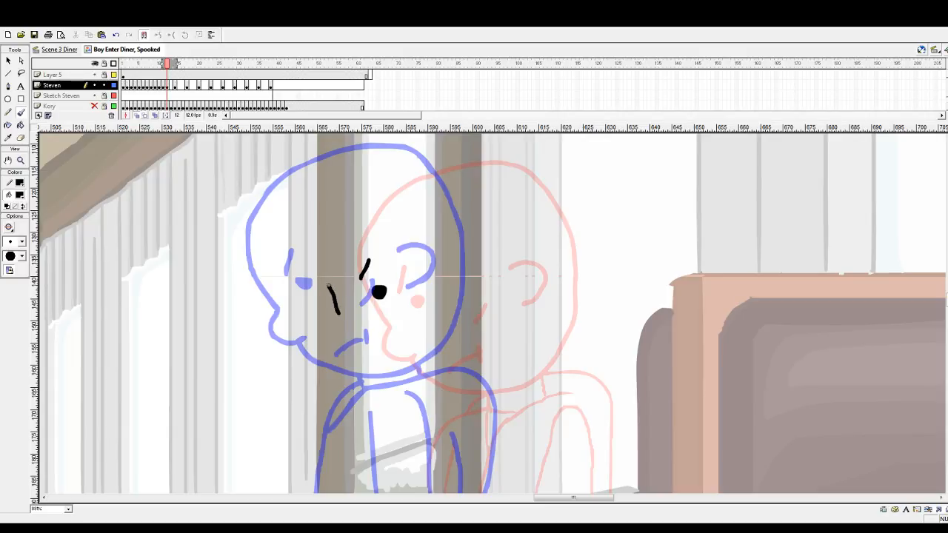
{"action": "key", "text": "ctrl+z"}
{"action": "mouse_move", "coordinate": [341, 312]}
{"action": "left_mouse_down"}
{"action": "mouse_move", "coordinate": [318, 258]}
{"action": "mouse_move", "coordinate": [336, 202]}
{"action": "mouse_move", "coordinate": [354, 181]}
{"action": "mouse_move", "coordinate": [427, 150]}
{"action": "mouse_move", "coordinate": [470, 156]}
{"action": "mouse_move", "coordinate": [492, 173]}
{"action": "mouse_move", "coordinate": [529, 231]}
{"action": "mouse_move", "coordinate": [534, 279]}
{"action": "left_mouse_up"}
{"action": "scroll", "coordinate": [531, 284], "scroll_direction": "down", "scroll_amount": 2}
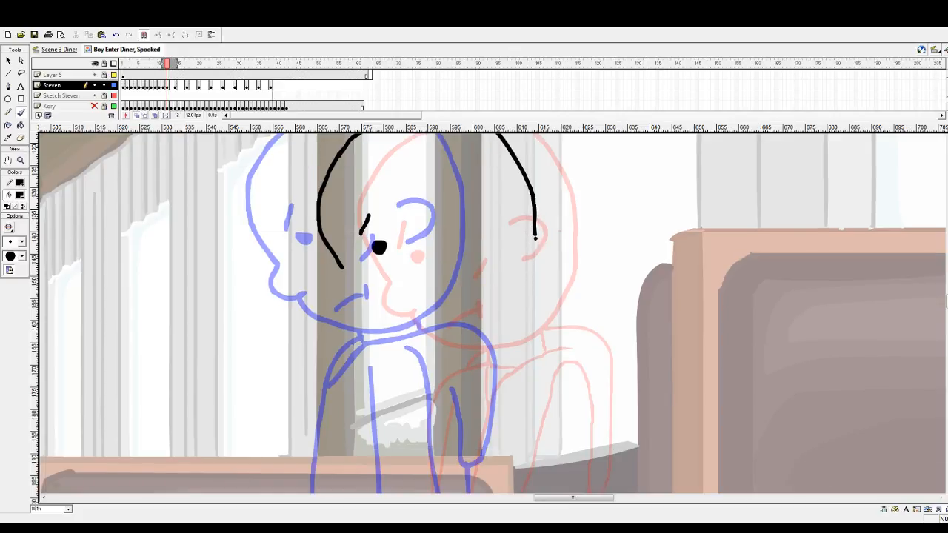
{"action": "mouse_move", "coordinate": [533, 233]}
{"action": "left_mouse_down"}
{"action": "mouse_move", "coordinate": [528, 291]}
{"action": "mouse_move", "coordinate": [504, 323]}
{"action": "mouse_move", "coordinate": [436, 334]}
{"action": "mouse_move", "coordinate": [380, 303]}
{"action": "left_mouse_up"}
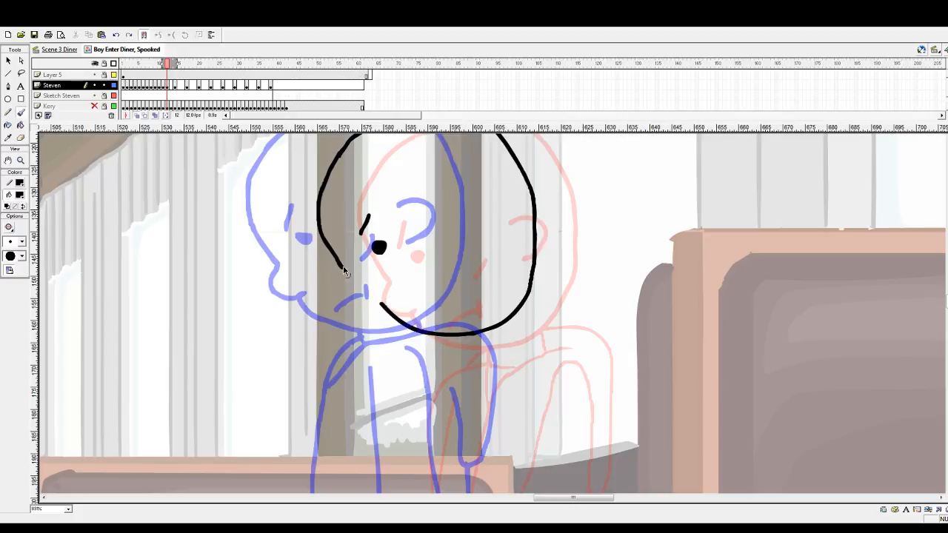
Step: Draw the rounded nose in black from the face line to the front of the jaw
{"action": "mouse_move", "coordinate": [342, 269]}
{"action": "left_mouse_down"}
{"action": "mouse_move", "coordinate": [339, 301]}
{"action": "mouse_move", "coordinate": [372, 300]}
{"action": "left_mouse_up"}
{"action": "key", "text": "ctrl+z"}
{"action": "mouse_move", "coordinate": [344, 272]}
{"action": "left_mouse_down"}
{"action": "mouse_move", "coordinate": [342, 305]}
{"action": "mouse_move", "coordinate": [363, 311]}
{"action": "mouse_move", "coordinate": [380, 301]}
{"action": "mouse_move", "coordinate": [389, 323]}
{"action": "mouse_move", "coordinate": [380, 304]}
{"action": "left_mouse_up"}
{"action": "key", "text": "ctrl+z"}
Step: Delete the lower jaw curve and redraw it in black from the back of the head to beneath the nose
{"action": "left_click", "coordinate": [21, 138]}
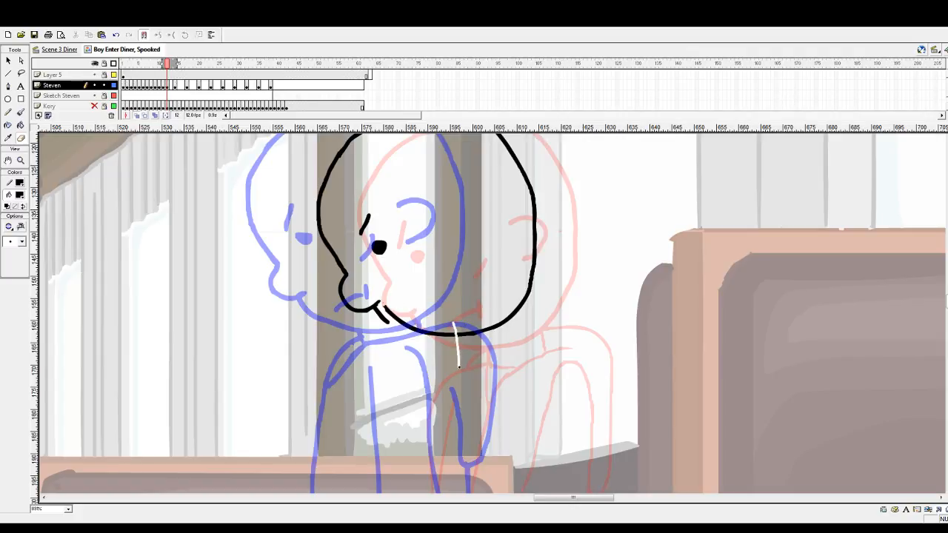
{"action": "left_click", "coordinate": [10, 62]}
{"action": "left_click", "coordinate": [412, 329]}
{"action": "key", "text": "Delete"}
{"action": "left_click", "coordinate": [478, 334]}
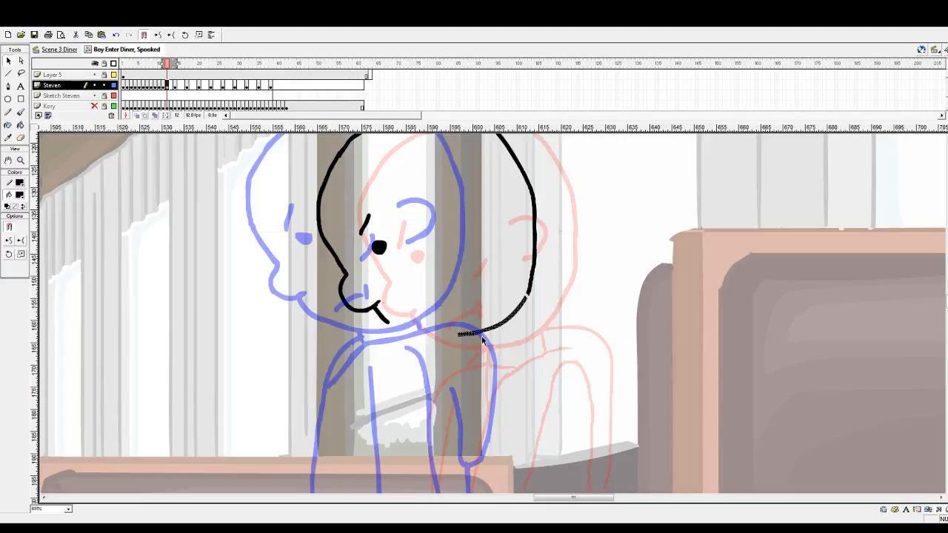
{"action": "key", "text": "Delete"}
{"action": "left_click", "coordinate": [20, 112]}
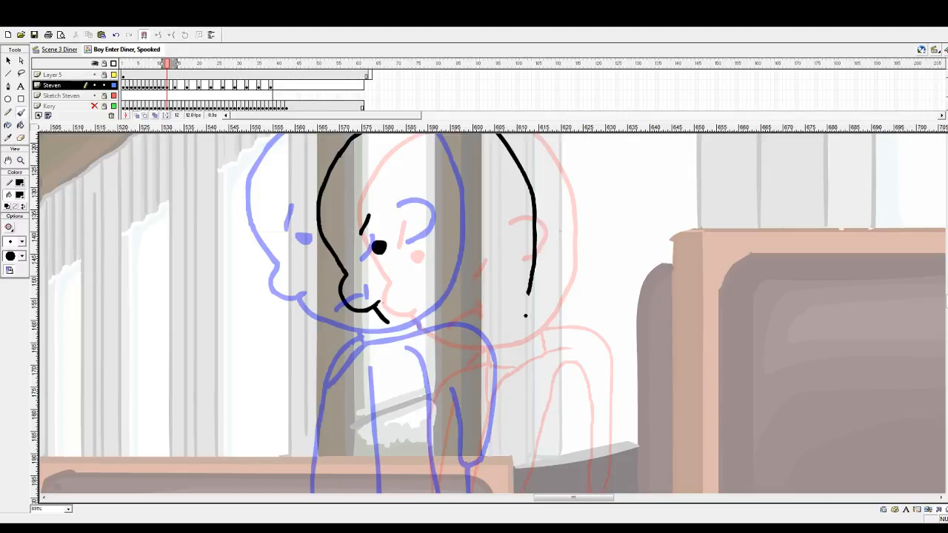
{"action": "mouse_move", "coordinate": [528, 293]}
{"action": "left_mouse_down"}
{"action": "mouse_move", "coordinate": [504, 317]}
{"action": "mouse_move", "coordinate": [456, 335]}
{"action": "mouse_move", "coordinate": [410, 333]}
{"action": "mouse_move", "coordinate": [383, 317]}
{"action": "left_mouse_up"}
Step: Draw the mouth, cheek mark and ear in black, and shift the ear slightly toward the face
{"action": "left_click_drag", "start_coordinate": [447, 296], "coordinate": [403, 314]}
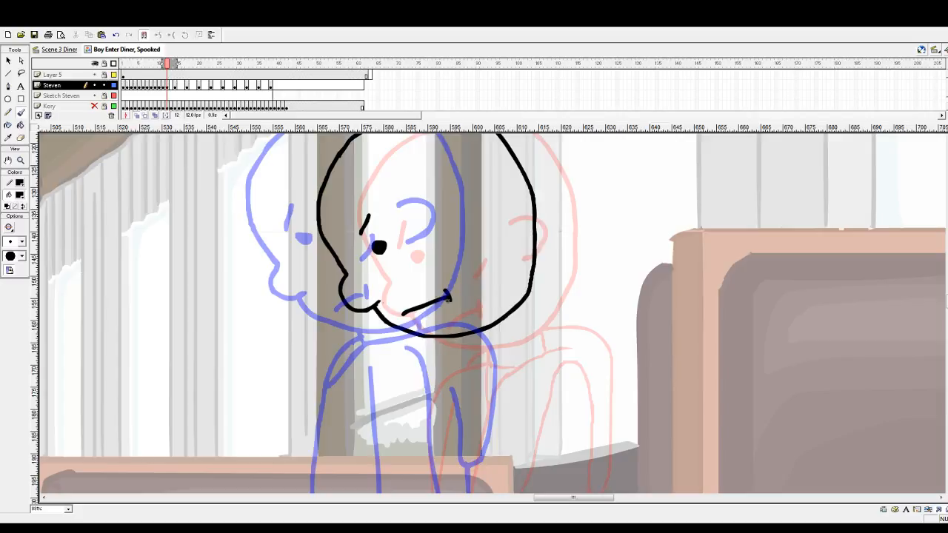
{"action": "left_click_drag", "start_coordinate": [460, 253], "coordinate": [450, 266]}
{"action": "mouse_move", "coordinate": [476, 214]}
{"action": "left_mouse_down"}
{"action": "mouse_move", "coordinate": [511, 221]}
{"action": "mouse_move", "coordinate": [511, 236]}
{"action": "mouse_move", "coordinate": [492, 251]}
{"action": "left_mouse_up"}
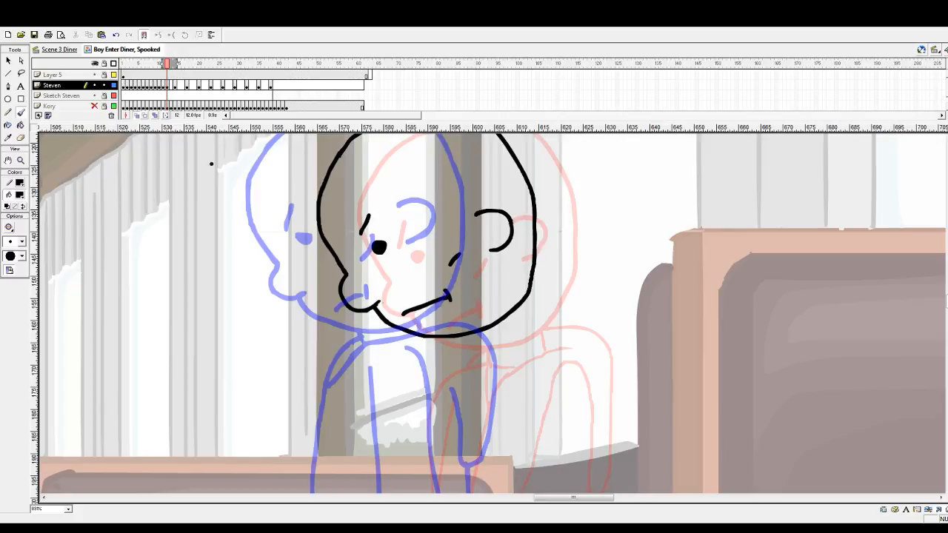
{"action": "left_click", "coordinate": [8, 60]}
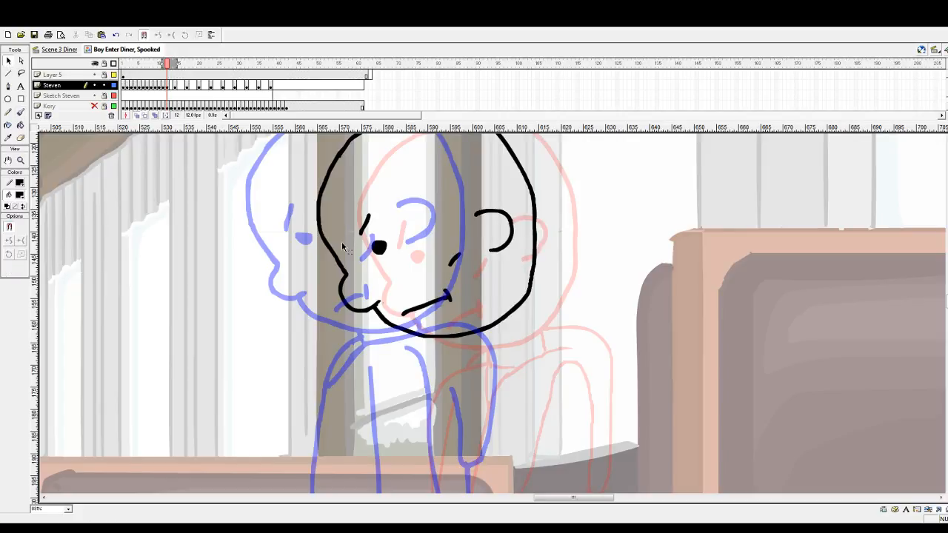
{"action": "left_click", "coordinate": [494, 213]}
{"action": "left_click_drag", "start_coordinate": [498, 218], "coordinate": [487, 209]}
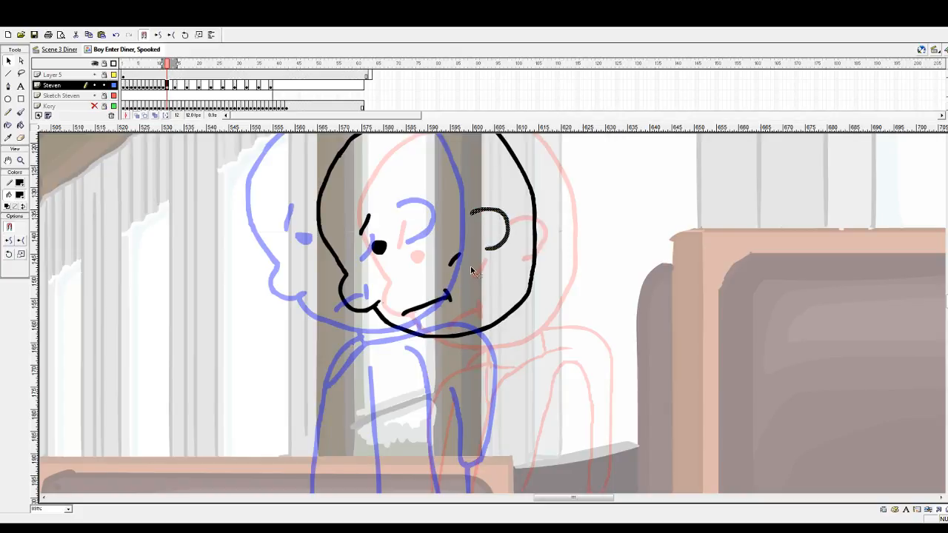
{"action": "scroll", "coordinate": [453, 271], "scroll_direction": "up", "scroll_amount": 3}
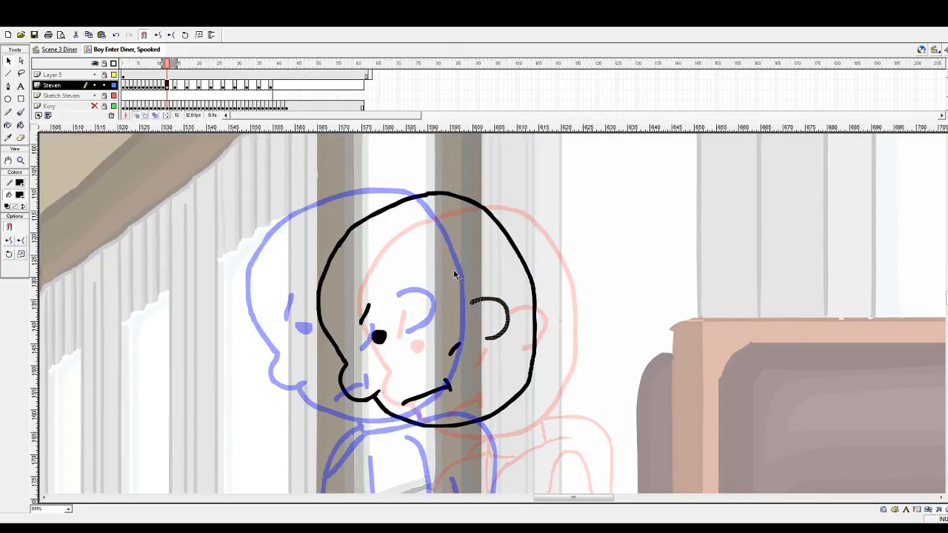
{"action": "scroll", "coordinate": [453, 275], "scroll_direction": "down", "scroll_amount": 3}
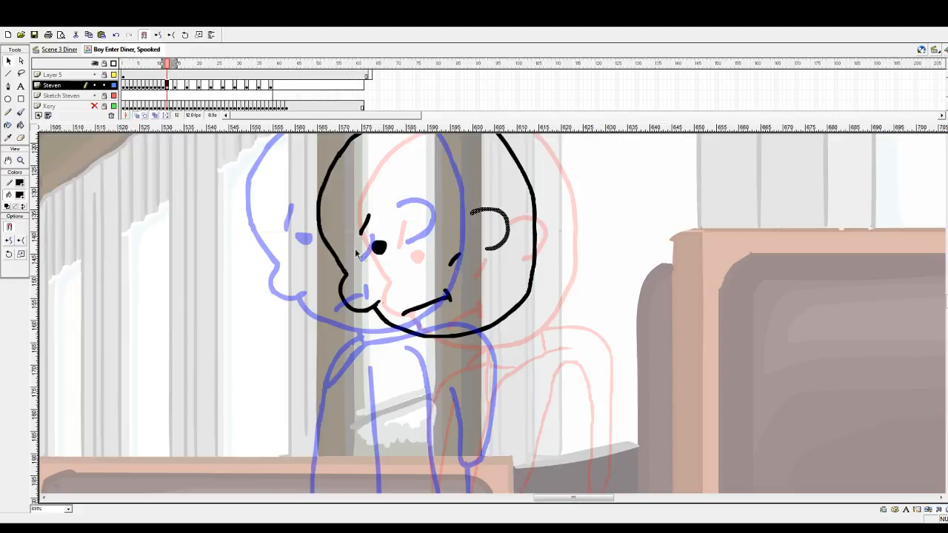
Step: Draw the short neck lines beneath the head and the rear shoulder with its hanging sleeve in black
{"action": "left_click", "coordinate": [20, 112]}
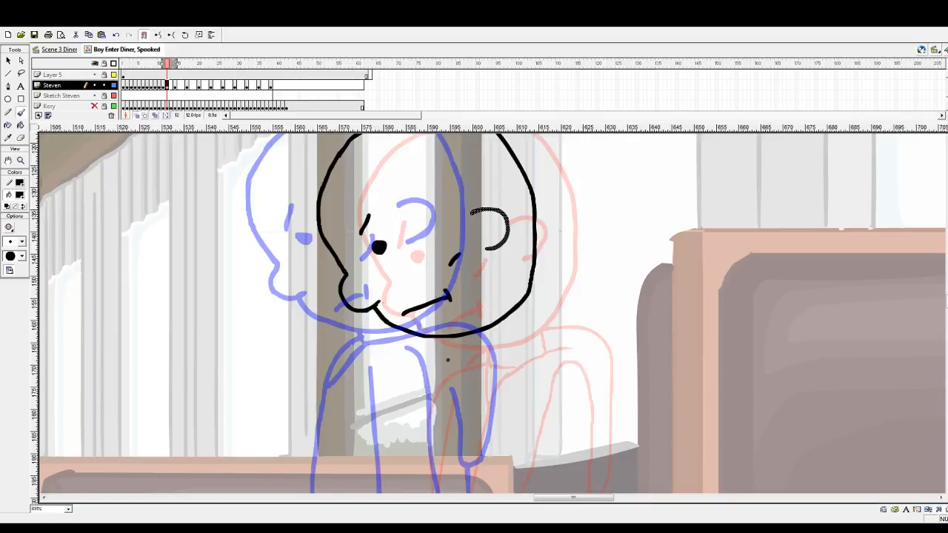
{"action": "scroll", "coordinate": [486, 385], "scroll_direction": "down", "scroll_amount": 3}
{"action": "scroll", "coordinate": [546, 385], "scroll_direction": "up", "scroll_amount": 2}
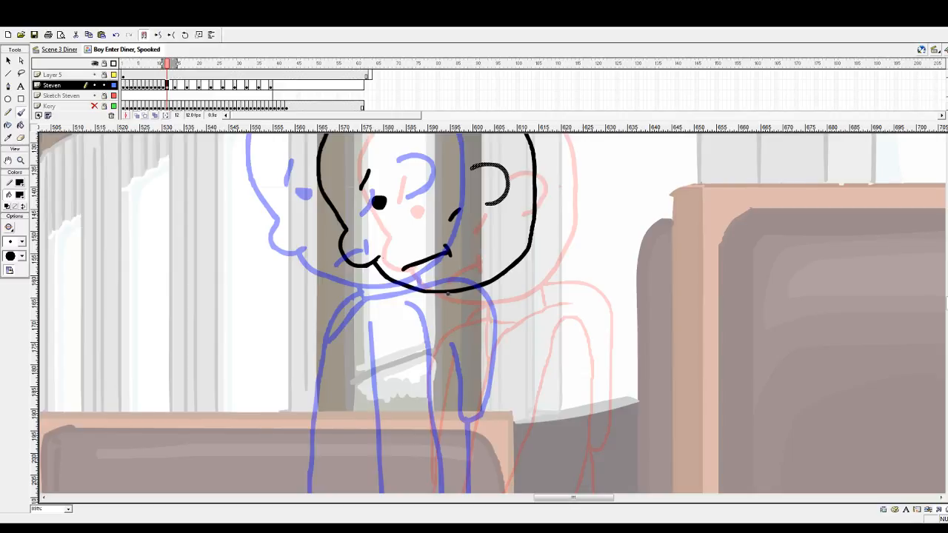
{"action": "left_click_drag", "start_coordinate": [445, 294], "coordinate": [450, 304]}
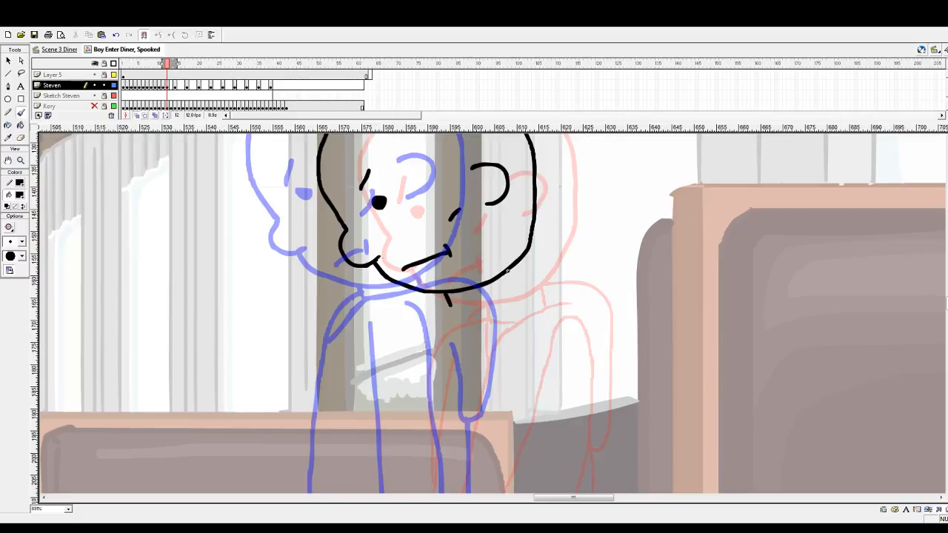
{"action": "left_click_drag", "start_coordinate": [507, 271], "coordinate": [516, 290]}
{"action": "mouse_move", "coordinate": [510, 275]}
{"action": "left_mouse_down"}
{"action": "mouse_move", "coordinate": [556, 279]}
{"action": "mouse_move", "coordinate": [571, 304]}
{"action": "mouse_move", "coordinate": [573, 351]}
{"action": "left_mouse_up"}
{"action": "scroll", "coordinate": [573, 348], "scroll_direction": "down", "scroll_amount": 3}
{"action": "mouse_move", "coordinate": [573, 261]}
{"action": "left_mouse_down"}
{"action": "mouse_move", "coordinate": [574, 339]}
{"action": "mouse_move", "coordinate": [559, 344]}
{"action": "mouse_move", "coordinate": [547, 339]}
{"action": "mouse_move", "coordinate": [542, 232]}
{"action": "left_mouse_up"}
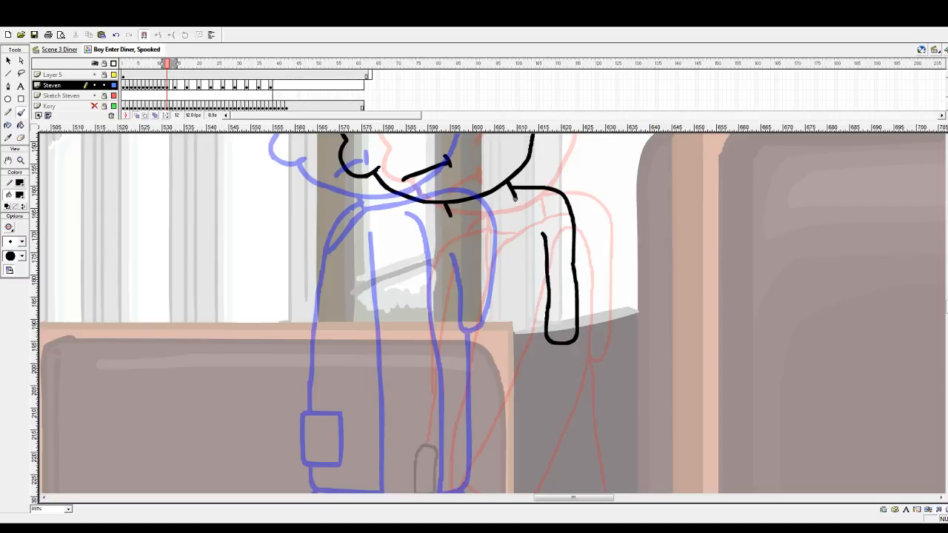
Step: Draw the collar in black across the base of the neck, with its pointed lapel at the front
{"action": "mouse_move", "coordinate": [514, 198]}
{"action": "left_mouse_down"}
{"action": "mouse_move", "coordinate": [455, 215]}
{"action": "mouse_move", "coordinate": [429, 268]}
{"action": "left_mouse_up"}
{"action": "key", "text": "ctrl+z"}
{"action": "mouse_move", "coordinate": [513, 197]}
{"action": "left_mouse_down"}
{"action": "mouse_move", "coordinate": [449, 219]}
{"action": "mouse_move", "coordinate": [485, 213]}
{"action": "mouse_move", "coordinate": [447, 254]}
{"action": "mouse_move", "coordinate": [448, 219]}
{"action": "left_mouse_up"}
{"action": "scroll", "coordinate": [474, 236], "scroll_direction": "down", "scroll_amount": 3}
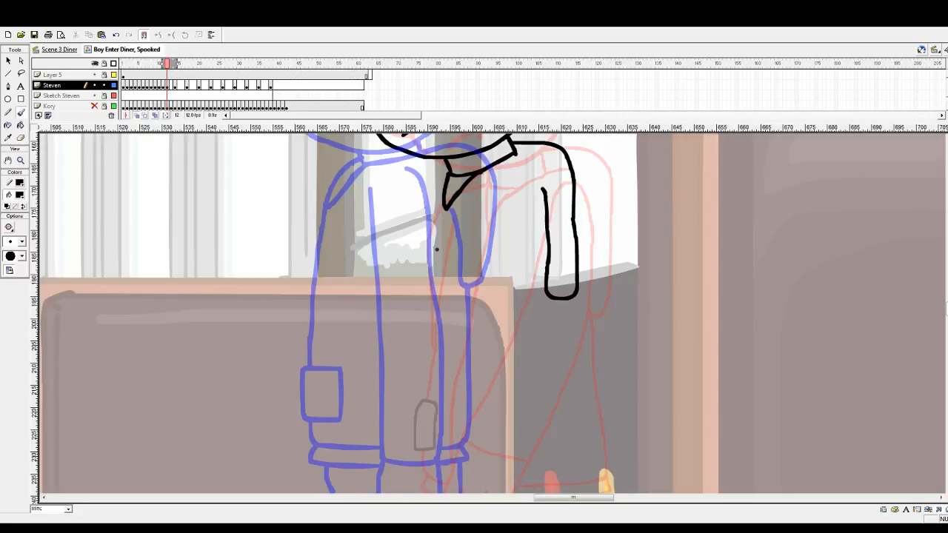
Step: Switch the brush color to yellow and draw the curved top of the arm and the hand with its fingers
{"action": "scroll", "coordinate": [435, 249], "scroll_direction": "down", "scroll_amount": 3}
{"action": "scroll", "coordinate": [333, 254], "scroll_direction": "up", "scroll_amount": 3}
{"action": "left_click", "coordinate": [105, 247]}
{"action": "mouse_move", "coordinate": [493, 187]}
{"action": "left_mouse_down"}
{"action": "mouse_move", "coordinate": [499, 176]}
{"action": "mouse_move", "coordinate": [530, 192]}
{"action": "left_mouse_up"}
{"action": "scroll", "coordinate": [497, 199], "scroll_direction": "down", "scroll_amount": 5}
{"action": "mouse_move", "coordinate": [434, 268]}
{"action": "left_mouse_down"}
{"action": "mouse_move", "coordinate": [497, 276]}
{"action": "mouse_move", "coordinate": [471, 343]}
{"action": "mouse_move", "coordinate": [469, 305]}
{"action": "mouse_move", "coordinate": [455, 338]}
{"action": "mouse_move", "coordinate": [444, 338]}
{"action": "mouse_move", "coordinate": [443, 300]}
{"action": "mouse_move", "coordinate": [423, 327]}
{"action": "mouse_move", "coordinate": [443, 264]}
{"action": "left_mouse_up"}
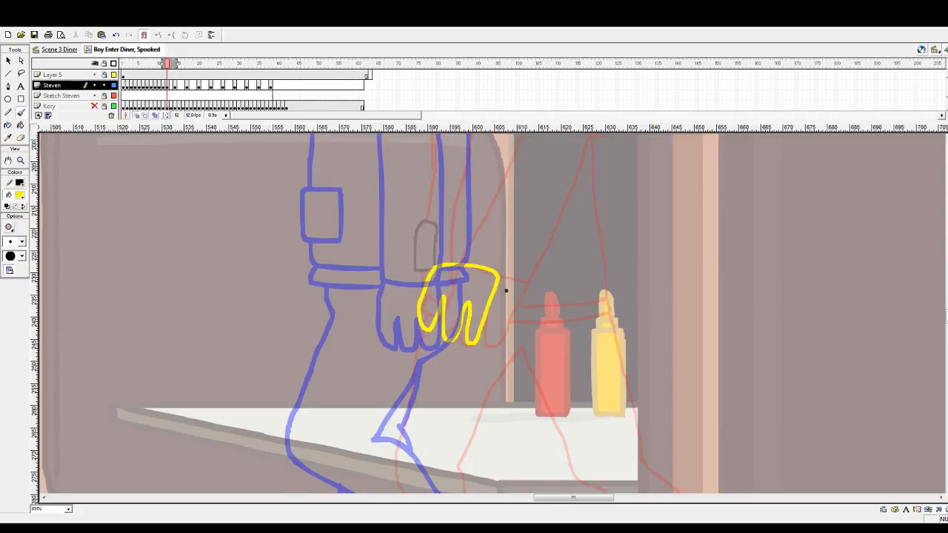
Step: Draw both sides of the arm in yellow from the shoulder curve down to the hand
{"action": "scroll", "coordinate": [505, 290], "scroll_direction": "up", "scroll_amount": 3}
{"action": "mouse_move", "coordinate": [490, 138]}
{"action": "left_mouse_down"}
{"action": "mouse_move", "coordinate": [463, 310]}
{"action": "mouse_move", "coordinate": [463, 300]}
{"action": "mouse_move", "coordinate": [436, 402]}
{"action": "left_mouse_up"}
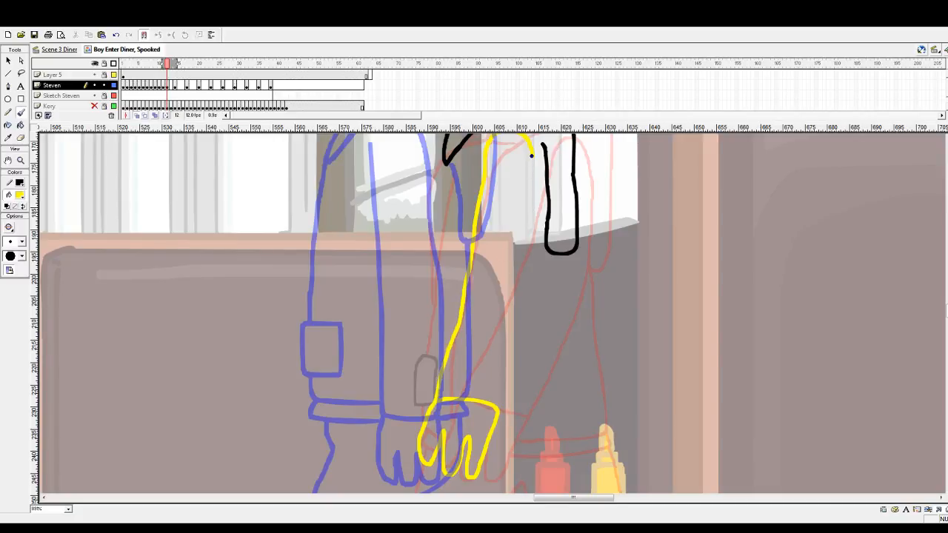
{"action": "left_click_drag", "start_coordinate": [530, 236], "coordinate": [495, 411]}
{"action": "scroll", "coordinate": [495, 348], "scroll_direction": "up", "scroll_amount": 3}
{"action": "scroll", "coordinate": [575, 296], "scroll_direction": "down", "scroll_amount": 3}
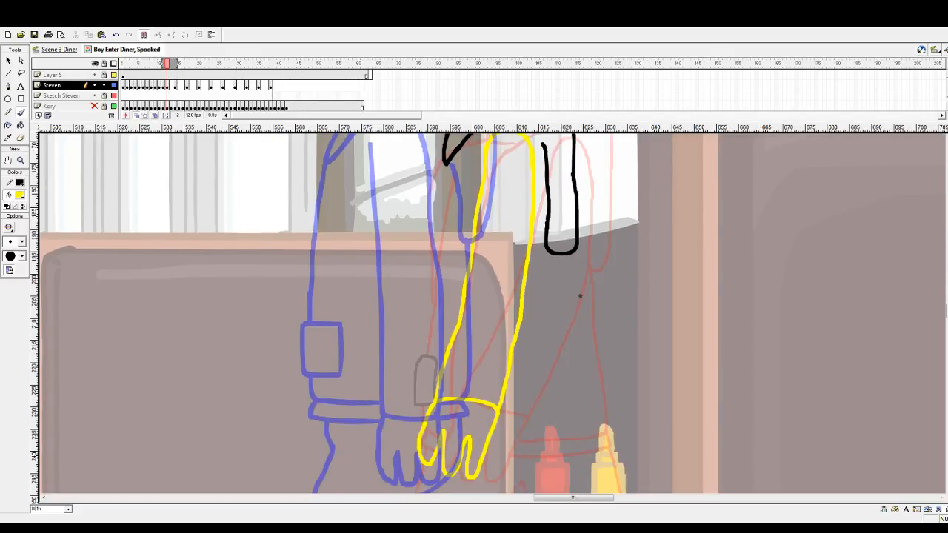
Step: Draw the jacket's back edge in yellow from the sleeve end downward, and continue the hem across to the wrist
{"action": "mouse_move", "coordinate": [566, 211]}
{"action": "left_mouse_down"}
{"action": "mouse_move", "coordinate": [563, 372]}
{"action": "mouse_move", "coordinate": [490, 379]}
{"action": "left_mouse_up"}
{"action": "scroll", "coordinate": [398, 302], "scroll_direction": "up", "scroll_amount": 3}
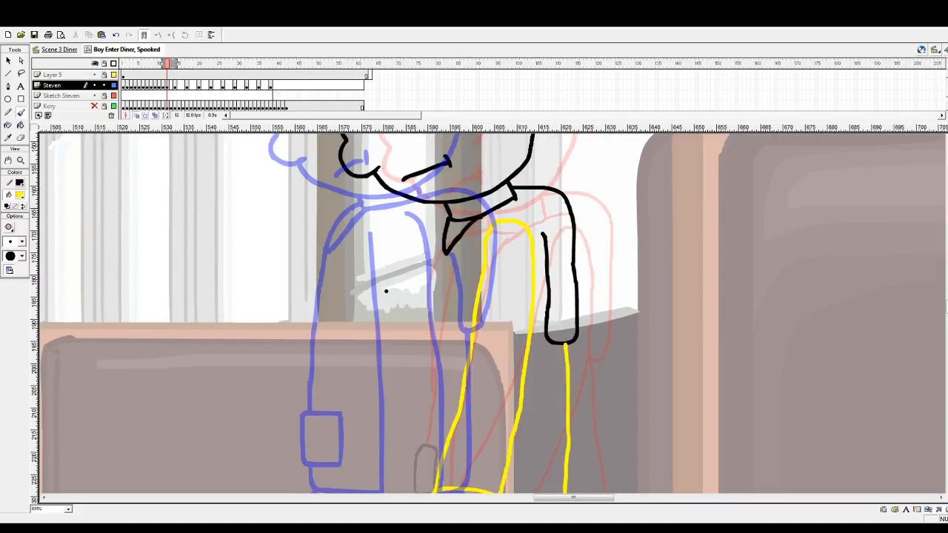
{"action": "scroll", "coordinate": [386, 289], "scroll_direction": "down", "scroll_amount": 1}
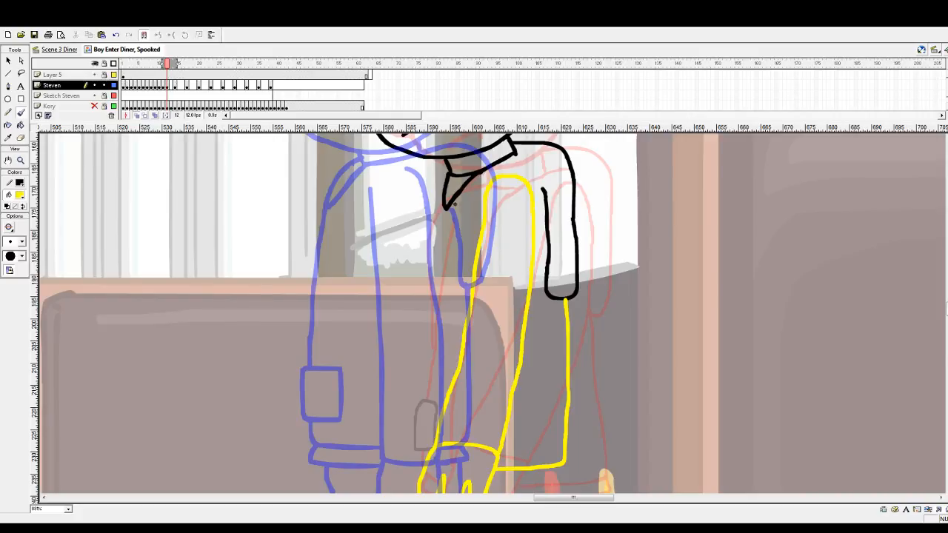
Step: Draw the jacket's outer front edge and hem in red, and add the inner opening line from the lapel tip downward
{"action": "key", "text": "."}
{"action": "mouse_move", "coordinate": [449, 168]}
{"action": "left_mouse_down"}
{"action": "mouse_move", "coordinate": [413, 212]}
{"action": "mouse_move", "coordinate": [398, 330]}
{"action": "left_mouse_up"}
{"action": "scroll", "coordinate": [399, 296], "scroll_direction": "down", "scroll_amount": 3}
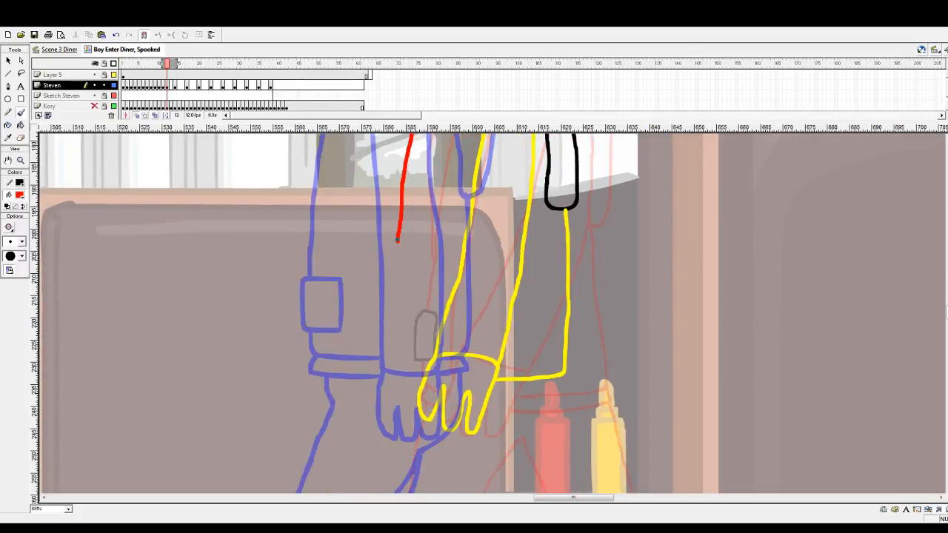
{"action": "left_click_drag", "start_coordinate": [397, 247], "coordinate": [396, 300]}
{"action": "mouse_move", "coordinate": [395, 343]}
{"action": "left_mouse_down"}
{"action": "mouse_move", "coordinate": [394, 363]}
{"action": "mouse_move", "coordinate": [422, 378]}
{"action": "left_mouse_up"}
{"action": "scroll", "coordinate": [423, 321], "scroll_direction": "up", "scroll_amount": 3}
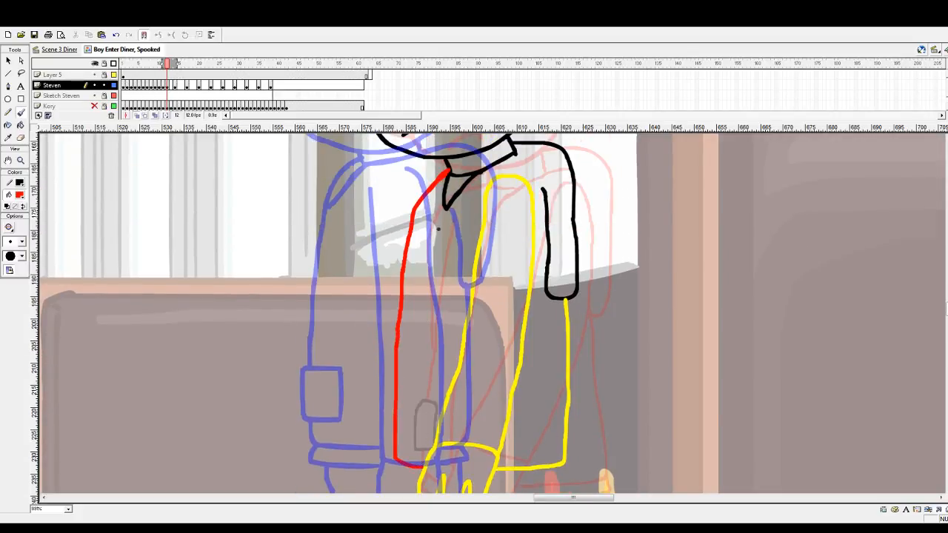
{"action": "mouse_move", "coordinate": [445, 209]}
{"action": "left_mouse_down"}
{"action": "mouse_move", "coordinate": [418, 332]}
{"action": "mouse_move", "coordinate": [408, 463]}
{"action": "left_mouse_up"}
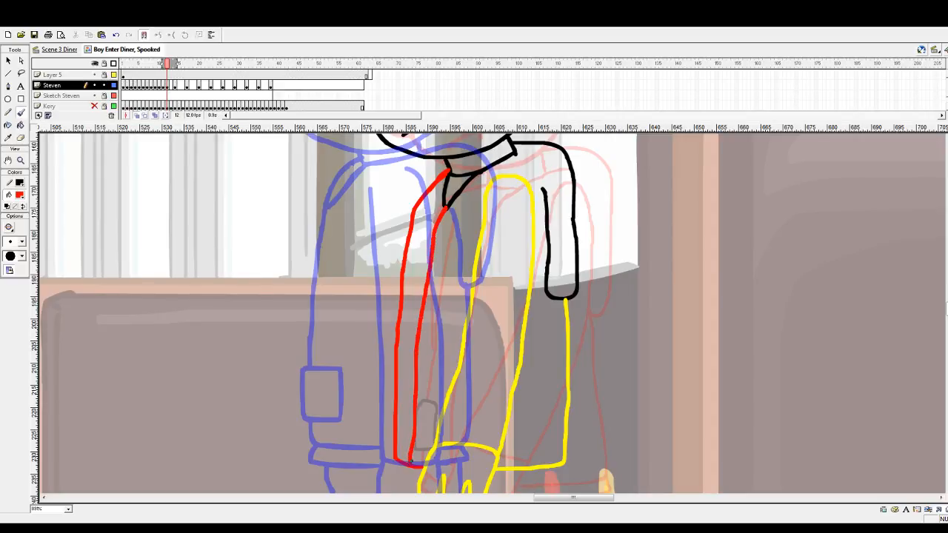
{"action": "scroll", "coordinate": [467, 336], "scroll_direction": "down", "scroll_amount": 3}
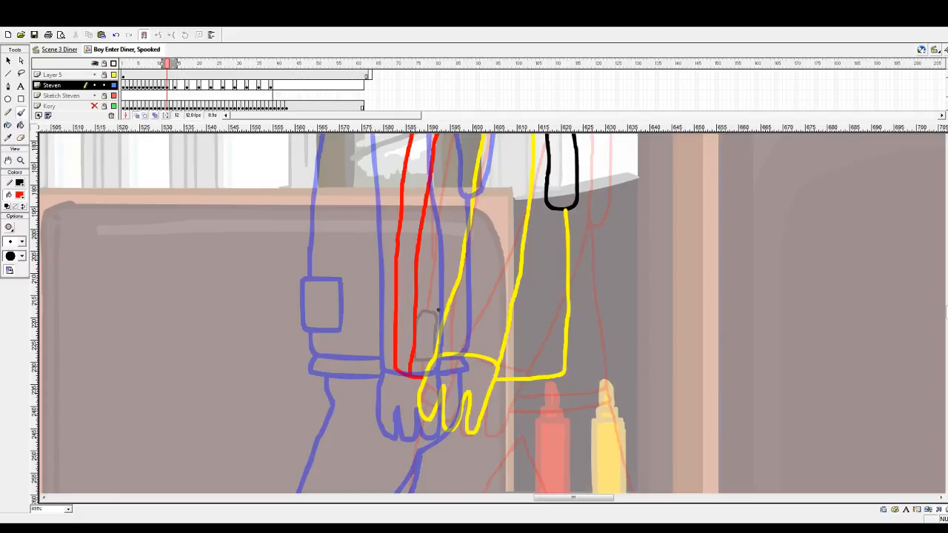
Step: Check the previous frame, and draw the jacket's pocket and the band below its hem on both sides of the hand in red
{"action": "key", "text": "comma"}
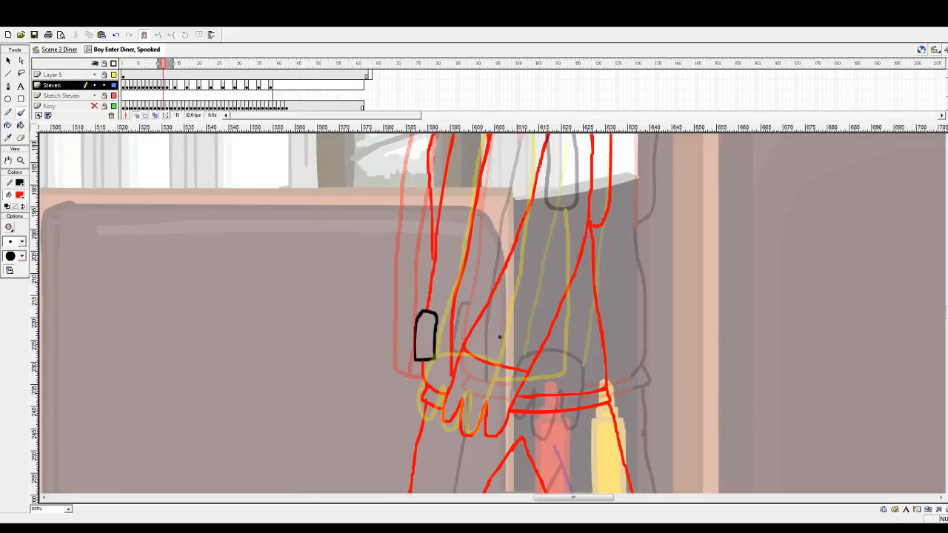
{"action": "key", "text": "period"}
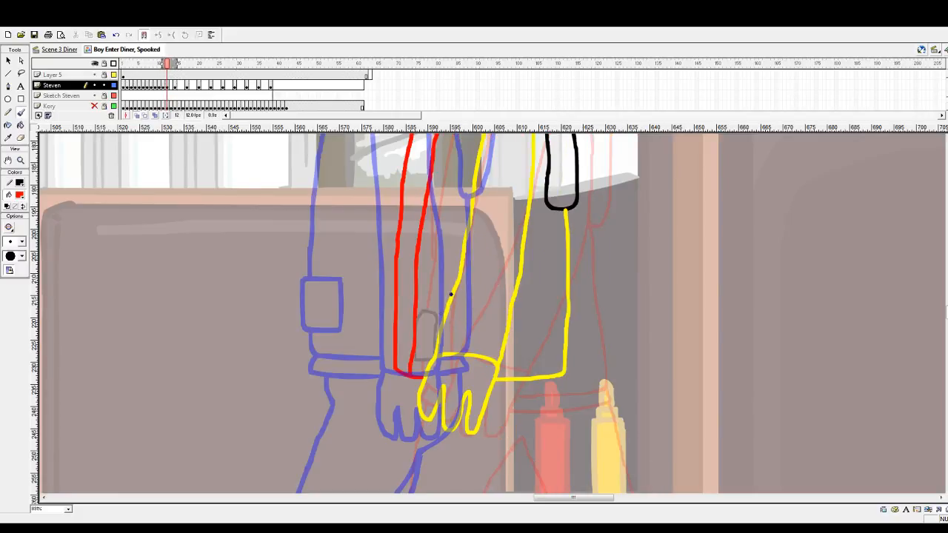
{"action": "mouse_move", "coordinate": [451, 296]}
{"action": "left_mouse_down"}
{"action": "mouse_move", "coordinate": [432, 297]}
{"action": "mouse_move", "coordinate": [427, 333]}
{"action": "left_mouse_up"}
{"action": "scroll", "coordinate": [434, 339], "scroll_direction": "down", "scroll_amount": 3}
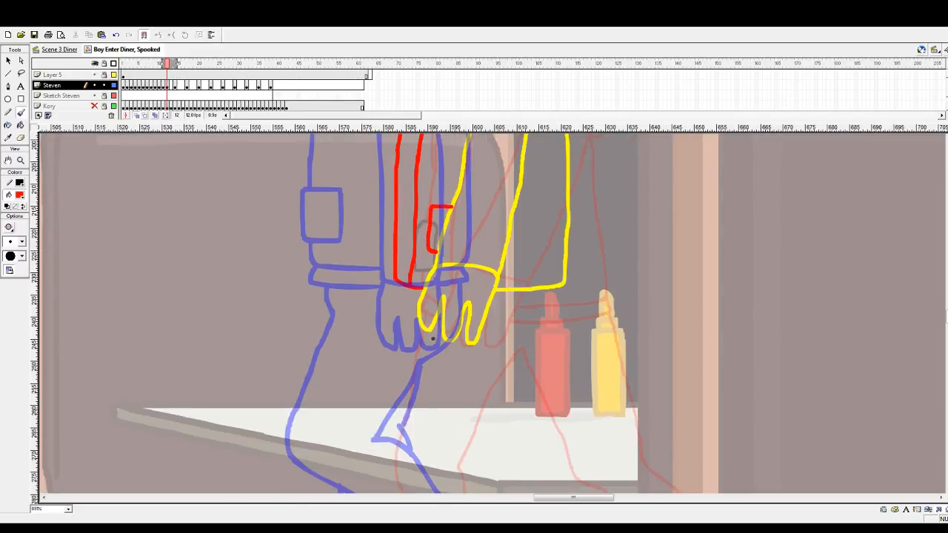
{"action": "mouse_move", "coordinate": [399, 284]}
{"action": "left_mouse_down"}
{"action": "mouse_move", "coordinate": [404, 304]}
{"action": "mouse_move", "coordinate": [424, 303]}
{"action": "left_mouse_up"}
{"action": "mouse_move", "coordinate": [556, 292]}
{"action": "left_mouse_down"}
{"action": "mouse_move", "coordinate": [567, 296]}
{"action": "mouse_move", "coordinate": [496, 304]}
{"action": "left_mouse_up"}
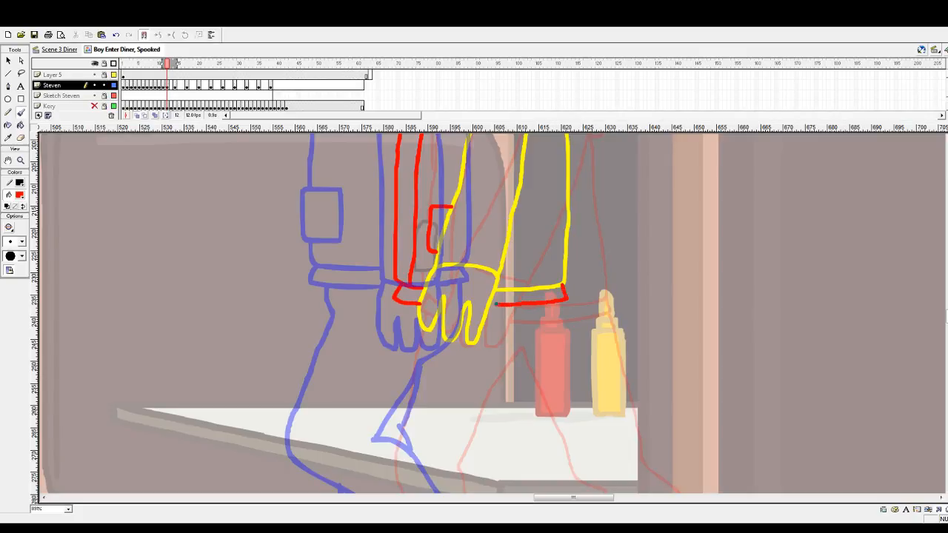
Step: Draw both sides of the rear leg's thigh in red, from below the hand and from the jacket hem down to the knee
{"action": "scroll", "coordinate": [506, 332], "scroll_direction": "down", "scroll_amount": 4}
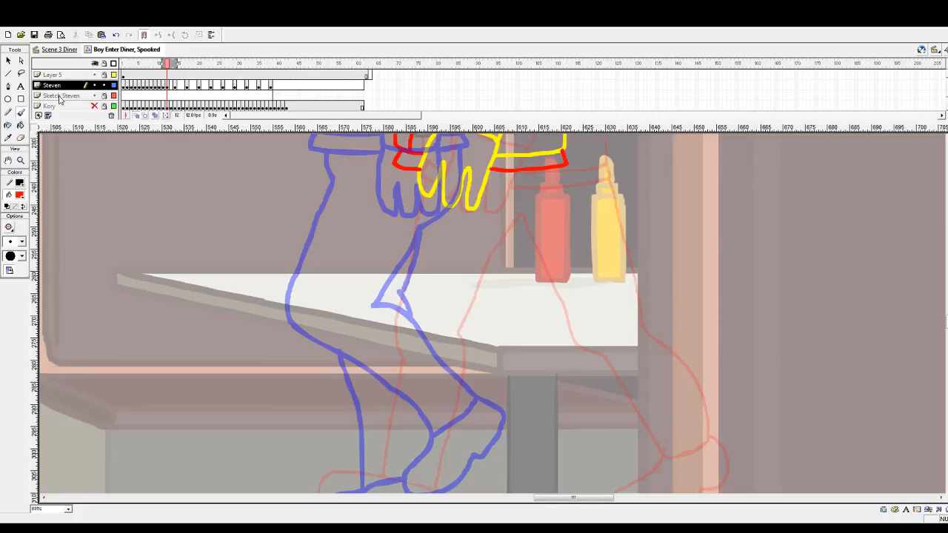
{"action": "left_click_drag", "start_coordinate": [573, 498], "coordinate": [577, 497]}
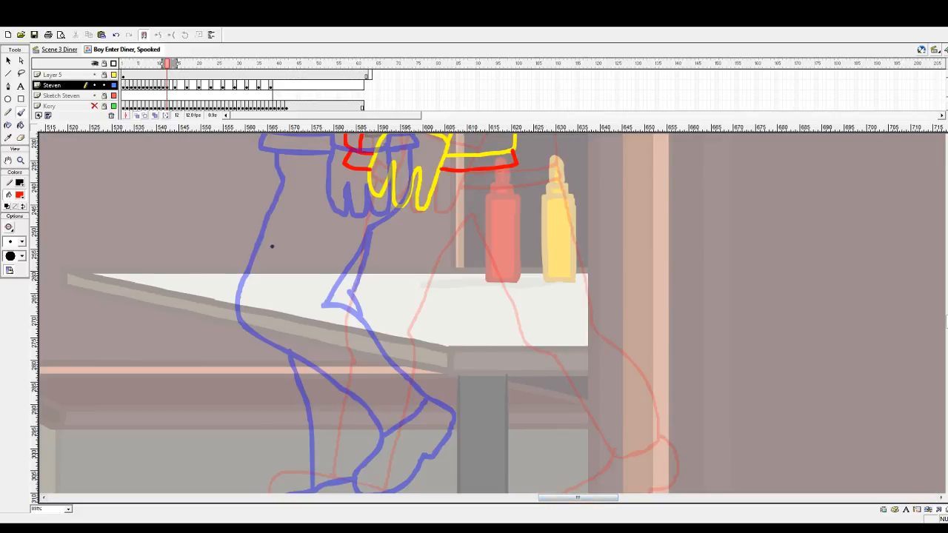
{"action": "scroll", "coordinate": [271, 246], "scroll_direction": "down", "scroll_amount": 2}
{"action": "scroll", "coordinate": [311, 265], "scroll_direction": "up", "scroll_amount": 4}
{"action": "scroll", "coordinate": [319, 263], "scroll_direction": "down", "scroll_amount": 2}
{"action": "mouse_move", "coordinate": [407, 201]}
{"action": "left_mouse_down"}
{"action": "mouse_move", "coordinate": [412, 325]}
{"action": "mouse_move", "coordinate": [439, 347]}
{"action": "left_mouse_up"}
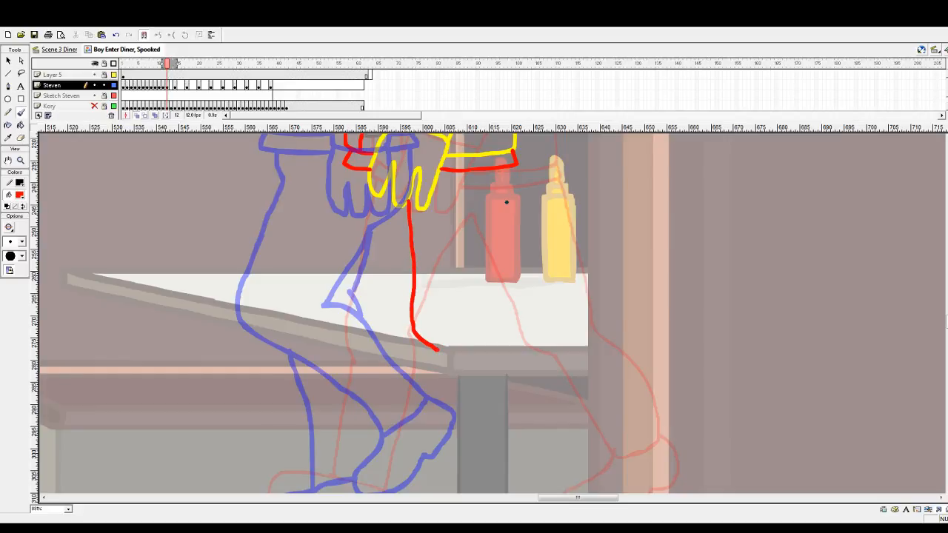
{"action": "left_click_drag", "start_coordinate": [511, 170], "coordinate": [480, 302]}
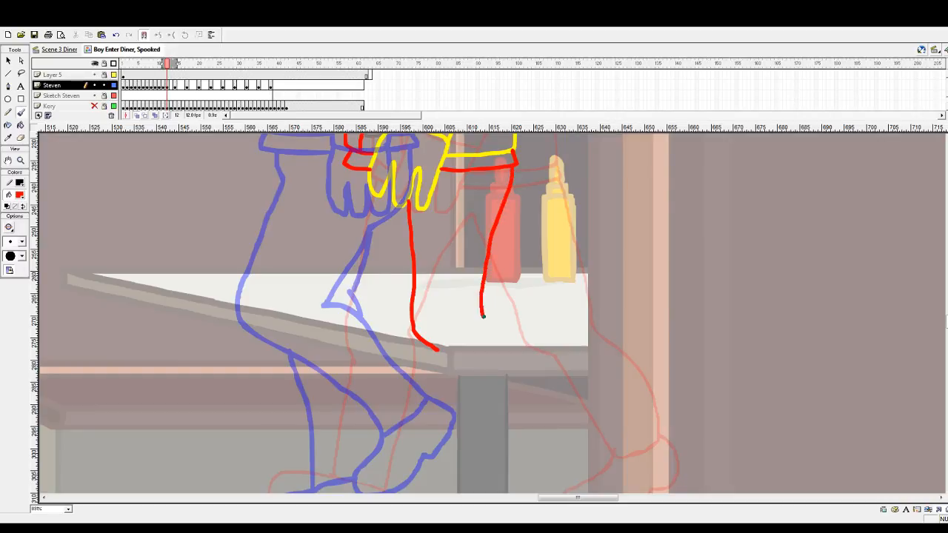
Step: Continue both sides of the rear leg in red down to the ankle, and outline its cuff and shoe
{"action": "scroll", "coordinate": [468, 305], "scroll_direction": "down", "scroll_amount": 3}
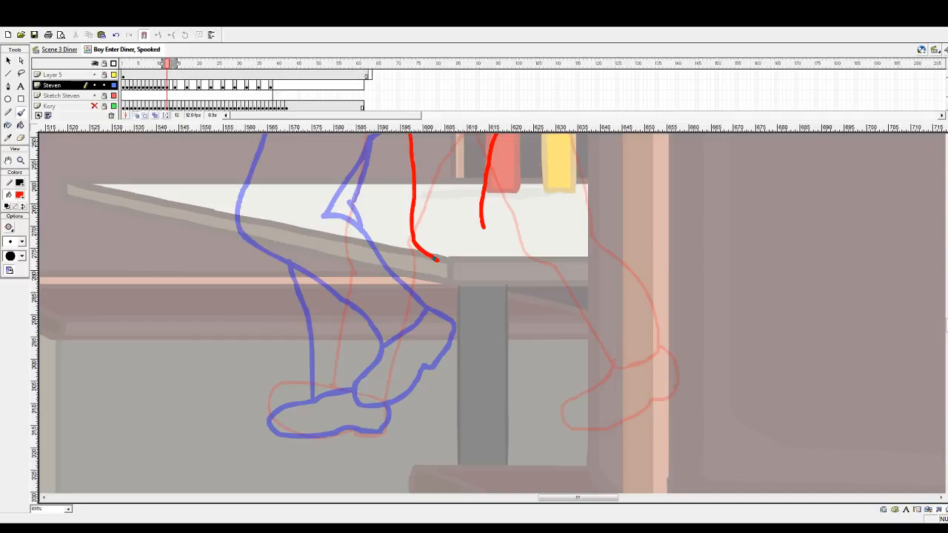
{"action": "left_click_drag", "start_coordinate": [437, 259], "coordinate": [496, 363]}
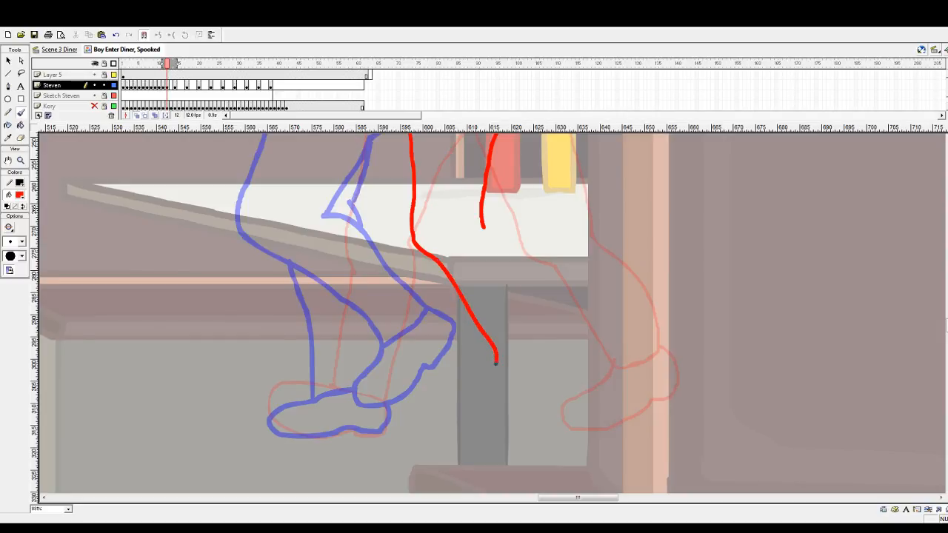
{"action": "mouse_move", "coordinate": [483, 225]}
{"action": "left_mouse_down"}
{"action": "mouse_move", "coordinate": [536, 281]}
{"action": "mouse_move", "coordinate": [567, 341]}
{"action": "left_mouse_up"}
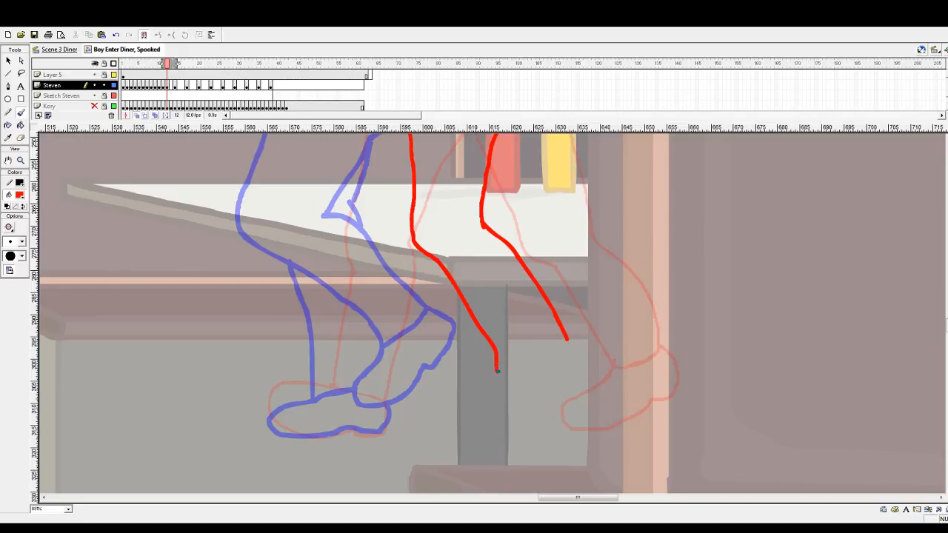
{"action": "mouse_move", "coordinate": [498, 370]}
{"action": "left_mouse_down"}
{"action": "mouse_move", "coordinate": [540, 366]}
{"action": "mouse_move", "coordinate": [567, 341]}
{"action": "mouse_move", "coordinate": [590, 390]}
{"action": "mouse_move", "coordinate": [548, 402]}
{"action": "mouse_move", "coordinate": [522, 427]}
{"action": "mouse_move", "coordinate": [463, 432]}
{"action": "mouse_move", "coordinate": [467, 406]}
{"action": "mouse_move", "coordinate": [500, 368]}
{"action": "left_mouse_up"}
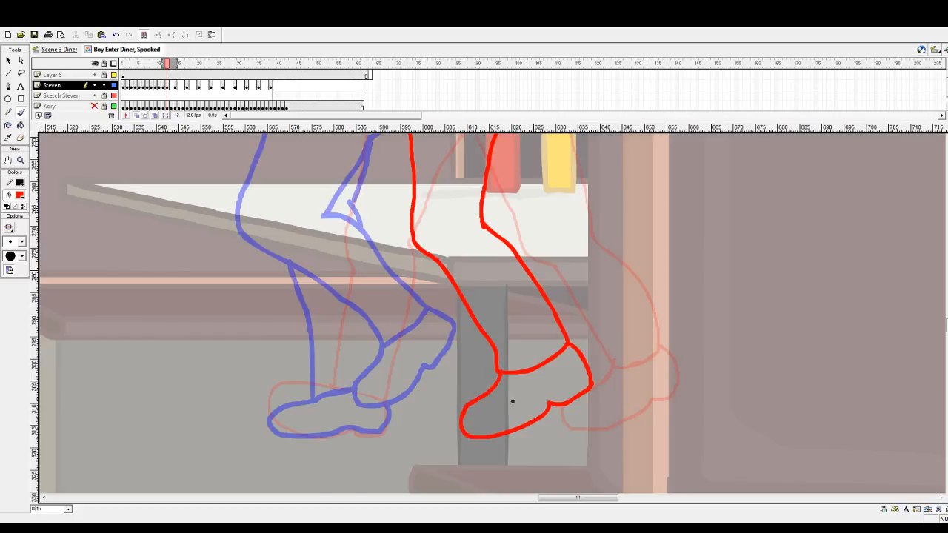
Step: Draw the front leg in red from the jacket hem to the ankle on both sides, and outline its shoe flat on the floor
{"action": "scroll", "coordinate": [512, 400], "scroll_direction": "up", "scroll_amount": 3}
{"action": "scroll", "coordinate": [511, 398], "scroll_direction": "down", "scroll_amount": 2}
{"action": "scroll", "coordinate": [341, 333], "scroll_direction": "down", "scroll_amount": 1}
{"action": "scroll", "coordinate": [328, 324], "scroll_direction": "up", "scroll_amount": 4}
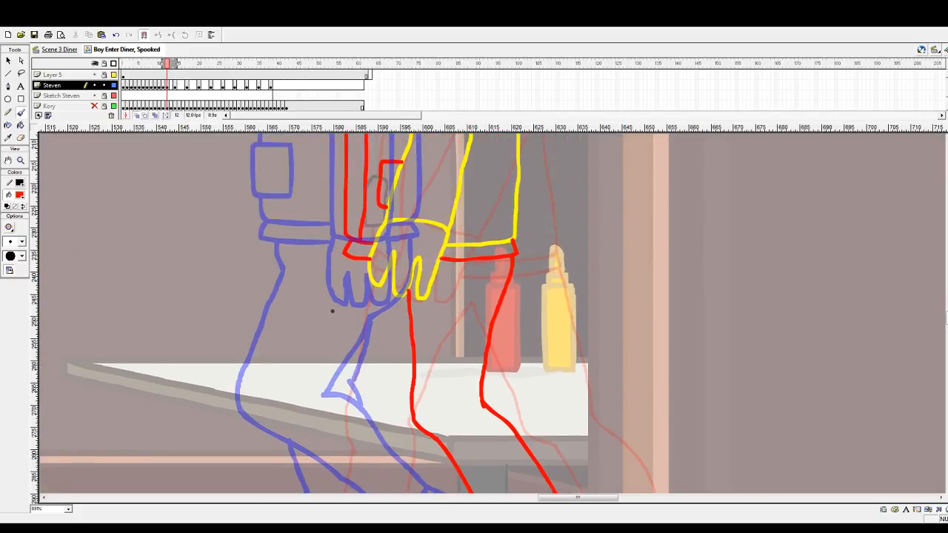
{"action": "scroll", "coordinate": [334, 313], "scroll_direction": "down", "scroll_amount": 2}
{"action": "mouse_move", "coordinate": [352, 169]}
{"action": "left_mouse_down"}
{"action": "mouse_move", "coordinate": [312, 299]}
{"action": "mouse_move", "coordinate": [310, 339]}
{"action": "mouse_move", "coordinate": [323, 362]}
{"action": "left_mouse_up"}
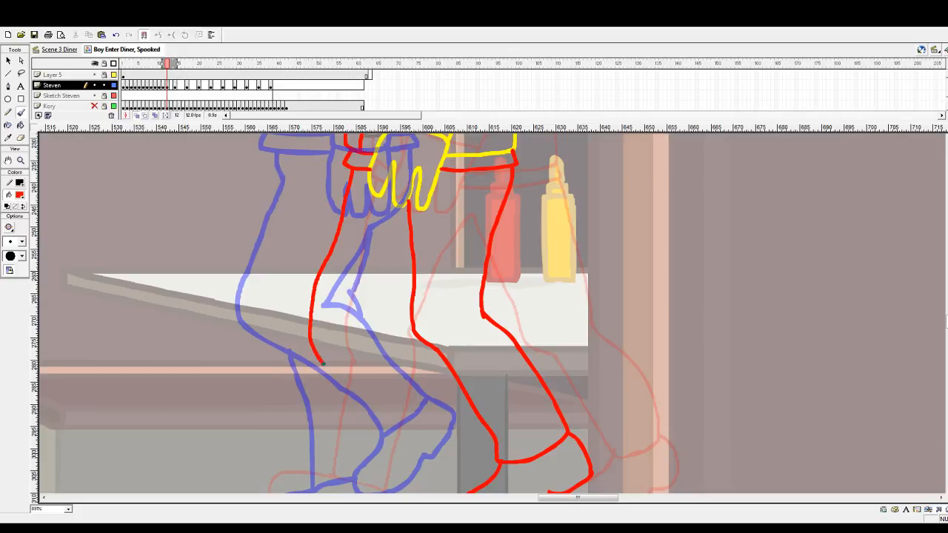
{"action": "scroll", "coordinate": [323, 304], "scroll_direction": "down", "scroll_amount": 2}
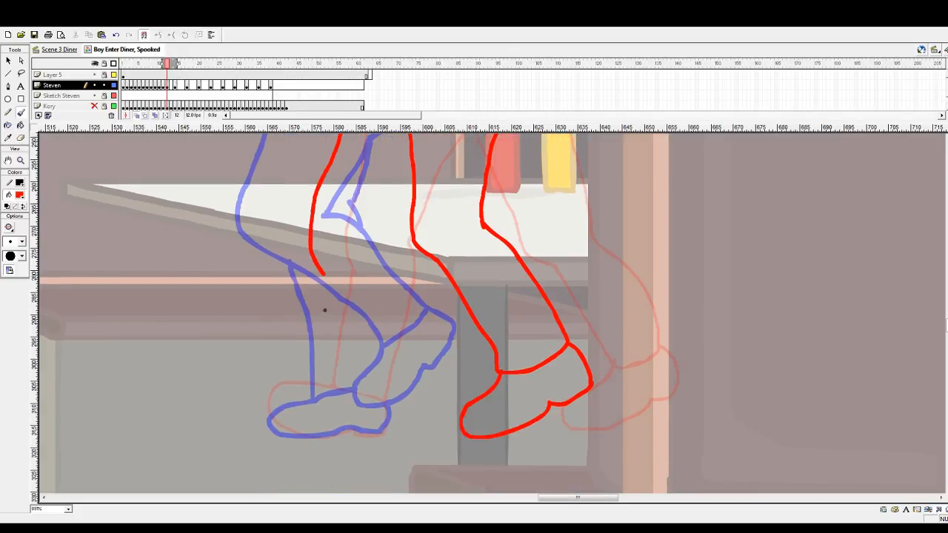
{"action": "left_click_drag", "start_coordinate": [320, 270], "coordinate": [325, 384]}
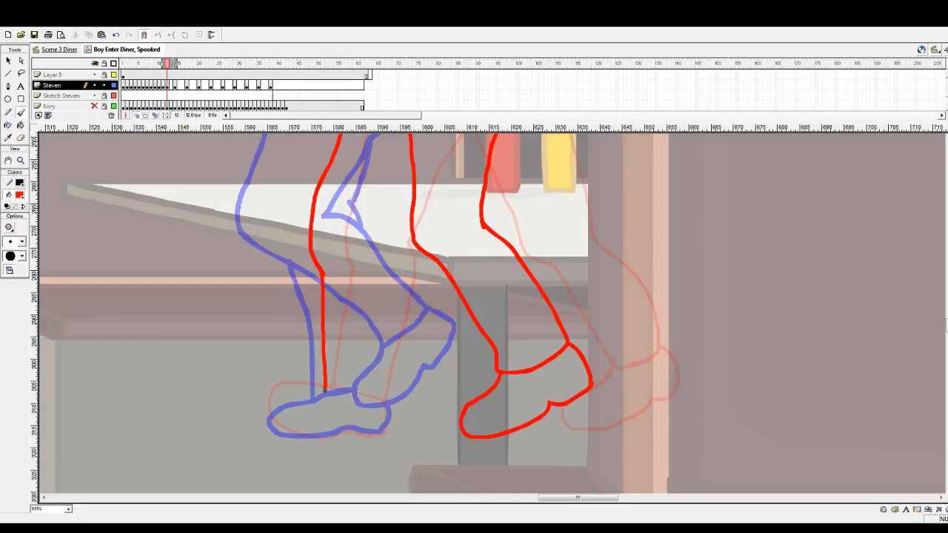
{"action": "mouse_move", "coordinate": [410, 209]}
{"action": "left_mouse_down"}
{"action": "mouse_move", "coordinate": [388, 240]}
{"action": "mouse_move", "coordinate": [389, 404]}
{"action": "left_mouse_up"}
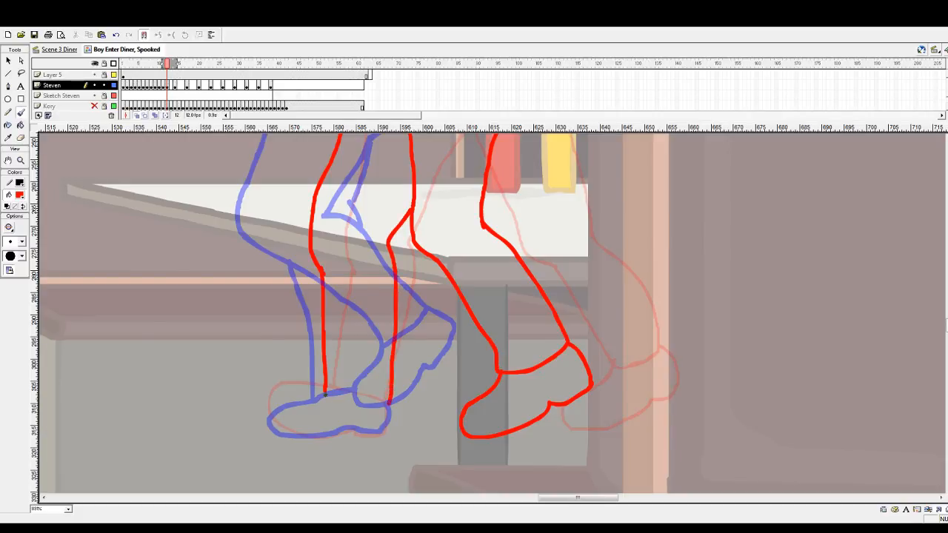
{"action": "mouse_move", "coordinate": [388, 404]}
{"action": "left_mouse_down"}
{"action": "mouse_move", "coordinate": [322, 394]}
{"action": "mouse_move", "coordinate": [336, 400]}
{"action": "mouse_move", "coordinate": [278, 404]}
{"action": "mouse_move", "coordinate": [266, 421]}
{"action": "mouse_move", "coordinate": [283, 437]}
{"action": "mouse_move", "coordinate": [349, 425]}
{"action": "mouse_move", "coordinate": [380, 435]}
{"action": "mouse_move", "coordinate": [385, 405]}
{"action": "left_mouse_up"}
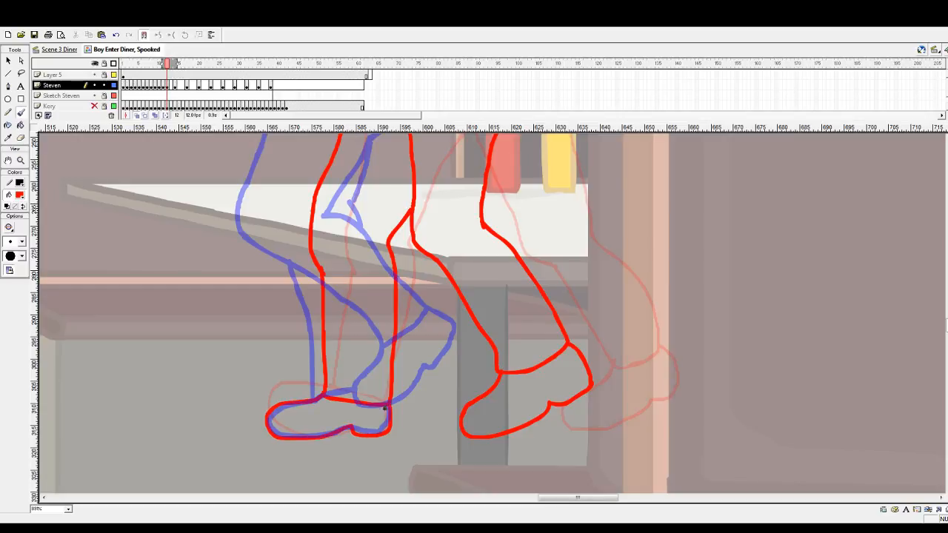
Step: Review the finished figure in frame 12, and go to frame 13 on the Steven layer
{"action": "scroll", "coordinate": [343, 411], "scroll_direction": "up", "scroll_amount": 5}
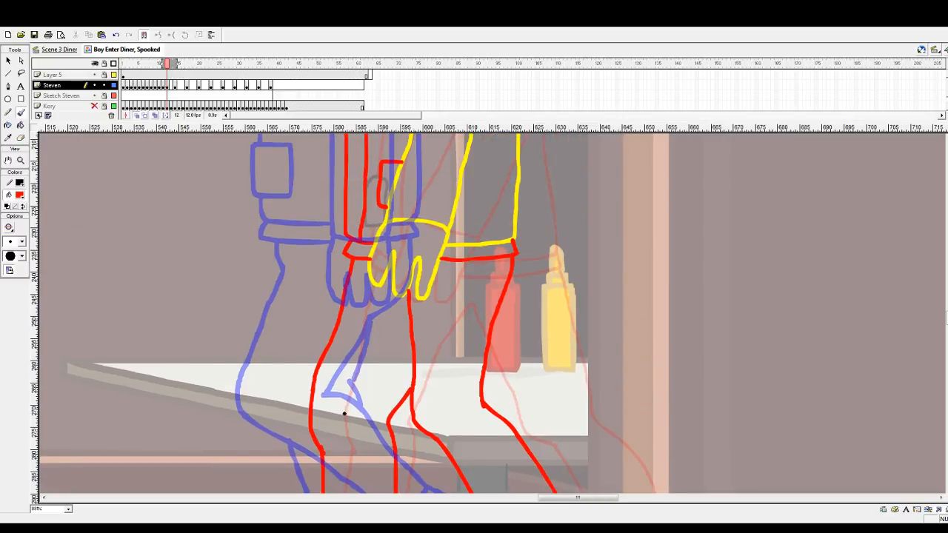
{"action": "scroll", "coordinate": [345, 379], "scroll_direction": "up", "scroll_amount": 5}
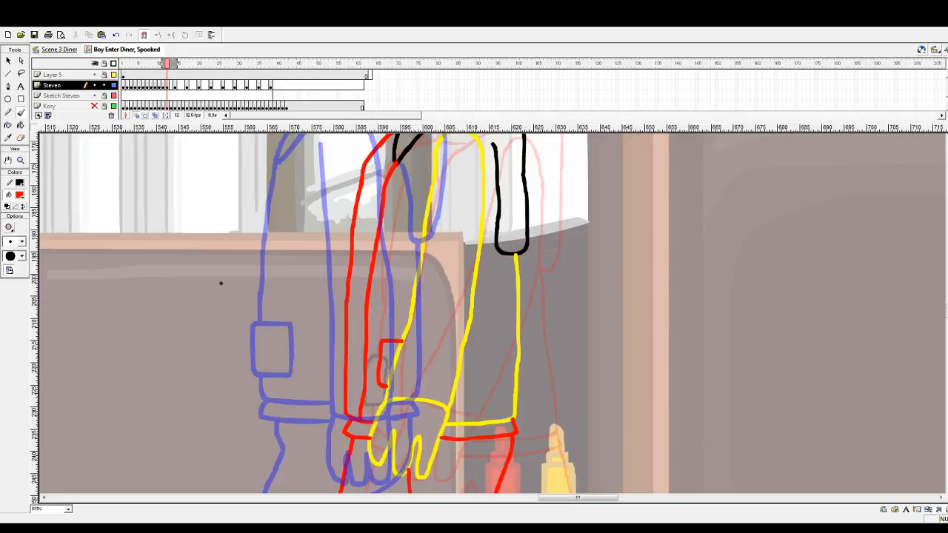
{"action": "scroll", "coordinate": [223, 284], "scroll_direction": "down", "scroll_amount": 5}
{"action": "left_click", "coordinate": [21, 160]}
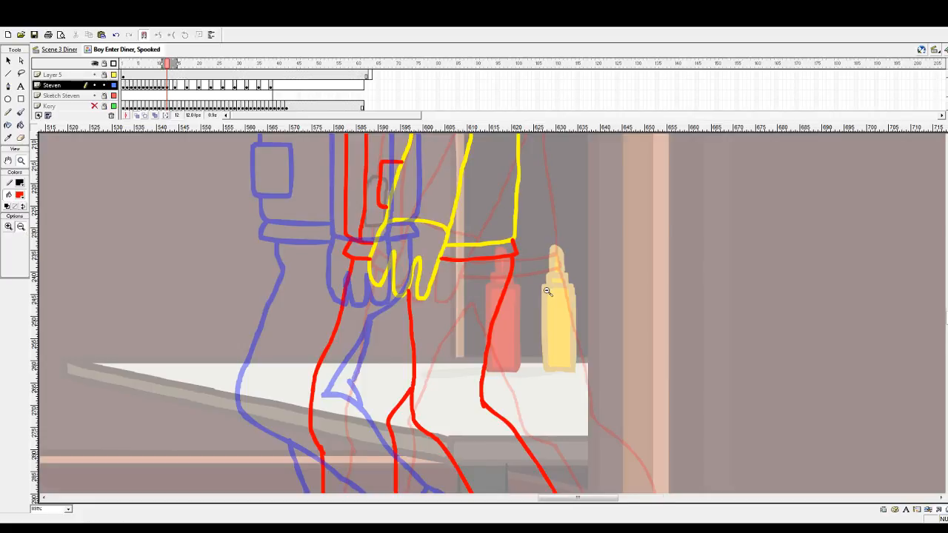
{"action": "left_click", "coordinate": [546, 291], "text": "alt"}
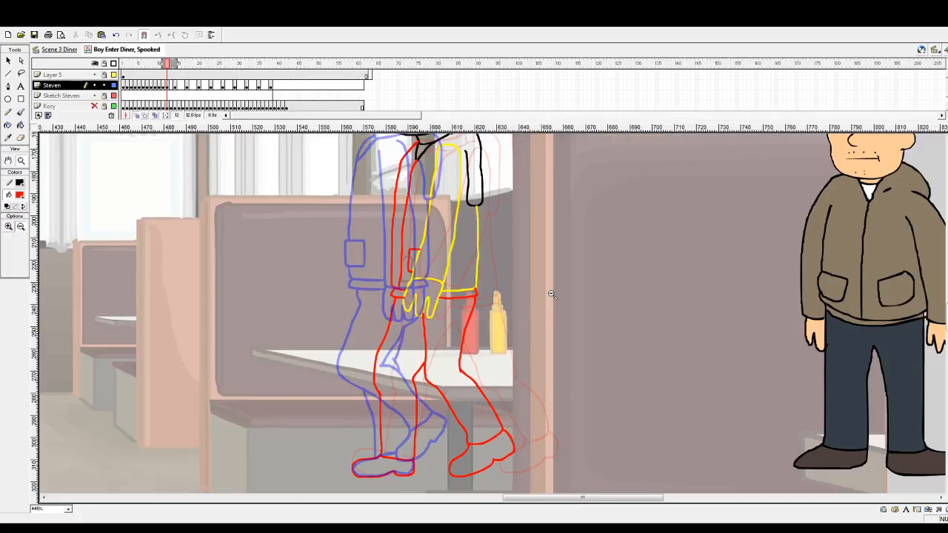
{"action": "scroll", "coordinate": [551, 295], "scroll_direction": "up", "scroll_amount": 3}
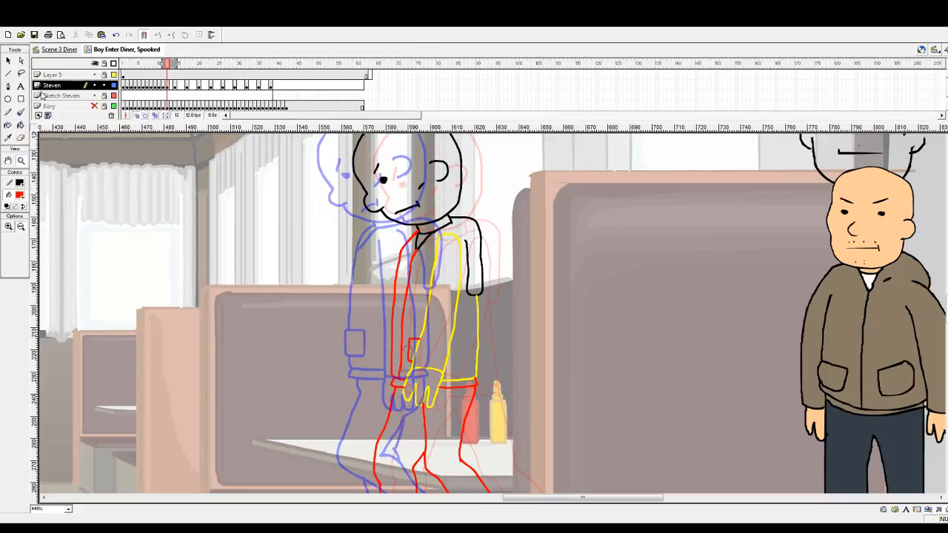
{"action": "left_click", "coordinate": [173, 87]}
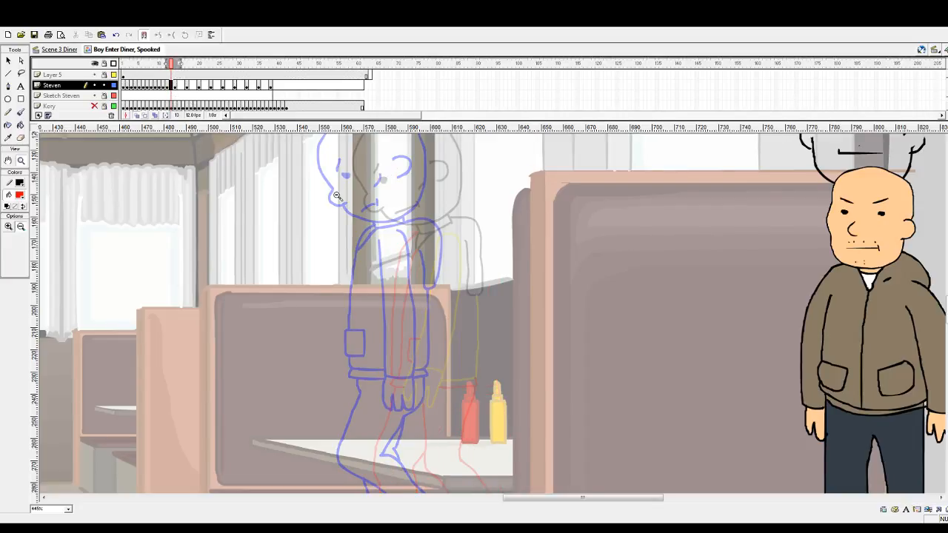
{"action": "scroll", "coordinate": [207, 215], "scroll_direction": "up", "scroll_amount": 2}
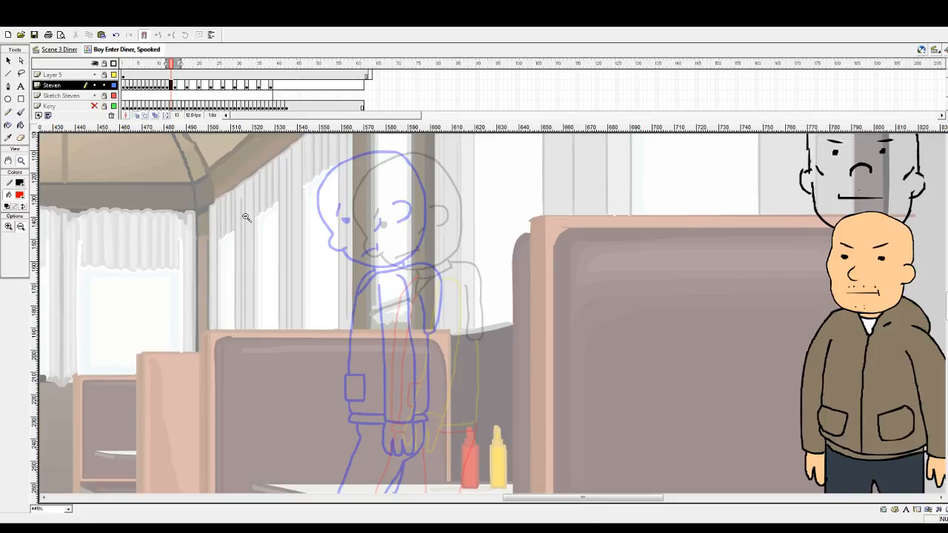
{"action": "left_click_drag", "start_coordinate": [309, 151], "coordinate": [488, 279]}
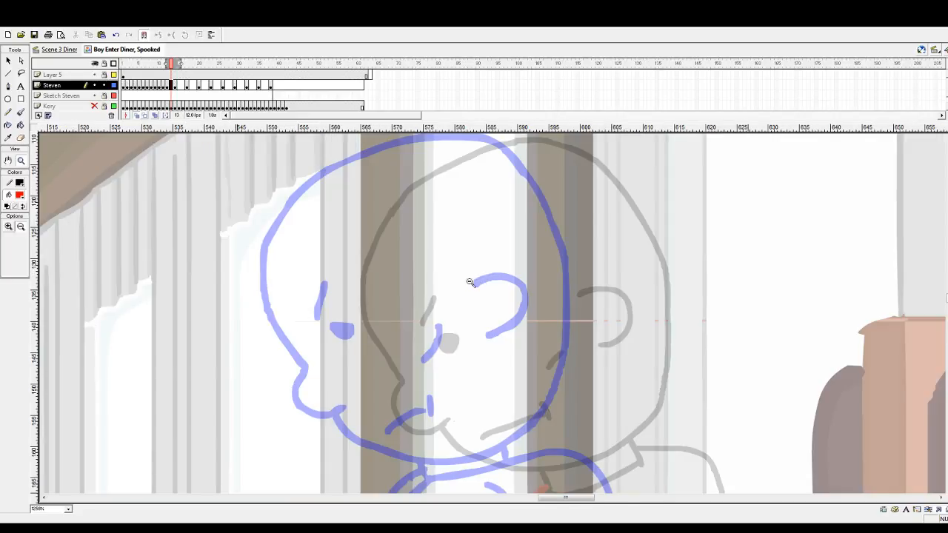
Step: Choose a larger brush size, and draw the eye dot, the slanted brow above it and the ear curve in red
{"action": "left_click", "coordinate": [20, 112]}
{"action": "left_click", "coordinate": [22, 242]}
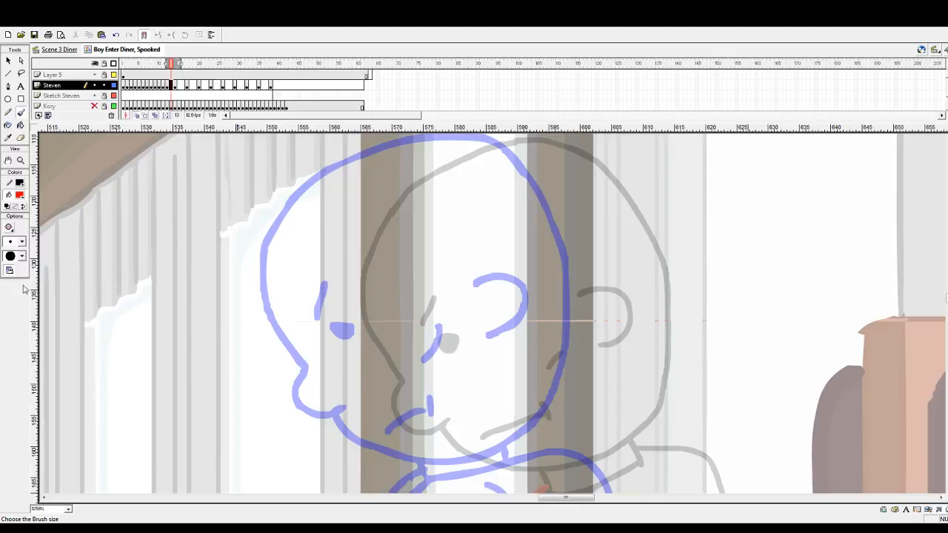
{"action": "left_click", "coordinate": [22, 306]}
{"action": "left_click_drag", "start_coordinate": [391, 332], "coordinate": [395, 333]}
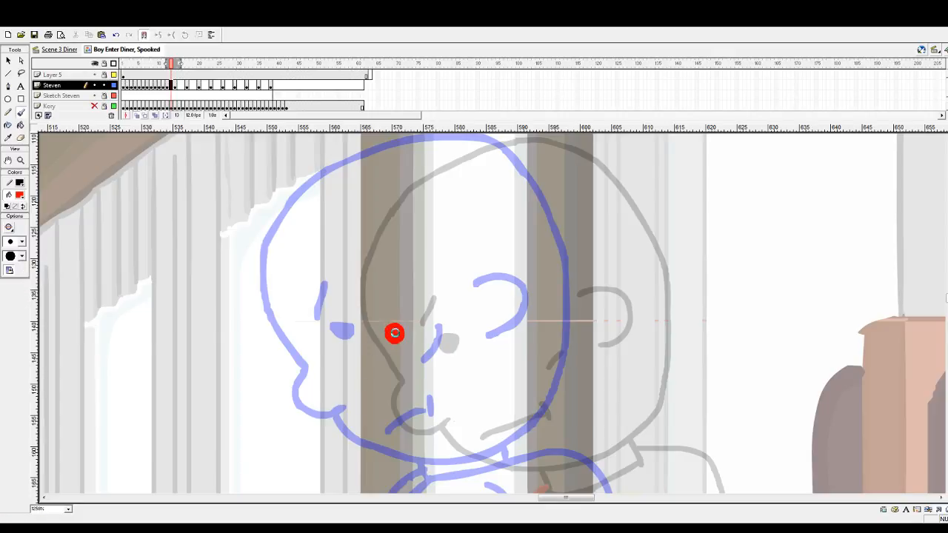
{"action": "left_click_drag", "start_coordinate": [379, 285], "coordinate": [368, 314]}
{"action": "mouse_move", "coordinate": [477, 282]}
{"action": "left_mouse_down"}
{"action": "mouse_move", "coordinate": [510, 278]}
{"action": "mouse_move", "coordinate": [522, 295]}
{"action": "mouse_move", "coordinate": [515, 324]}
{"action": "mouse_move", "coordinate": [486, 336]}
{"action": "left_mouse_up"}
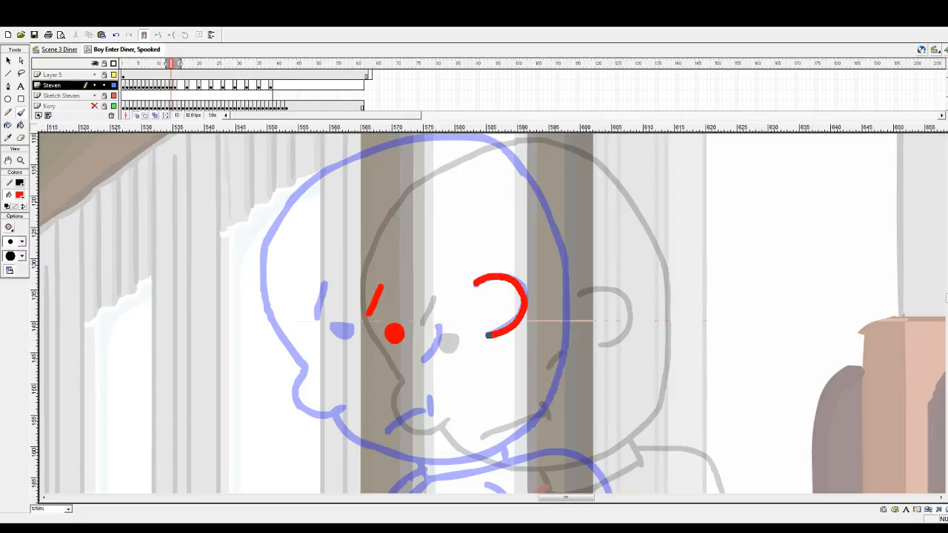
Step: Move the red ear curve horizontally to midway between the ears of the two onion-skinned heads
{"action": "left_click", "coordinate": [9, 61]}
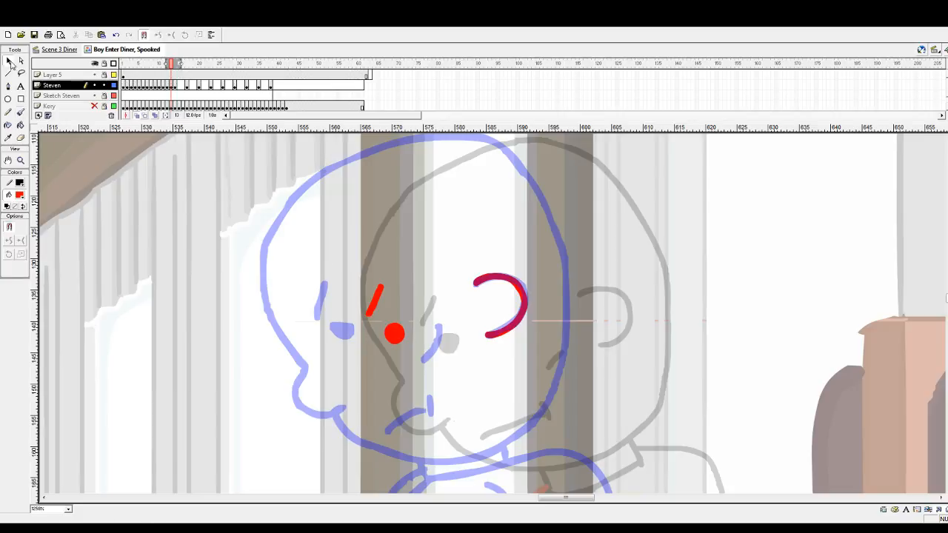
{"action": "left_click", "coordinate": [508, 284]}
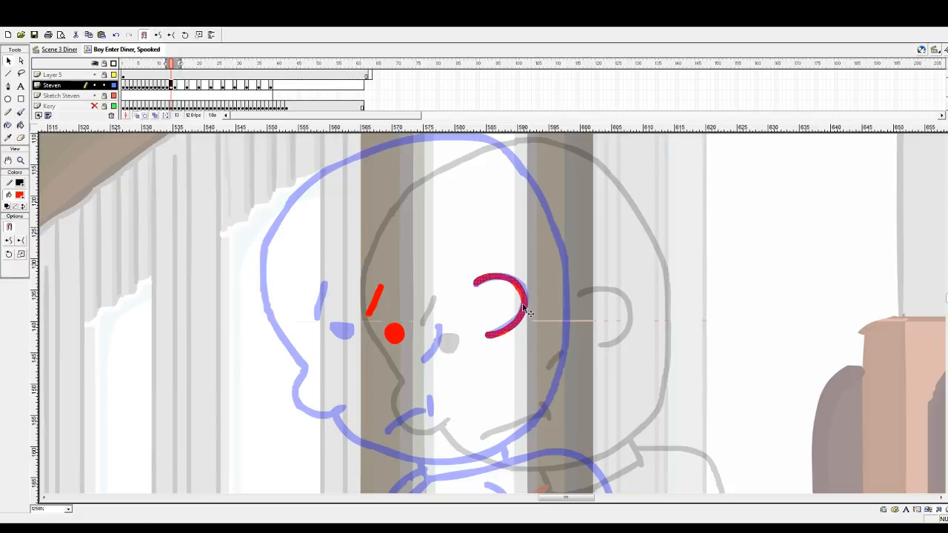
{"action": "left_click_drag", "start_coordinate": [528, 313], "coordinate": [578, 313]}
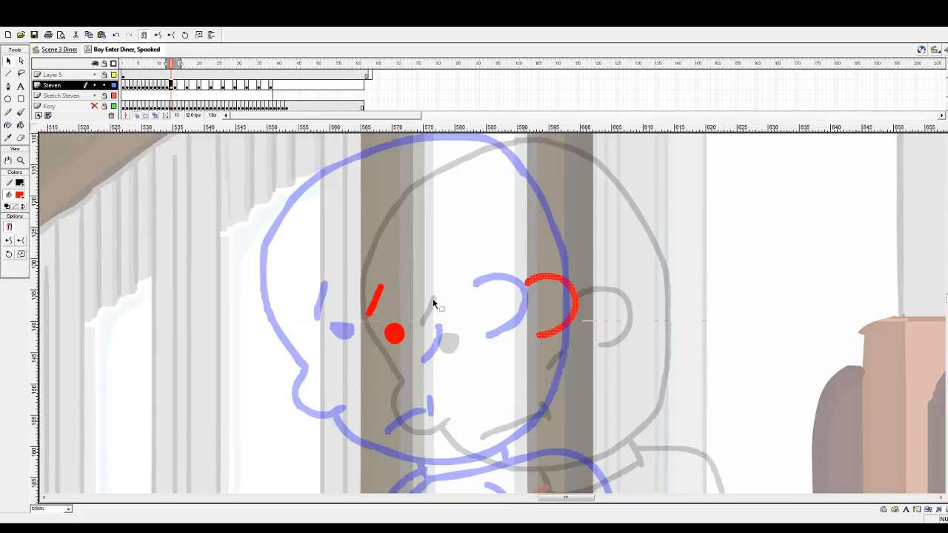
Step: Outline the bald head in red from the brow over the crown and down the back of the head to under the chin
{"action": "scroll", "coordinate": [433, 300], "scroll_direction": "down", "scroll_amount": 2}
{"action": "left_click", "coordinate": [20, 112]}
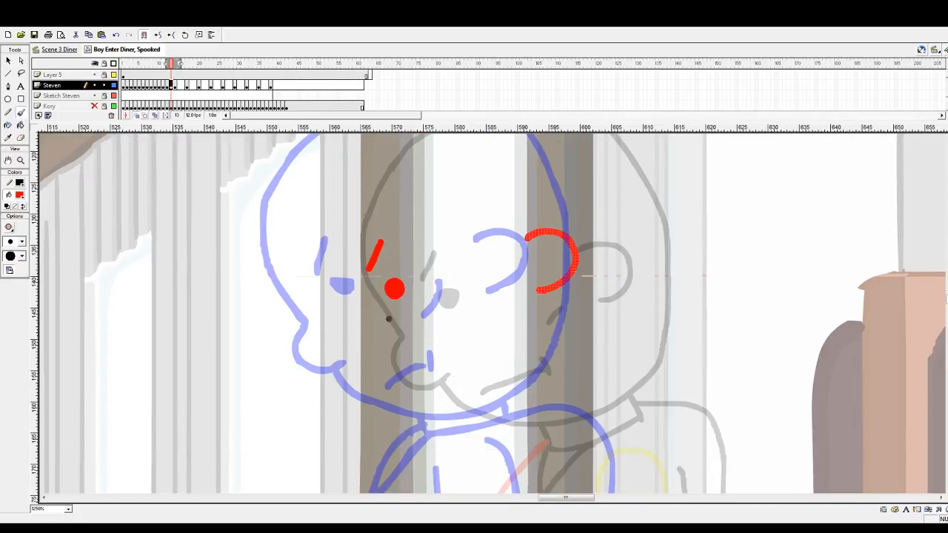
{"action": "scroll", "coordinate": [358, 341], "scroll_direction": "down", "scroll_amount": 2}
{"action": "scroll", "coordinate": [357, 335], "scroll_direction": "up", "scroll_amount": 2}
{"action": "scroll", "coordinate": [348, 340], "scroll_direction": "up", "scroll_amount": 2}
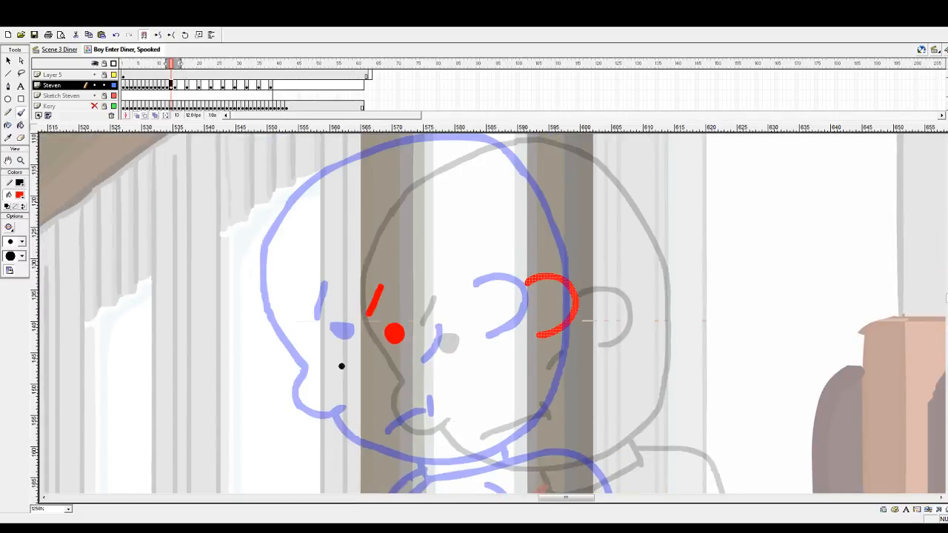
{"action": "mouse_move", "coordinate": [345, 371]}
{"action": "left_mouse_down"}
{"action": "mouse_move", "coordinate": [313, 299]}
{"action": "mouse_move", "coordinate": [328, 234]}
{"action": "mouse_move", "coordinate": [367, 184]}
{"action": "mouse_move", "coordinate": [459, 140]}
{"action": "mouse_move", "coordinate": [514, 141]}
{"action": "mouse_move", "coordinate": [550, 160]}
{"action": "mouse_move", "coordinate": [593, 236]}
{"action": "mouse_move", "coordinate": [608, 311]}
{"action": "left_mouse_up"}
{"action": "scroll", "coordinate": [608, 311], "scroll_direction": "down", "scroll_amount": 3}
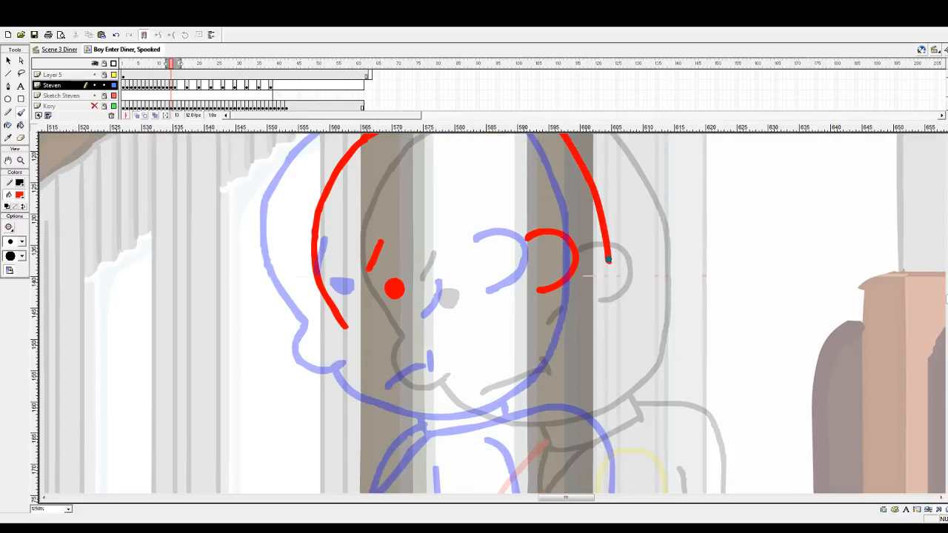
{"action": "mouse_move", "coordinate": [608, 259]}
{"action": "left_mouse_down"}
{"action": "mouse_move", "coordinate": [602, 326]}
{"action": "mouse_move", "coordinate": [568, 384]}
{"action": "mouse_move", "coordinate": [529, 407]}
{"action": "mouse_move", "coordinate": [454, 416]}
{"action": "left_mouse_up"}
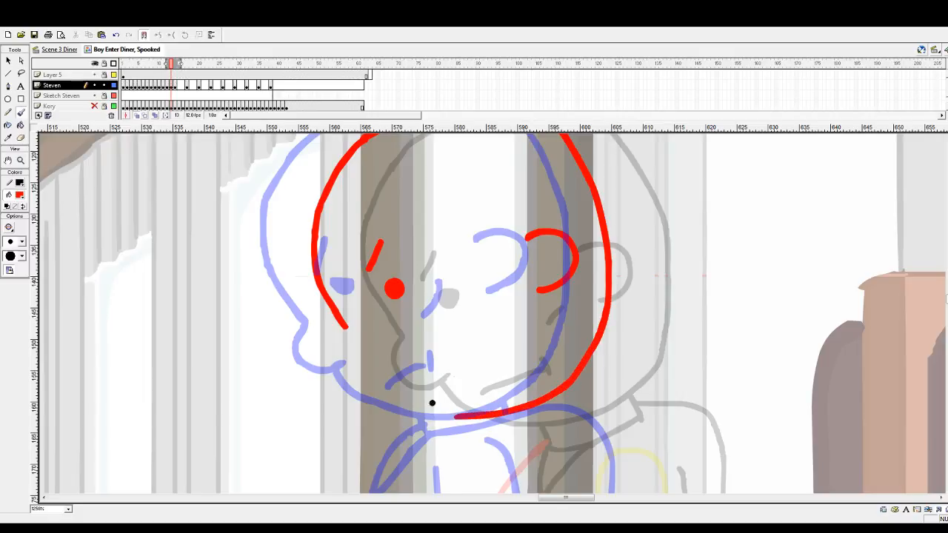
Step: Draw the nose in red from the end of the forehead line, and join it to the chin with a curved jaw line
{"action": "scroll", "coordinate": [381, 378], "scroll_direction": "down", "scroll_amount": 3}
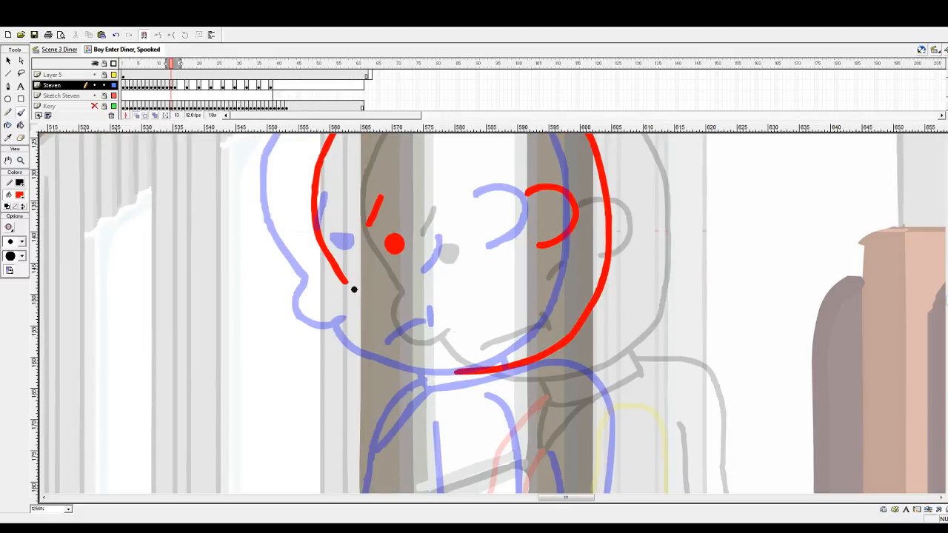
{"action": "mouse_move", "coordinate": [346, 282]}
{"action": "left_mouse_down"}
{"action": "mouse_move", "coordinate": [337, 314]}
{"action": "mouse_move", "coordinate": [349, 334]}
{"action": "mouse_move", "coordinate": [365, 341]}
{"action": "mouse_move", "coordinate": [406, 324]}
{"action": "mouse_move", "coordinate": [404, 342]}
{"action": "mouse_move", "coordinate": [446, 369]}
{"action": "left_mouse_up"}
{"action": "key", "text": "ctrl+z"}
{"action": "left_click_drag", "start_coordinate": [398, 335], "coordinate": [466, 371]}
{"action": "key", "text": "ctrl+z"}
{"action": "left_click_drag", "start_coordinate": [447, 369], "coordinate": [396, 332]}
Step: Draw the slanted mouth with its corner tick in red, and add the short slanted line between the eye and the ear
{"action": "left_click_drag", "start_coordinate": [492, 306], "coordinate": [440, 337]}
{"action": "scroll", "coordinate": [483, 284], "scroll_direction": "up", "scroll_amount": 2}
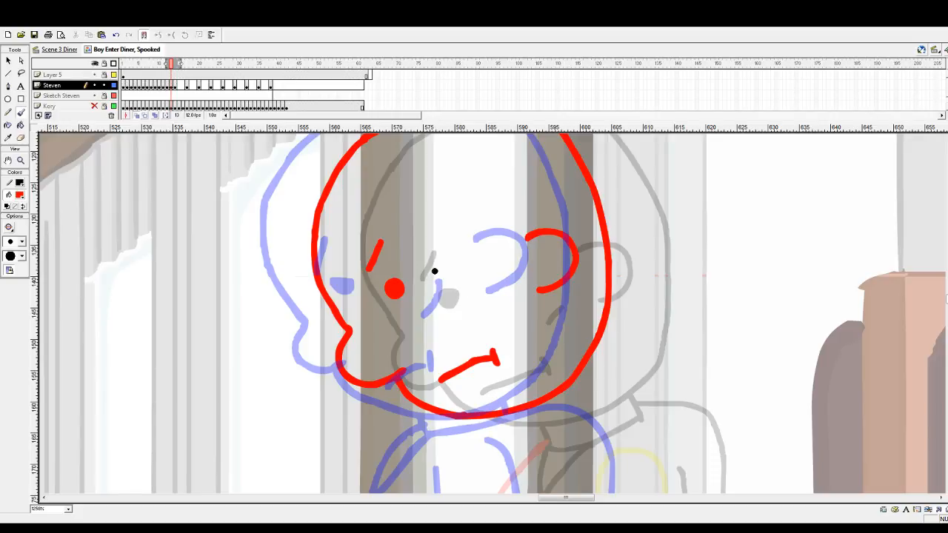
{"action": "key", "text": "."}
{"action": "scroll", "coordinate": [481, 311], "scroll_direction": "up", "scroll_amount": 6}
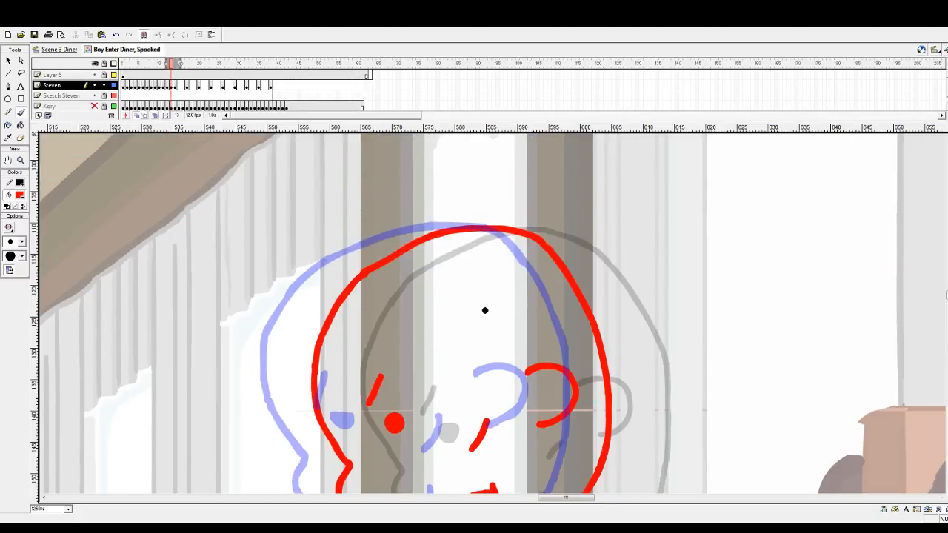
Step: Dot red beard stubble around the mouth of the head on frame 9
{"action": "scroll", "coordinate": [486, 329], "scroll_direction": "down", "scroll_amount": 8}
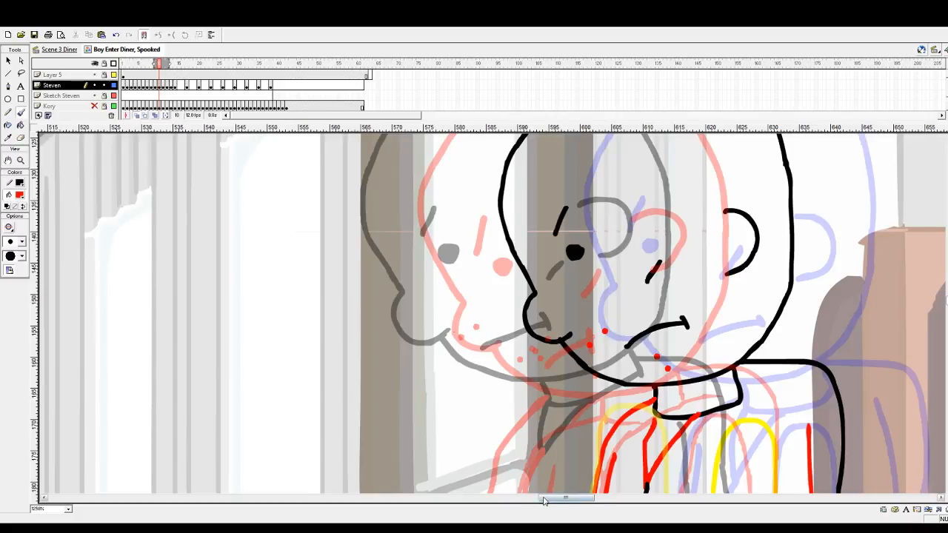
{"action": "left_click_drag", "start_coordinate": [546, 497], "coordinate": [561, 497]}
{"action": "left_click", "coordinate": [496, 357]}
{"action": "left_click", "coordinate": [506, 342]}
{"action": "left_click", "coordinate": [523, 359]}
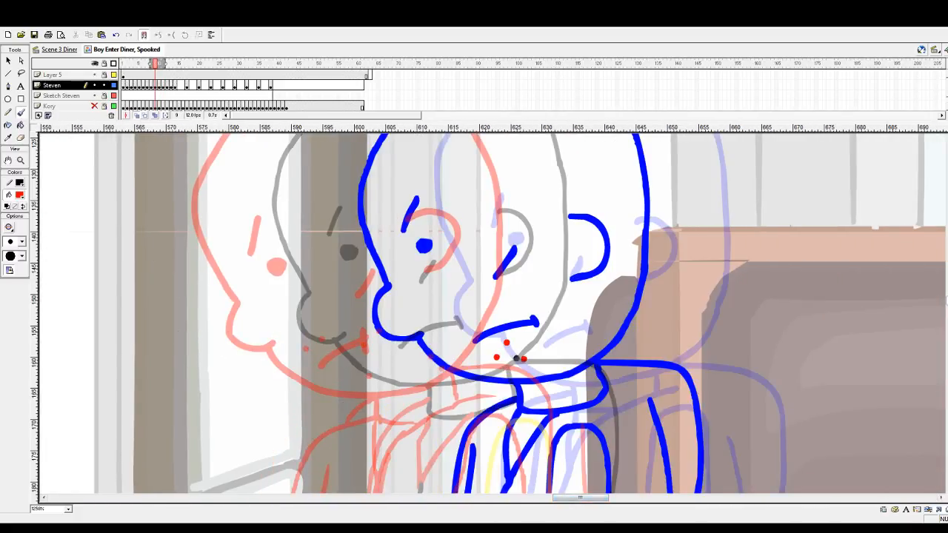
{"action": "left_click", "coordinate": [445, 336]}
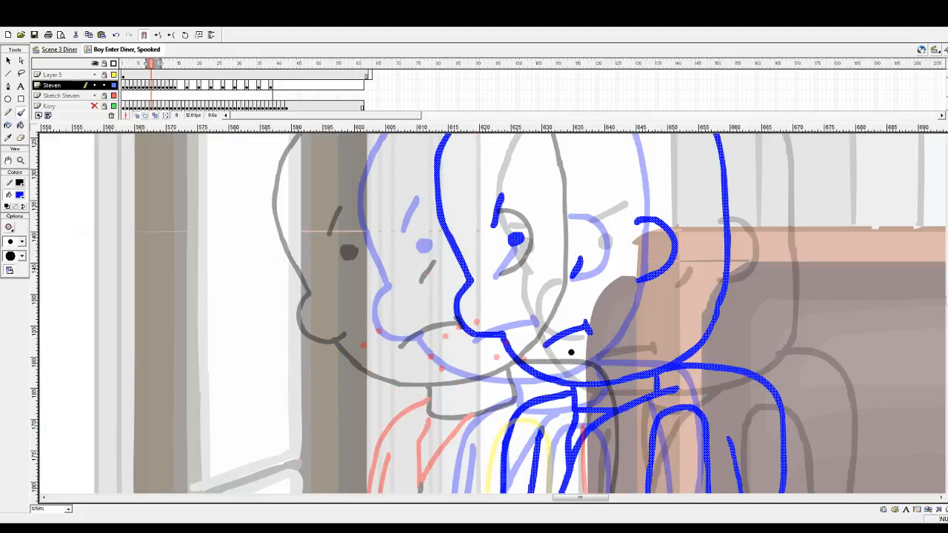
Step: Dot beard stubble around the mouth of the head on frame 8
{"action": "left_click", "coordinate": [545, 325]}
{"action": "left_click", "coordinate": [587, 361]}
{"action": "left_click", "coordinate": [569, 351]}
{"action": "left_click", "coordinate": [568, 368]}
Step: Add stubble dots above and below the mouth of the head on frame 7
{"action": "left_click_drag", "start_coordinate": [576, 497], "coordinate": [585, 497]}
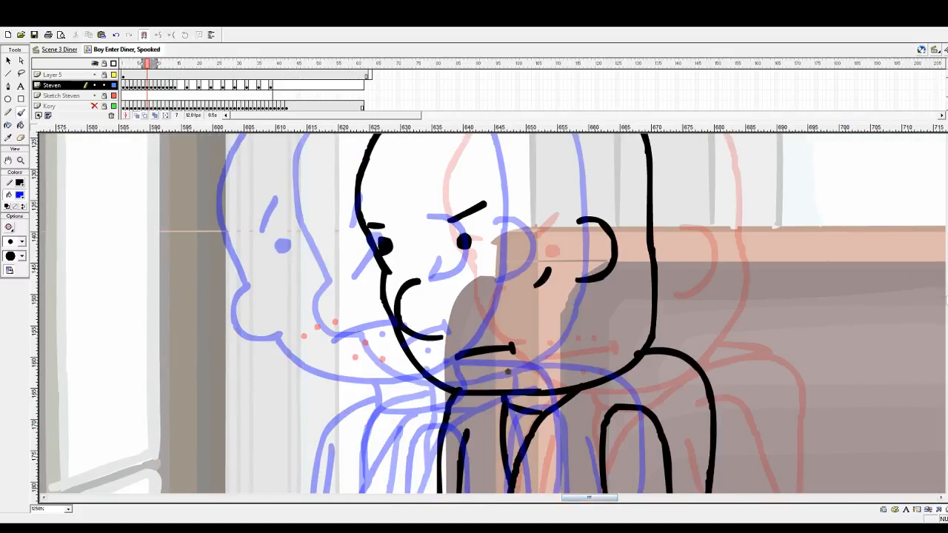
{"action": "left_click", "coordinate": [527, 381]}
{"action": "left_click", "coordinate": [442, 349]}
{"action": "left_click", "coordinate": [461, 343]}
{"action": "left_click", "coordinate": [503, 333]}
Step: Check the stubble across neighbouring frames, play the walk from frame 1, and view the whole character in the diner
{"action": "key", "text": "comma"}
{"action": "key", "text": "comma"}
{"action": "key", "text": "period"}
{"action": "key", "text": "period"}
{"action": "key", "text": "period"}
{"action": "key", "text": "period"}
{"action": "key", "text": "period"}
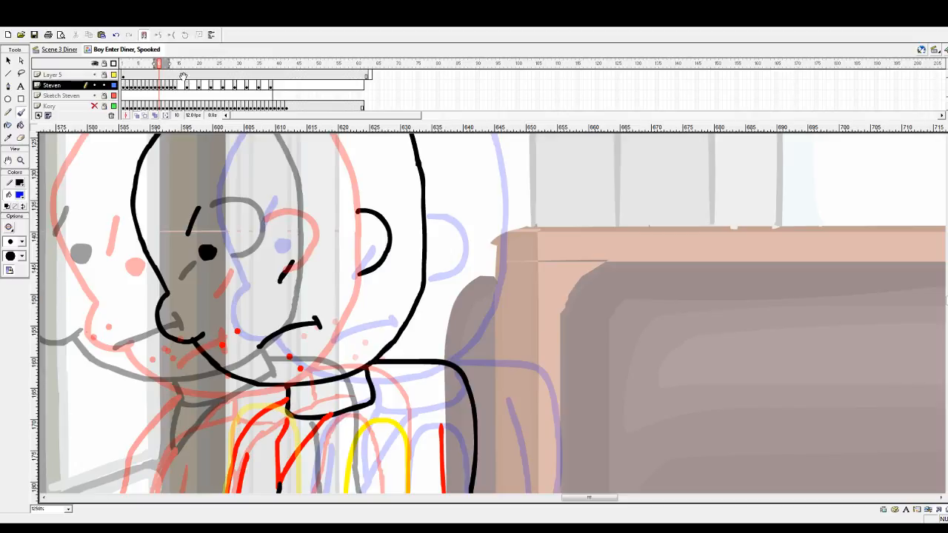
{"action": "left_click_drag", "start_coordinate": [159, 64], "coordinate": [123, 64]}
{"action": "key", "text": "Return"}
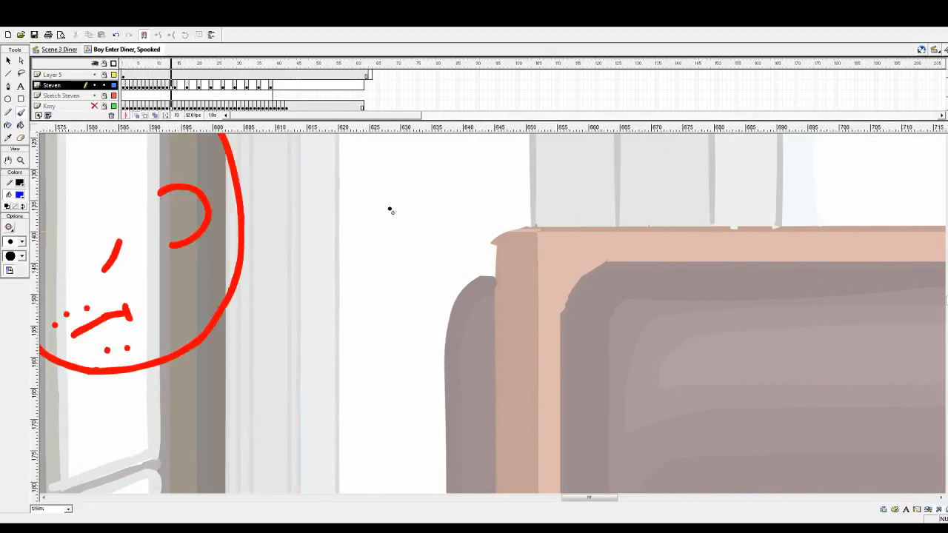
{"action": "left_click", "coordinate": [21, 160]}
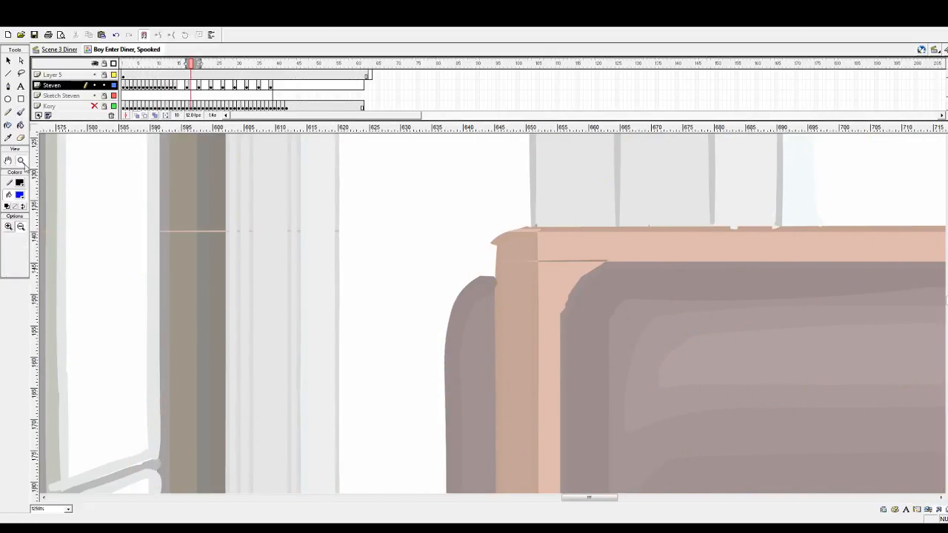
{"action": "left_click", "coordinate": [20, 226]}
{"action": "left_click", "coordinate": [348, 322]}
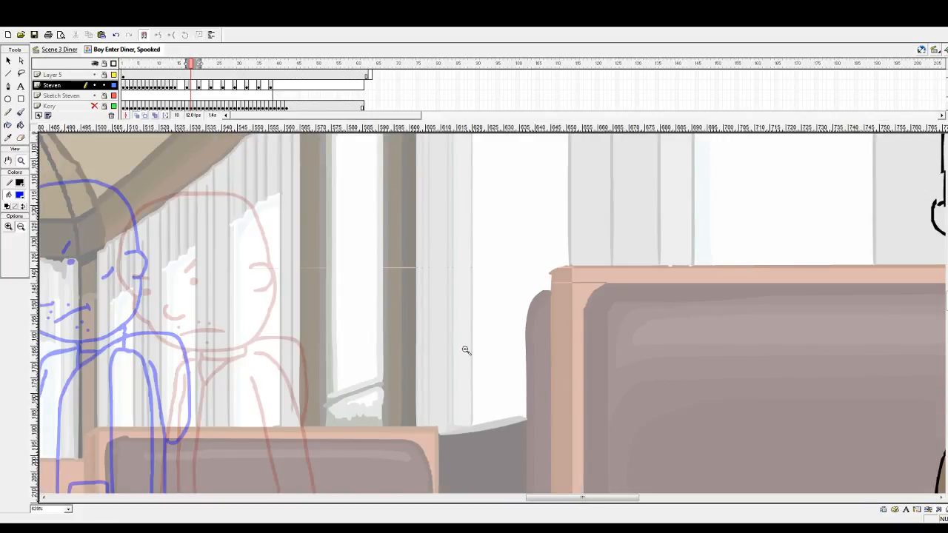
{"action": "left_click", "coordinate": [511, 372]}
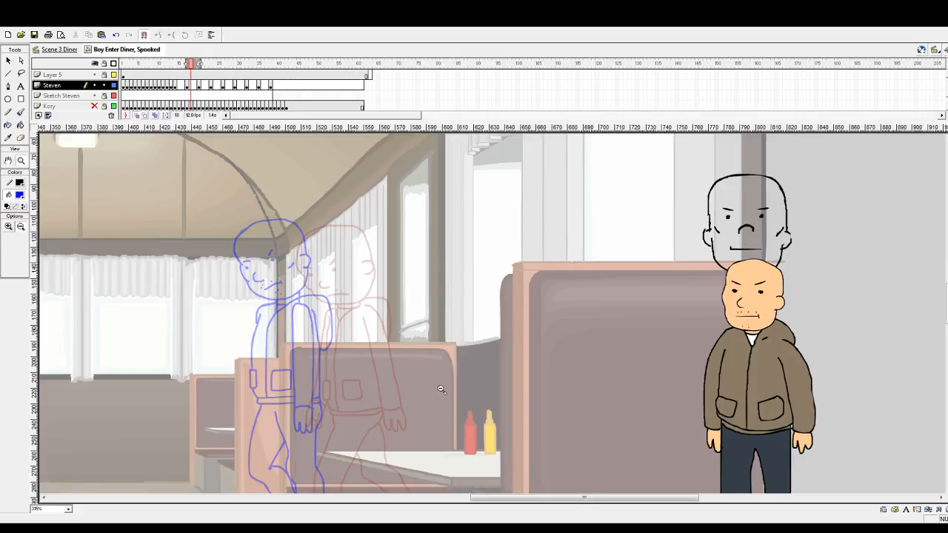
Step: On frame 13, draw the collar under the chin in blue, continuing into the shoulder and the rounded upper sleeve
{"action": "key", "text": "comma"}
{"action": "key", "text": "comma"}
{"action": "key", "text": "comma"}
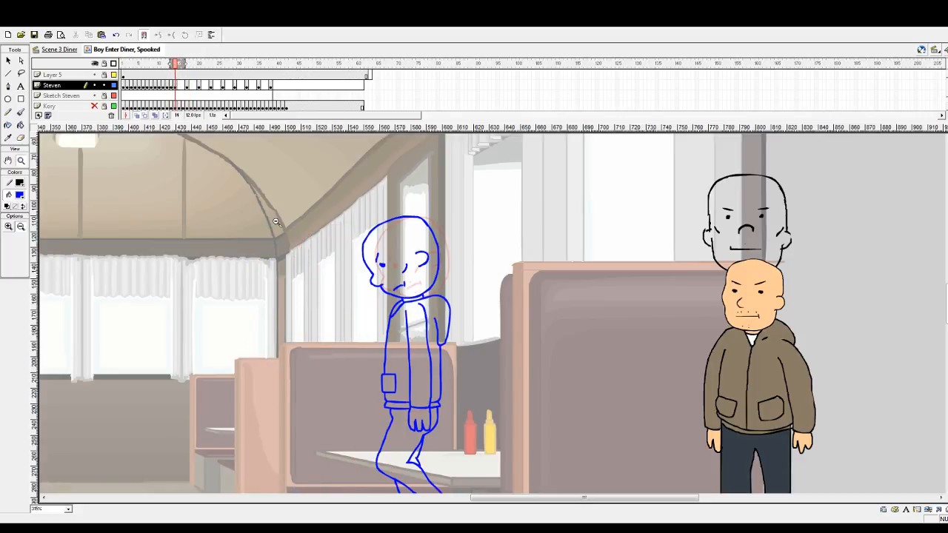
{"action": "key", "text": "comma"}
{"action": "key", "text": "comma"}
{"action": "scroll", "coordinate": [345, 243], "scroll_direction": "down", "scroll_amount": 3}
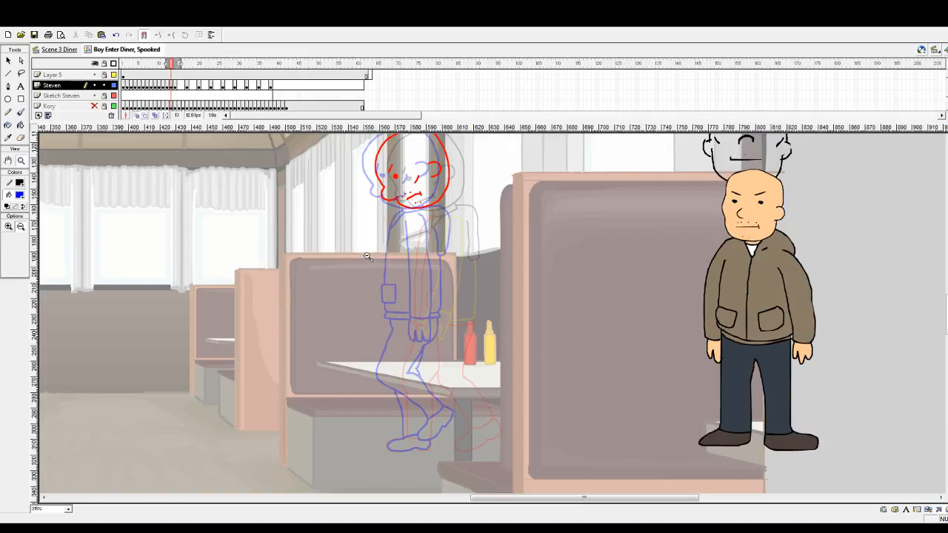
{"action": "left_click_drag", "start_coordinate": [372, 194], "coordinate": [556, 312]}
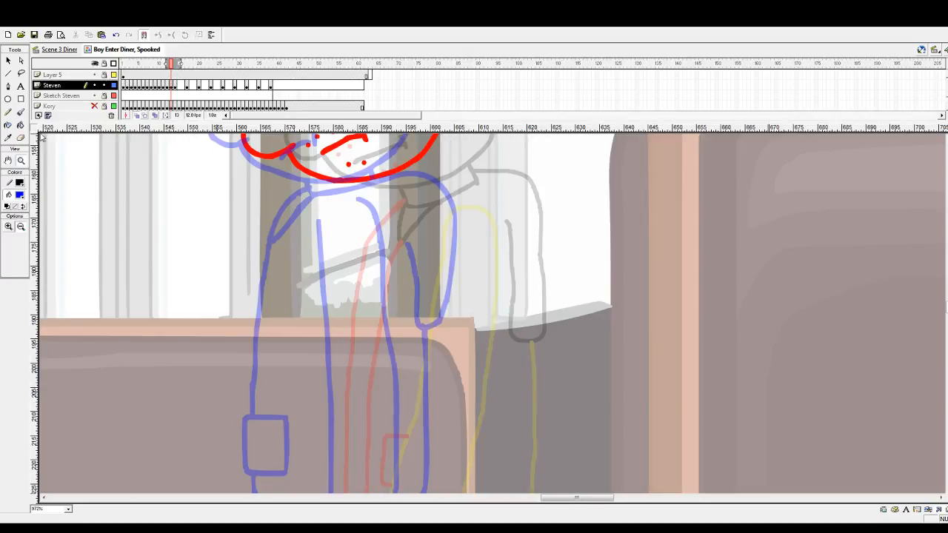
{"action": "left_click", "coordinate": [20, 112]}
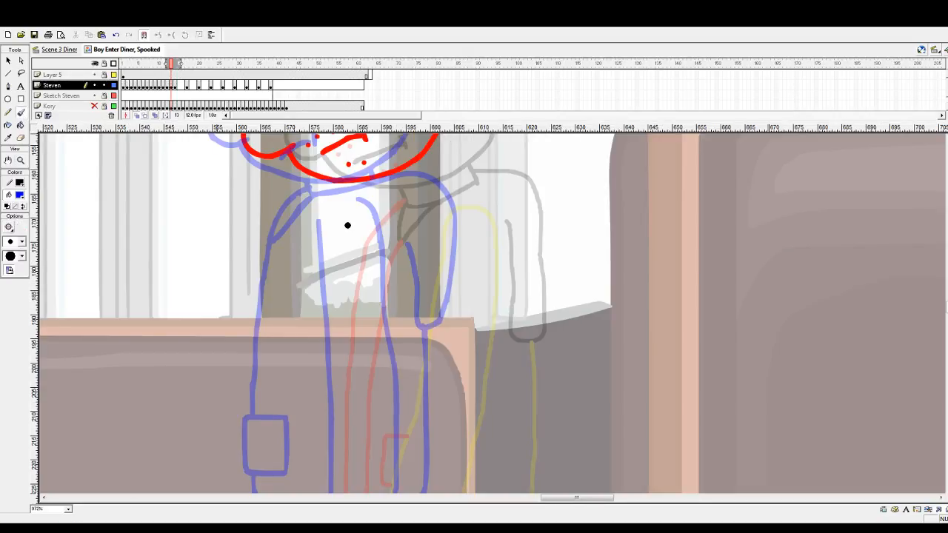
{"action": "left_click", "coordinate": [11, 241]}
{"action": "mouse_move", "coordinate": [359, 191]}
{"action": "left_mouse_down"}
{"action": "mouse_move", "coordinate": [411, 183]}
{"action": "mouse_move", "coordinate": [413, 165]}
{"action": "left_mouse_up"}
{"action": "scroll", "coordinate": [450, 200], "scroll_direction": "up", "scroll_amount": 2}
{"action": "mouse_move", "coordinate": [417, 214]}
{"action": "left_mouse_down"}
{"action": "mouse_move", "coordinate": [470, 213]}
{"action": "mouse_move", "coordinate": [494, 237]}
{"action": "mouse_move", "coordinate": [501, 358]}
{"action": "mouse_move", "coordinate": [492, 375]}
{"action": "mouse_move", "coordinate": [474, 378]}
{"action": "mouse_move", "coordinate": [460, 360]}
{"action": "mouse_move", "coordinate": [453, 272]}
{"action": "left_mouse_up"}
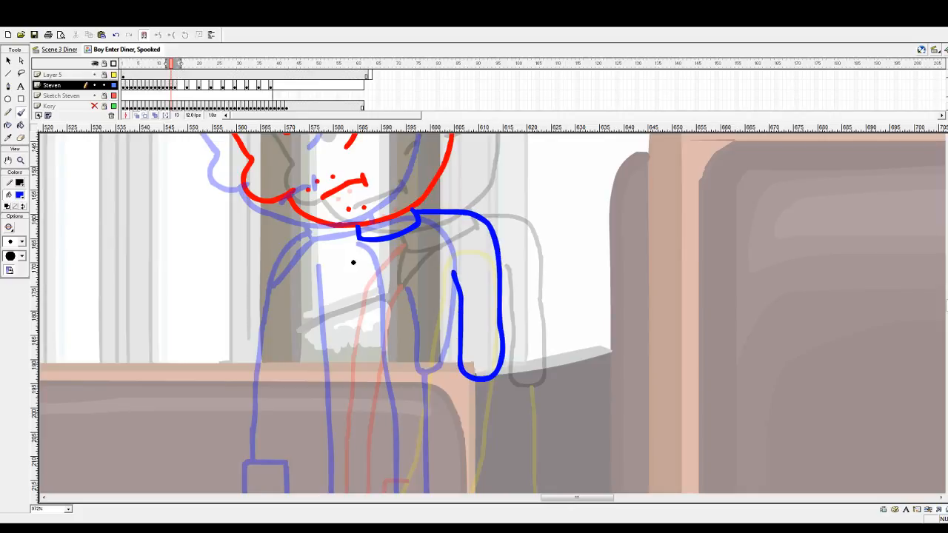
Step: Outline the jacket body in blue with the front edge from the collar, the curved hem, and the back edge below the sleeve
{"action": "scroll", "coordinate": [341, 257], "scroll_direction": "down", "scroll_amount": 4}
{"action": "scroll", "coordinate": [328, 252], "scroll_direction": "up", "scroll_amount": 2}
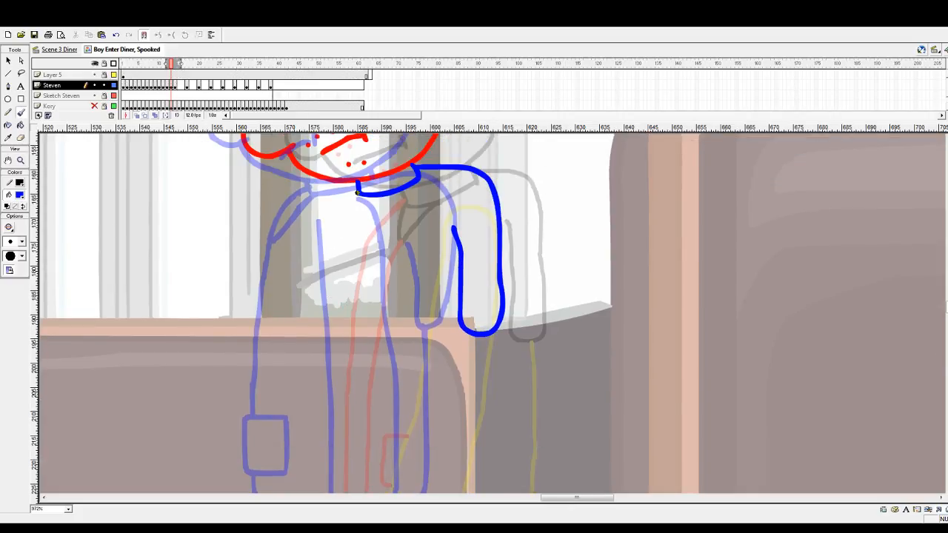
{"action": "mouse_move", "coordinate": [350, 198]}
{"action": "left_mouse_down"}
{"action": "mouse_move", "coordinate": [311, 283]}
{"action": "mouse_move", "coordinate": [304, 357]}
{"action": "left_mouse_up"}
{"action": "scroll", "coordinate": [296, 366], "scroll_direction": "down", "scroll_amount": 4}
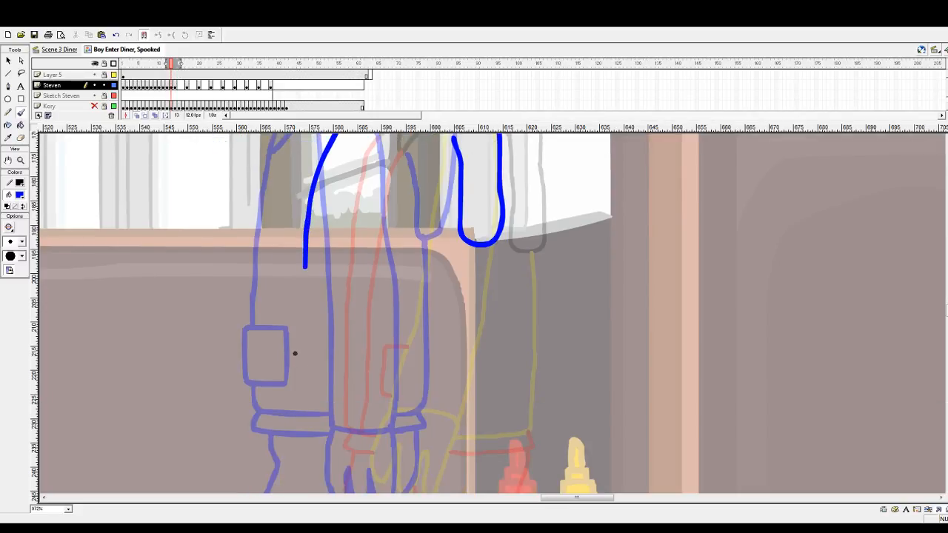
{"action": "mouse_move", "coordinate": [304, 264]}
{"action": "left_mouse_down"}
{"action": "mouse_move", "coordinate": [299, 420]}
{"action": "mouse_move", "coordinate": [393, 433]}
{"action": "mouse_move", "coordinate": [498, 421]}
{"action": "left_mouse_up"}
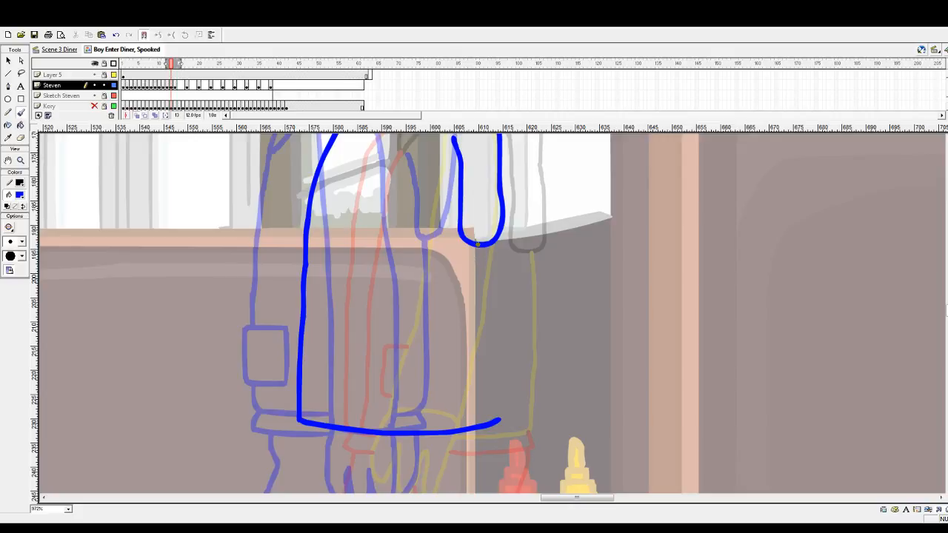
{"action": "left_click_drag", "start_coordinate": [477, 244], "coordinate": [497, 420]}
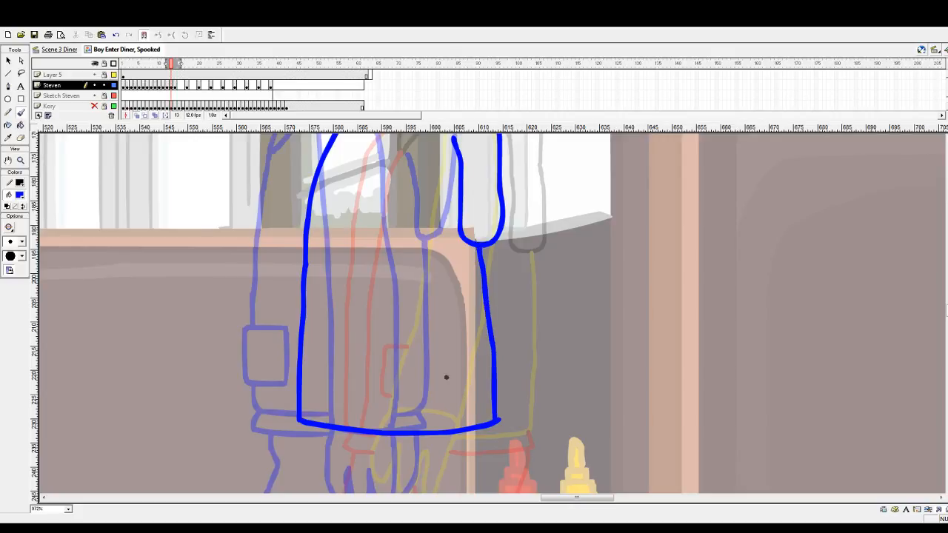
Step: Draw the narrow pointed lapel in blue from the collar down to the jacket's front edge
{"action": "scroll", "coordinate": [422, 341], "scroll_direction": "up", "scroll_amount": 3}
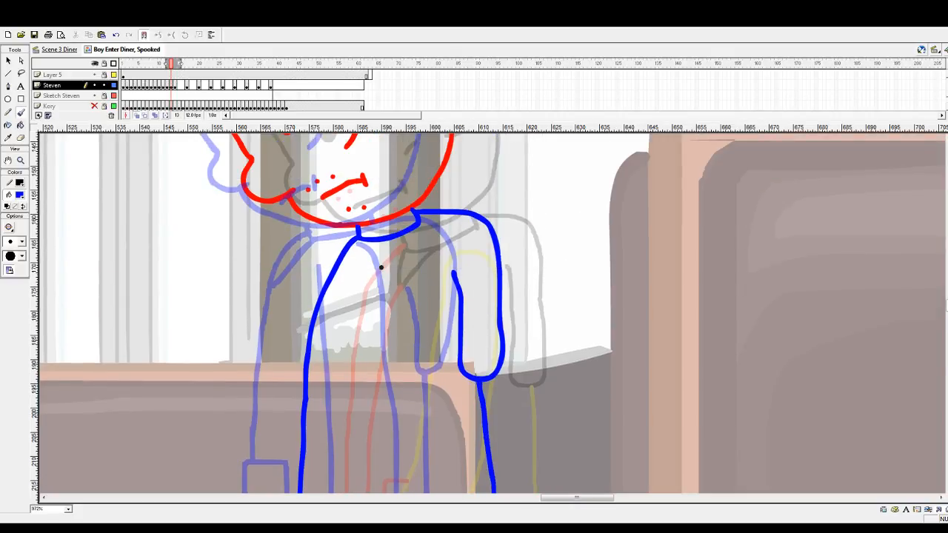
{"action": "left_click_drag", "start_coordinate": [370, 240], "coordinate": [326, 292]}
{"action": "key", "text": "ctrl+z"}
{"action": "mouse_move", "coordinate": [370, 241]}
{"action": "left_mouse_down"}
{"action": "mouse_move", "coordinate": [338, 292]}
{"action": "mouse_move", "coordinate": [337, 278]}
{"action": "left_mouse_up"}
Step: Draw the inner front line from the lapel tip to the hem, and a square pocket beside it in blue
{"action": "scroll", "coordinate": [335, 342], "scroll_direction": "down", "scroll_amount": 2}
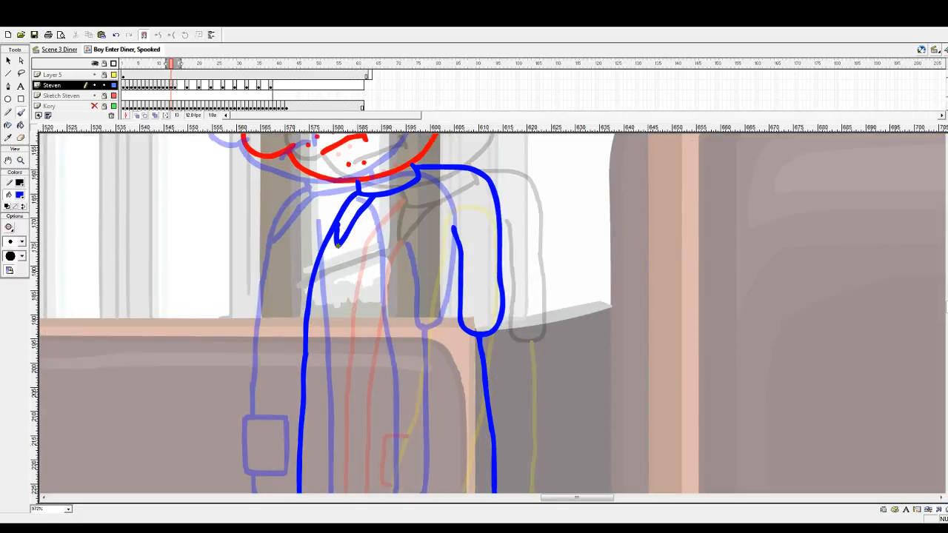
{"action": "left_click_drag", "start_coordinate": [338, 245], "coordinate": [317, 356]}
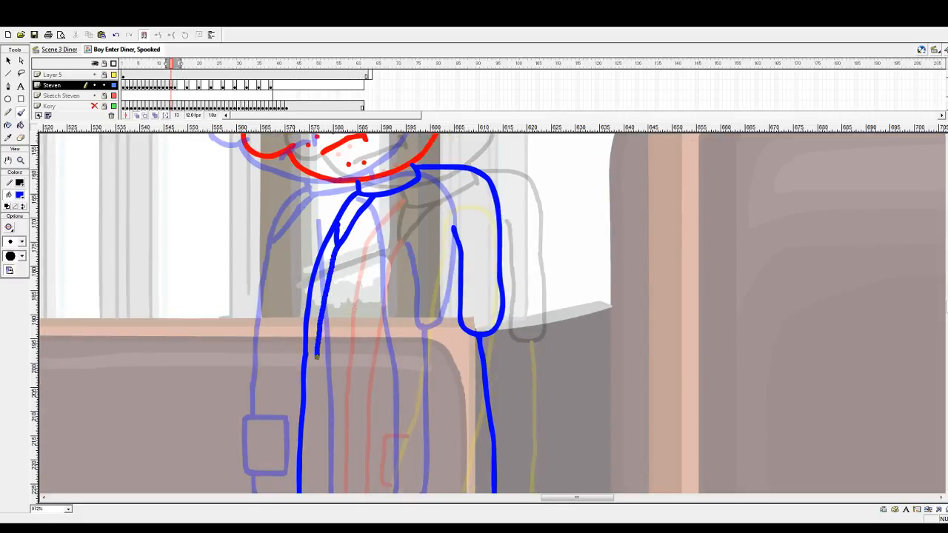
{"action": "scroll", "coordinate": [315, 365], "scroll_direction": "down", "scroll_amount": 2}
{"action": "left_click_drag", "start_coordinate": [316, 319], "coordinate": [310, 467]}
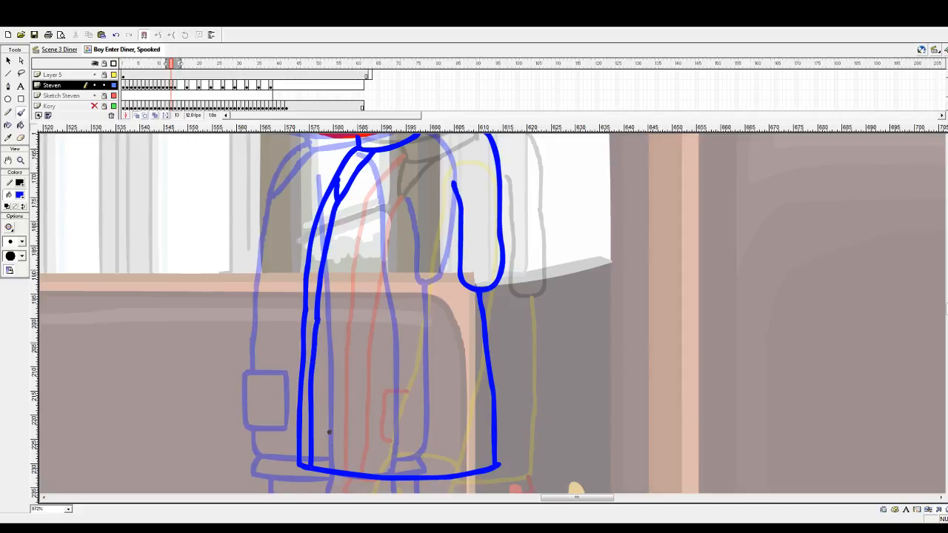
{"action": "left_click_drag", "start_coordinate": [337, 382], "coordinate": [335, 435]}
{"action": "mouse_move", "coordinate": [337, 379]}
{"action": "left_mouse_down"}
{"action": "mouse_move", "coordinate": [385, 382]}
{"action": "mouse_move", "coordinate": [382, 433]}
{"action": "mouse_move", "coordinate": [338, 434]}
{"action": "left_mouse_up"}
Step: Draw the hand in red over the jacket hem below the pocket, with its rounded top and three fingers
{"action": "scroll", "coordinate": [396, 411], "scroll_direction": "down", "scroll_amount": 3}
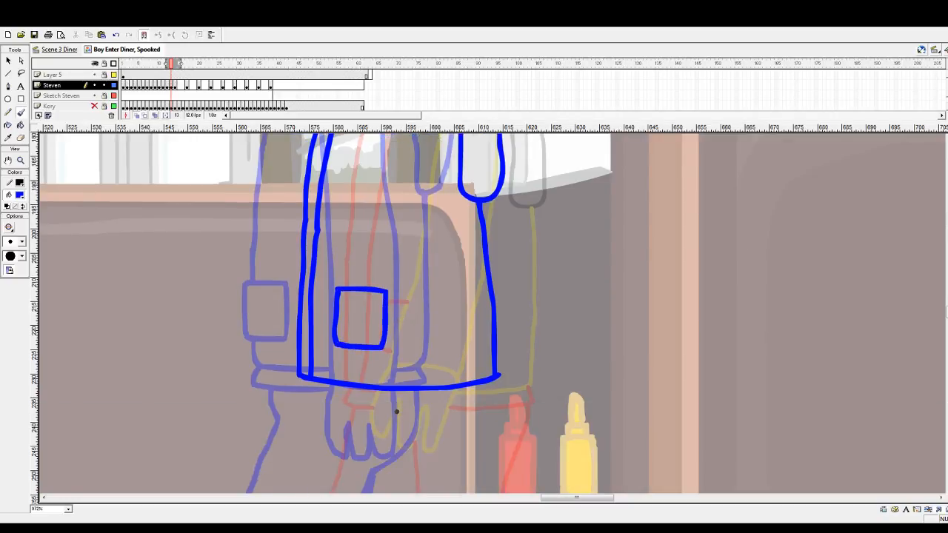
{"action": "scroll", "coordinate": [396, 411], "scroll_direction": "down", "scroll_amount": 1}
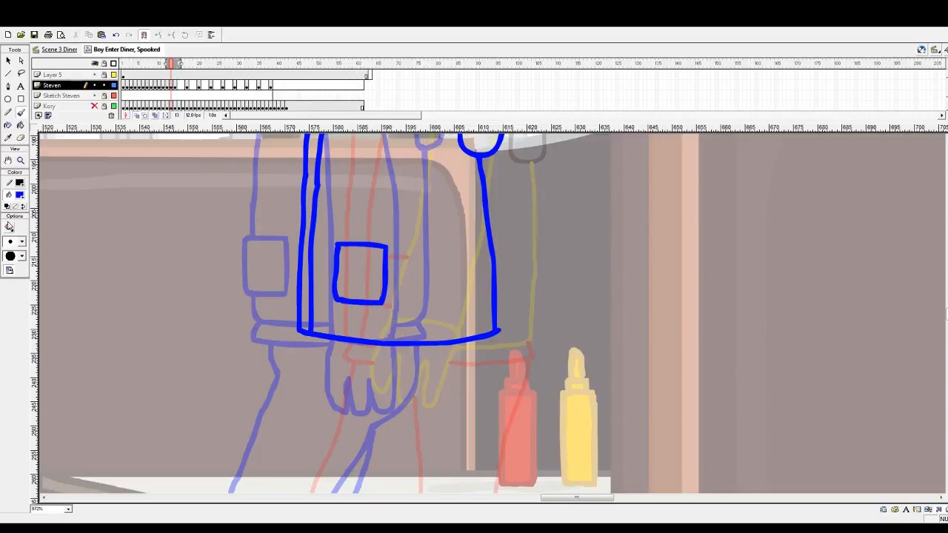
{"action": "left_click", "coordinate": [80, 247]}
{"action": "mouse_move", "coordinate": [352, 328]}
{"action": "left_mouse_down"}
{"action": "mouse_move", "coordinate": [402, 325]}
{"action": "mouse_move", "coordinate": [419, 340]}
{"action": "mouse_move", "coordinate": [409, 404]}
{"action": "mouse_move", "coordinate": [396, 365]}
{"action": "mouse_move", "coordinate": [392, 400]}
{"action": "mouse_move", "coordinate": [379, 405]}
{"action": "mouse_move", "coordinate": [363, 359]}
{"action": "left_mouse_up"}
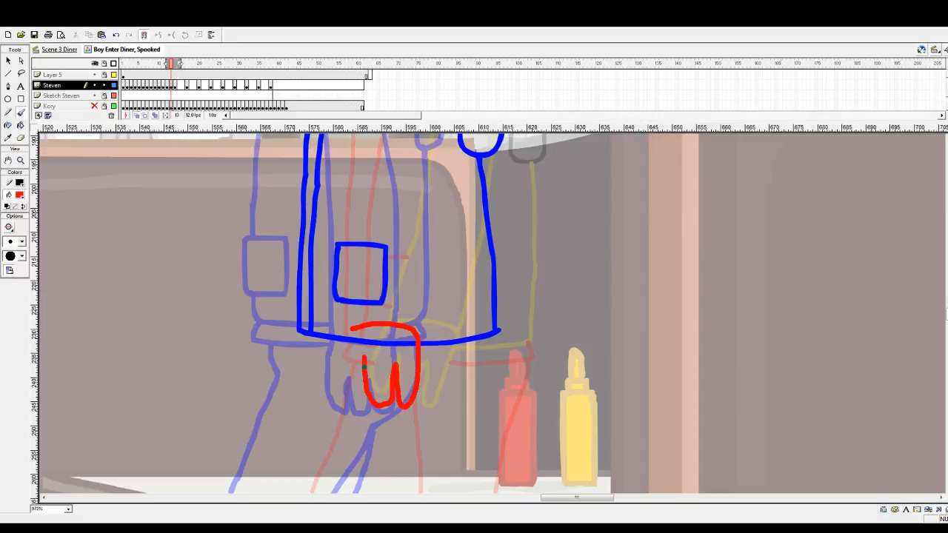
{"action": "left_click_drag", "start_coordinate": [357, 393], "coordinate": [347, 379]}
{"action": "left_click_drag", "start_coordinate": [351, 328], "coordinate": [349, 384]}
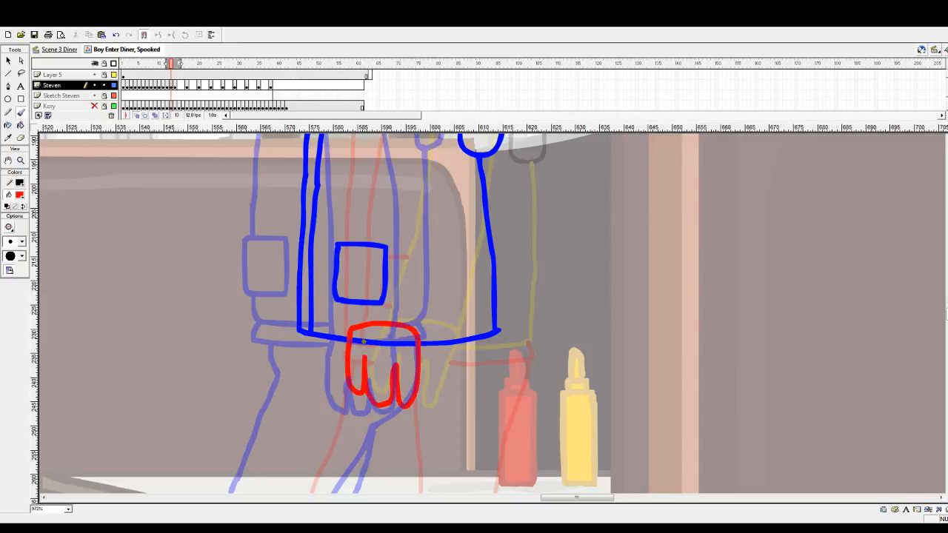
Step: Delete the segment of the blue jacket hem that crosses the red hand
{"action": "left_click", "coordinate": [9, 60]}
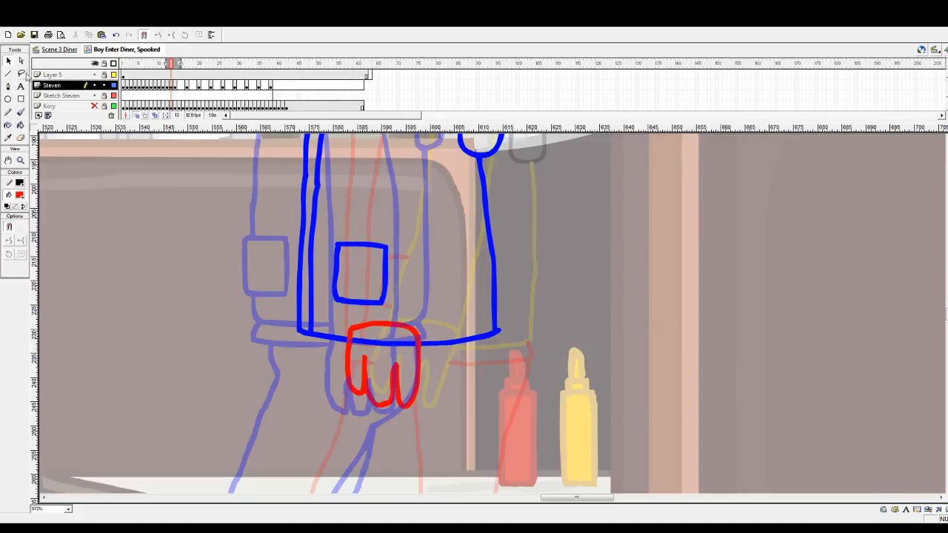
{"action": "left_click", "coordinate": [385, 342]}
{"action": "key", "text": "Delete"}
Step: Select the drawing on frame 14 of the Steven layer
{"action": "scroll", "coordinate": [390, 335], "scroll_direction": "up", "scroll_amount": 2}
{"action": "scroll", "coordinate": [391, 334], "scroll_direction": "up", "scroll_amount": 1}
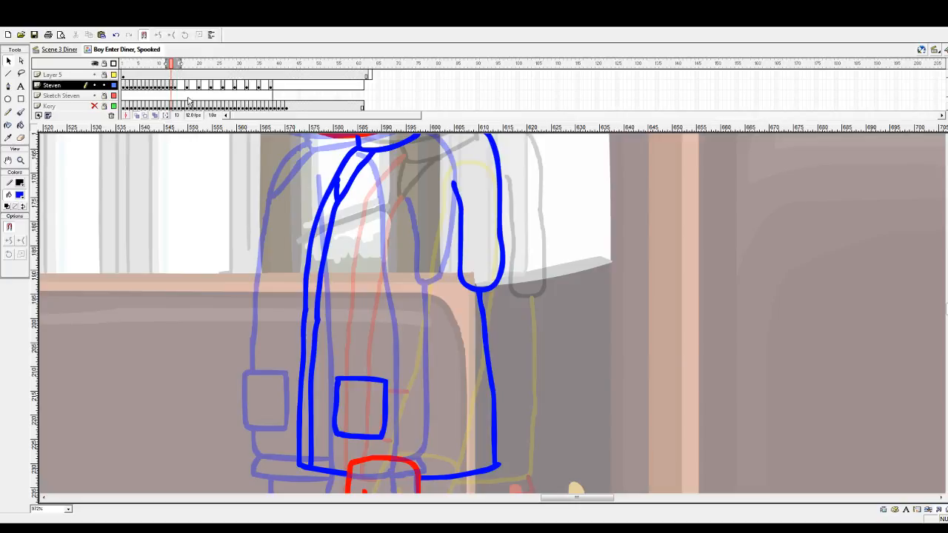
{"action": "left_click", "coordinate": [175, 84]}
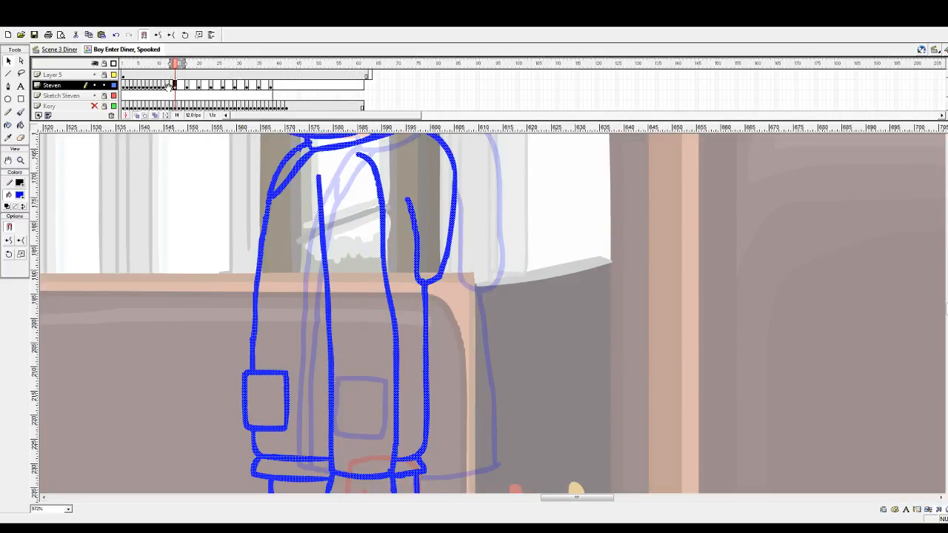
Step: Recolour all the boy's outlines on frame 12 to red
{"action": "left_click", "coordinate": [166, 84]}
{"action": "left_click", "coordinate": [20, 195]}
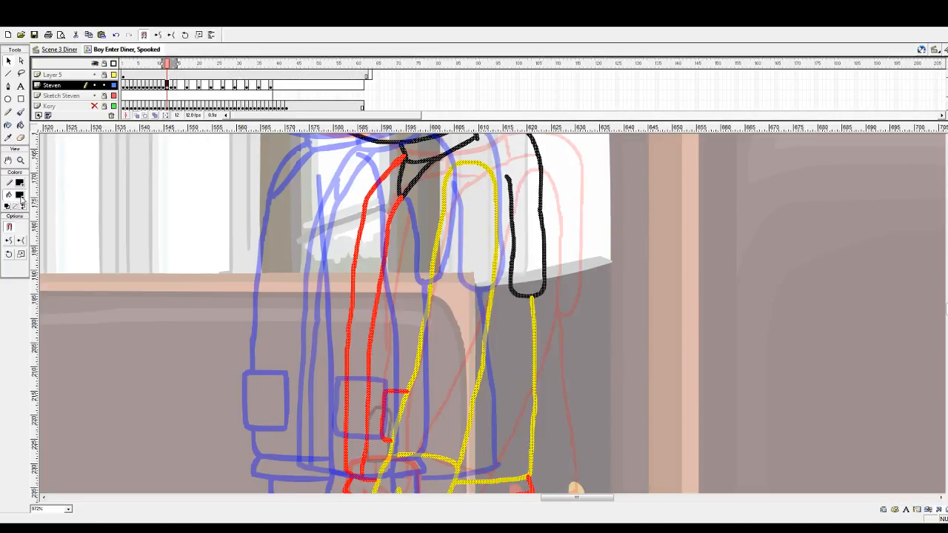
{"action": "left_click", "coordinate": [8, 248]}
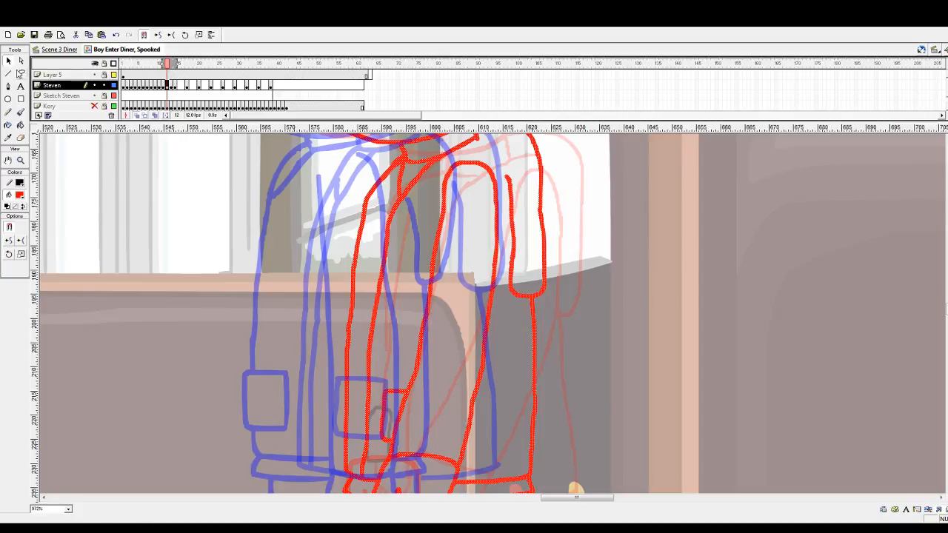
Step: On frame 13, paint the boy's near sleeve in yellow with the Brush, from the rounded shoulder down both sides to the red hand
{"action": "key", "text": "period"}
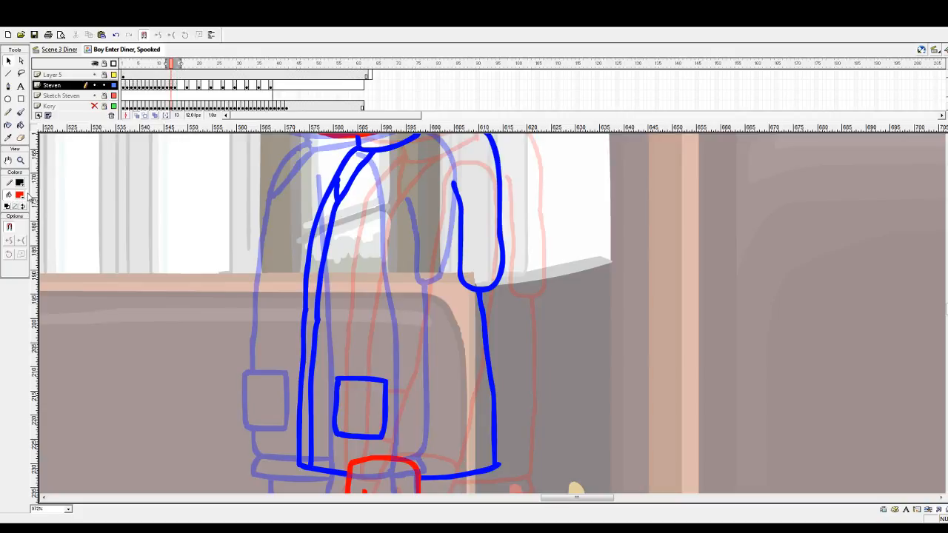
{"action": "left_click", "coordinate": [103, 248]}
{"action": "left_click", "coordinate": [19, 112]}
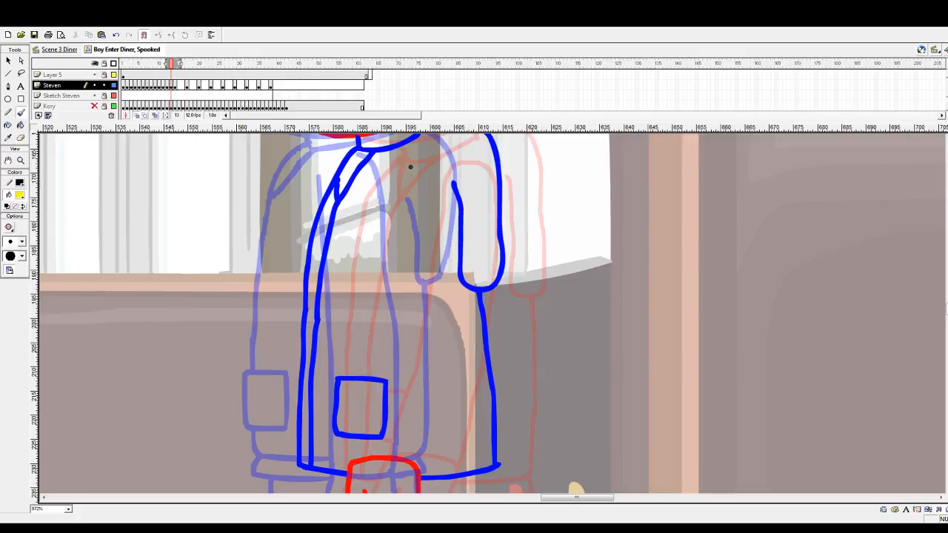
{"action": "mouse_move", "coordinate": [418, 162]}
{"action": "left_mouse_down"}
{"action": "mouse_move", "coordinate": [402, 159]}
{"action": "mouse_move", "coordinate": [382, 176]}
{"action": "mouse_move", "coordinate": [376, 261]}
{"action": "left_mouse_up"}
{"action": "scroll", "coordinate": [370, 261], "scroll_direction": "down", "scroll_amount": 3}
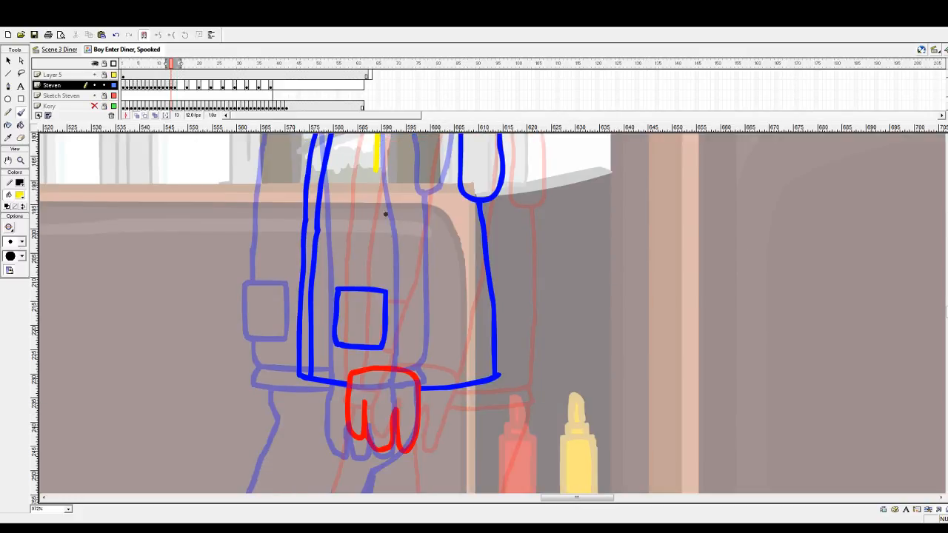
{"action": "left_click_drag", "start_coordinate": [375, 166], "coordinate": [355, 367]}
{"action": "scroll", "coordinate": [423, 201], "scroll_direction": "up", "scroll_amount": 3}
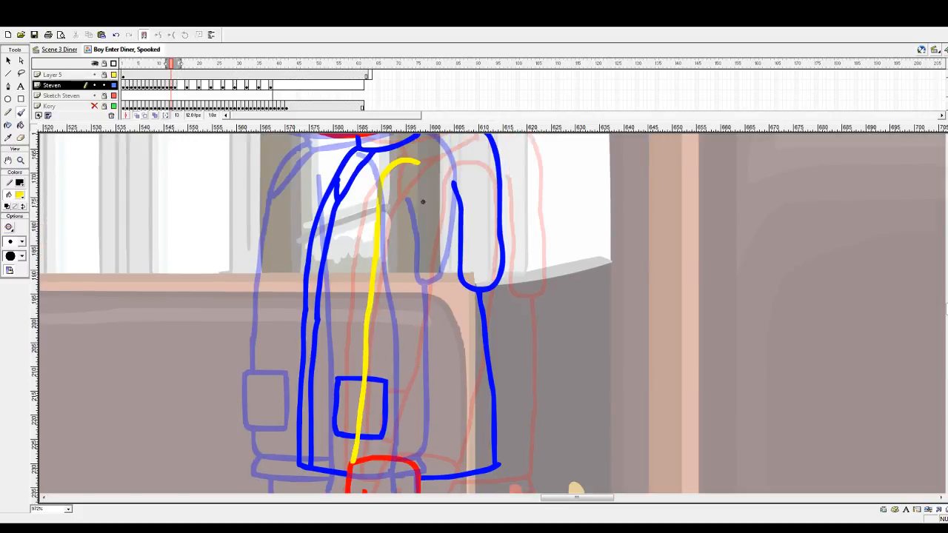
{"action": "left_click_drag", "start_coordinate": [419, 164], "coordinate": [426, 170]}
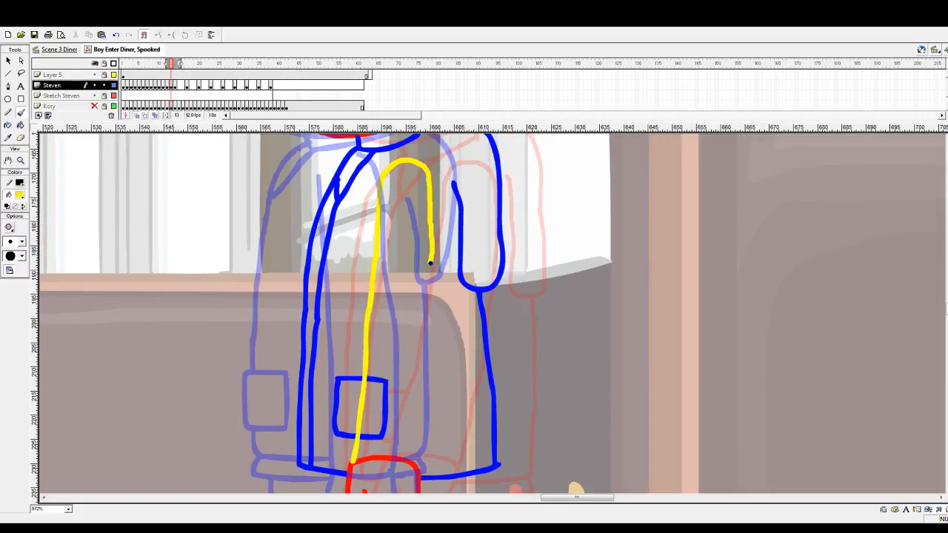
{"action": "scroll", "coordinate": [425, 222], "scroll_direction": "down", "scroll_amount": 3}
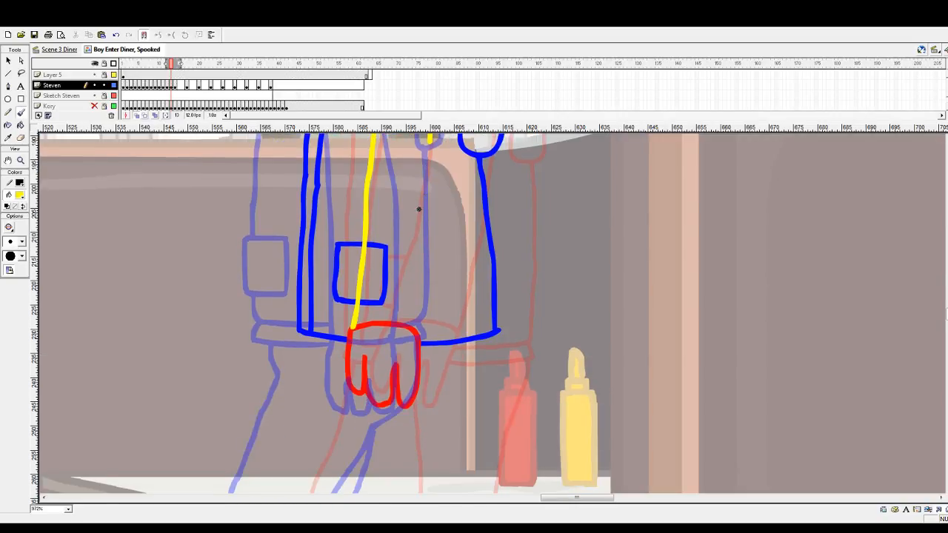
{"action": "scroll", "coordinate": [418, 209], "scroll_direction": "up", "scroll_amount": 1}
{"action": "left_click_drag", "start_coordinate": [429, 183], "coordinate": [412, 375]}
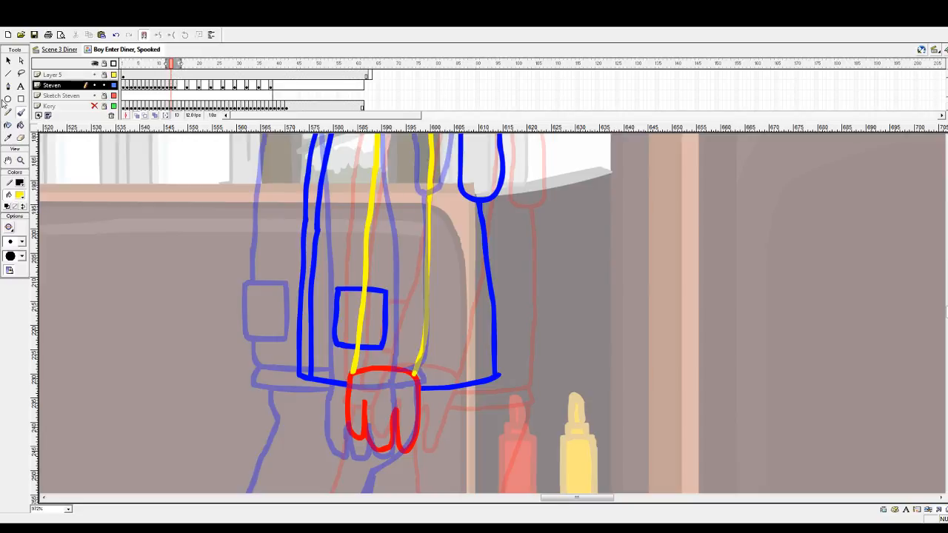
Step: Delete the part of the blue coat pocket that lies inside the yellow sleeve
{"action": "left_click", "coordinate": [8, 60]}
{"action": "left_click", "coordinate": [386, 296]}
{"action": "key", "text": "Delete"}
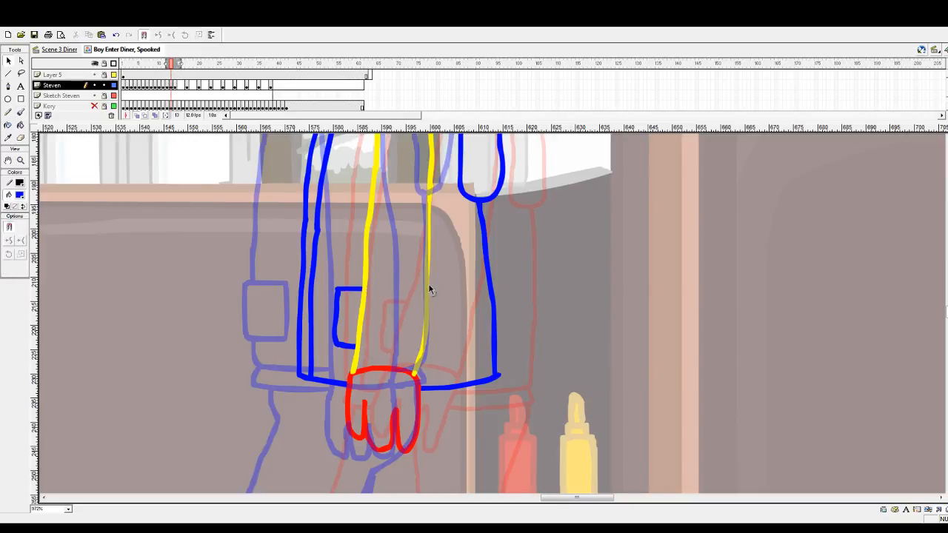
Step: Paint a green band below the coat's hem on both sides of the hand with the Brush
{"action": "scroll", "coordinate": [444, 300], "scroll_direction": "up", "scroll_amount": 5}
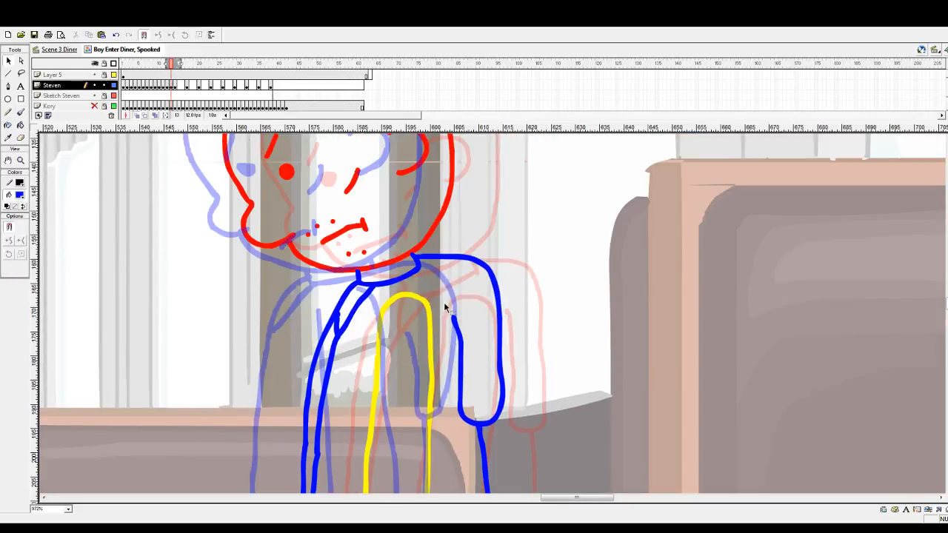
{"action": "scroll", "coordinate": [442, 302], "scroll_direction": "down", "scroll_amount": 10}
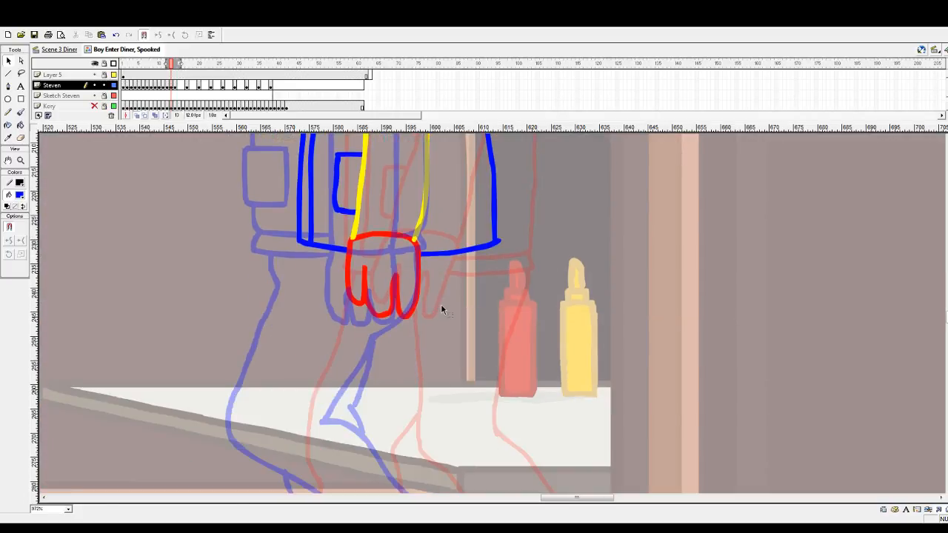
{"action": "scroll", "coordinate": [441, 303], "scroll_direction": "up", "scroll_amount": 2}
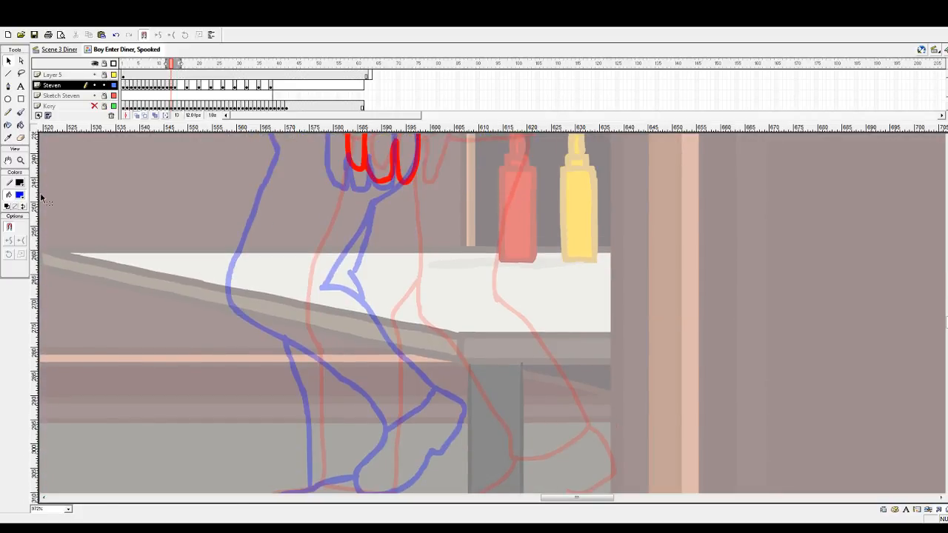
{"action": "left_click", "coordinate": [21, 113]}
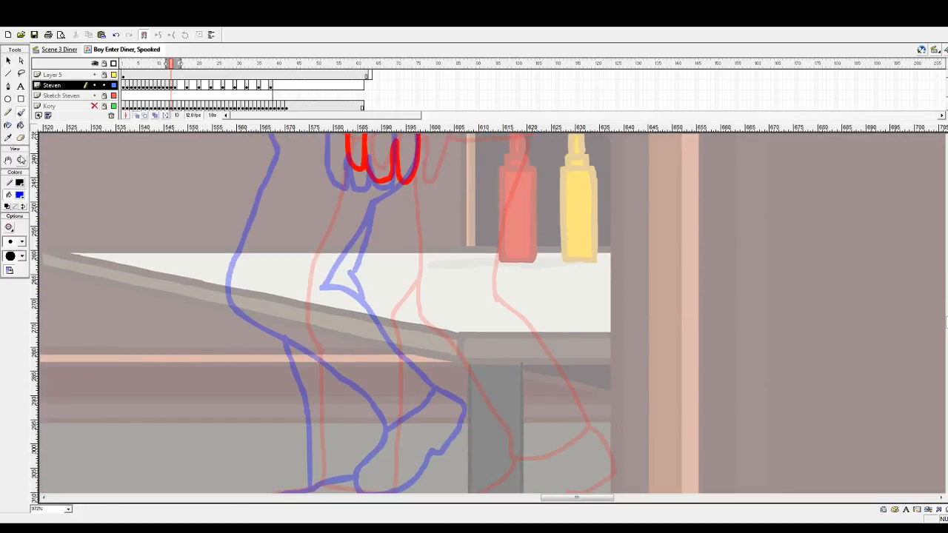
{"action": "left_click", "coordinate": [98, 248]}
{"action": "left_click", "coordinate": [20, 194]}
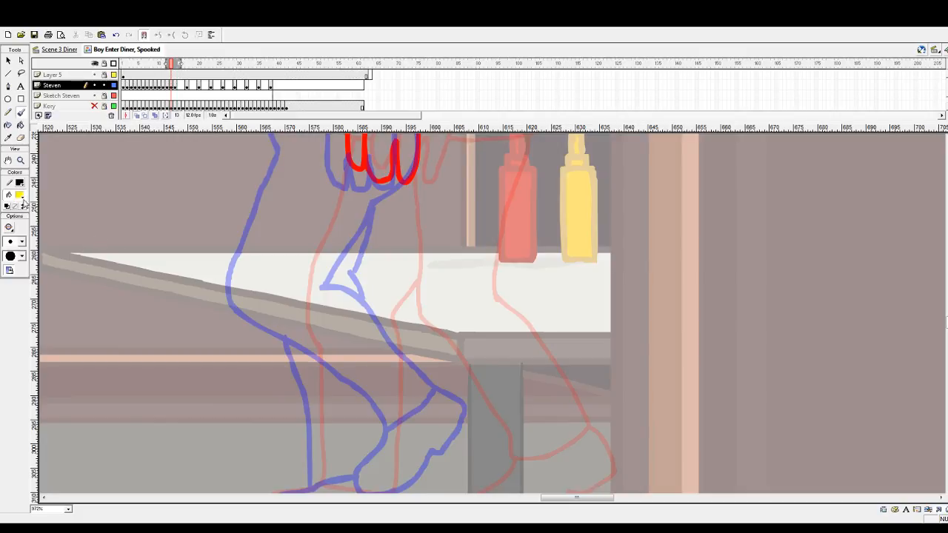
{"action": "left_click", "coordinate": [102, 216]}
{"action": "scroll", "coordinate": [304, 222], "scroll_direction": "up", "scroll_amount": 5}
{"action": "scroll", "coordinate": [307, 226], "scroll_direction": "down", "scroll_amount": 3}
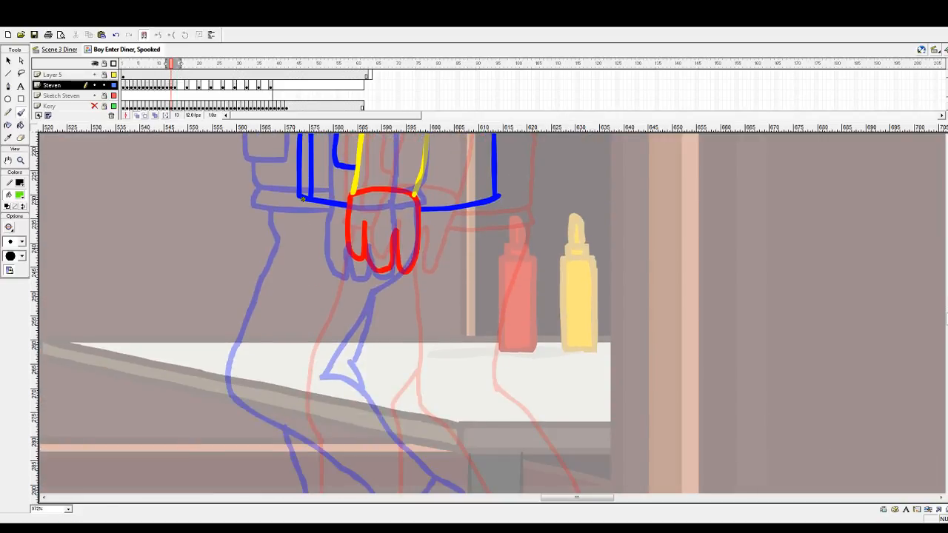
{"action": "mouse_move", "coordinate": [302, 198]}
{"action": "left_mouse_down"}
{"action": "mouse_move", "coordinate": [296, 211]}
{"action": "mouse_move", "coordinate": [348, 223]}
{"action": "left_mouse_up"}
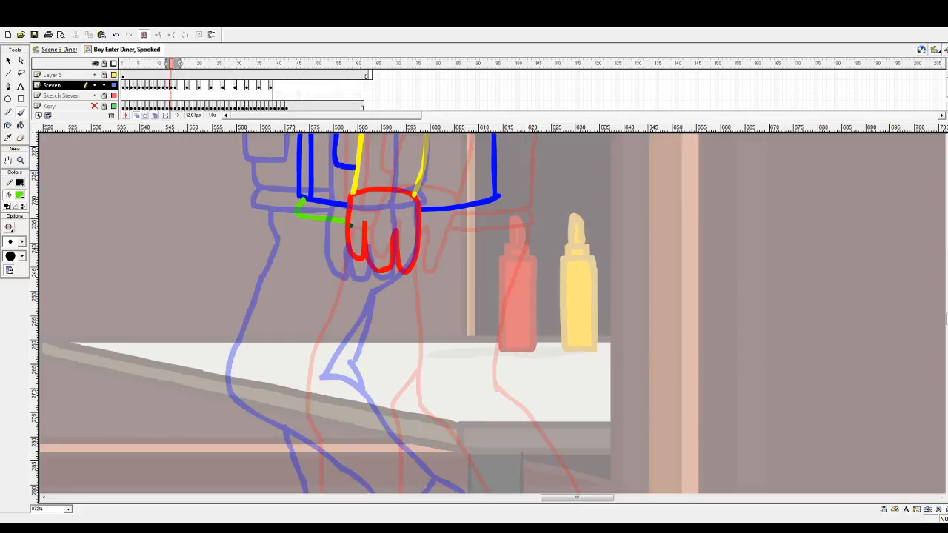
{"action": "mouse_move", "coordinate": [496, 196]}
{"action": "left_mouse_down"}
{"action": "mouse_move", "coordinate": [499, 210]}
{"action": "mouse_move", "coordinate": [421, 221]}
{"action": "left_mouse_up"}
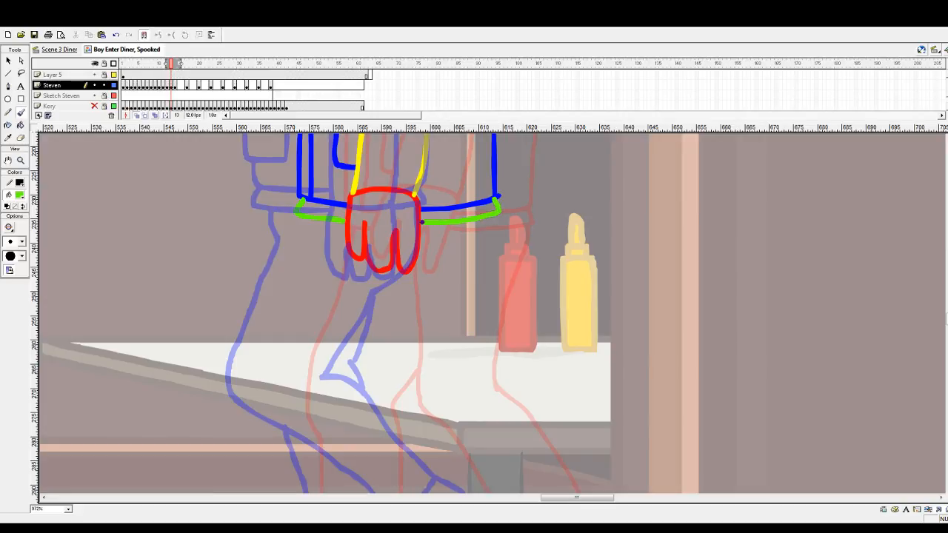
Step: Paint the front contour of the boy's bent leg and the outline of its lifted shoe in green
{"action": "scroll", "coordinate": [430, 235], "scroll_direction": "down", "scroll_amount": 2}
{"action": "scroll", "coordinate": [338, 231], "scroll_direction": "up", "scroll_amount": 1}
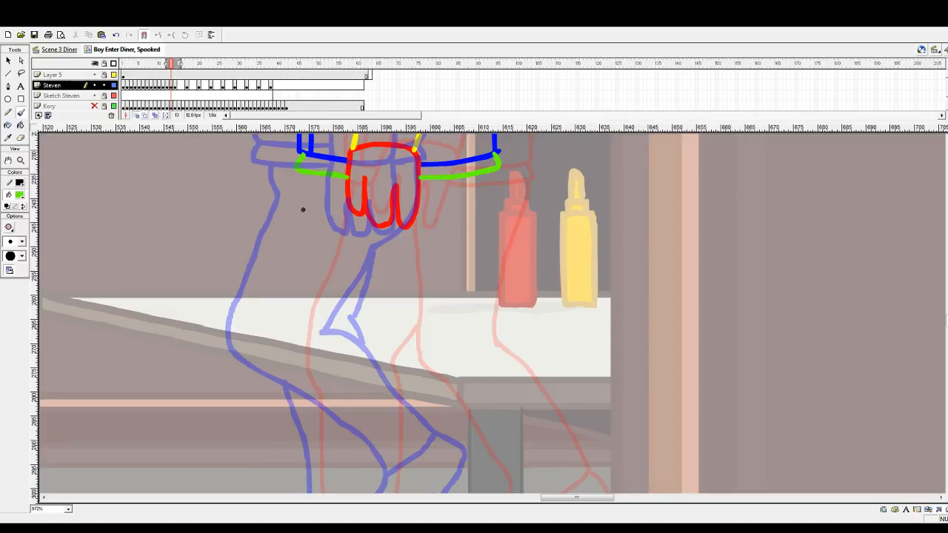
{"action": "mouse_move", "coordinate": [310, 186]}
{"action": "left_mouse_down"}
{"action": "mouse_move", "coordinate": [306, 347]}
{"action": "mouse_move", "coordinate": [314, 373]}
{"action": "mouse_move", "coordinate": [352, 395]}
{"action": "left_mouse_up"}
{"action": "scroll", "coordinate": [355, 393], "scroll_direction": "down", "scroll_amount": 3}
{"action": "mouse_move", "coordinate": [351, 307]}
{"action": "left_mouse_down"}
{"action": "mouse_move", "coordinate": [449, 383]}
{"action": "mouse_move", "coordinate": [439, 375]}
{"action": "mouse_move", "coordinate": [415, 438]}
{"action": "mouse_move", "coordinate": [428, 453]}
{"action": "mouse_move", "coordinate": [447, 456]}
{"action": "mouse_move", "coordinate": [480, 436]}
{"action": "mouse_move", "coordinate": [495, 400]}
{"action": "mouse_move", "coordinate": [516, 396]}
{"action": "mouse_move", "coordinate": [536, 373]}
{"action": "mouse_move", "coordinate": [525, 346]}
{"action": "mouse_move", "coordinate": [497, 326]}
{"action": "mouse_move", "coordinate": [447, 370]}
{"action": "left_mouse_up"}
{"action": "scroll", "coordinate": [496, 377], "scroll_direction": "up", "scroll_amount": 3}
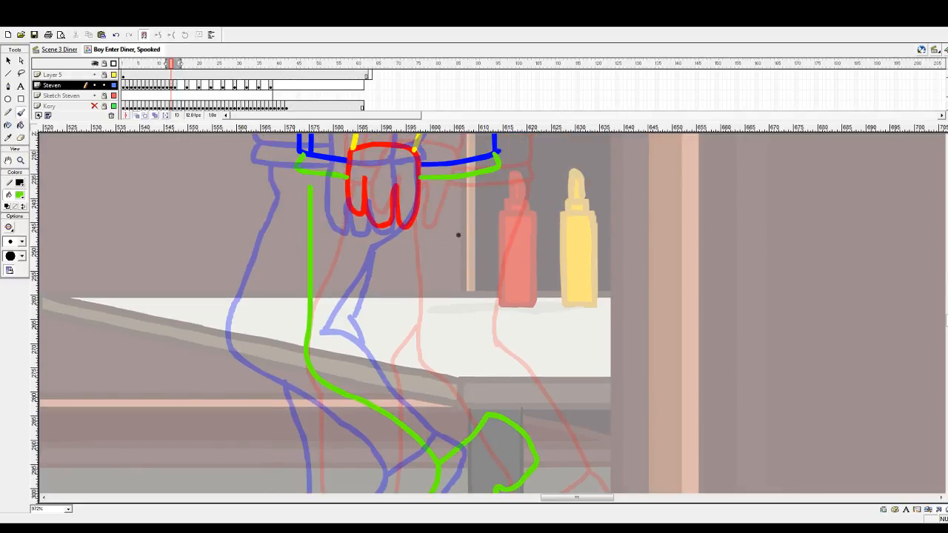
Step: Paint the back contour of the bent leg in green from the hem, around the knee hollow, down to the lifted shoe
{"action": "mouse_move", "coordinate": [482, 176]}
{"action": "left_mouse_down"}
{"action": "mouse_move", "coordinate": [425, 256]}
{"action": "mouse_move", "coordinate": [395, 327]}
{"action": "left_mouse_up"}
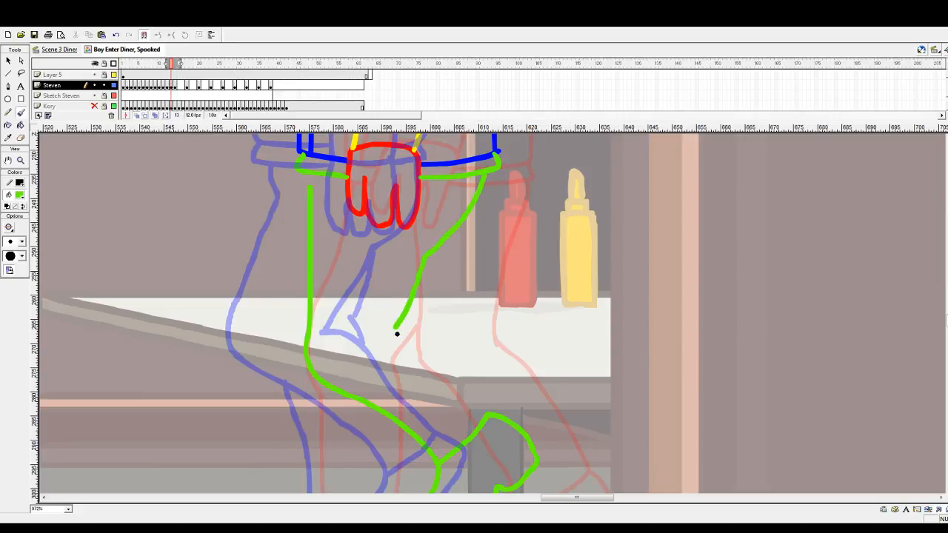
{"action": "scroll", "coordinate": [419, 319], "scroll_direction": "down", "scroll_amount": 2}
{"action": "left_click_drag", "start_coordinate": [395, 287], "coordinate": [482, 370]}
{"action": "scroll", "coordinate": [338, 333], "scroll_direction": "up", "scroll_amount": 6}
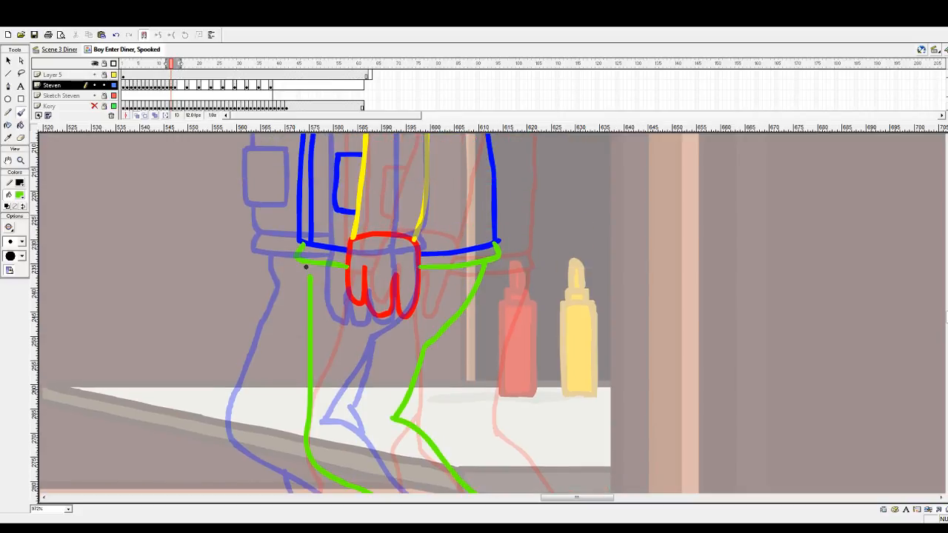
Step: Paint the standing foot's shoe in green, following the onion-skinned shoe of the neighbouring frames
{"action": "scroll", "coordinate": [357, 311], "scroll_direction": "down", "scroll_amount": 8}
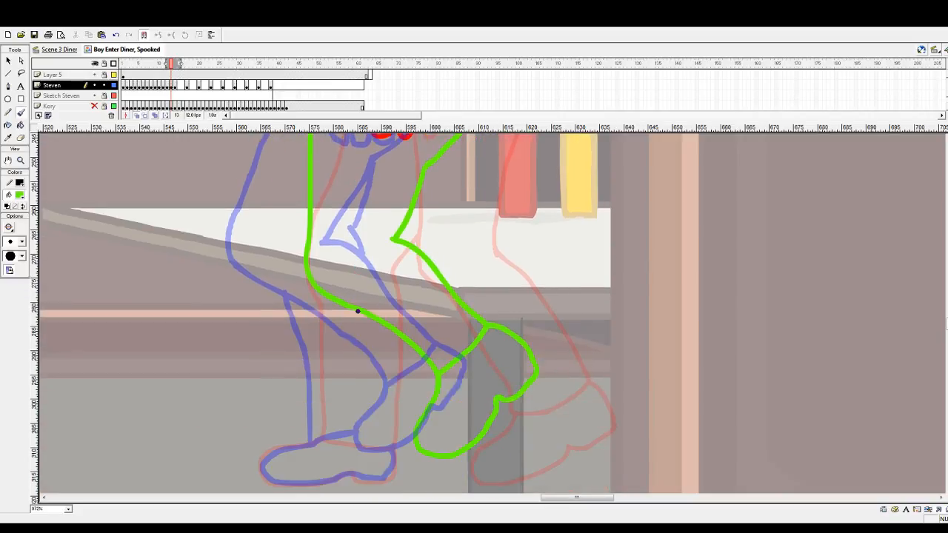
{"action": "scroll", "coordinate": [348, 363], "scroll_direction": "down", "scroll_amount": 4}
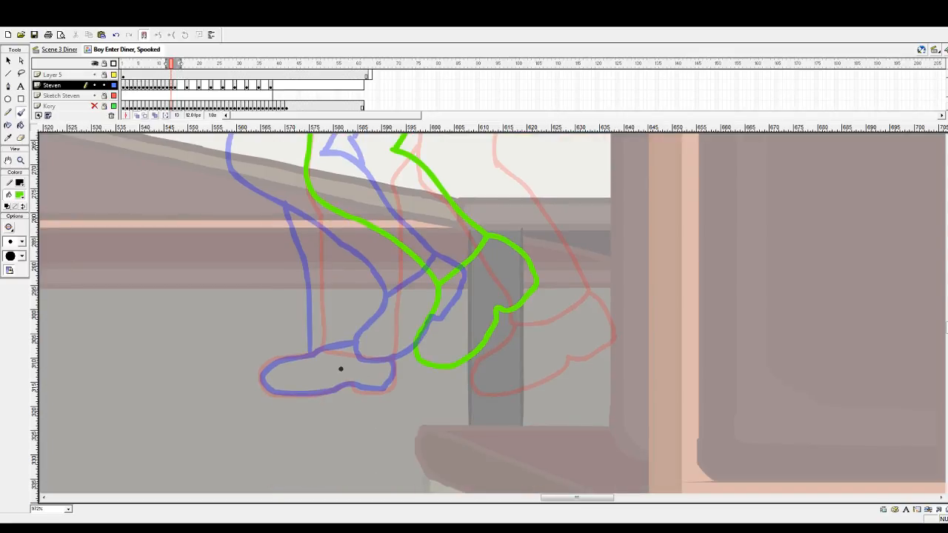
{"action": "mouse_move", "coordinate": [318, 347]}
{"action": "left_mouse_down"}
{"action": "mouse_move", "coordinate": [385, 355]}
{"action": "mouse_move", "coordinate": [318, 348]}
{"action": "mouse_move", "coordinate": [265, 369]}
{"action": "mouse_move", "coordinate": [262, 385]}
{"action": "mouse_move", "coordinate": [379, 389]}
{"action": "mouse_move", "coordinate": [394, 385]}
{"action": "mouse_move", "coordinate": [395, 348]}
{"action": "left_mouse_up"}
{"action": "key", "text": "ctrl+z"}
Step: Paint the front and back contours of the standing leg in green, from the thigh down to the shoe
{"action": "scroll", "coordinate": [353, 362], "scroll_direction": "up", "scroll_amount": 5}
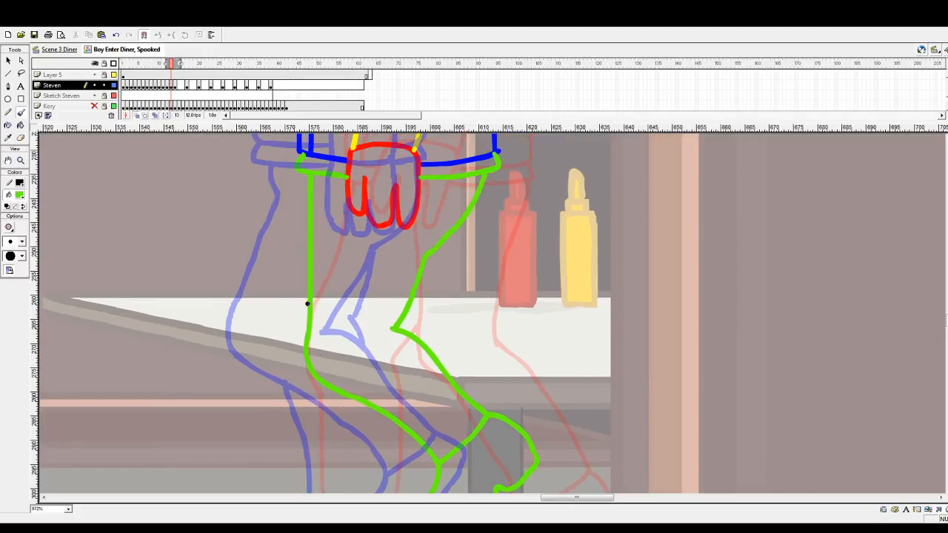
{"action": "mouse_move", "coordinate": [306, 192]}
{"action": "left_mouse_down"}
{"action": "mouse_move", "coordinate": [311, 256]}
{"action": "mouse_move", "coordinate": [296, 324]}
{"action": "mouse_move", "coordinate": [311, 411]}
{"action": "left_mouse_up"}
{"action": "scroll", "coordinate": [311, 411], "scroll_direction": "down", "scroll_amount": 4}
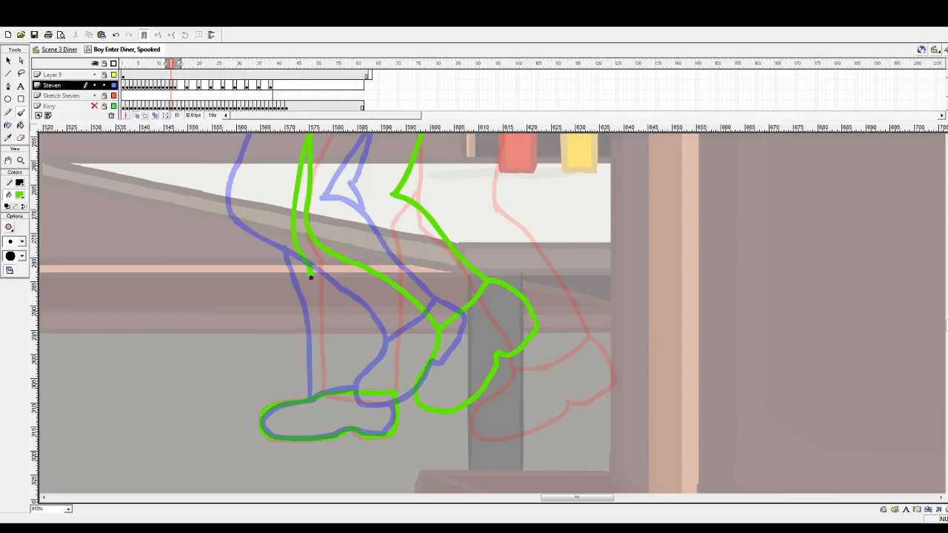
{"action": "left_click_drag", "start_coordinate": [311, 277], "coordinate": [320, 393]}
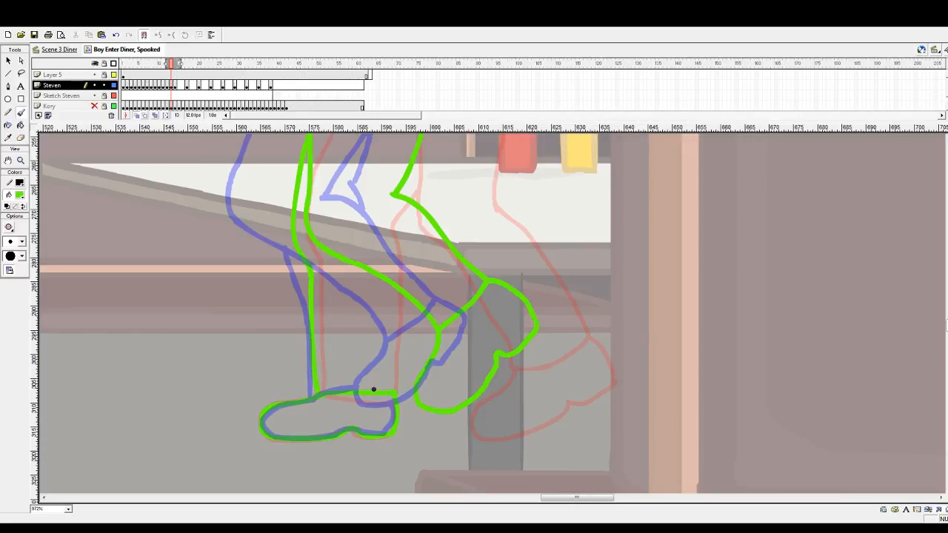
{"action": "left_click_drag", "start_coordinate": [394, 392], "coordinate": [399, 290]}
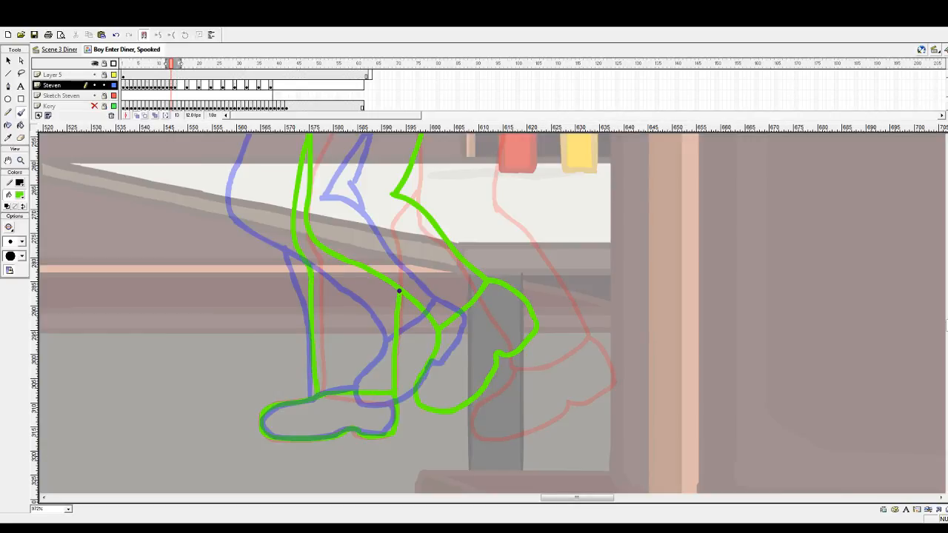
Step: Add a small green trouser crease at the back of the bent knee
{"action": "scroll", "coordinate": [400, 347], "scroll_direction": "up", "scroll_amount": 3}
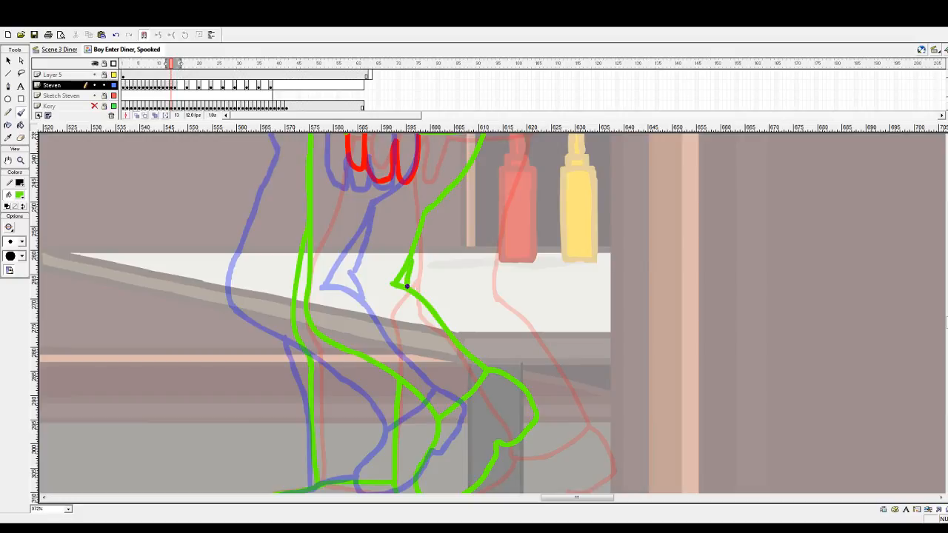
{"action": "scroll", "coordinate": [432, 306], "scroll_direction": "up", "scroll_amount": 4}
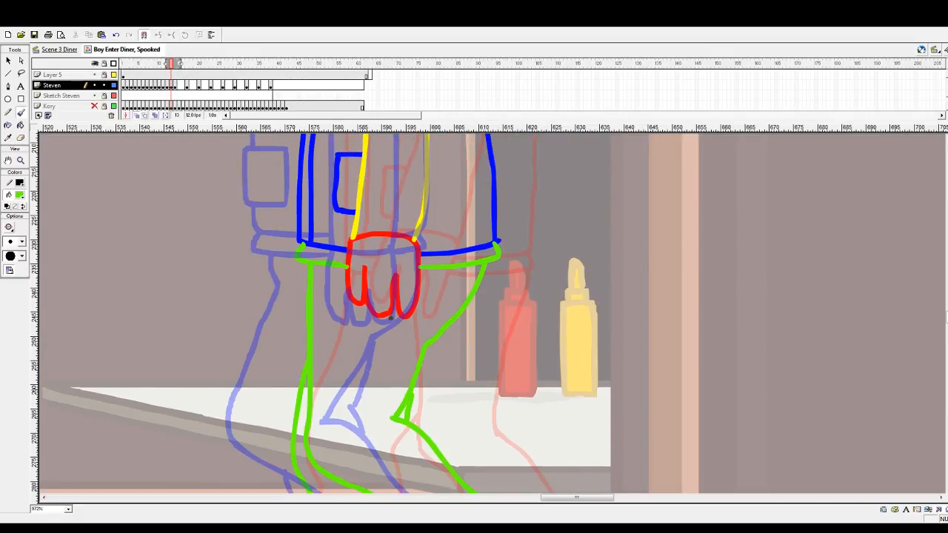
{"action": "scroll", "coordinate": [391, 318], "scroll_direction": "down", "scroll_amount": 1}
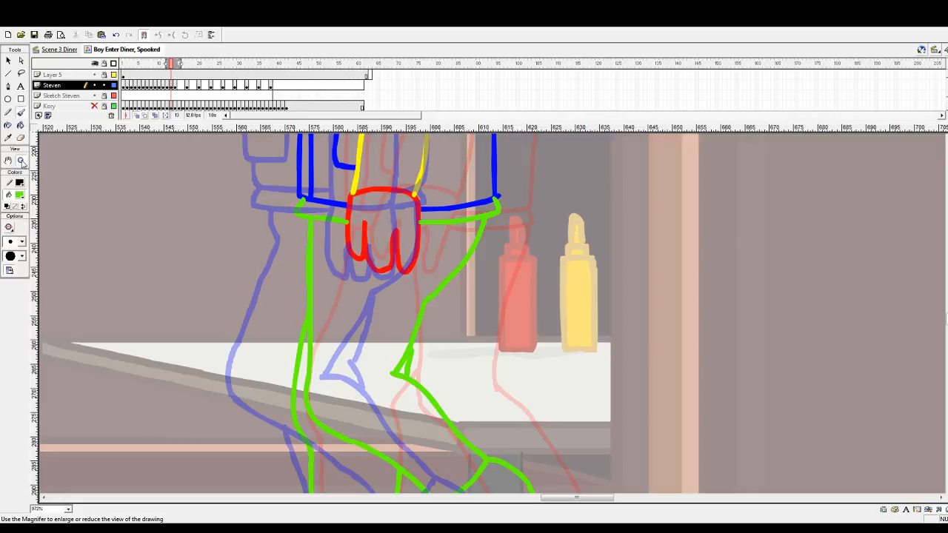
Step: Zoom out to check the whole figure, then play the animation from the first frame
{"action": "left_click", "coordinate": [21, 160]}
{"action": "left_click", "coordinate": [473, 341]}
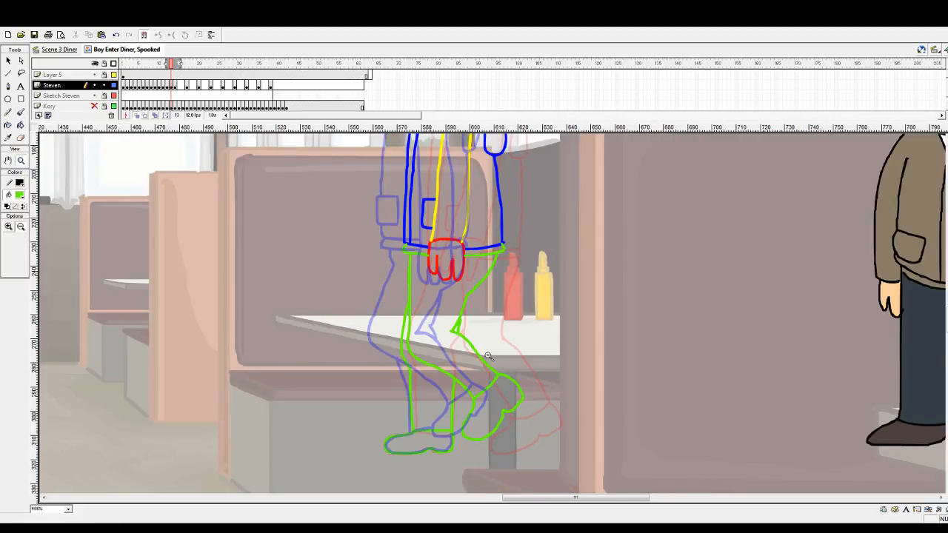
{"action": "scroll", "coordinate": [485, 352], "scroll_direction": "up", "scroll_amount": 3}
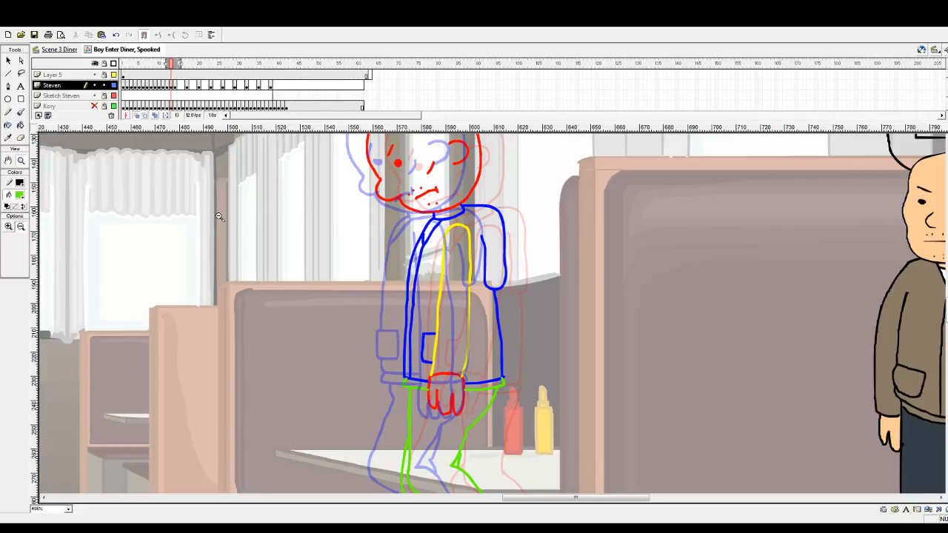
{"action": "scroll", "coordinate": [264, 222], "scroll_direction": "down", "scroll_amount": 3}
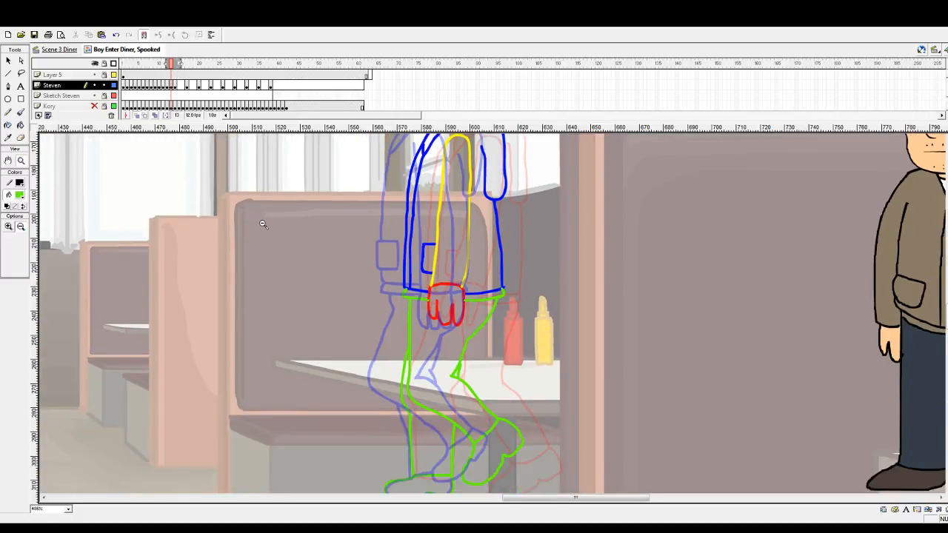
{"action": "scroll", "coordinate": [264, 224], "scroll_direction": "down", "scroll_amount": 3}
{"action": "left_click_drag", "start_coordinate": [152, 64], "coordinate": [124, 65]}
{"action": "key", "text": "Return"}
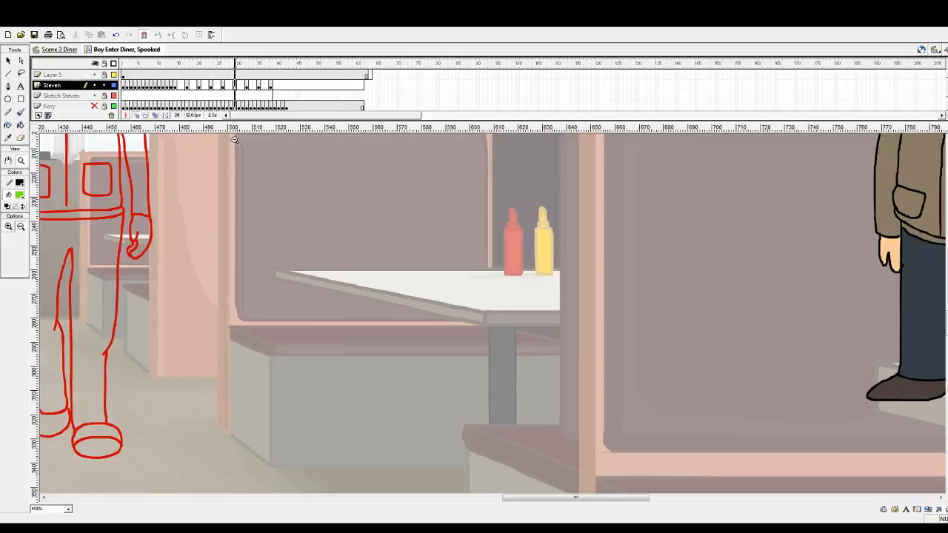
Step: Play the walk from an early frame, then scrub back through the frames up to frame 14 to check the motion
{"action": "left_click", "coordinate": [136, 65]}
{"action": "key", "text": "Return"}
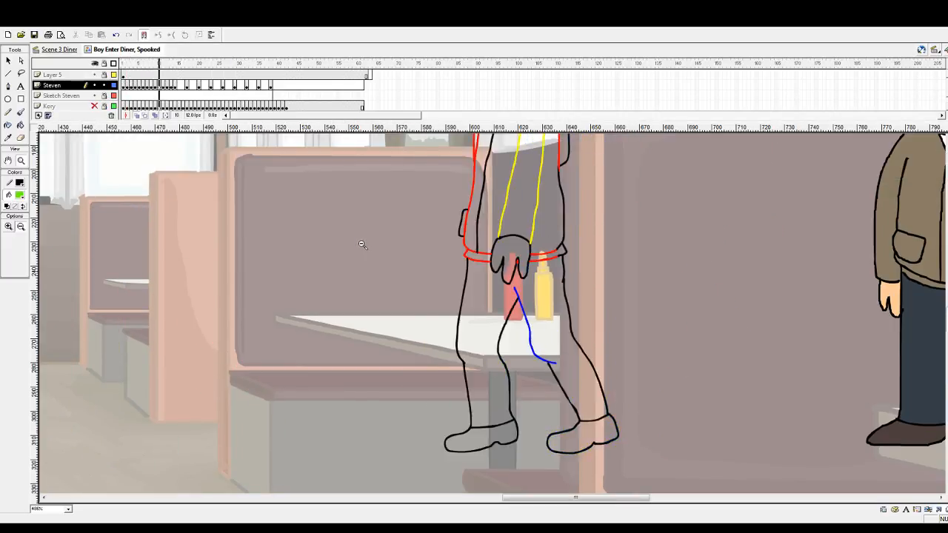
{"action": "scroll", "coordinate": [360, 245], "scroll_direction": "up", "scroll_amount": 3}
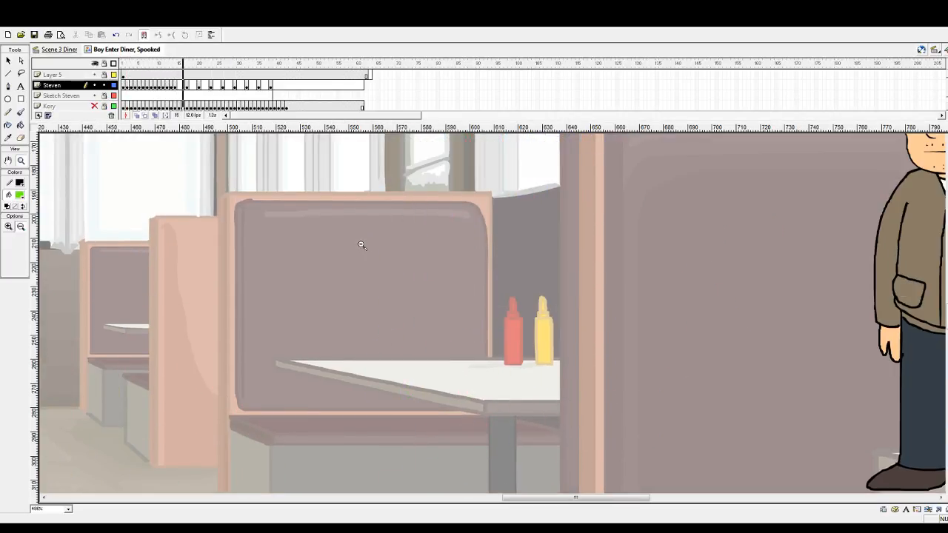
{"action": "left_click", "coordinate": [159, 65]}
{"action": "left_click_drag", "start_coordinate": [160, 66], "coordinate": [177, 69]}
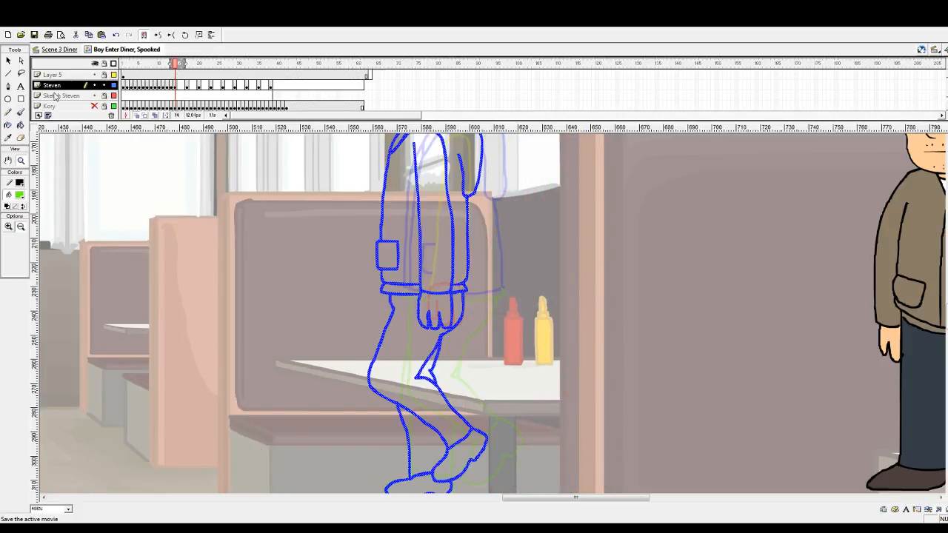
Step: Compare the boy's head and leg poses on frames 14 and 17 with the onion-skinned neighbours
{"action": "left_click", "coordinate": [183, 86]}
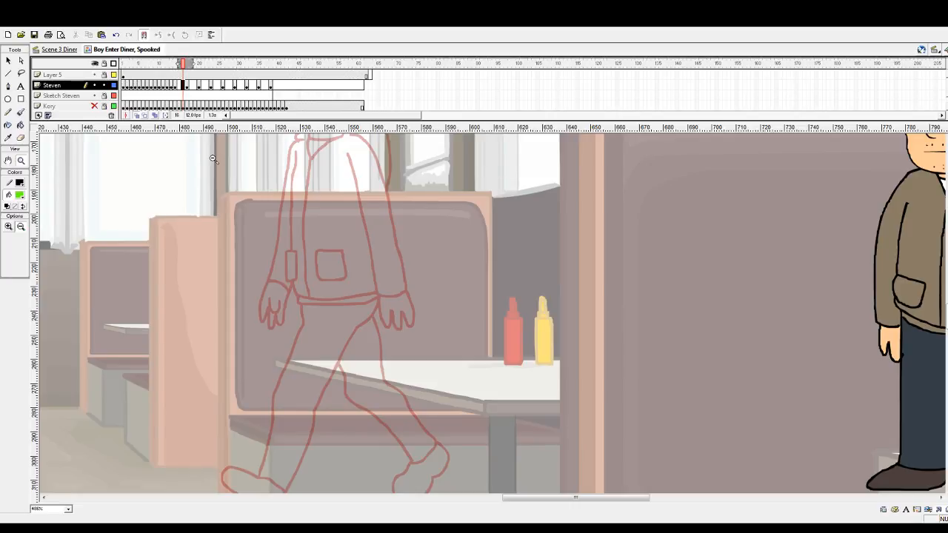
{"action": "scroll", "coordinate": [340, 191], "scroll_direction": "up", "scroll_amount": 3}
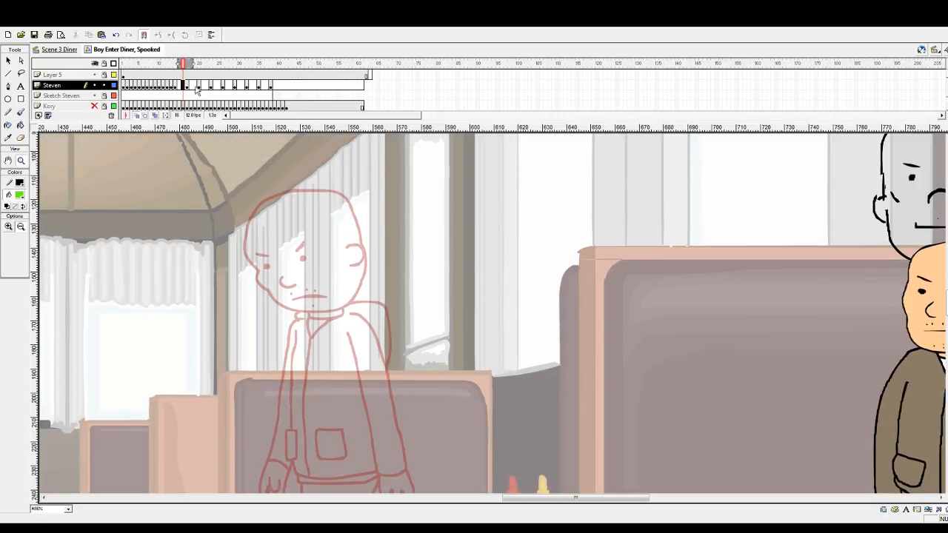
{"action": "left_click", "coordinate": [177, 67]}
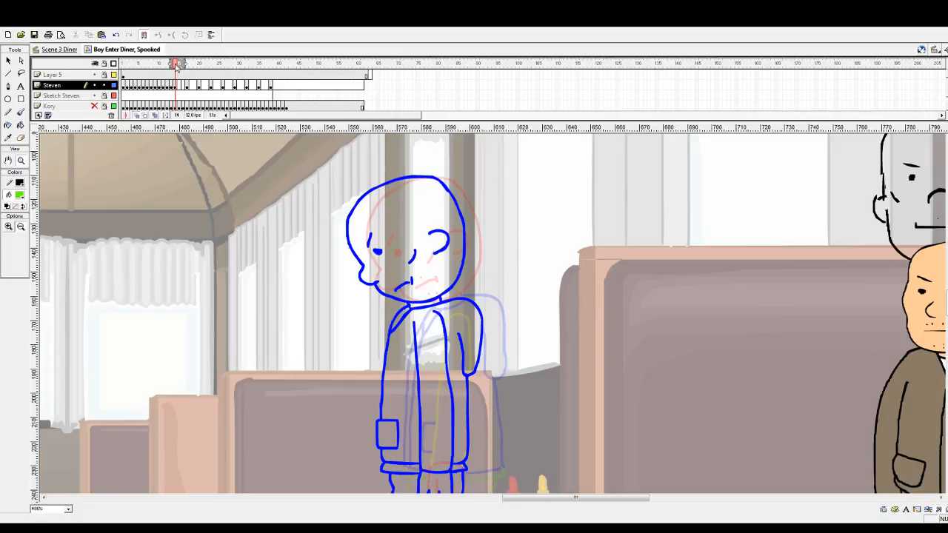
{"action": "left_click", "coordinate": [172, 66]}
{"action": "left_click", "coordinate": [175, 66]}
{"action": "scroll", "coordinate": [220, 264], "scroll_direction": "down", "scroll_amount": 6}
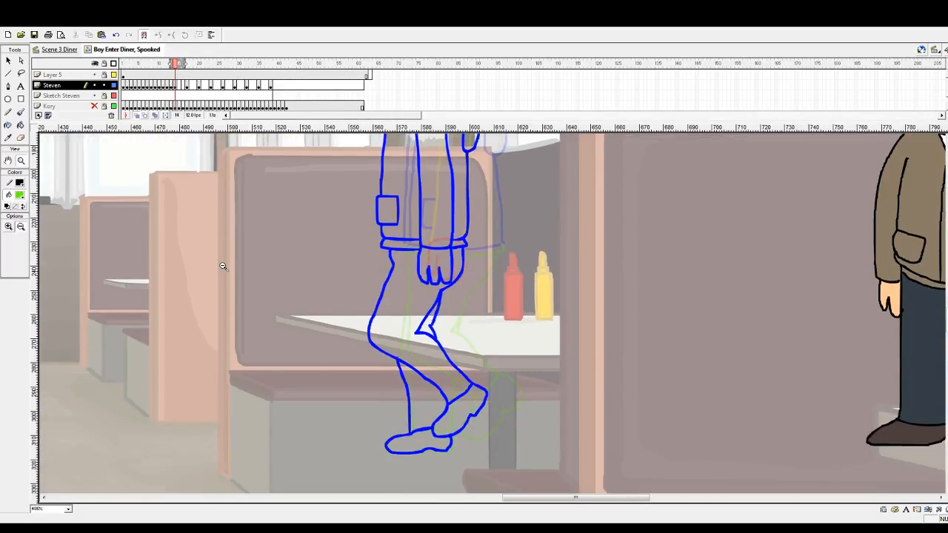
{"action": "left_click", "coordinate": [187, 85]}
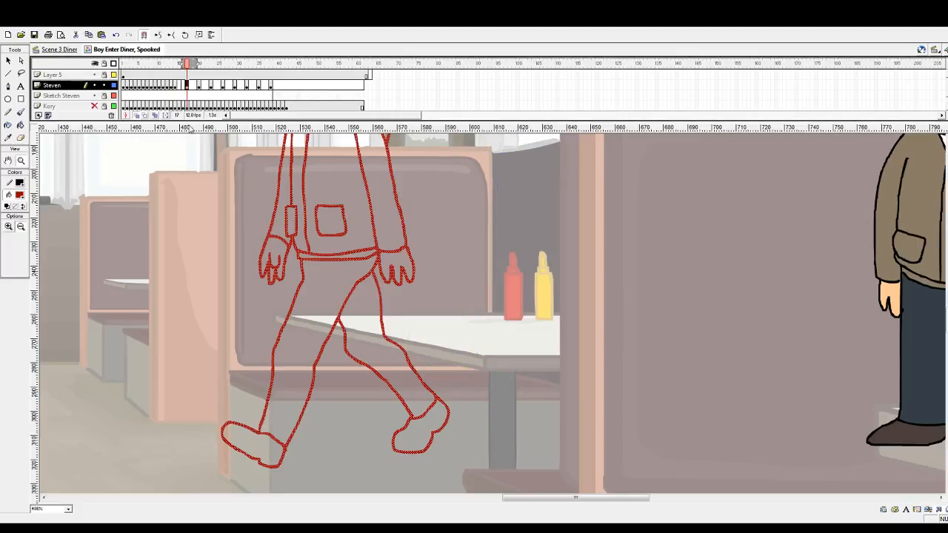
Step: On frame 15, paint the boy's ear, near eye and eyebrow in yellow between the two onion-skinned heads
{"action": "left_click", "coordinate": [177, 85]}
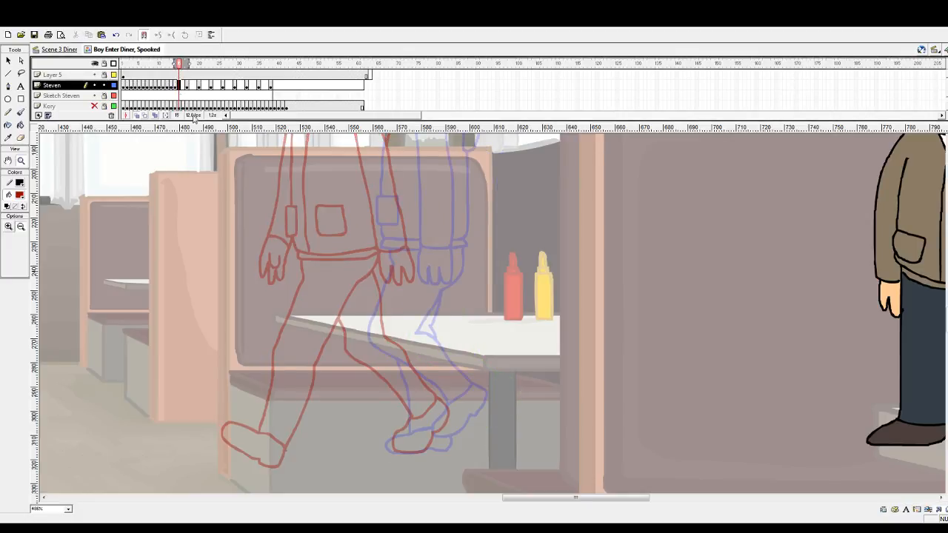
{"action": "scroll", "coordinate": [248, 224], "scroll_direction": "up", "scroll_amount": 4}
{"action": "scroll", "coordinate": [249, 224], "scroll_direction": "up", "scroll_amount": 2}
{"action": "left_click_drag", "start_coordinate": [231, 172], "coordinate": [514, 328]}
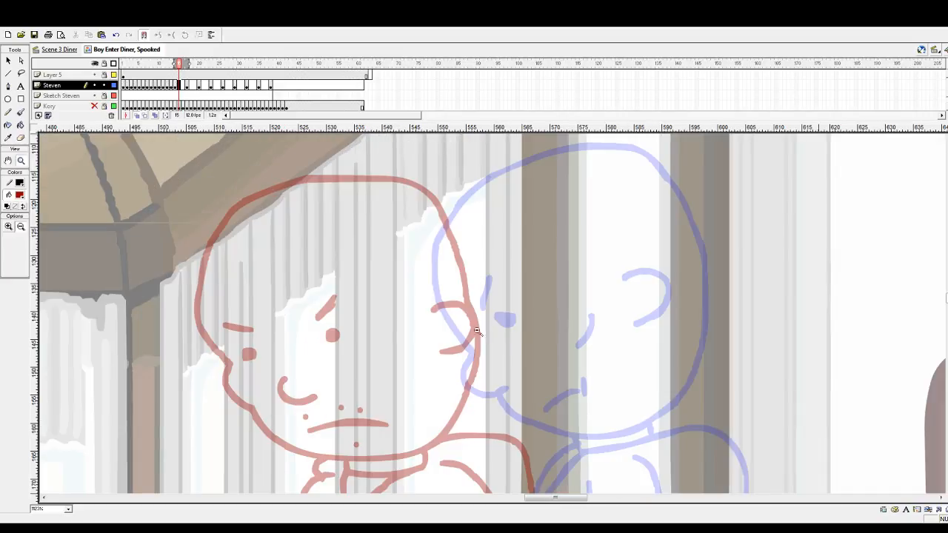
{"action": "left_click", "coordinate": [20, 112]}
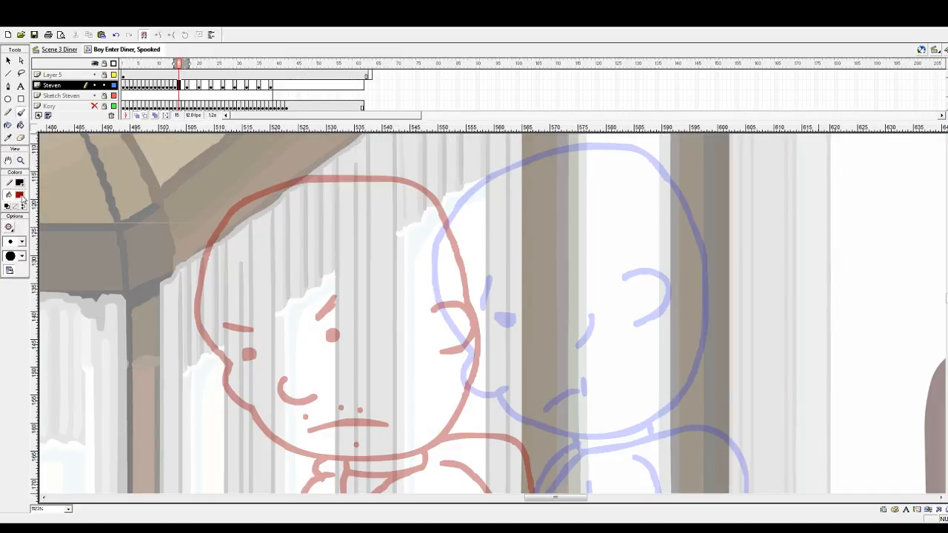
{"action": "left_click", "coordinate": [105, 246]}
{"action": "key", "text": "comma"}
{"action": "key", "text": "period"}
{"action": "mouse_move", "coordinate": [555, 283]}
{"action": "left_mouse_down"}
{"action": "mouse_move", "coordinate": [590, 282]}
{"action": "mouse_move", "coordinate": [602, 314]}
{"action": "mouse_move", "coordinate": [593, 328]}
{"action": "mouse_move", "coordinate": [561, 332]}
{"action": "left_mouse_up"}
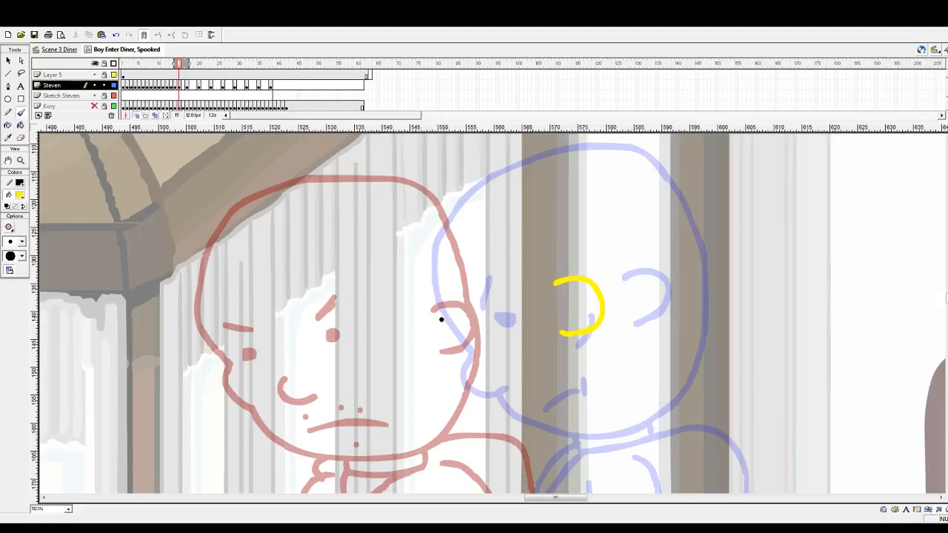
{"action": "left_click_drag", "start_coordinate": [436, 313], "coordinate": [434, 323]}
{"action": "left_click_drag", "start_coordinate": [434, 281], "coordinate": [421, 299]}
Step: Paint the curved nose in yellow below the eye and shift it slightly forward, away from the ear
{"action": "scroll", "coordinate": [378, 371], "scroll_direction": "down", "scroll_amount": 1}
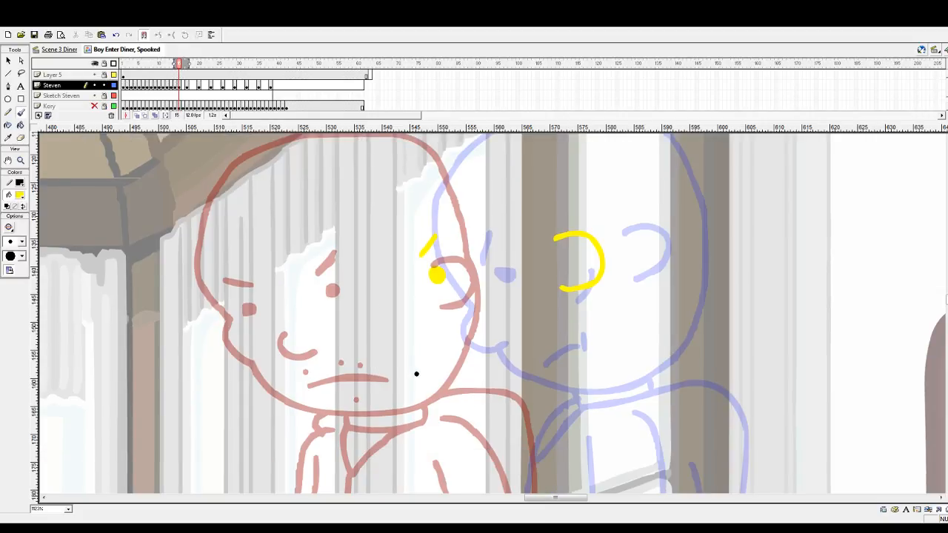
{"action": "scroll", "coordinate": [421, 393], "scroll_direction": "up", "scroll_amount": 1}
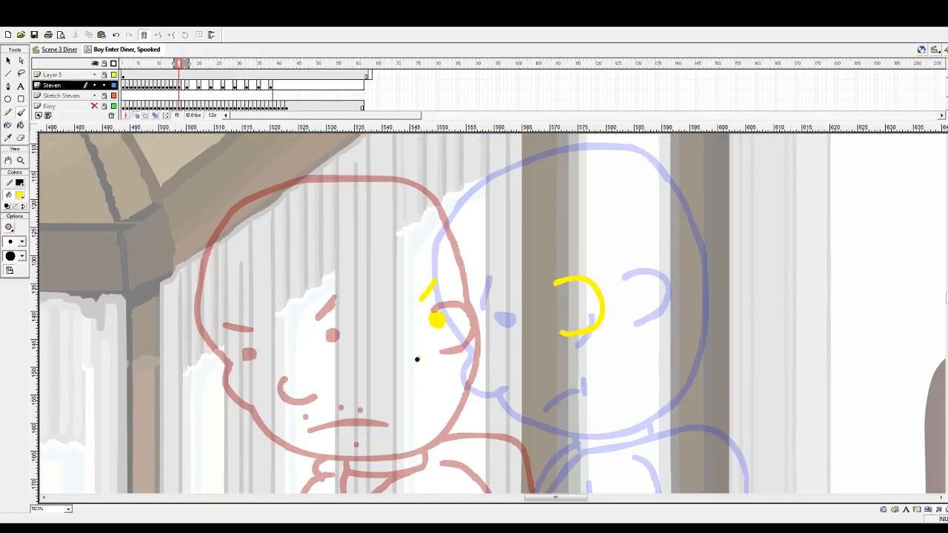
{"action": "mouse_move", "coordinate": [417, 359]}
{"action": "left_mouse_down"}
{"action": "mouse_move", "coordinate": [404, 370]}
{"action": "mouse_move", "coordinate": [406, 387]}
{"action": "mouse_move", "coordinate": [427, 399]}
{"action": "mouse_move", "coordinate": [446, 395]}
{"action": "left_mouse_up"}
{"action": "mouse_move", "coordinate": [425, 362]}
{"action": "left_mouse_down"}
{"action": "mouse_move", "coordinate": [419, 389]}
{"action": "mouse_move", "coordinate": [441, 395]}
{"action": "mouse_move", "coordinate": [425, 394]}
{"action": "mouse_move", "coordinate": [424, 361]}
{"action": "left_mouse_up"}
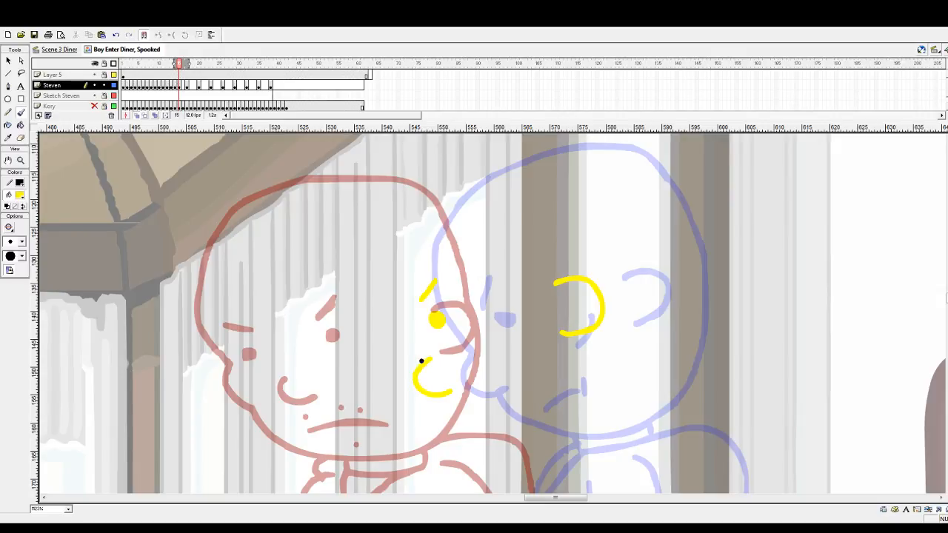
{"action": "left_click", "coordinate": [9, 60]}
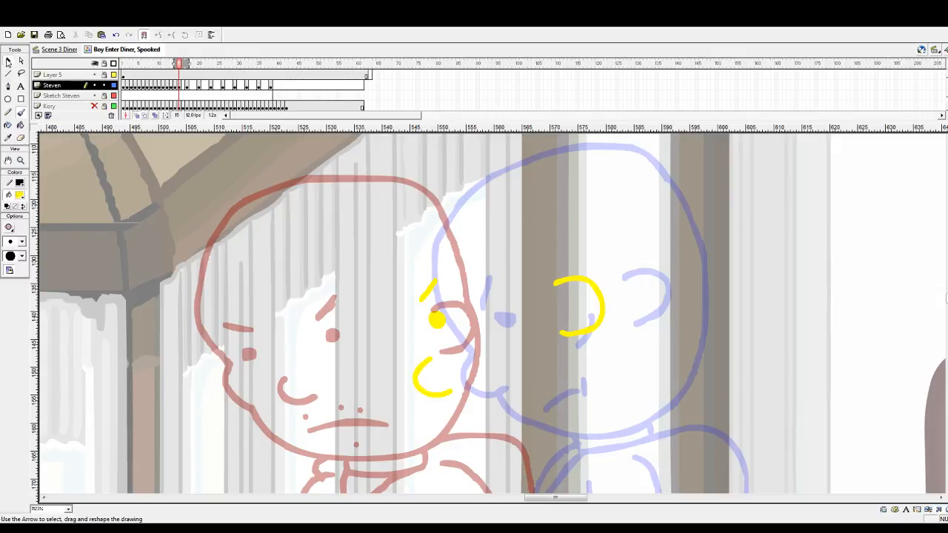
{"action": "left_click_drag", "start_coordinate": [421, 374], "coordinate": [399, 373]}
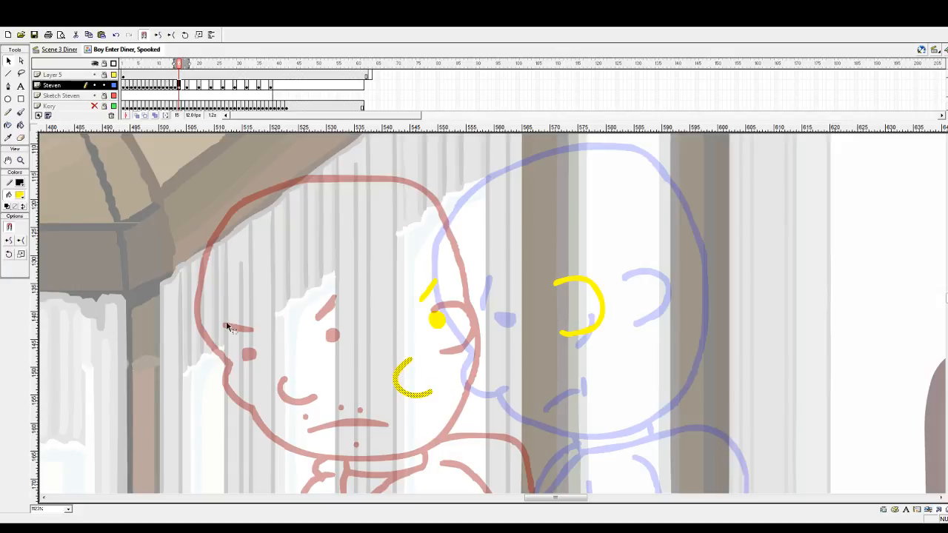
Step: Try adding the far eye and eyebrow in yellow and the upper head contour in red
{"action": "left_click", "coordinate": [21, 112]}
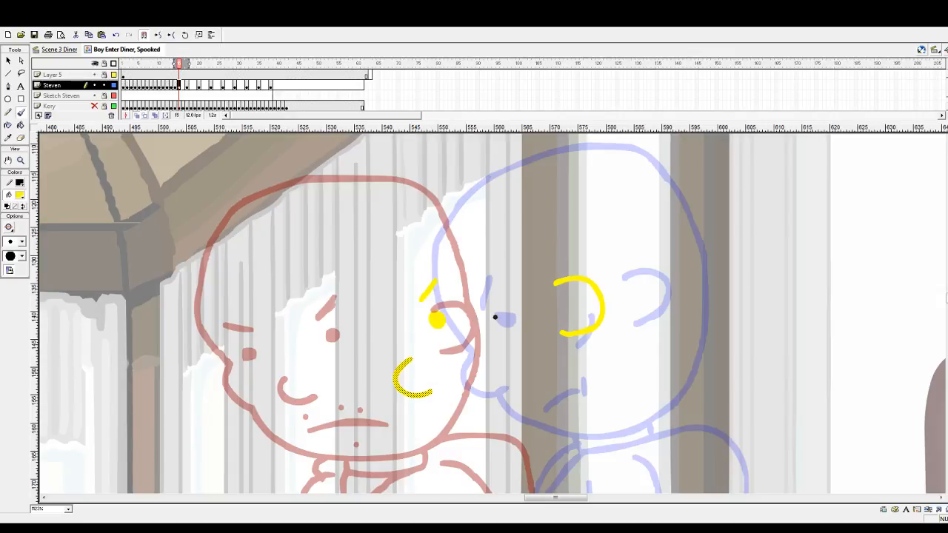
{"action": "left_click_drag", "start_coordinate": [401, 323], "coordinate": [395, 310]}
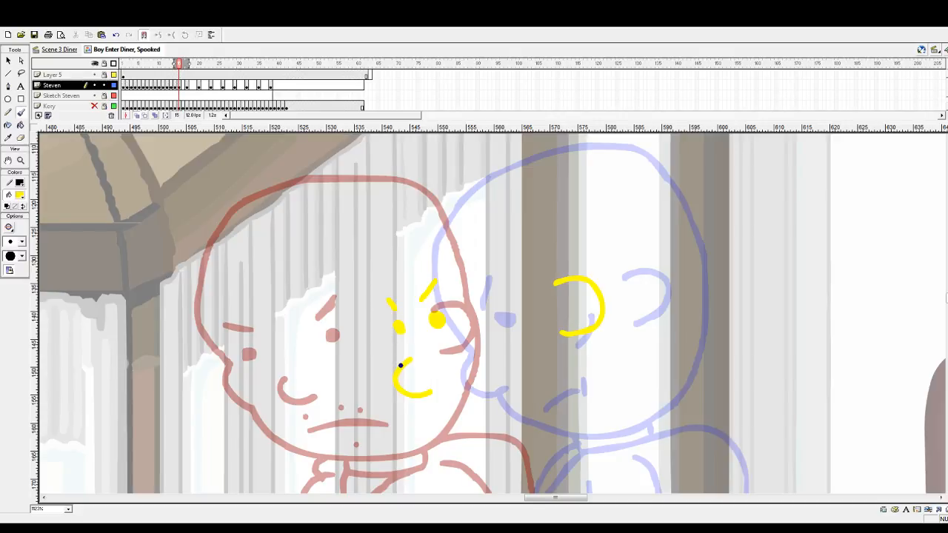
{"action": "left_click", "coordinate": [20, 196]}
{"action": "left_click", "coordinate": [82, 244]}
{"action": "mouse_move", "coordinate": [356, 333]}
{"action": "left_mouse_down"}
{"action": "mouse_move", "coordinate": [339, 277]}
{"action": "mouse_move", "coordinate": [348, 216]}
{"action": "mouse_move", "coordinate": [364, 191]}
{"action": "mouse_move", "coordinate": [407, 164]}
{"action": "mouse_move", "coordinate": [452, 152]}
{"action": "mouse_move", "coordinate": [522, 152]}
{"action": "mouse_move", "coordinate": [567, 178]}
{"action": "mouse_move", "coordinate": [602, 238]}
{"action": "mouse_move", "coordinate": [606, 311]}
{"action": "left_mouse_up"}
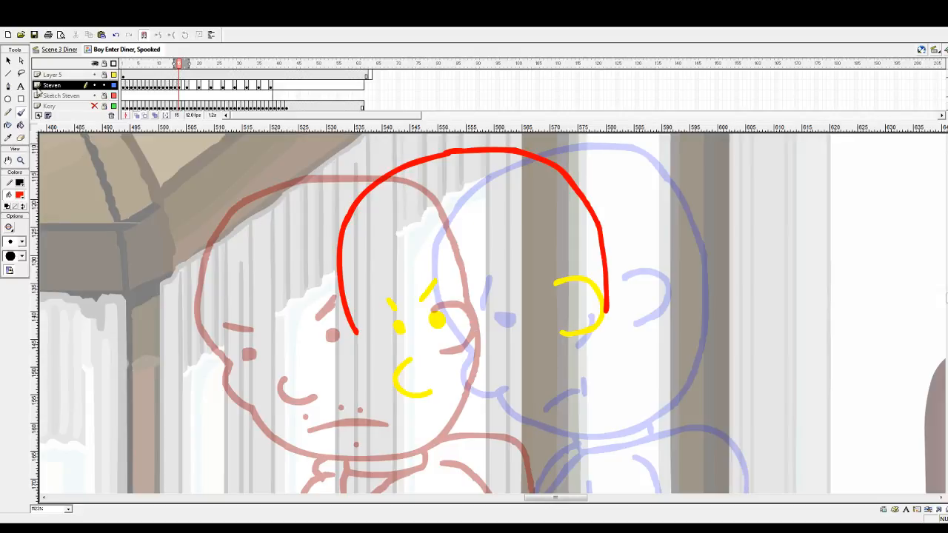
Step: Try deleting the far eye and its eyebrow from the face
{"action": "left_click", "coordinate": [8, 61]}
{"action": "left_click", "coordinate": [399, 328]}
{"action": "key", "text": "Delete"}
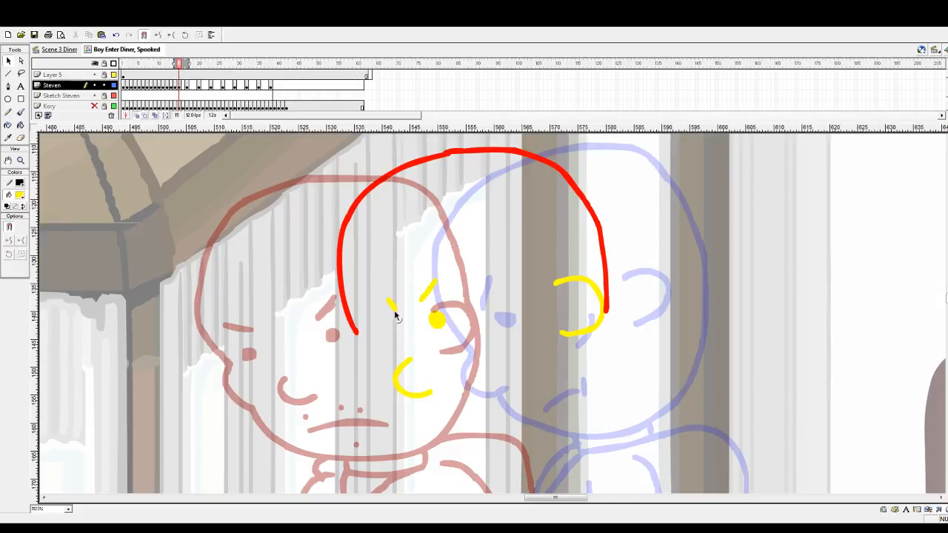
{"action": "left_click", "coordinate": [392, 304]}
{"action": "key", "text": "Delete"}
Step: Undo the deletions, the red head contour and the far eye and eyebrow, back to the repositioned nose
{"action": "key", "text": "ctrl+z"}
{"action": "key", "text": "ctrl+z"}
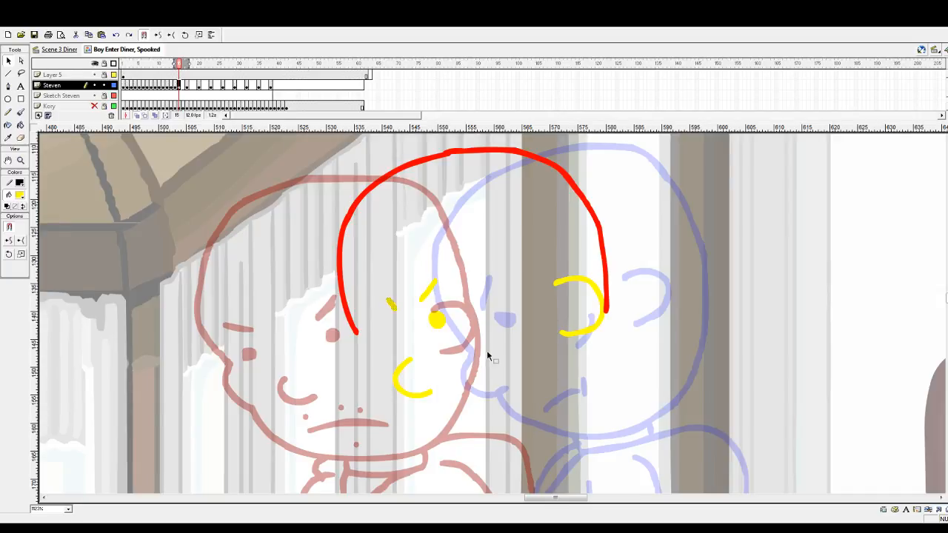
{"action": "key", "text": "ctrl+z"}
{"action": "key", "text": "ctrl+z"}
{"action": "key", "text": "ctrl+z"}
{"action": "key", "text": "ctrl+z"}
{"action": "key", "text": "ctrl+z"}
{"action": "key", "text": "ctrl+z"}
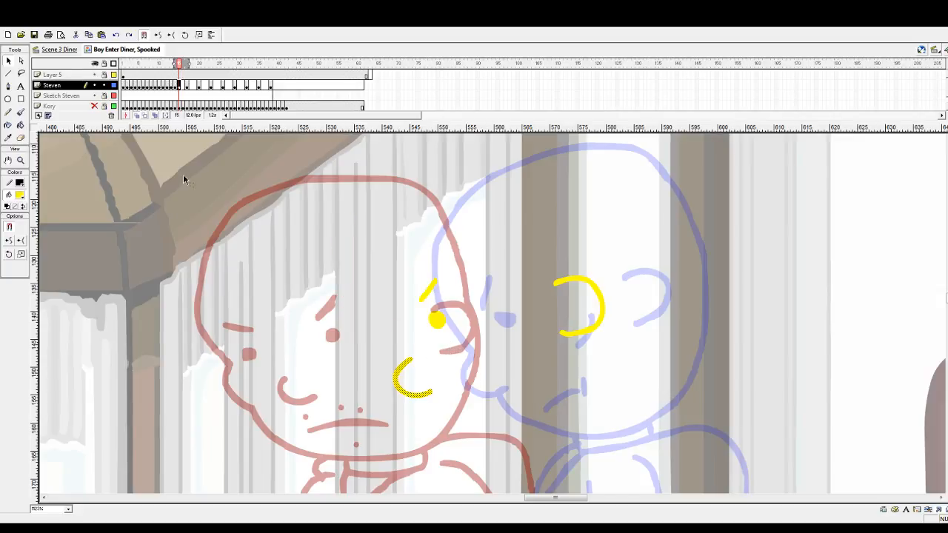
Step: Move all the yellow features onto the onion-skinned red head, then adjust the eye with its eyebrow and the ear separately
{"action": "left_click_drag", "start_coordinate": [370, 243], "coordinate": [621, 407]}
{"action": "left_click_drag", "start_coordinate": [438, 325], "coordinate": [334, 338]}
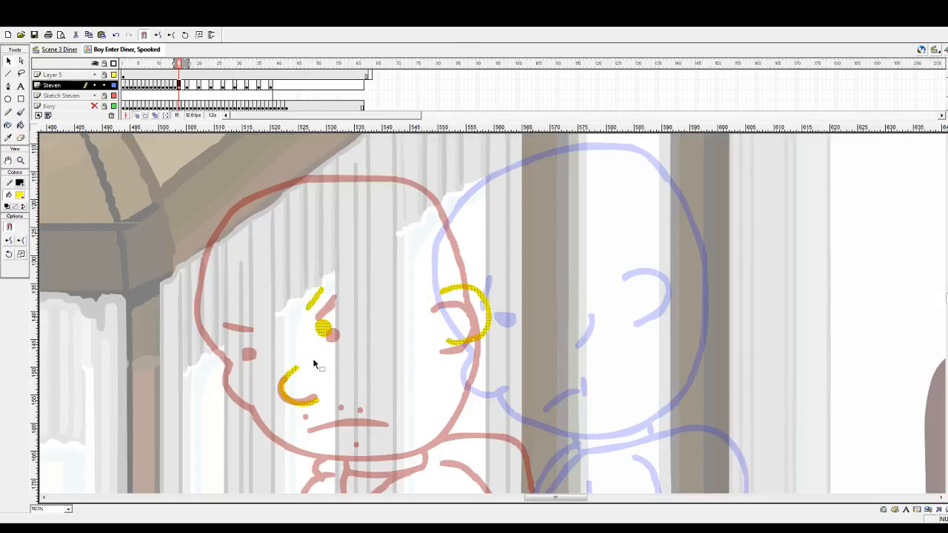
{"action": "left_click", "coordinate": [314, 308]}
{"action": "left_click_drag", "start_coordinate": [296, 268], "coordinate": [368, 359]}
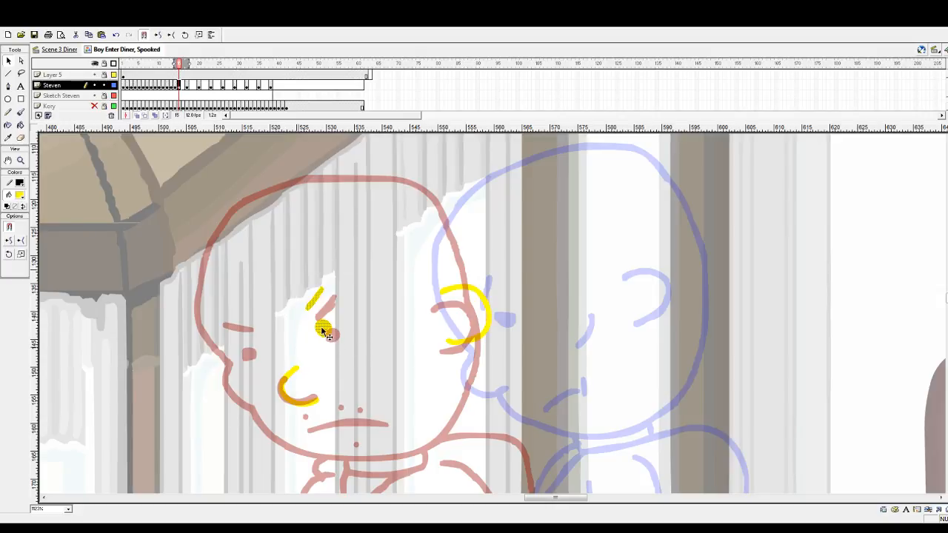
{"action": "left_click_drag", "start_coordinate": [323, 332], "coordinate": [310, 340]}
{"action": "left_click_drag", "start_coordinate": [423, 273], "coordinate": [518, 369]}
{"action": "left_click_drag", "start_coordinate": [479, 334], "coordinate": [444, 335]}
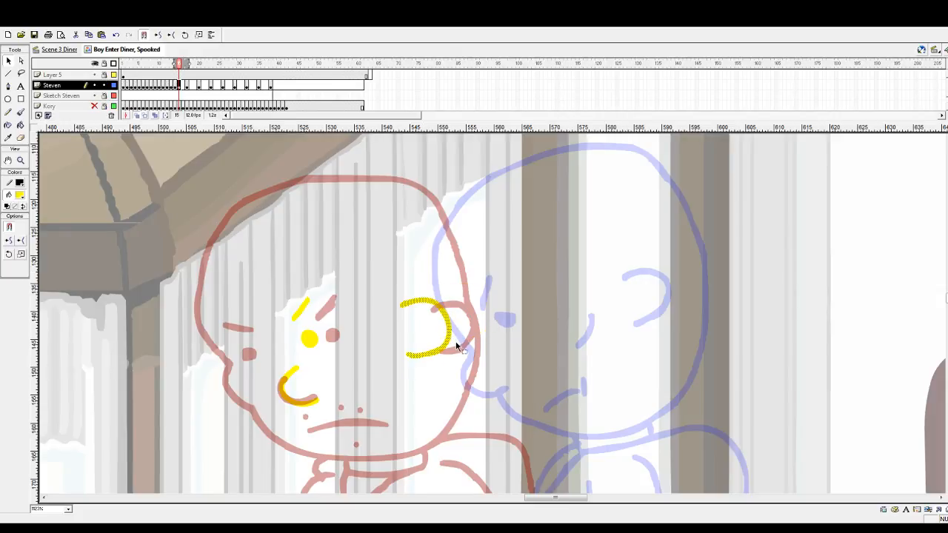
Step: Try painting the far eye and eyebrow in yellow beside the onion-skinned red ones, then undo the strokes
{"action": "left_click", "coordinate": [21, 111]}
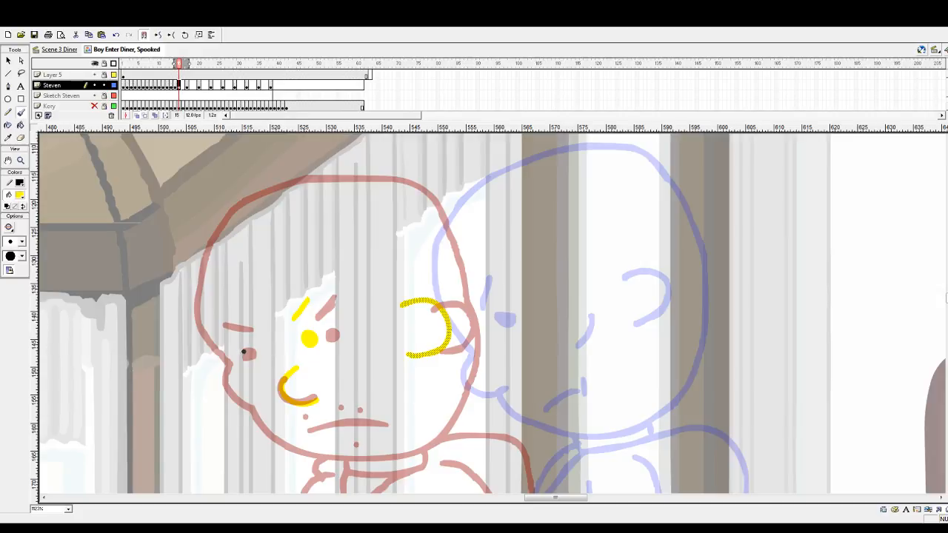
{"action": "mouse_move", "coordinate": [248, 350]}
{"action": "left_mouse_down"}
{"action": "mouse_move", "coordinate": [261, 360]}
{"action": "mouse_move", "coordinate": [262, 335]}
{"action": "left_mouse_up"}
{"action": "key", "text": "ctrl+z"}
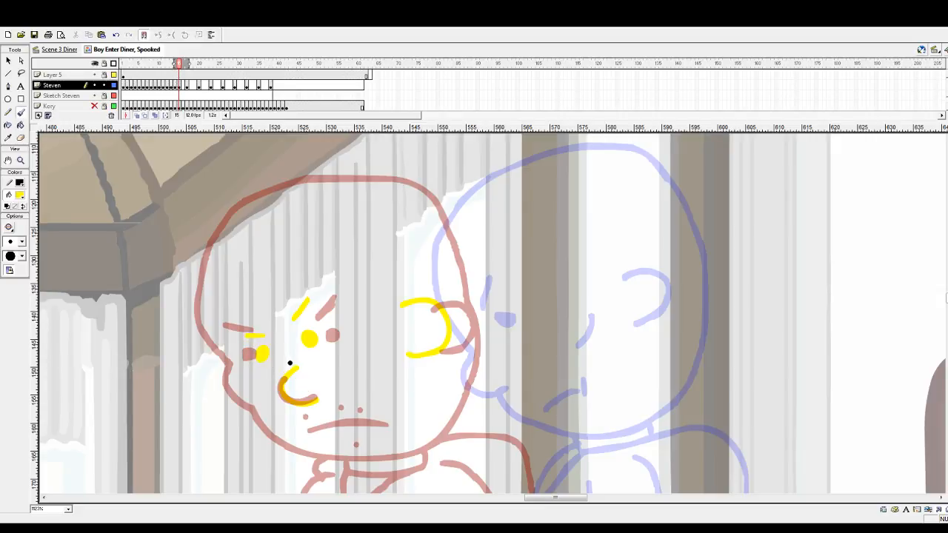
{"action": "key", "text": "ctrl+z"}
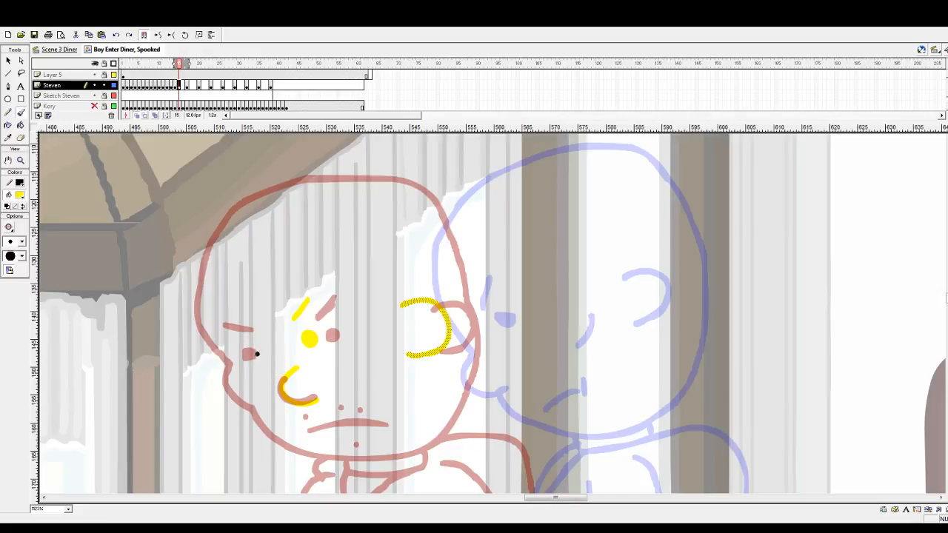
{"action": "mouse_move", "coordinate": [263, 356]}
{"action": "left_mouse_down"}
{"action": "mouse_move", "coordinate": [243, 345]}
{"action": "mouse_move", "coordinate": [228, 309]}
{"action": "mouse_move", "coordinate": [233, 263]}
{"action": "left_mouse_up"}
{"action": "key", "text": "ctrl+z"}
Step: Move the yellow eye, eyebrow and nose together toward the front edge of the onion-skinned red face, leaving out the ear
{"action": "left_click", "coordinate": [8, 60]}
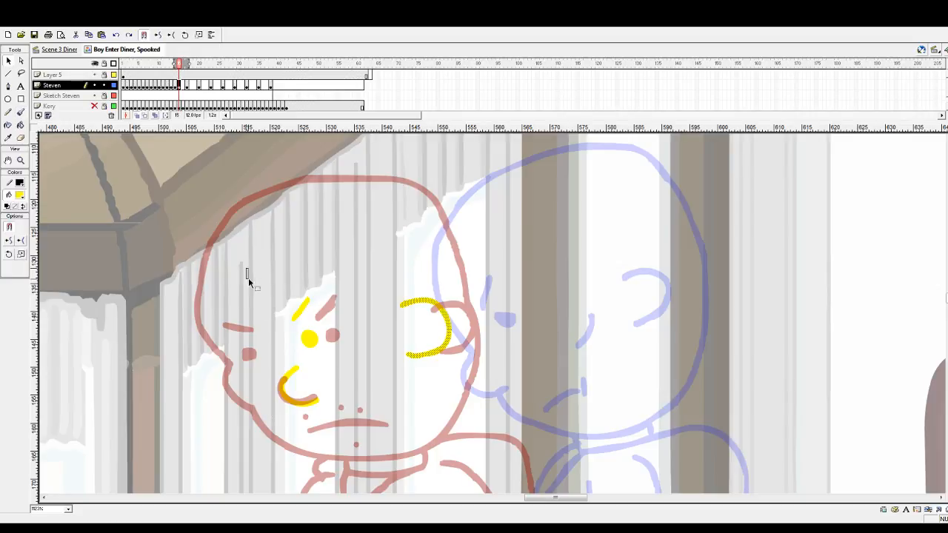
{"action": "left_click_drag", "start_coordinate": [246, 268], "coordinate": [470, 413]}
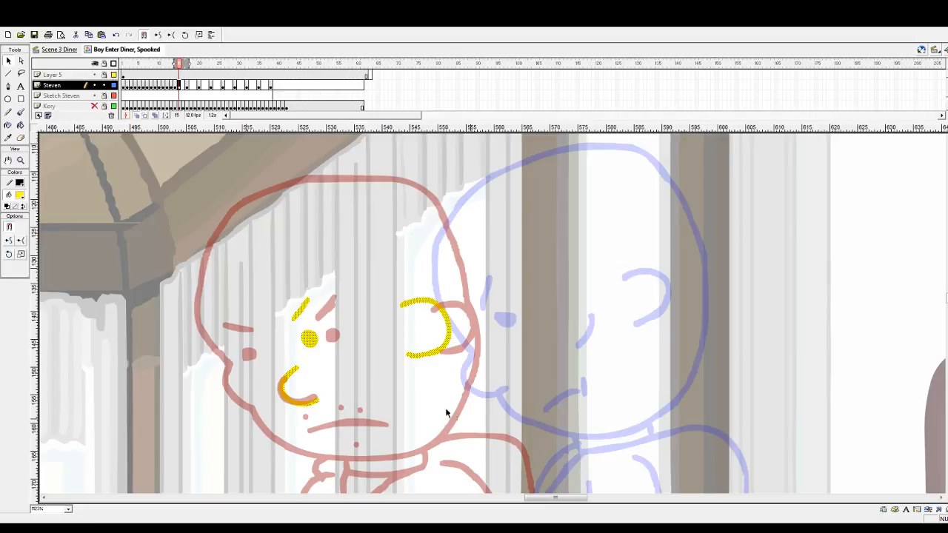
{"action": "left_click_drag", "start_coordinate": [259, 285], "coordinate": [365, 424]}
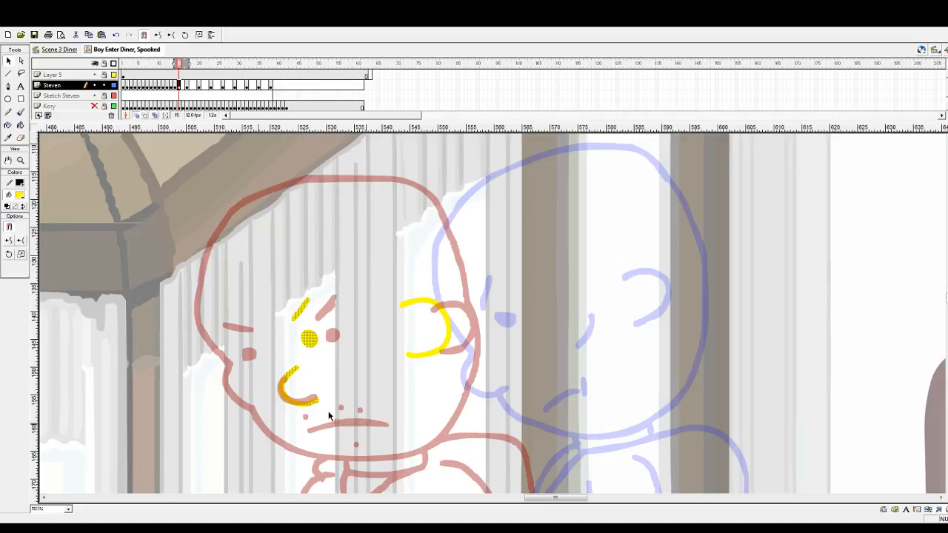
{"action": "mouse_move", "coordinate": [288, 394]}
{"action": "left_mouse_down"}
{"action": "mouse_move", "coordinate": [258, 396]}
{"action": "mouse_move", "coordinate": [247, 390]}
{"action": "mouse_move", "coordinate": [256, 381]}
{"action": "left_mouse_up"}
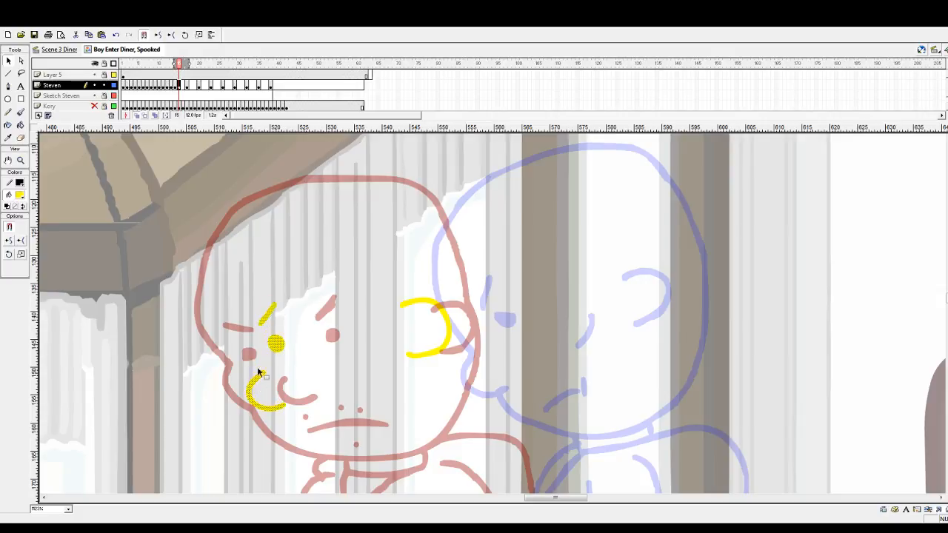
Step: Fine-tune the yellow nose and move the eye with its eyebrow back toward the ear, then switch to the Brush tool
{"action": "left_click", "coordinate": [253, 341]}
{"action": "left_click", "coordinate": [260, 381]}
{"action": "mouse_move", "coordinate": [228, 304]}
{"action": "left_mouse_down"}
{"action": "mouse_move", "coordinate": [311, 430]}
{"action": "mouse_move", "coordinate": [329, 435]}
{"action": "left_mouse_up"}
{"action": "left_click_drag", "start_coordinate": [223, 287], "coordinate": [328, 437]}
{"action": "left_click_drag", "start_coordinate": [255, 379], "coordinate": [255, 379]}
{"action": "left_click", "coordinate": [254, 303]}
{"action": "mouse_move", "coordinate": [247, 281]}
{"action": "left_mouse_down"}
{"action": "mouse_move", "coordinate": [297, 359]}
{"action": "mouse_move", "coordinate": [298, 341]}
{"action": "left_mouse_up"}
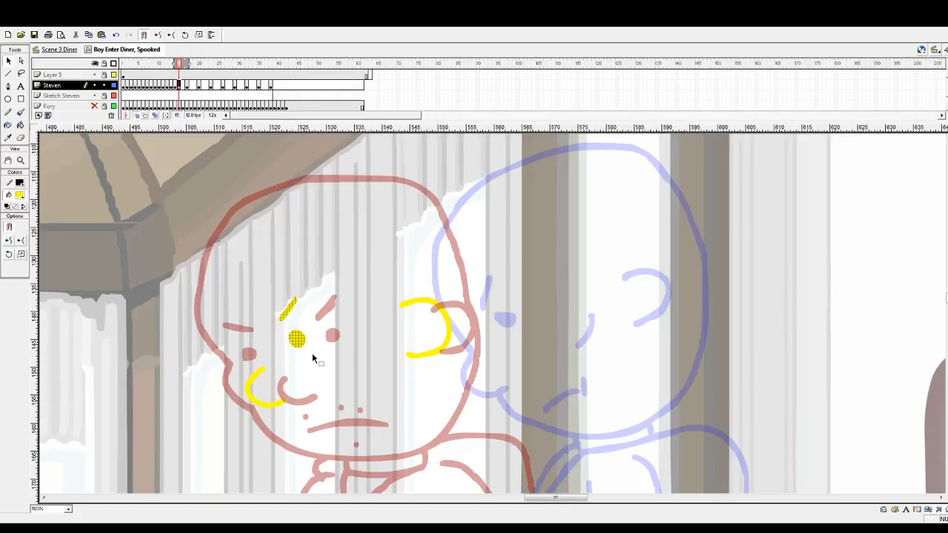
{"action": "left_click", "coordinate": [21, 111]}
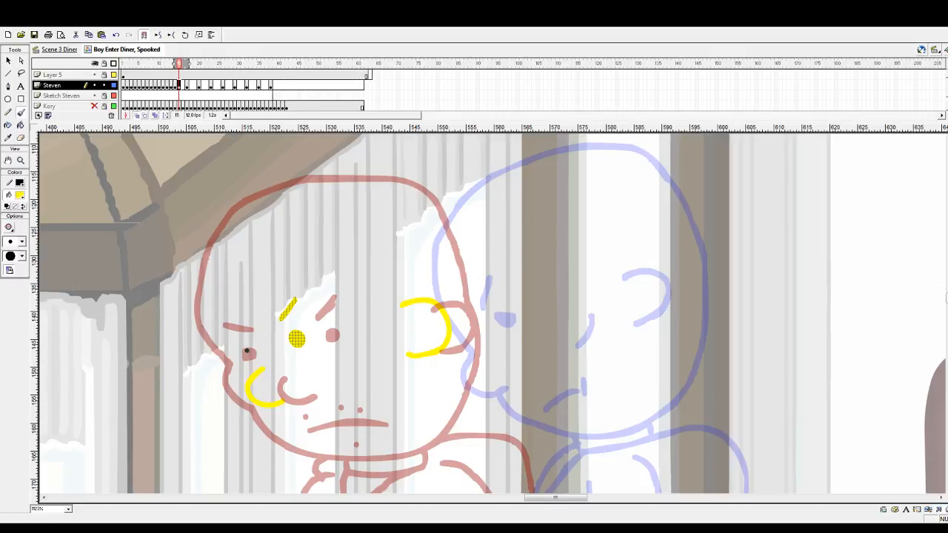
Step: Paint the far eye and eyebrow, the cheek and the jaw line in yellow, and recolour the whole drawing black
{"action": "left_click_drag", "start_coordinate": [247, 351], "coordinate": [250, 331]}
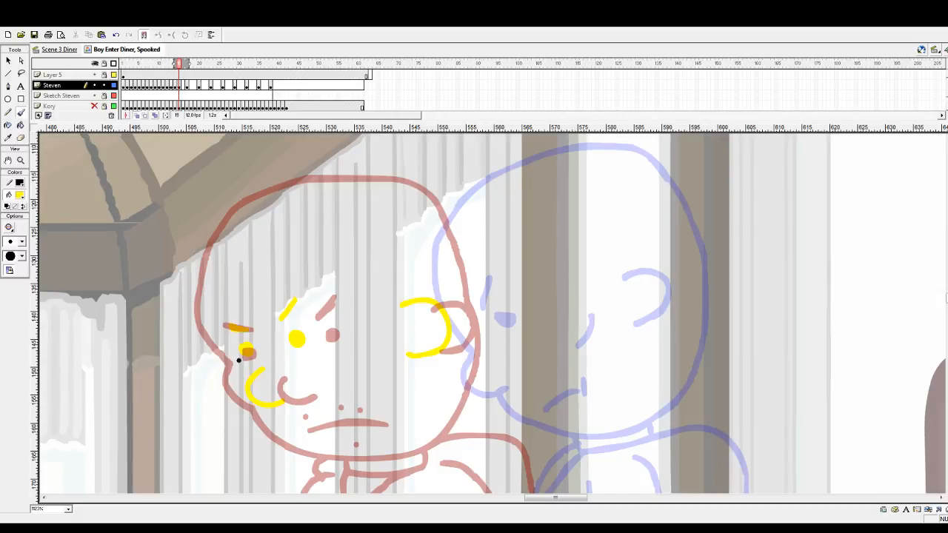
{"action": "mouse_move", "coordinate": [237, 359]}
{"action": "left_mouse_down"}
{"action": "mouse_move", "coordinate": [239, 400]}
{"action": "mouse_move", "coordinate": [260, 430]}
{"action": "mouse_move", "coordinate": [279, 449]}
{"action": "mouse_move", "coordinate": [330, 461]}
{"action": "mouse_move", "coordinate": [405, 447]}
{"action": "mouse_move", "coordinate": [449, 423]}
{"action": "mouse_move", "coordinate": [468, 359]}
{"action": "left_mouse_up"}
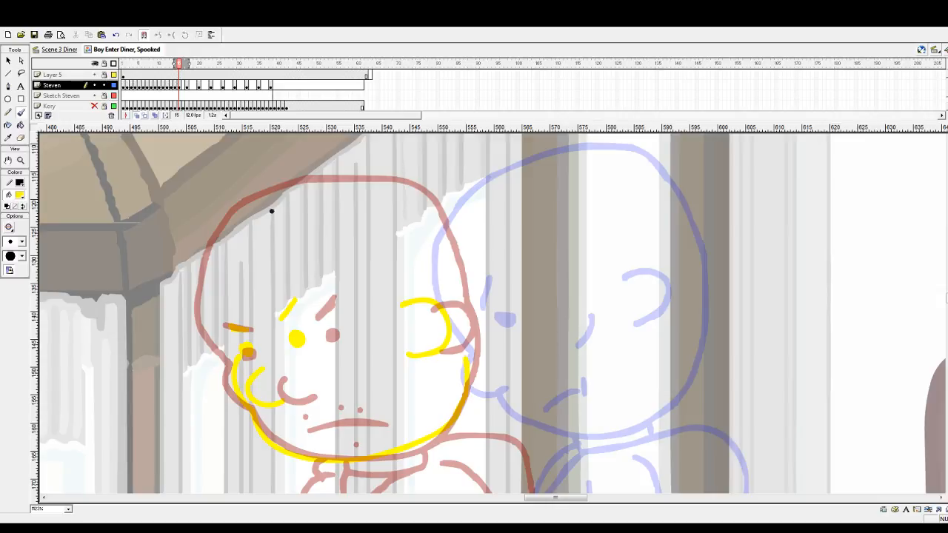
{"action": "left_click", "coordinate": [178, 85]}
{"action": "left_click", "coordinate": [21, 196]}
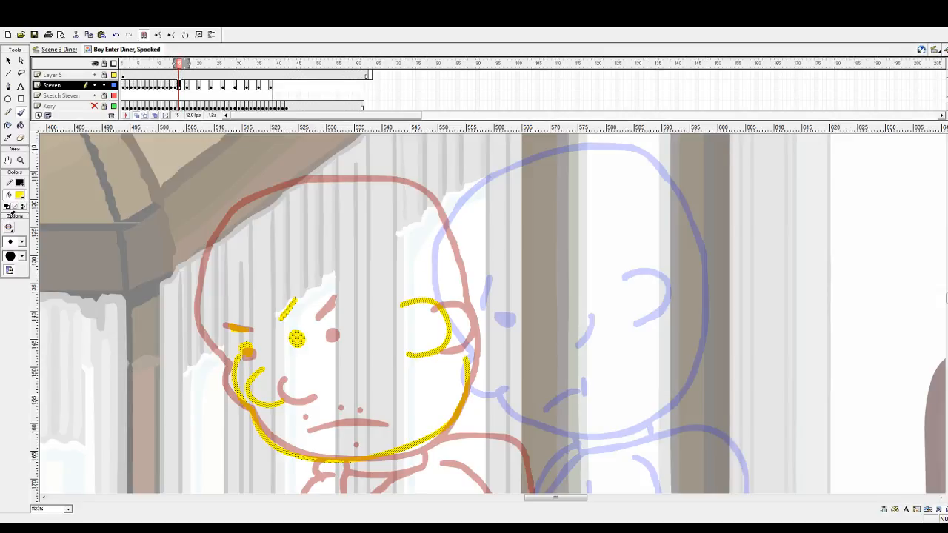
{"action": "left_click", "coordinate": [9, 215]}
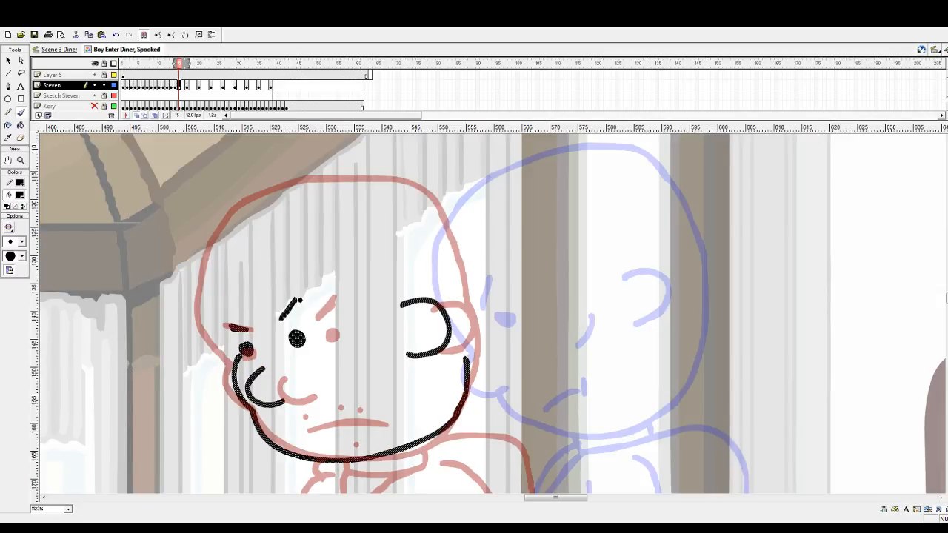
Step: Close the head outline in black from the far eye over the forehead and crown to the jaw, tidying the joint behind the ear
{"action": "left_click_drag", "start_coordinate": [466, 361], "coordinate": [444, 255]}
{"action": "key", "text": "ctrl+z"}
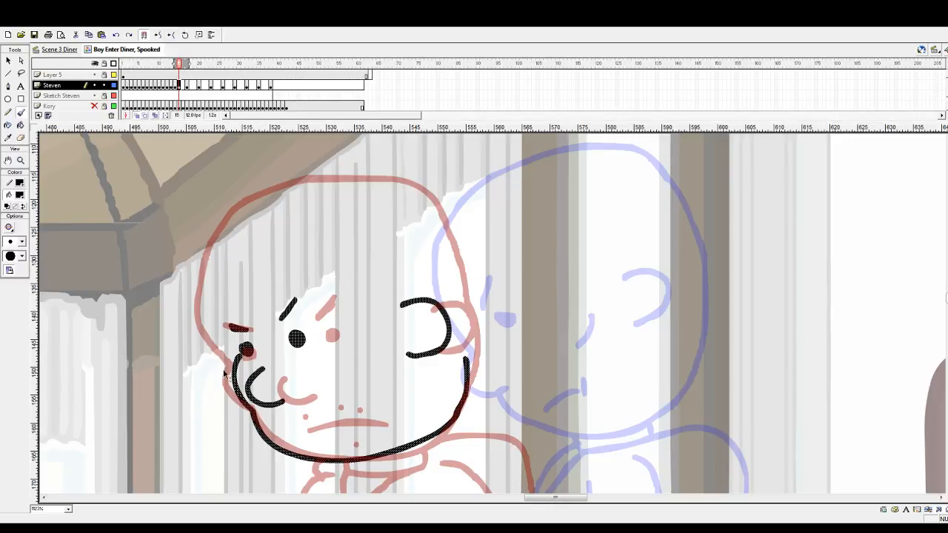
{"action": "left_click_drag", "start_coordinate": [230, 356], "coordinate": [210, 326]}
{"action": "key", "text": "ctrl+z"}
{"action": "left_click_drag", "start_coordinate": [237, 357], "coordinate": [207, 313]}
{"action": "key", "text": "ctrl+z"}
{"action": "left_click_drag", "start_coordinate": [238, 352], "coordinate": [210, 303]}
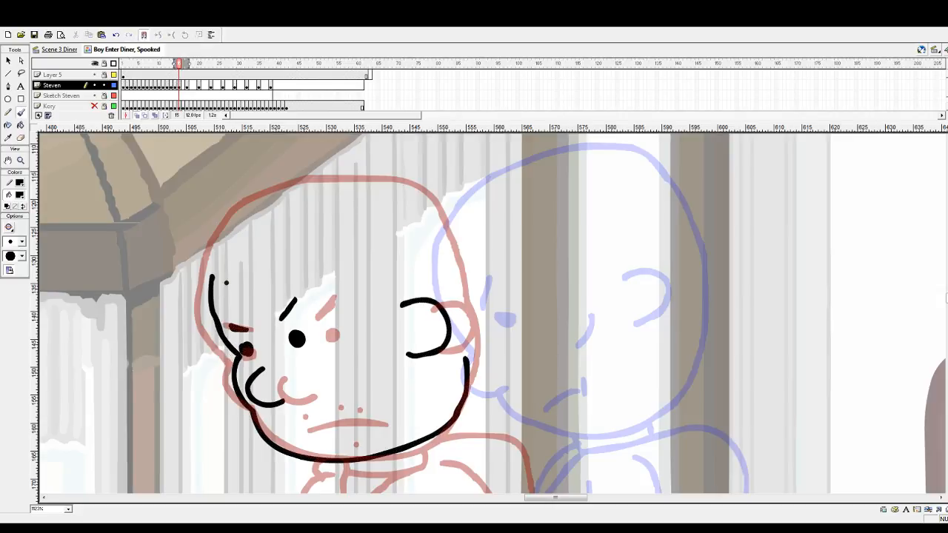
{"action": "mouse_move", "coordinate": [212, 277]}
{"action": "left_mouse_down"}
{"action": "mouse_move", "coordinate": [213, 254]}
{"action": "mouse_move", "coordinate": [249, 214]}
{"action": "mouse_move", "coordinate": [337, 188]}
{"action": "left_mouse_up"}
{"action": "key", "text": "ctrl+z"}
{"action": "mouse_move", "coordinate": [212, 276]}
{"action": "left_mouse_down"}
{"action": "mouse_move", "coordinate": [229, 228]}
{"action": "mouse_move", "coordinate": [280, 192]}
{"action": "mouse_move", "coordinate": [320, 179]}
{"action": "mouse_move", "coordinate": [400, 183]}
{"action": "mouse_move", "coordinate": [425, 197]}
{"action": "mouse_move", "coordinate": [454, 240]}
{"action": "mouse_move", "coordinate": [463, 359]}
{"action": "left_mouse_up"}
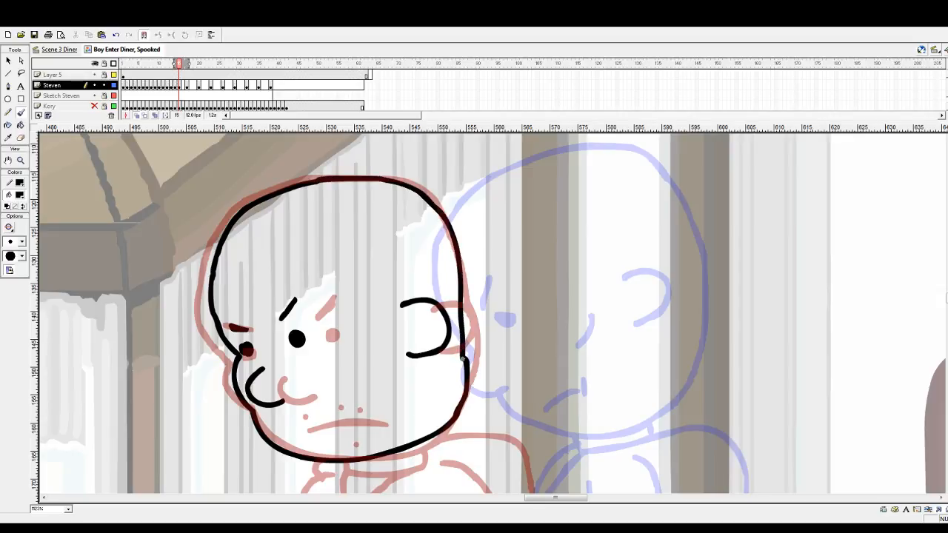
{"action": "left_click", "coordinate": [21, 138]}
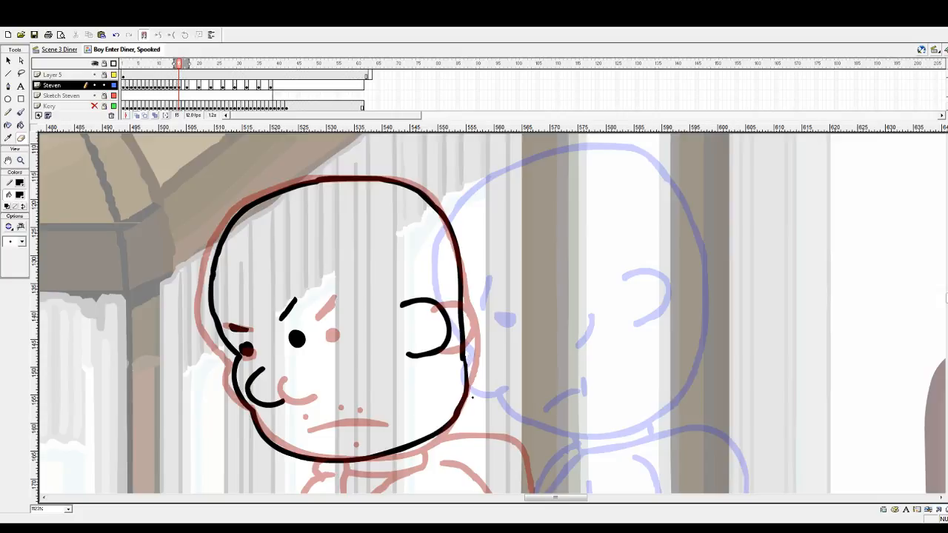
{"action": "left_click", "coordinate": [21, 111]}
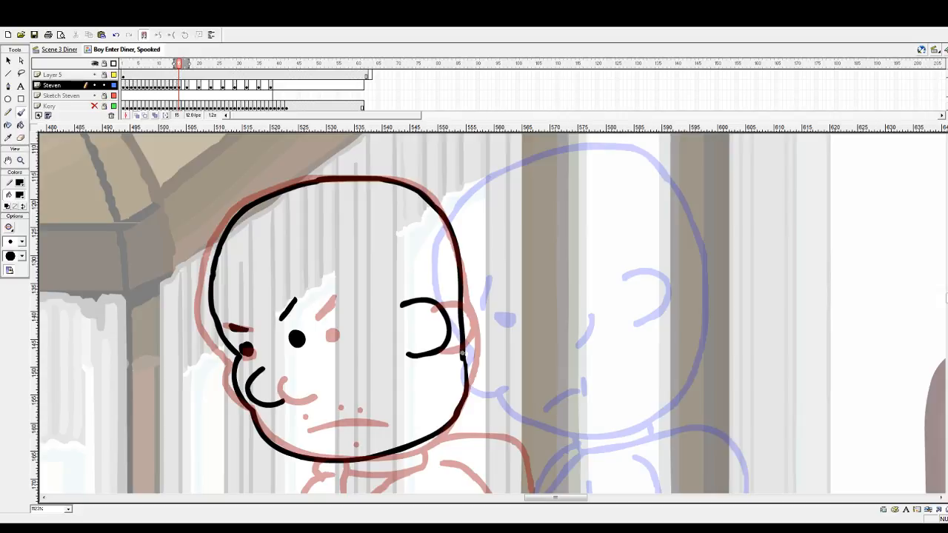
{"action": "left_click_drag", "start_coordinate": [461, 354], "coordinate": [465, 400]}
Step: Paint a frowning mouth in black above the chin and dot the stubble above and below it
{"action": "left_click_drag", "start_coordinate": [287, 429], "coordinate": [345, 424]}
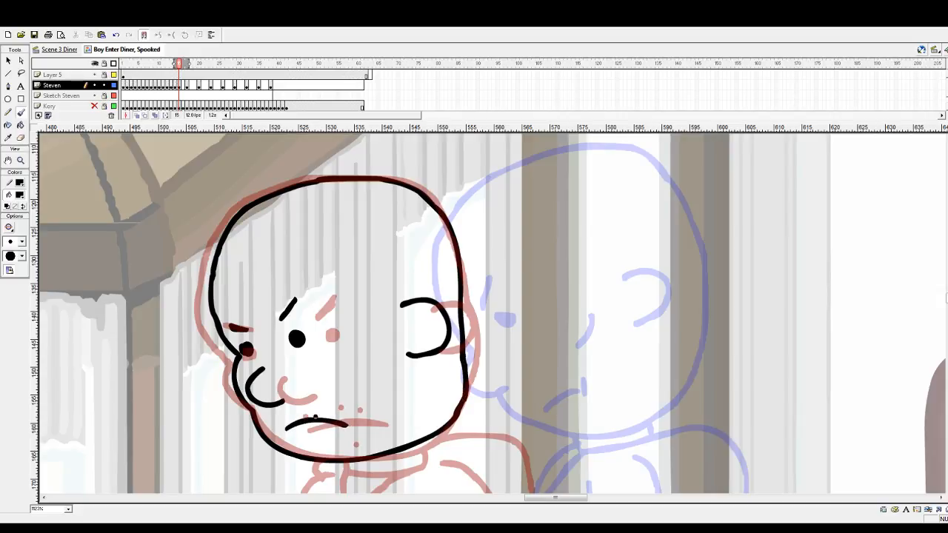
{"action": "left_click", "coordinate": [284, 414]}
{"action": "left_click", "coordinate": [296, 410]}
{"action": "left_click", "coordinate": [323, 410]}
{"action": "left_click", "coordinate": [345, 413]}
{"action": "left_click", "coordinate": [316, 436]}
Step: Nudge the far eye with its eyebrow toward the face's front edge and the near eye with its eyebrow back toward the ear
{"action": "left_click", "coordinate": [20, 74]}
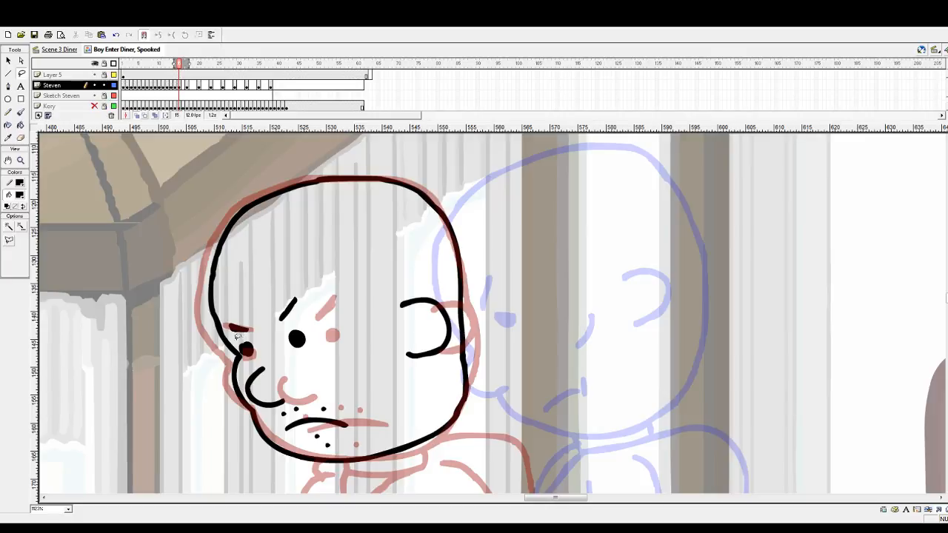
{"action": "mouse_move", "coordinate": [237, 336]}
{"action": "left_mouse_down"}
{"action": "mouse_move", "coordinate": [226, 315]}
{"action": "mouse_move", "coordinate": [252, 307]}
{"action": "mouse_move", "coordinate": [268, 355]}
{"action": "mouse_move", "coordinate": [237, 337]}
{"action": "left_mouse_up"}
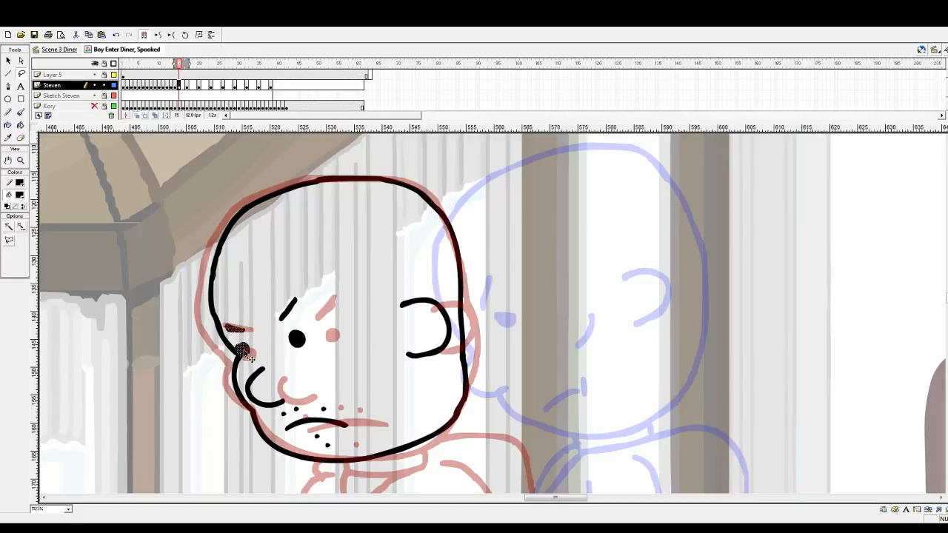
{"action": "left_click", "coordinate": [320, 356]}
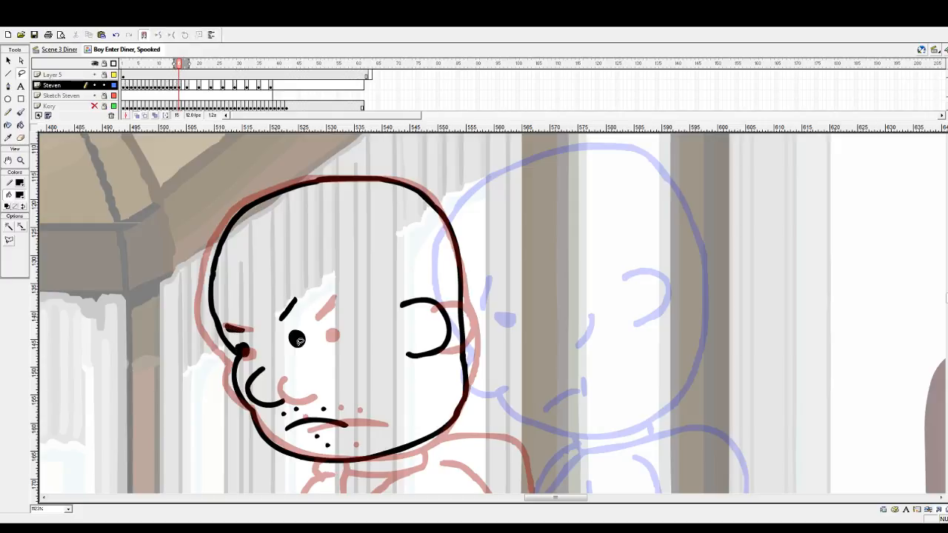
{"action": "mouse_move", "coordinate": [282, 282]}
{"action": "left_mouse_down"}
{"action": "mouse_move", "coordinate": [322, 353]}
{"action": "mouse_move", "coordinate": [290, 337]}
{"action": "mouse_move", "coordinate": [277, 312]}
{"action": "mouse_move", "coordinate": [294, 288]}
{"action": "mouse_move", "coordinate": [327, 342]}
{"action": "mouse_move", "coordinate": [296, 352]}
{"action": "mouse_move", "coordinate": [272, 296]}
{"action": "left_mouse_up"}
{"action": "left_click_drag", "start_coordinate": [304, 342], "coordinate": [310, 341]}
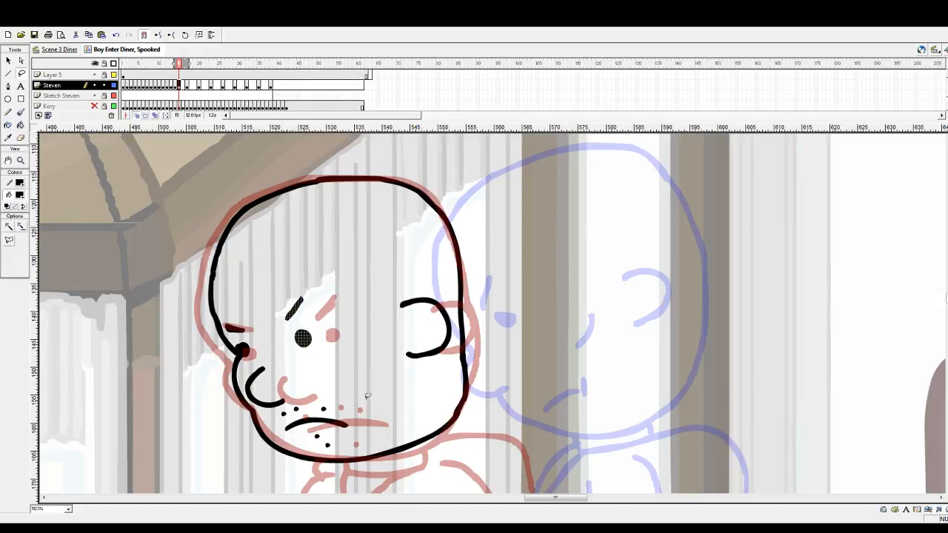
Step: Shift the black head's keyframe to frame 16, extend the onion skin to frame 14, and place the head between the red and blue heads
{"action": "key", "text": "comma"}
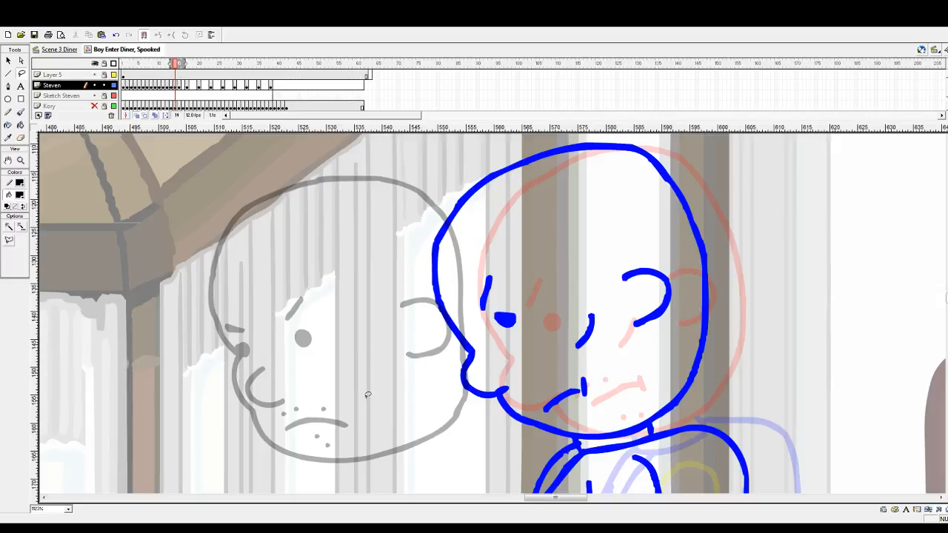
{"action": "key", "text": "period"}
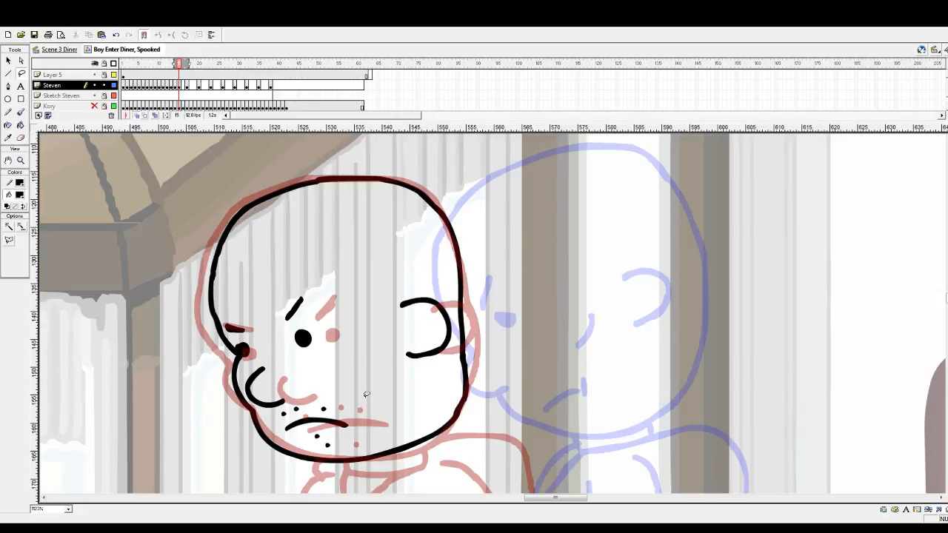
{"action": "scroll", "coordinate": [364, 390], "scroll_direction": "down", "scroll_amount": 10}
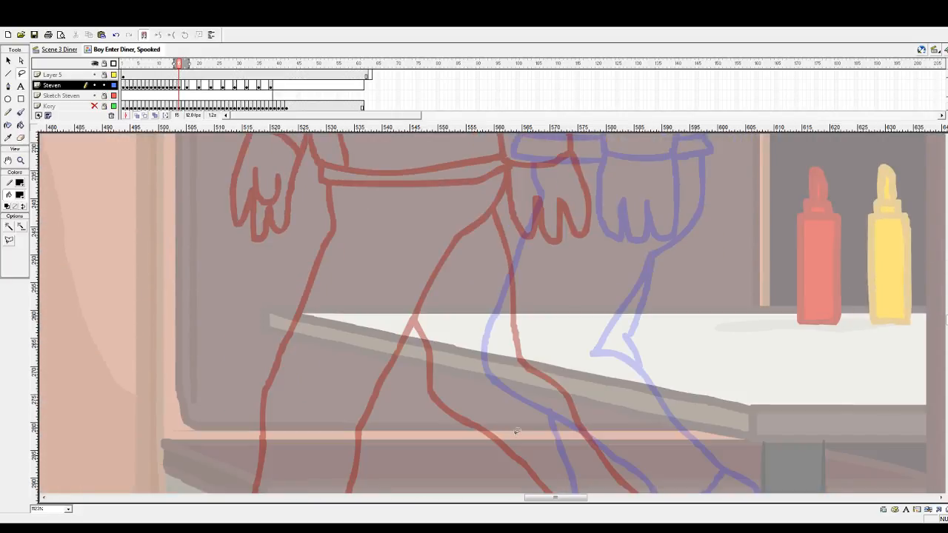
{"action": "scroll", "coordinate": [422, 396], "scroll_direction": "up", "scroll_amount": 5}
{"action": "scroll", "coordinate": [423, 396], "scroll_direction": "up", "scroll_amount": 5}
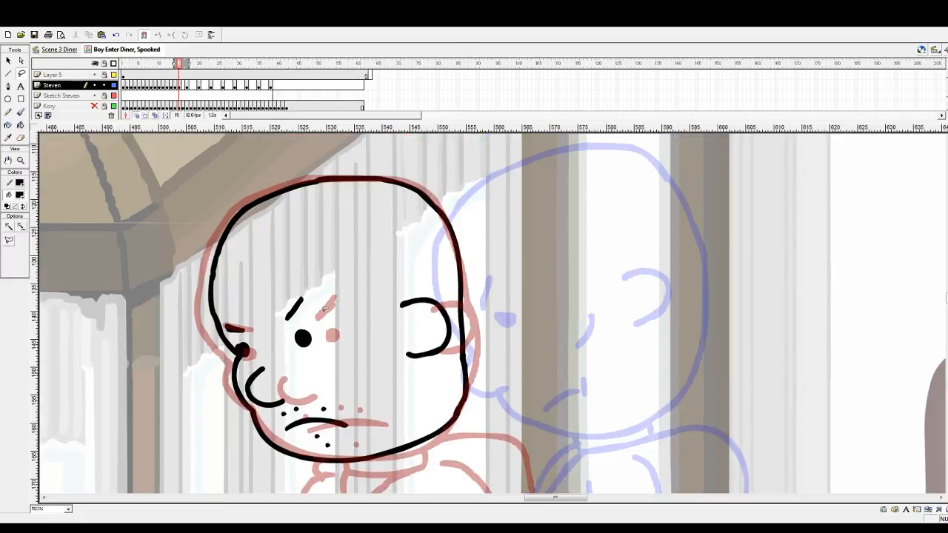
{"action": "left_click", "coordinate": [183, 86]}
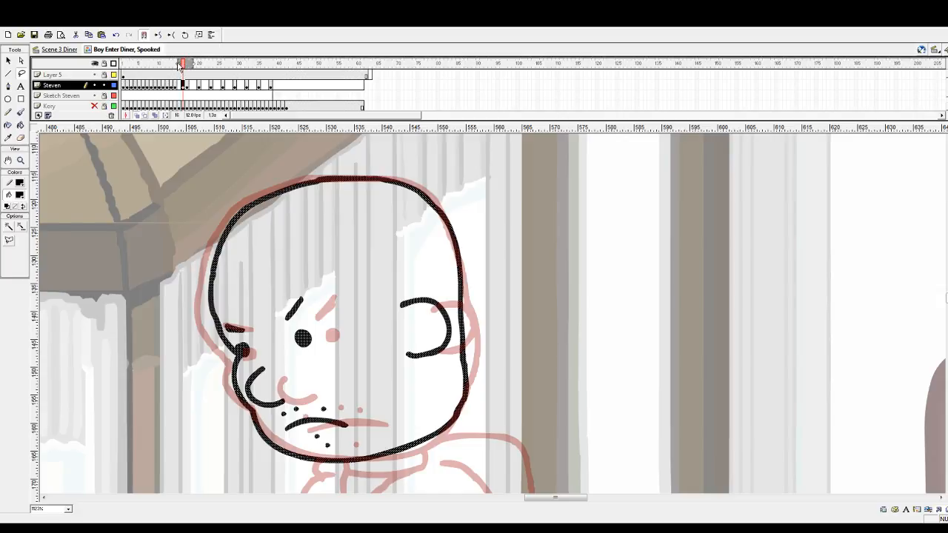
{"action": "left_click_drag", "start_coordinate": [180, 64], "coordinate": [177, 64]}
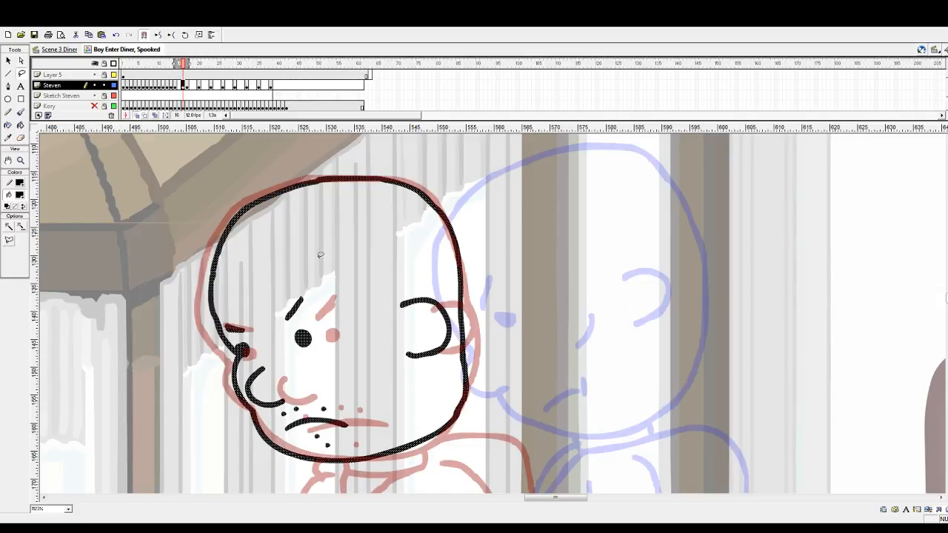
{"action": "left_click", "coordinate": [8, 61]}
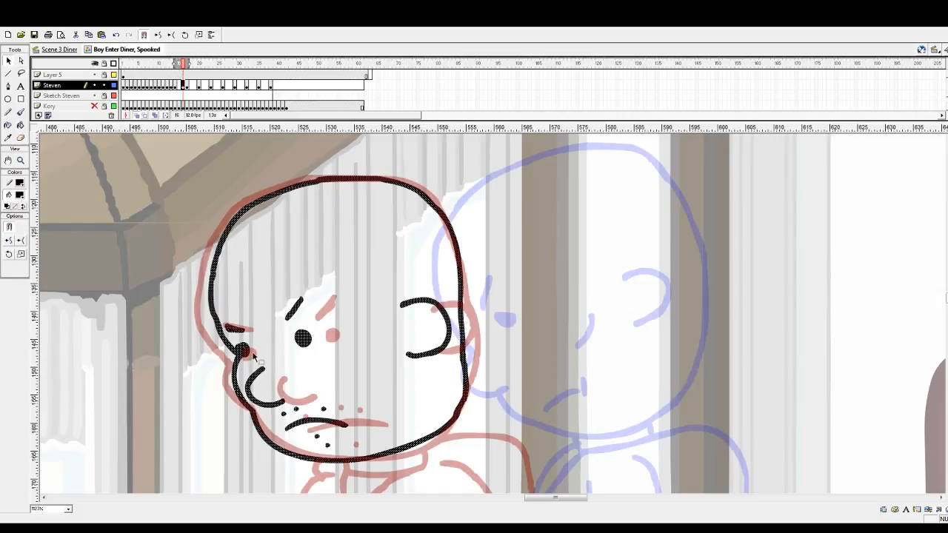
{"action": "left_click_drag", "start_coordinate": [247, 355], "coordinate": [321, 353]}
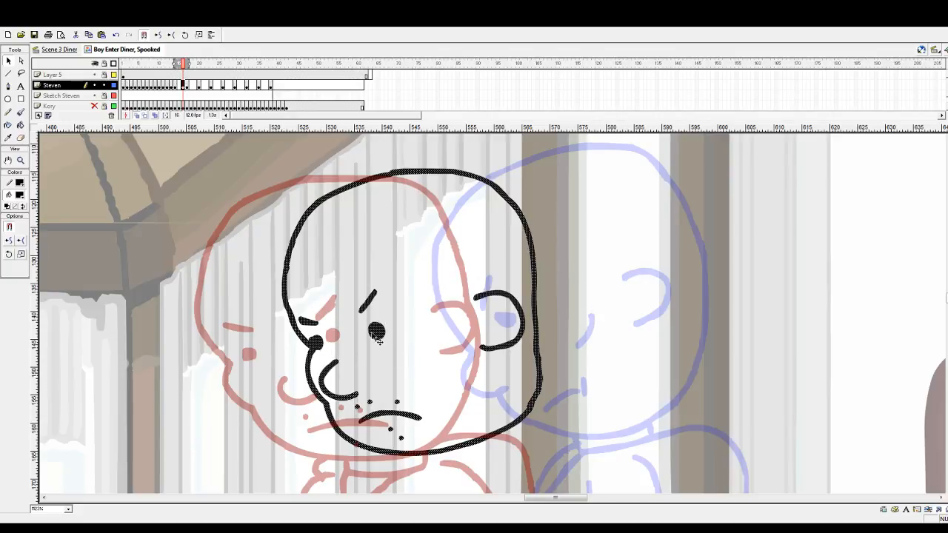
{"action": "left_click_drag", "start_coordinate": [374, 332], "coordinate": [370, 333]}
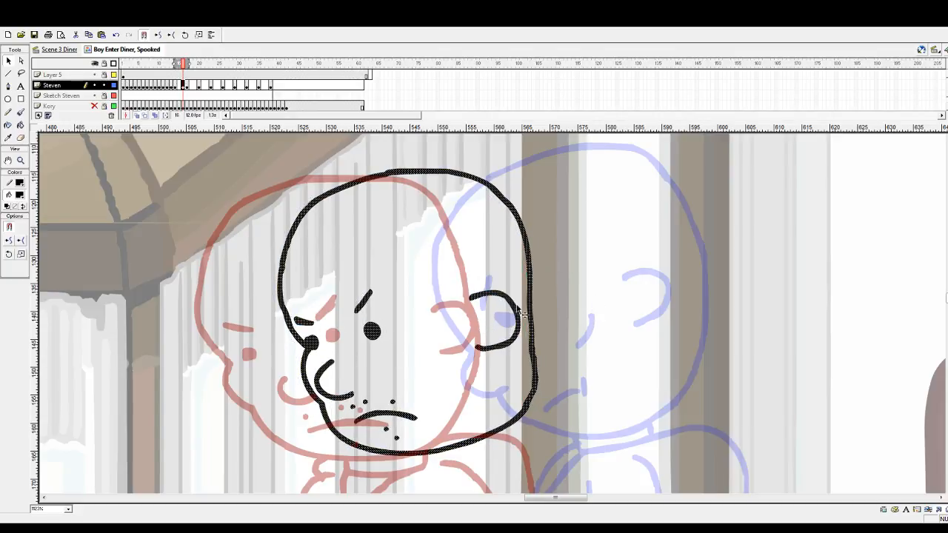
Step: Play the walk from several starting frames to check the head's motion, and return to frame 16
{"action": "left_click", "coordinate": [135, 64]}
{"action": "key", "text": "Return"}
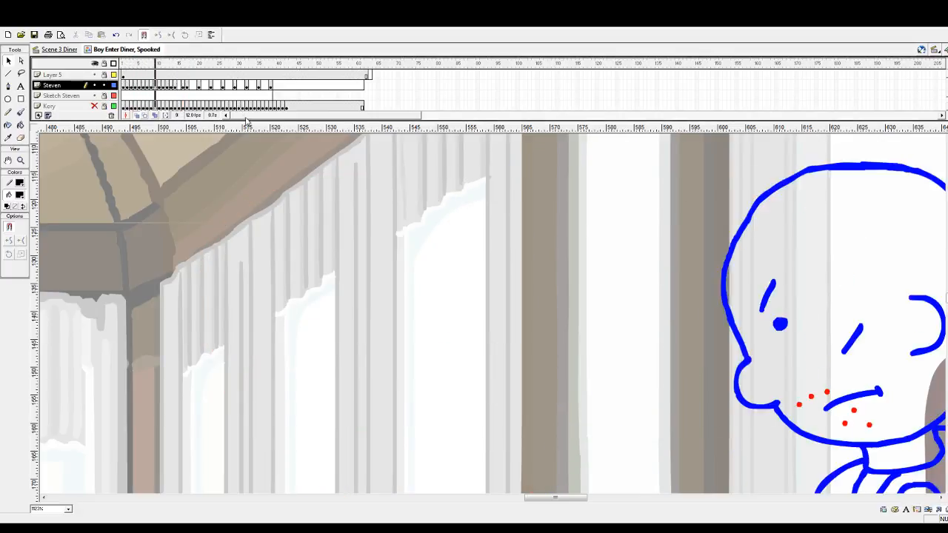
{"action": "key", "text": "Return"}
{"action": "left_click", "coordinate": [159, 64]}
{"action": "key", "text": "Return"}
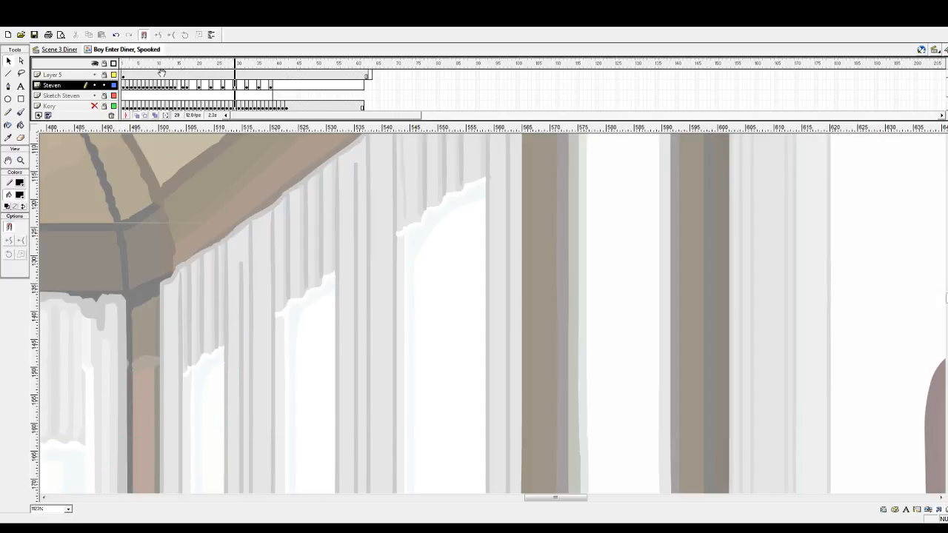
{"action": "left_click", "coordinate": [163, 65]}
{"action": "key", "text": "Return"}
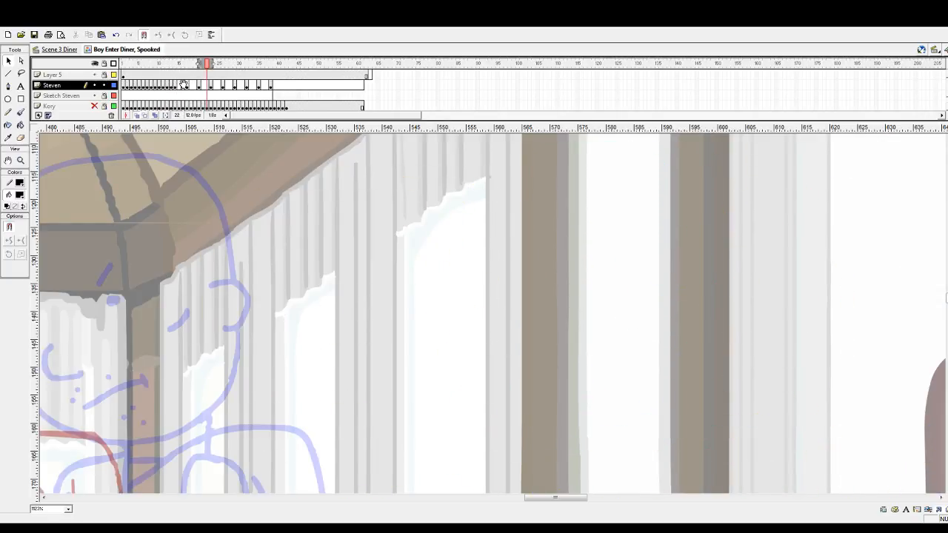
{"action": "left_click", "coordinate": [185, 70]}
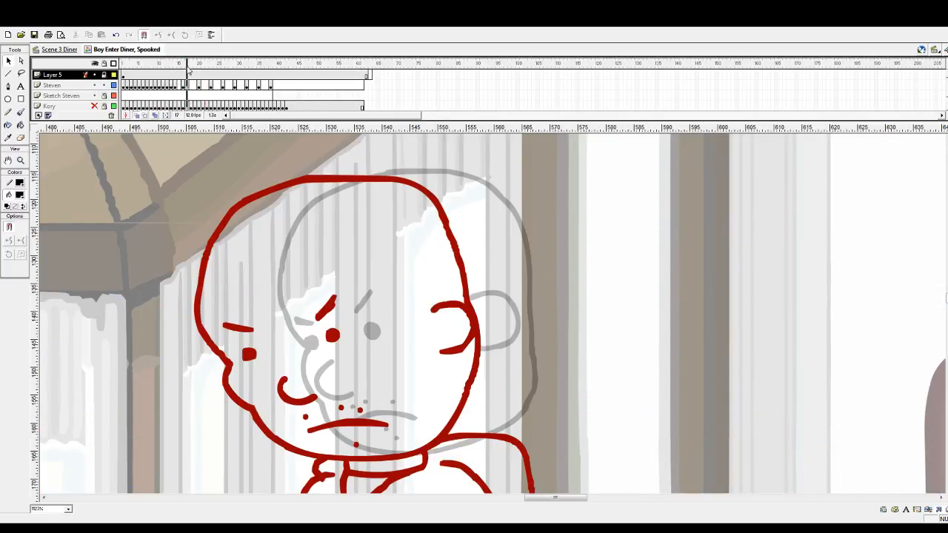
{"action": "left_click", "coordinate": [183, 64]}
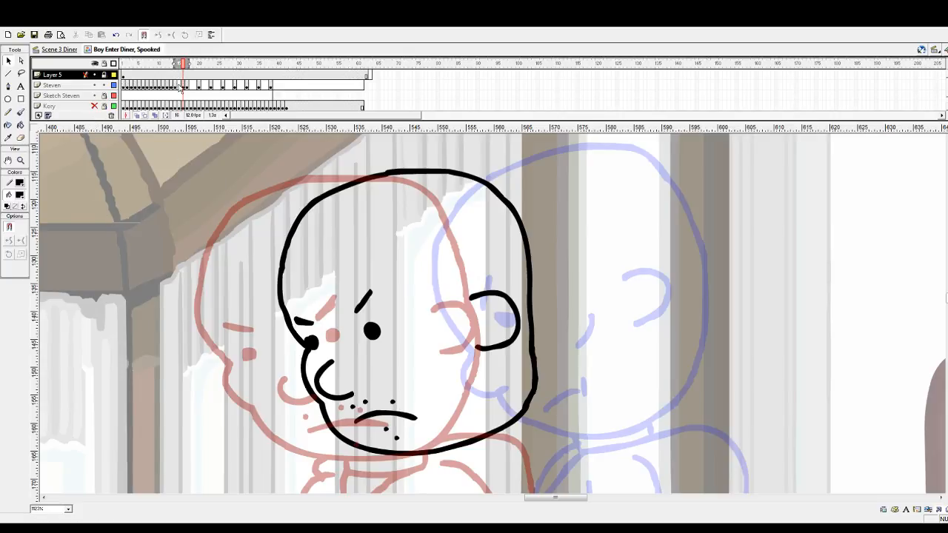
Step: Narrow the onion skin to start at frame 14 and paint a red head outline on frame 15 over the black head
{"action": "left_click", "coordinate": [179, 86]}
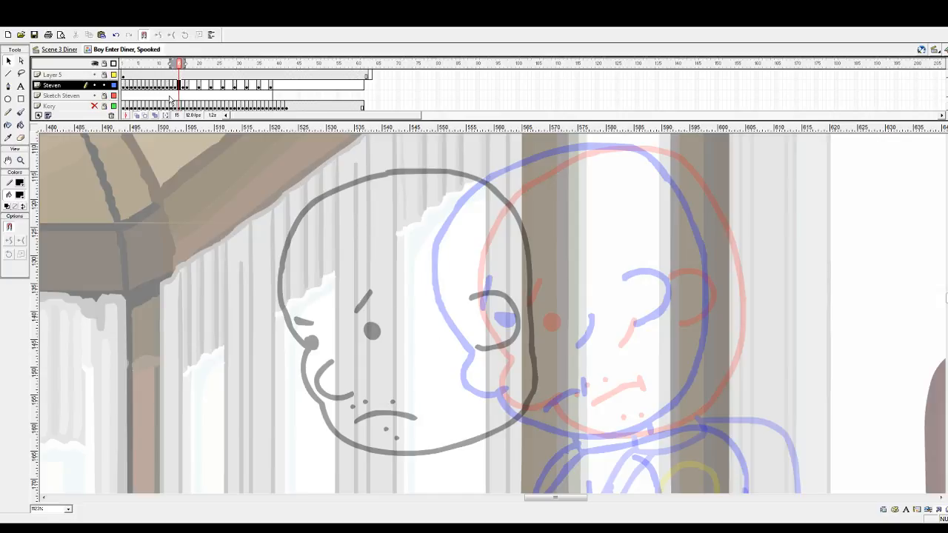
{"action": "left_click_drag", "start_coordinate": [171, 65], "coordinate": [175, 66]}
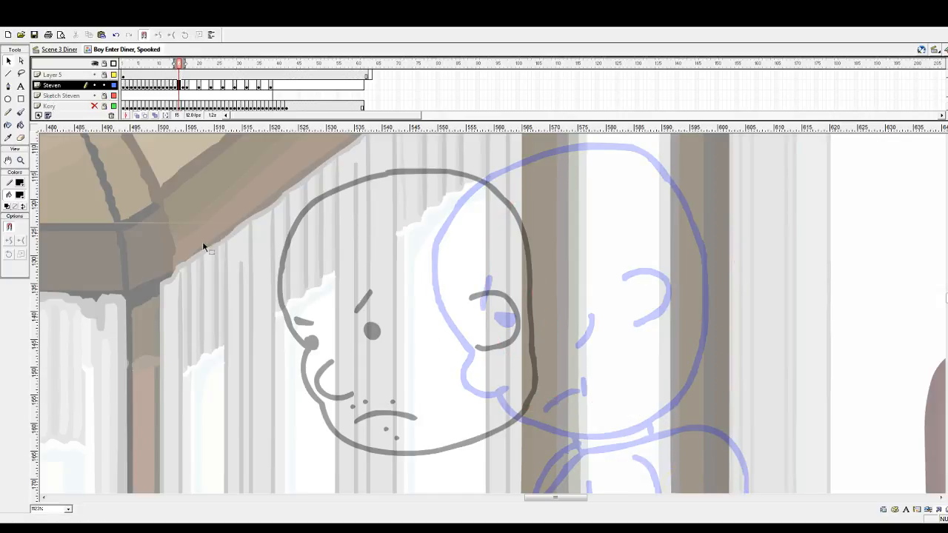
{"action": "mouse_move", "coordinate": [541, 501]}
{"action": "left_mouse_down"}
{"action": "mouse_move", "coordinate": [557, 501]}
{"action": "mouse_move", "coordinate": [548, 501]}
{"action": "left_mouse_up"}
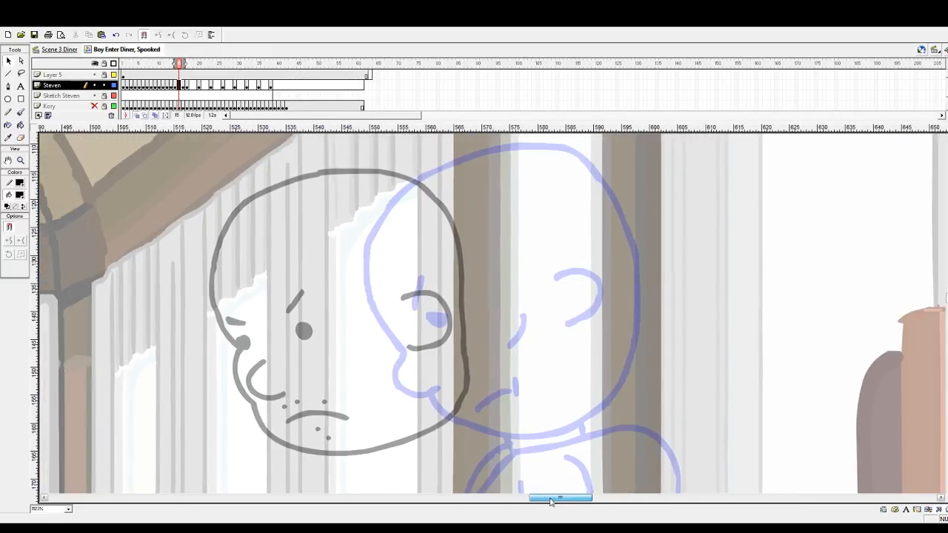
{"action": "key", "text": "b"}
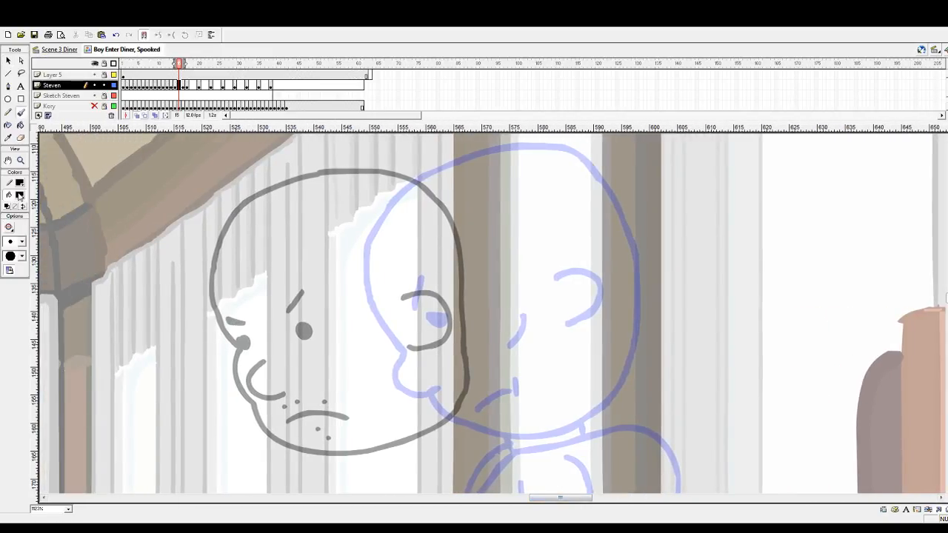
{"action": "left_click", "coordinate": [71, 244]}
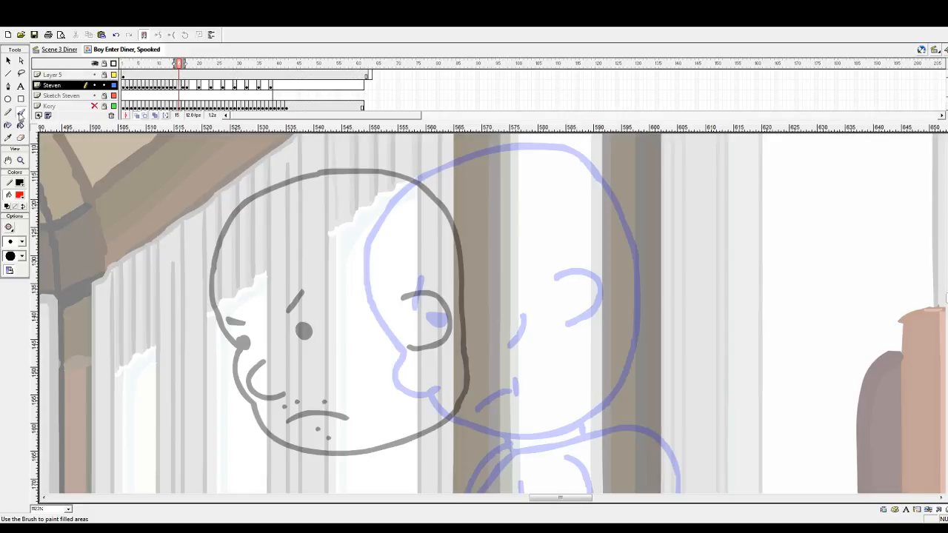
{"action": "mouse_move", "coordinate": [482, 286]}
{"action": "left_mouse_down"}
{"action": "mouse_move", "coordinate": [520, 308]}
{"action": "mouse_move", "coordinate": [518, 324]}
{"action": "mouse_move", "coordinate": [496, 332]}
{"action": "left_mouse_up"}
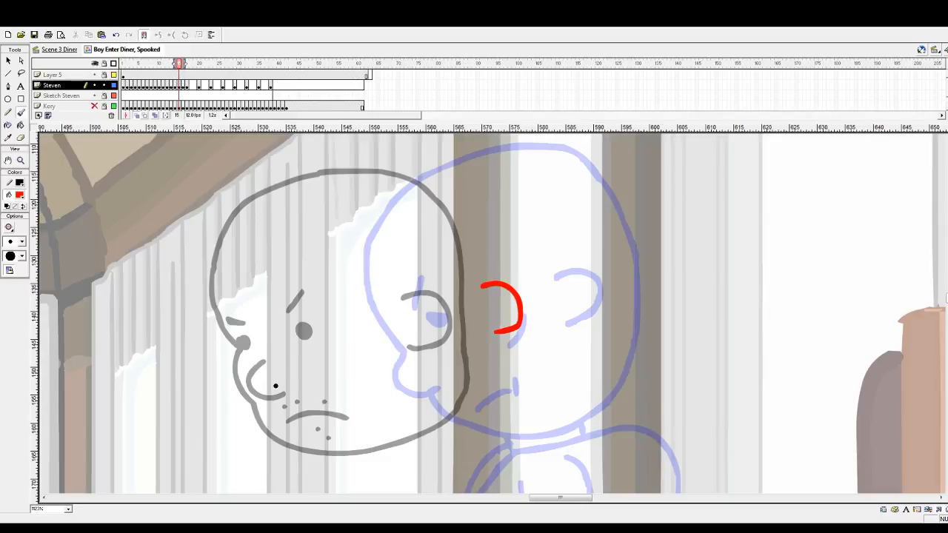
{"action": "key", "text": "ctrl+z"}
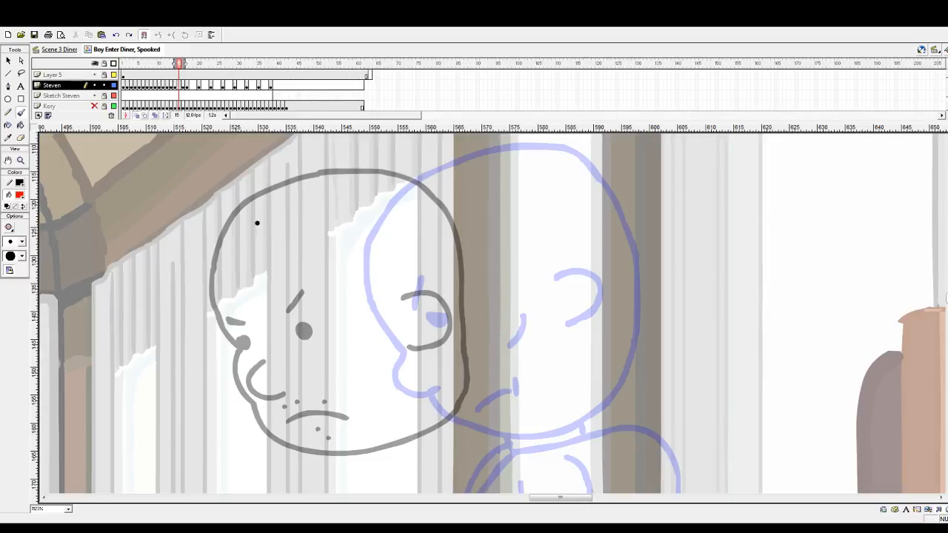
{"action": "mouse_move", "coordinate": [309, 175]}
{"action": "left_mouse_down"}
{"action": "mouse_move", "coordinate": [256, 192]}
{"action": "mouse_move", "coordinate": [241, 207]}
{"action": "mouse_move", "coordinate": [203, 266]}
{"action": "mouse_move", "coordinate": [204, 292]}
{"action": "mouse_move", "coordinate": [243, 359]}
{"action": "mouse_move", "coordinate": [249, 390]}
{"action": "mouse_move", "coordinate": [285, 427]}
{"action": "mouse_move", "coordinate": [326, 450]}
{"action": "mouse_move", "coordinate": [383, 446]}
{"action": "left_mouse_up"}
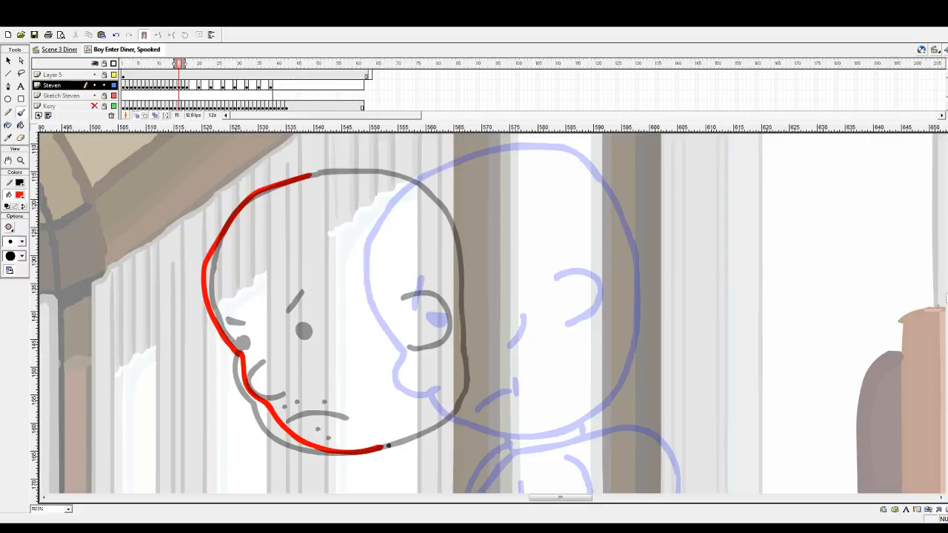
{"action": "mouse_move", "coordinate": [309, 175]}
{"action": "left_mouse_down"}
{"action": "mouse_move", "coordinate": [406, 179]}
{"action": "mouse_move", "coordinate": [446, 213]}
{"action": "mouse_move", "coordinate": [458, 242]}
{"action": "mouse_move", "coordinate": [459, 394]}
{"action": "mouse_move", "coordinate": [433, 426]}
{"action": "mouse_move", "coordinate": [377, 448]}
{"action": "left_mouse_up"}
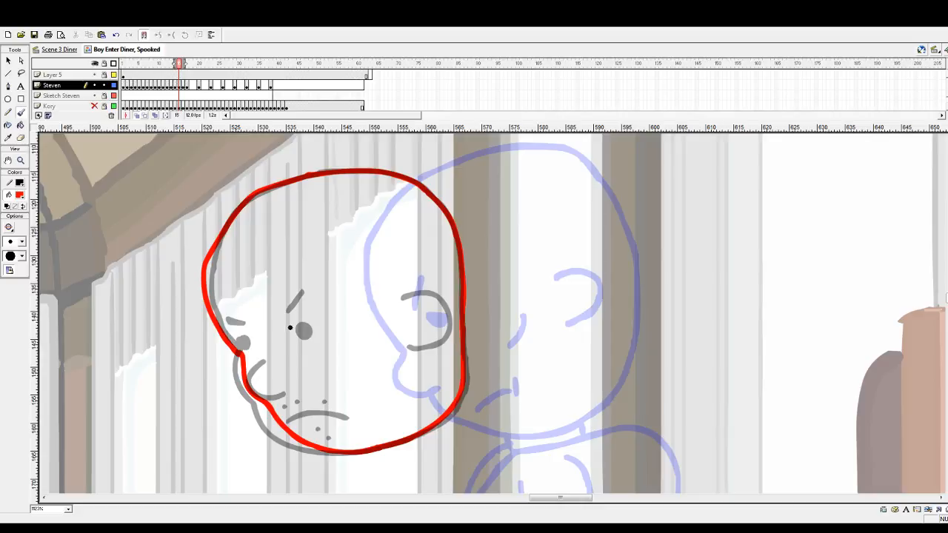
Step: Paint the near eye with its eyebrow in red, and the nose and far eye in blue at the face's front edge
{"action": "mouse_move", "coordinate": [281, 330]}
{"action": "left_mouse_down"}
{"action": "mouse_move", "coordinate": [290, 335]}
{"action": "mouse_move", "coordinate": [281, 335]}
{"action": "mouse_move", "coordinate": [277, 319]}
{"action": "mouse_move", "coordinate": [286, 298]}
{"action": "left_mouse_up"}
{"action": "left_click", "coordinate": [20, 196]}
{"action": "left_click", "coordinate": [19, 237]}
{"action": "mouse_move", "coordinate": [250, 365]}
{"action": "left_mouse_down"}
{"action": "mouse_move", "coordinate": [235, 393]}
{"action": "mouse_move", "coordinate": [248, 407]}
{"action": "mouse_move", "coordinate": [279, 402]}
{"action": "left_mouse_up"}
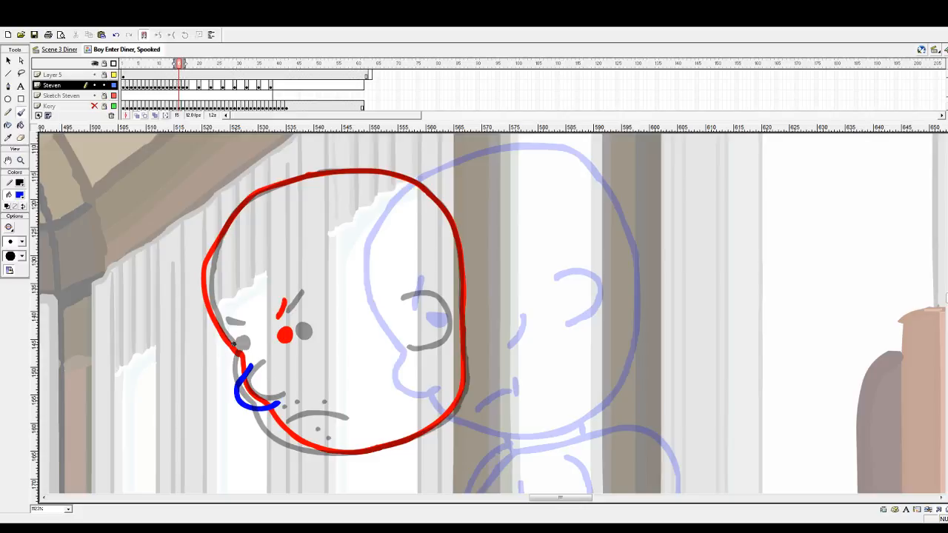
{"action": "left_click_drag", "start_coordinate": [231, 343], "coordinate": [236, 351]}
{"action": "left_click", "coordinate": [8, 61]}
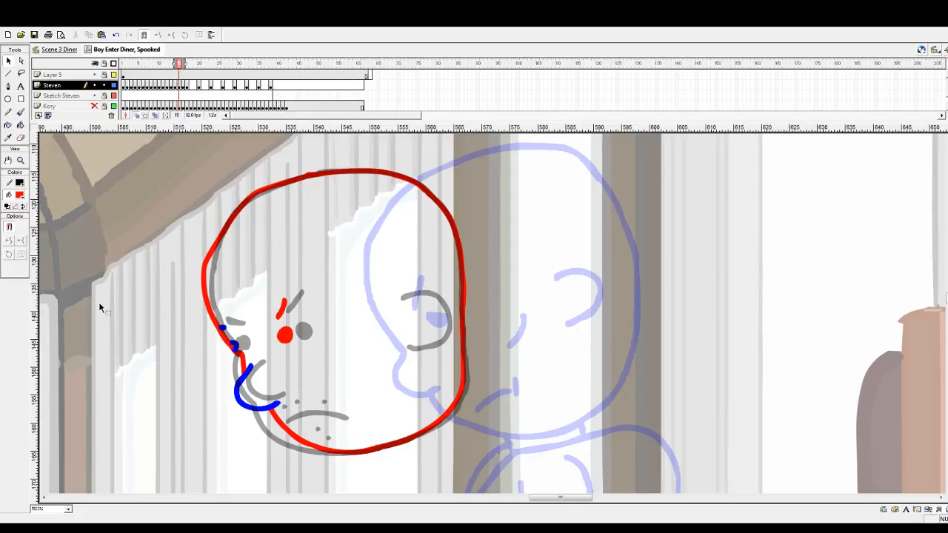
Step: Paint a slanted mouth in red, dot the stubble above and below it, and add the curved ear
{"action": "left_click", "coordinate": [21, 113]}
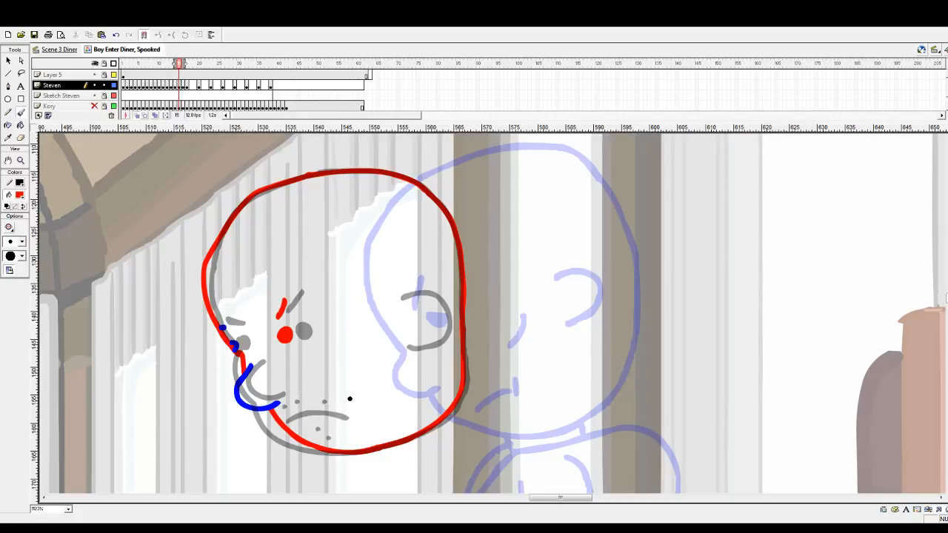
{"action": "mouse_move", "coordinate": [354, 395]}
{"action": "left_mouse_down"}
{"action": "mouse_move", "coordinate": [355, 412]}
{"action": "mouse_move", "coordinate": [300, 418]}
{"action": "left_mouse_up"}
{"action": "left_click", "coordinate": [296, 407]}
{"action": "left_click", "coordinate": [318, 399]}
{"action": "left_click", "coordinate": [331, 432]}
{"action": "left_click", "coordinate": [346, 436]}
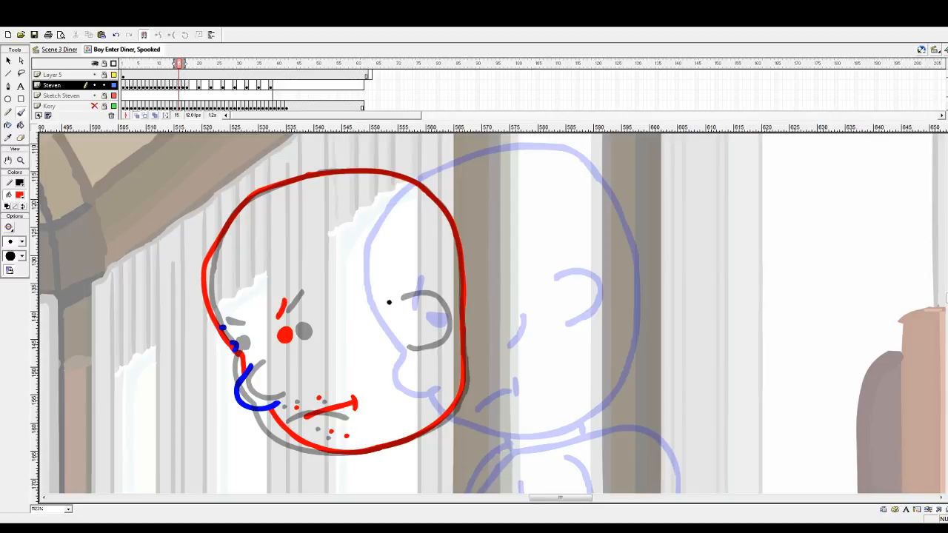
{"action": "mouse_move", "coordinate": [388, 299]}
{"action": "left_mouse_down"}
{"action": "mouse_move", "coordinate": [417, 295]}
{"action": "mouse_move", "coordinate": [442, 317]}
{"action": "mouse_move", "coordinate": [439, 336]}
{"action": "mouse_move", "coordinate": [397, 348]}
{"action": "left_mouse_up"}
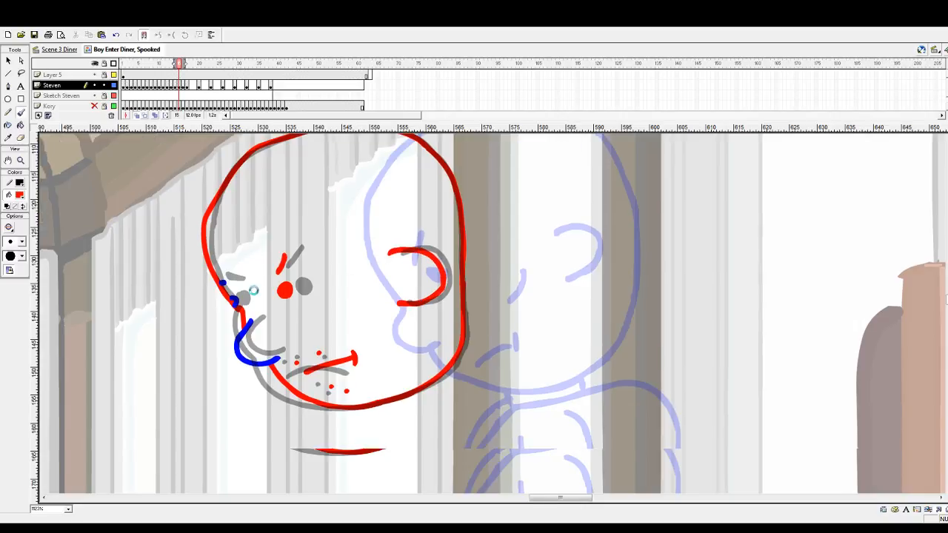
Step: Select the entire red head and place it between the black and blue heads
{"action": "left_click", "coordinate": [9, 60]}
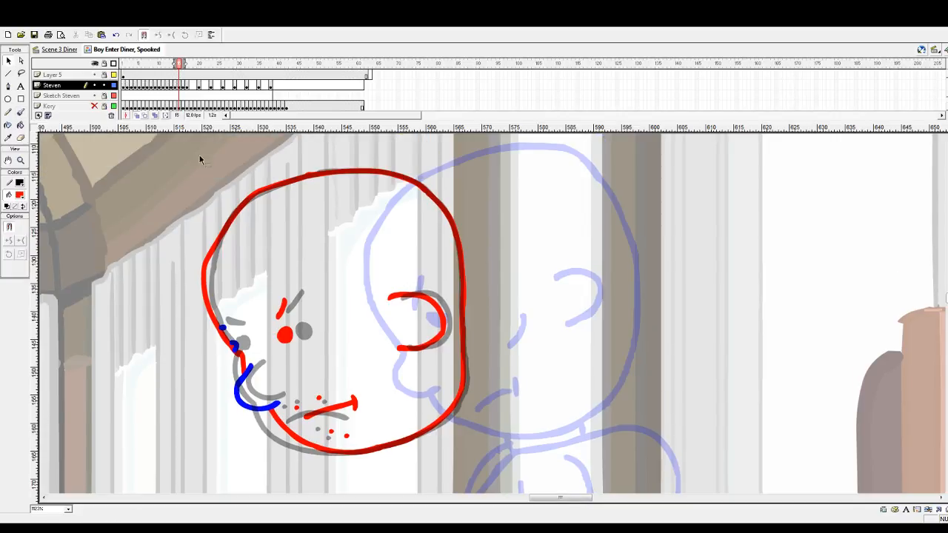
{"action": "mouse_move", "coordinate": [177, 161]}
{"action": "left_mouse_down"}
{"action": "mouse_move", "coordinate": [377, 328]}
{"action": "mouse_move", "coordinate": [498, 471]}
{"action": "left_mouse_up"}
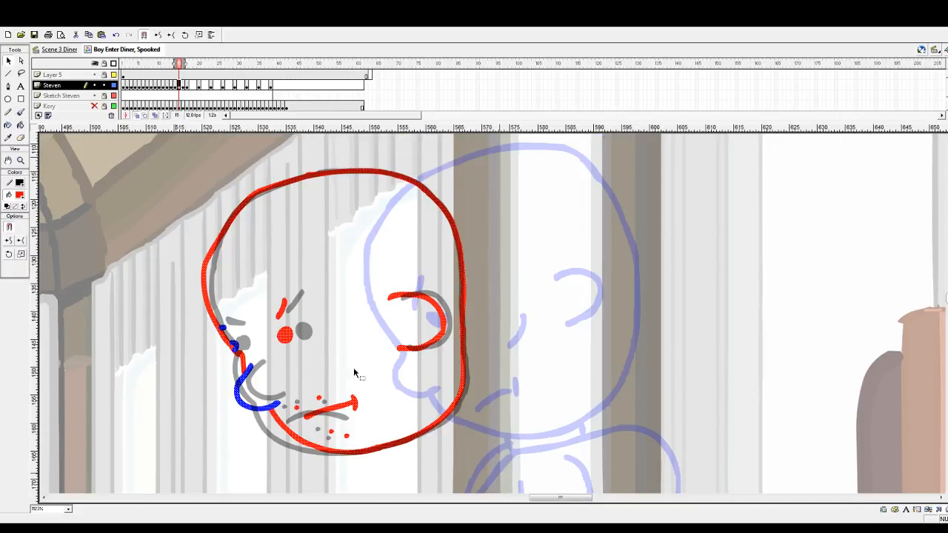
{"action": "left_click_drag", "start_coordinate": [284, 336], "coordinate": [375, 323]}
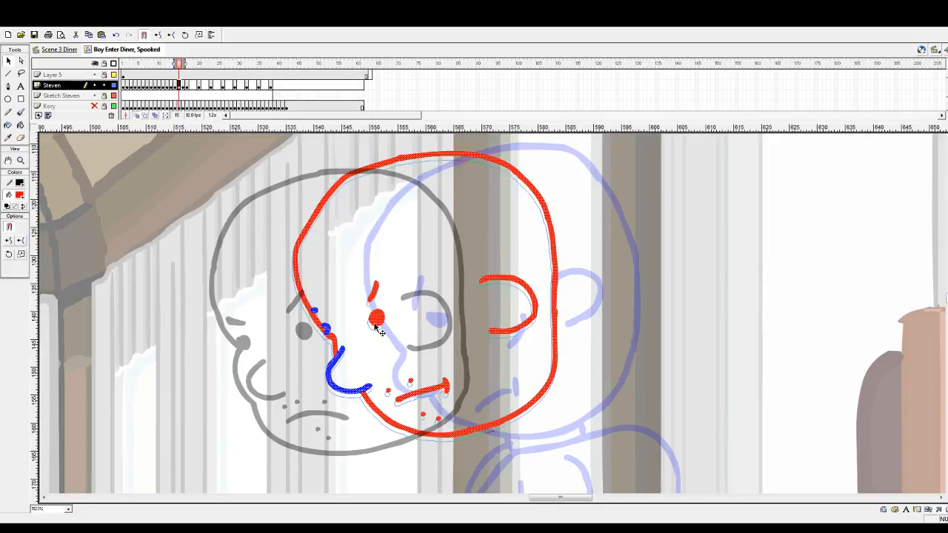
{"action": "left_click_drag", "start_coordinate": [376, 327], "coordinate": [373, 326]}
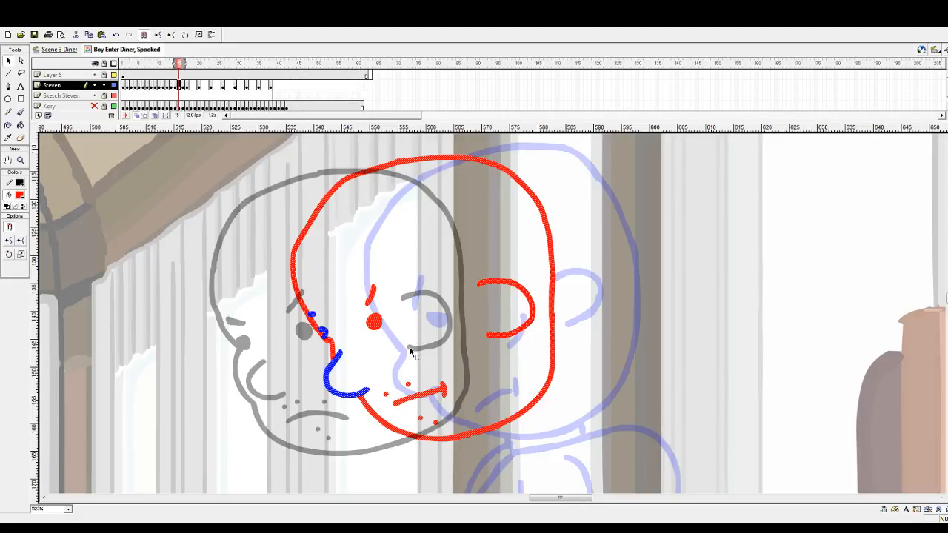
Step: Extend the onion skin to frame 17 and compare frame 16's head with its neighbours in a wider view
{"action": "scroll", "coordinate": [437, 356], "scroll_direction": "down", "scroll_amount": 3}
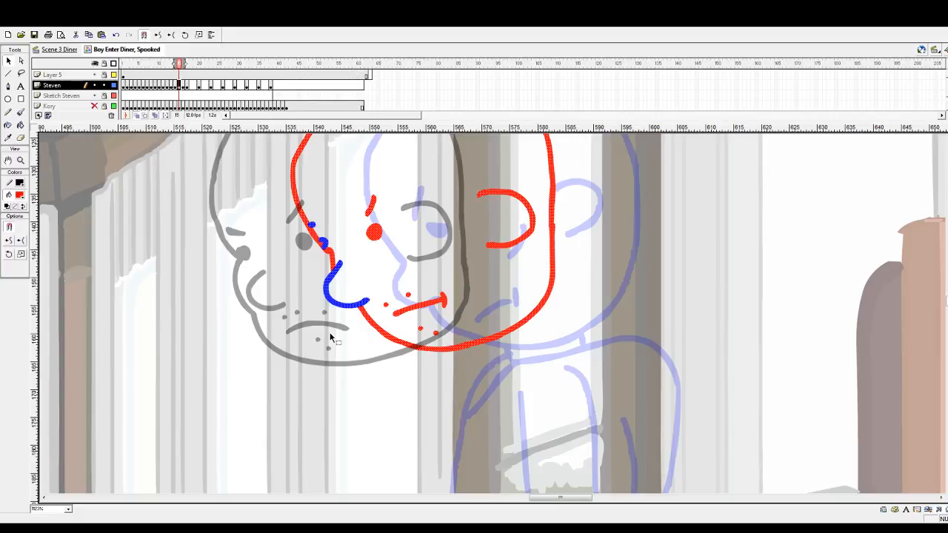
{"action": "left_click", "coordinate": [21, 112]}
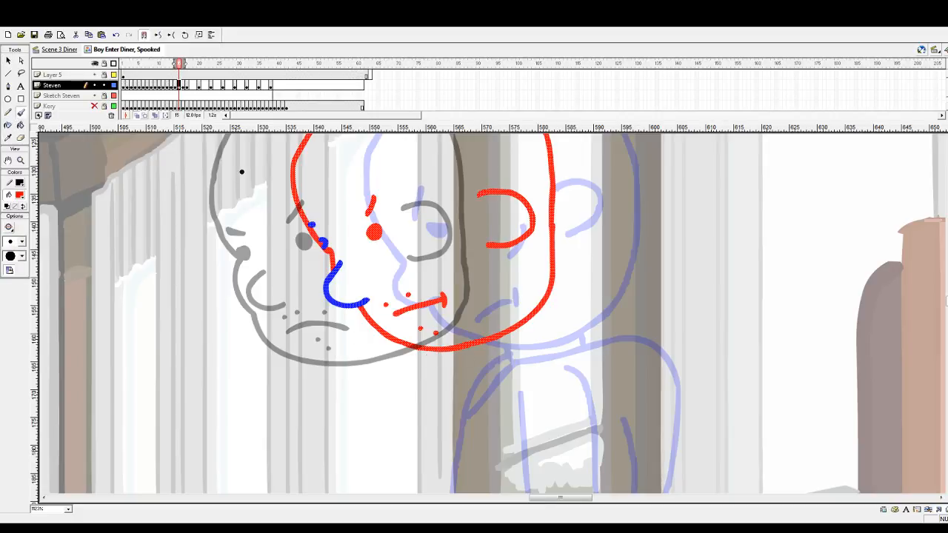
{"action": "left_click_drag", "start_coordinate": [185, 64], "coordinate": [189, 64]}
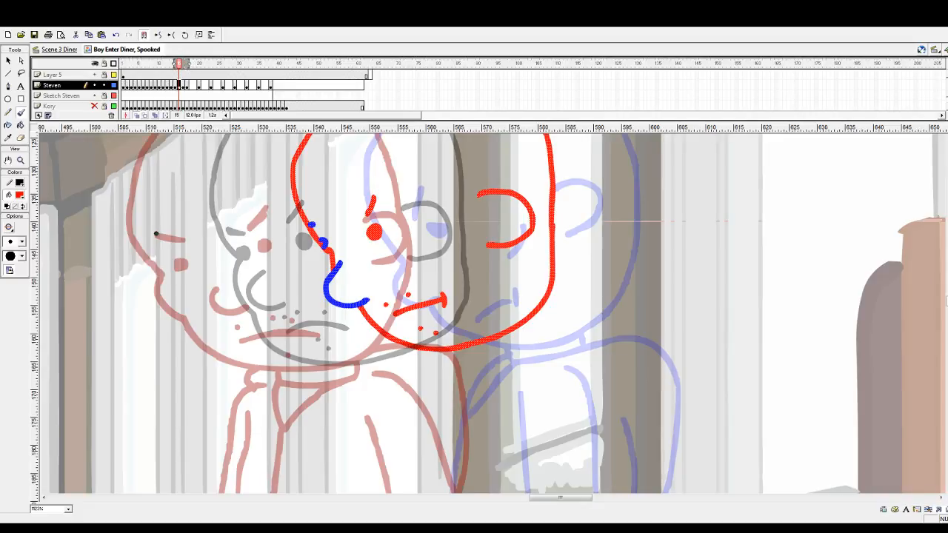
{"action": "left_click", "coordinate": [183, 85]}
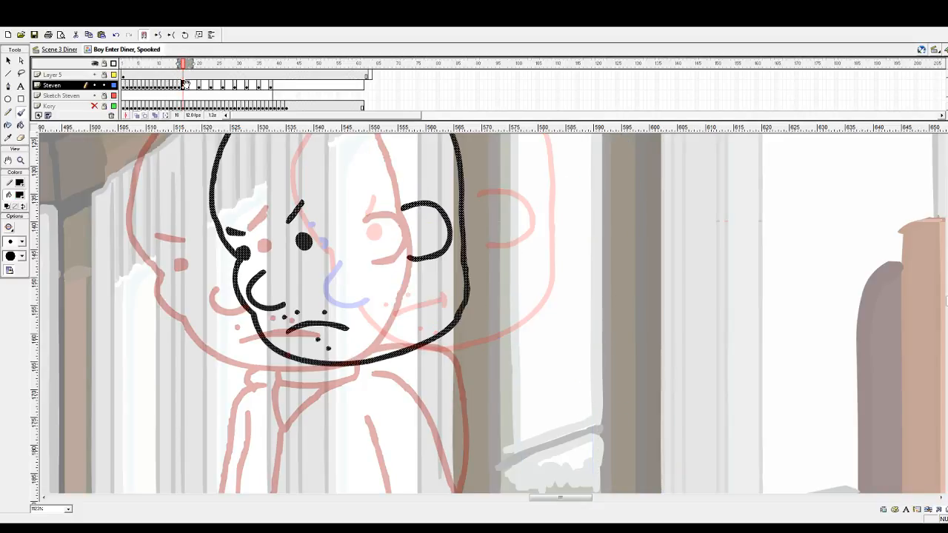
{"action": "left_click", "coordinate": [186, 85]}
{"action": "left_click", "coordinate": [183, 85]}
{"action": "left_click", "coordinate": [20, 160]}
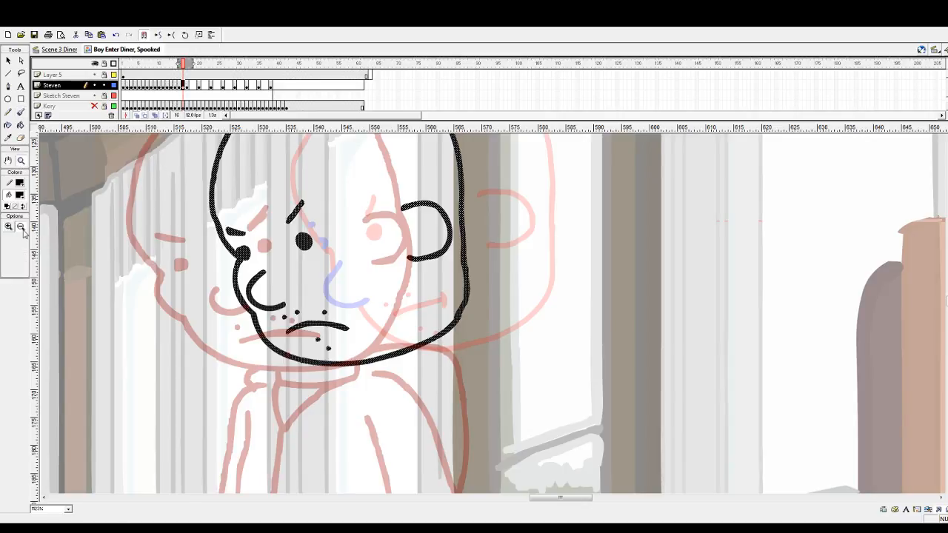
{"action": "left_click", "coordinate": [445, 392]}
{"action": "scroll", "coordinate": [533, 392], "scroll_direction": "down", "scroll_amount": 3}
{"action": "scroll", "coordinate": [518, 382], "scroll_direction": "up", "scroll_amount": 3}
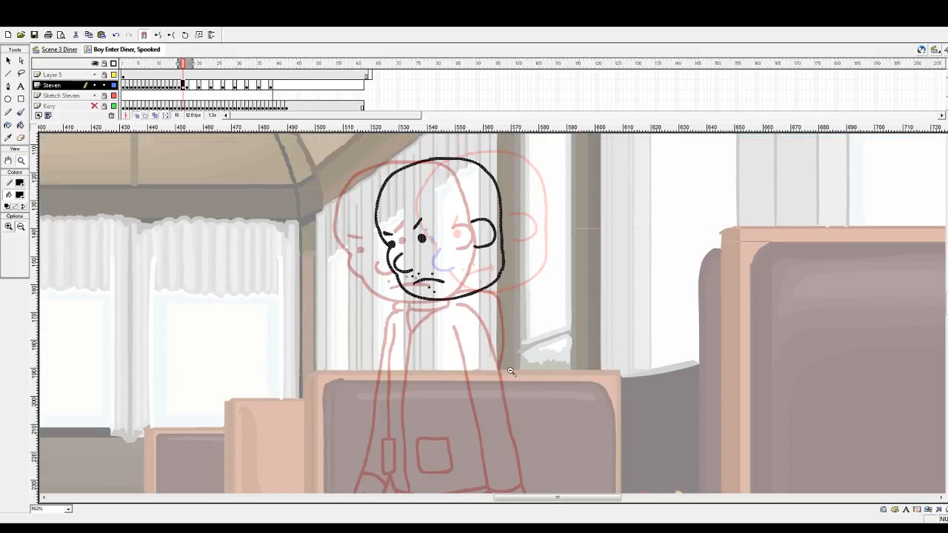
Step: Play the walk from earlier frames to check how the new red head moves, and go back to frame 16
{"action": "key", "text": "period"}
{"action": "key", "text": "period"}
{"action": "key", "text": "period"}
{"action": "key", "text": "period"}
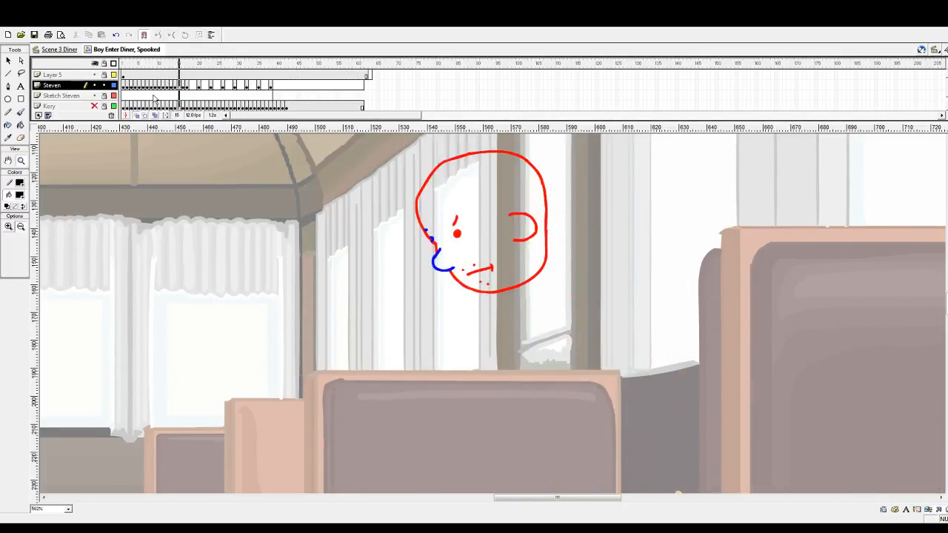
{"action": "left_click", "coordinate": [150, 65]}
{"action": "key", "text": "Return"}
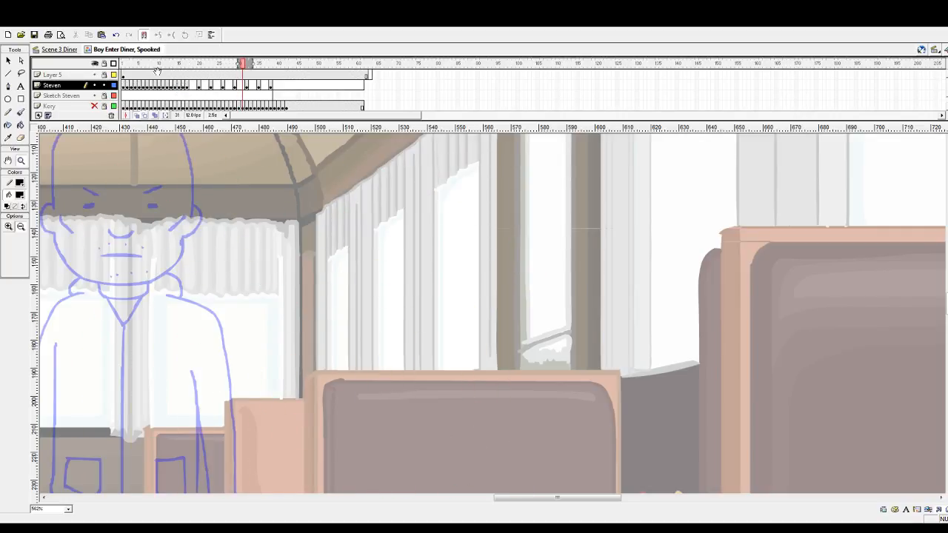
{"action": "left_click", "coordinate": [135, 64]}
{"action": "key", "text": "Return"}
{"action": "left_click", "coordinate": [183, 64]}
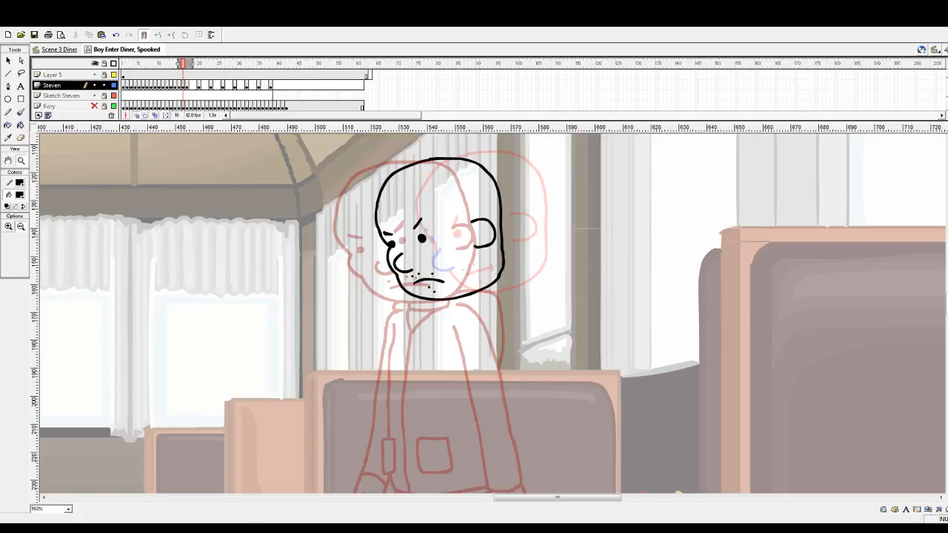
Step: Recolour the whole head on frame 15 yellow, including its blue nose and far eye, and deselect it
{"action": "scroll", "coordinate": [477, 342], "scroll_direction": "down", "scroll_amount": 3}
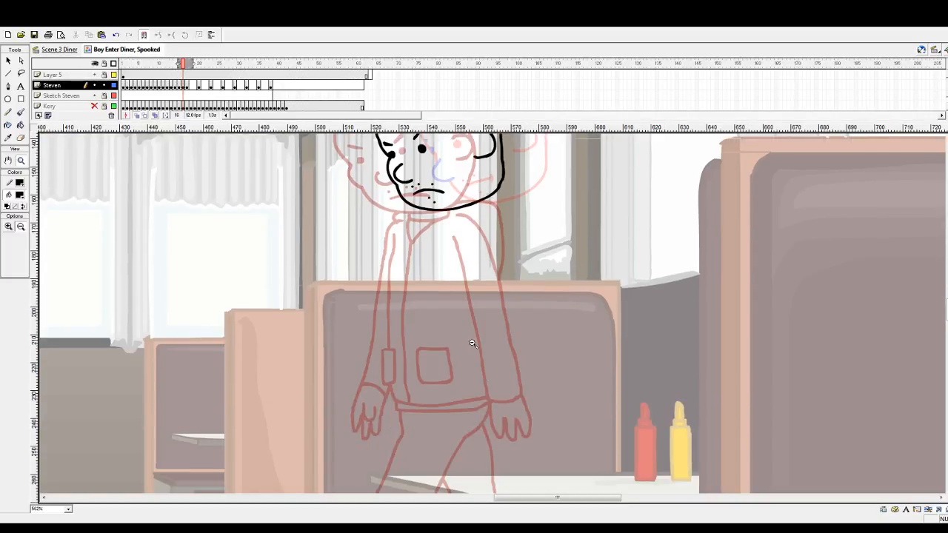
{"action": "left_click", "coordinate": [180, 65]}
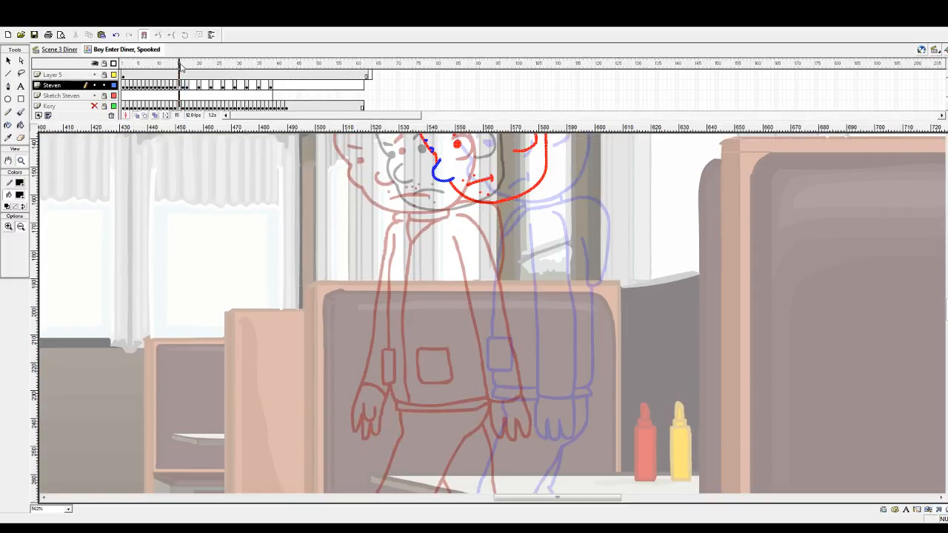
{"action": "scroll", "coordinate": [360, 215], "scroll_direction": "up", "scroll_amount": 3}
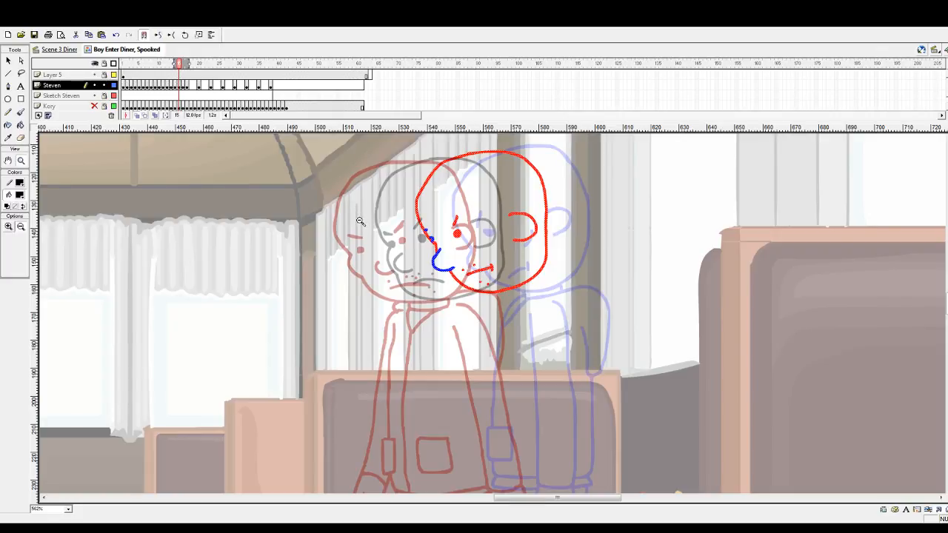
{"action": "scroll", "coordinate": [335, 244], "scroll_direction": "down", "scroll_amount": 1}
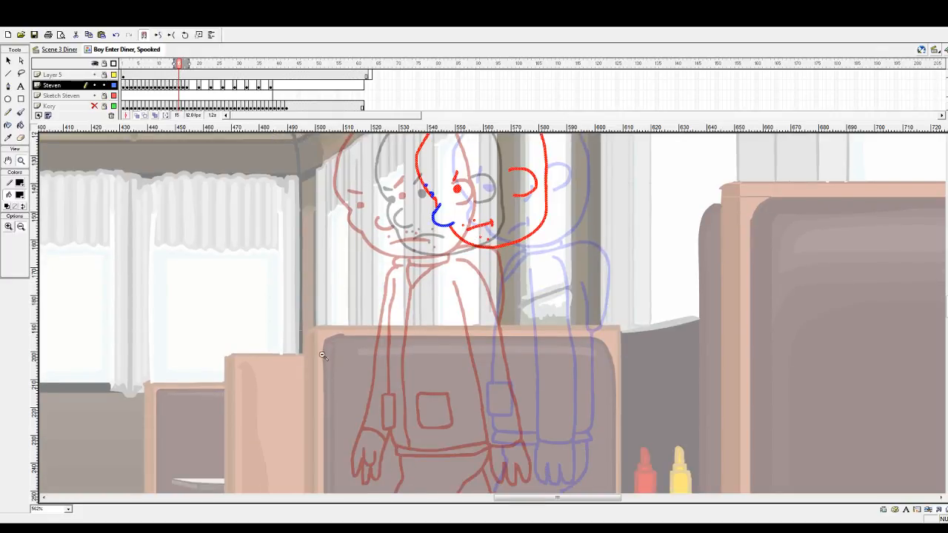
{"action": "left_click_drag", "start_coordinate": [500, 499], "coordinate": [515, 499]}
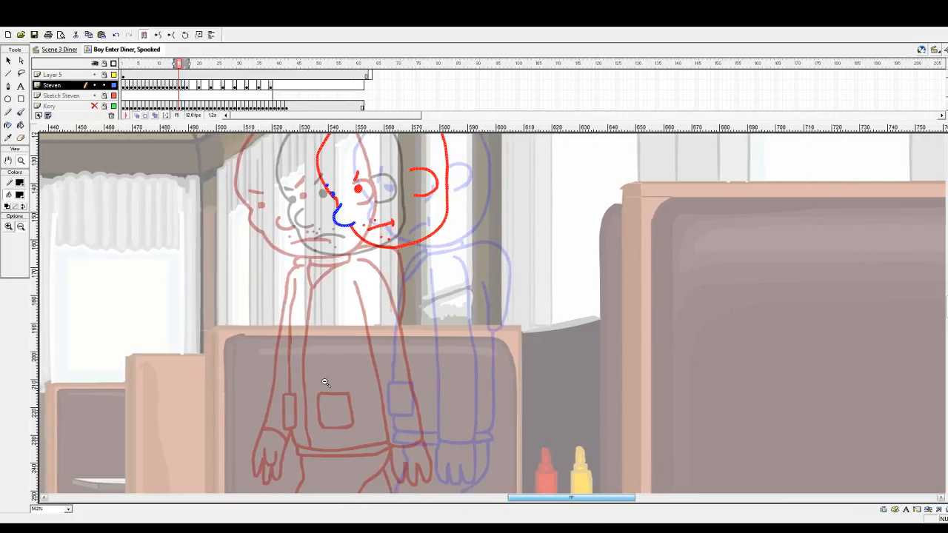
{"action": "left_click", "coordinate": [21, 112]}
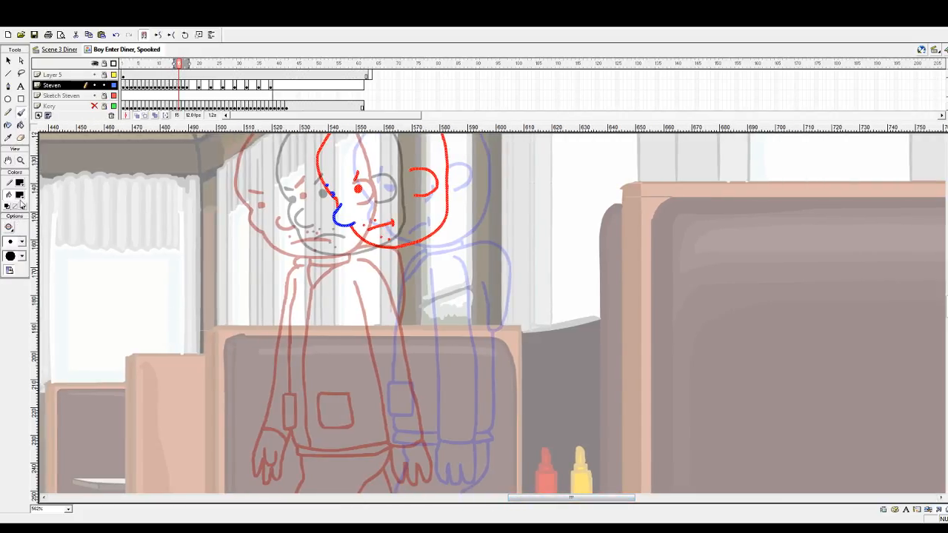
{"action": "left_click", "coordinate": [13, 259]}
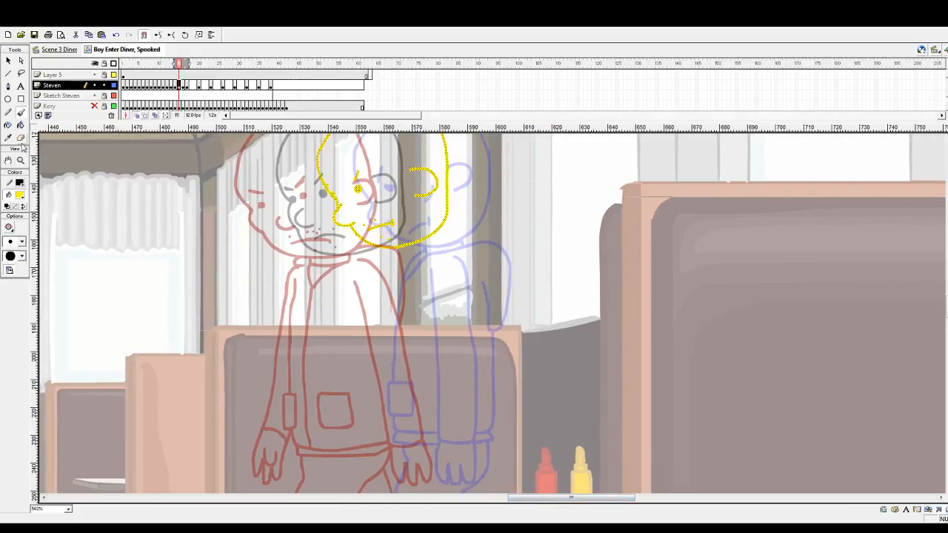
{"action": "left_click", "coordinate": [9, 61]}
{"action": "left_click", "coordinate": [59, 163]}
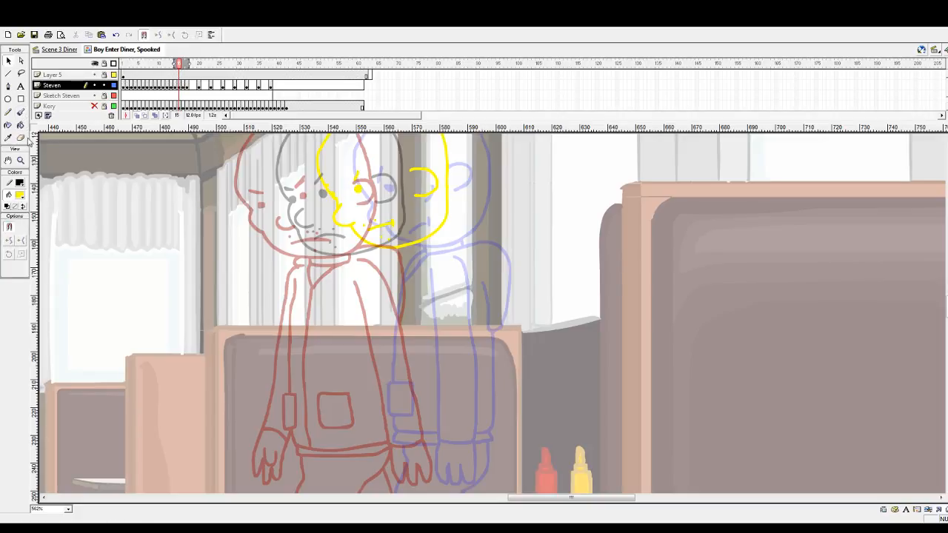
Step: Brush a yellow collar beneath the yellow head on frame 15 and a curved shoulder line down the upper back
{"action": "left_click", "coordinate": [21, 113]}
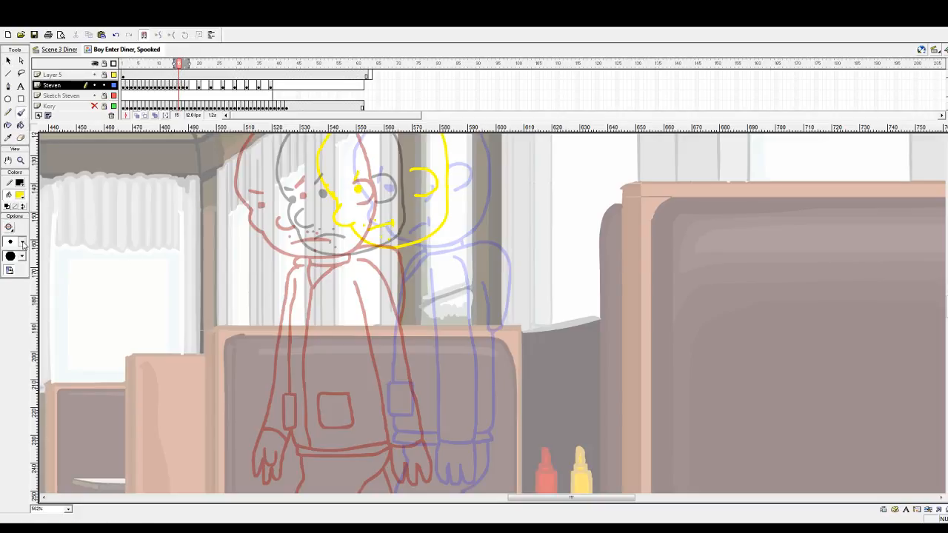
{"action": "left_click_drag", "start_coordinate": [392, 249], "coordinate": [392, 248]}
{"action": "key", "text": "ctrl+z"}
{"action": "left_click", "coordinate": [21, 243]}
{"action": "left_click", "coordinate": [23, 260]}
{"action": "mouse_move", "coordinate": [421, 241]}
{"action": "left_mouse_down"}
{"action": "mouse_move", "coordinate": [424, 248]}
{"action": "mouse_move", "coordinate": [393, 257]}
{"action": "left_mouse_up"}
{"action": "mouse_move", "coordinate": [470, 289]}
{"action": "left_mouse_down"}
{"action": "mouse_move", "coordinate": [471, 323]}
{"action": "mouse_move", "coordinate": [459, 335]}
{"action": "mouse_move", "coordinate": [445, 327]}
{"action": "mouse_move", "coordinate": [446, 313]}
{"action": "left_mouse_up"}
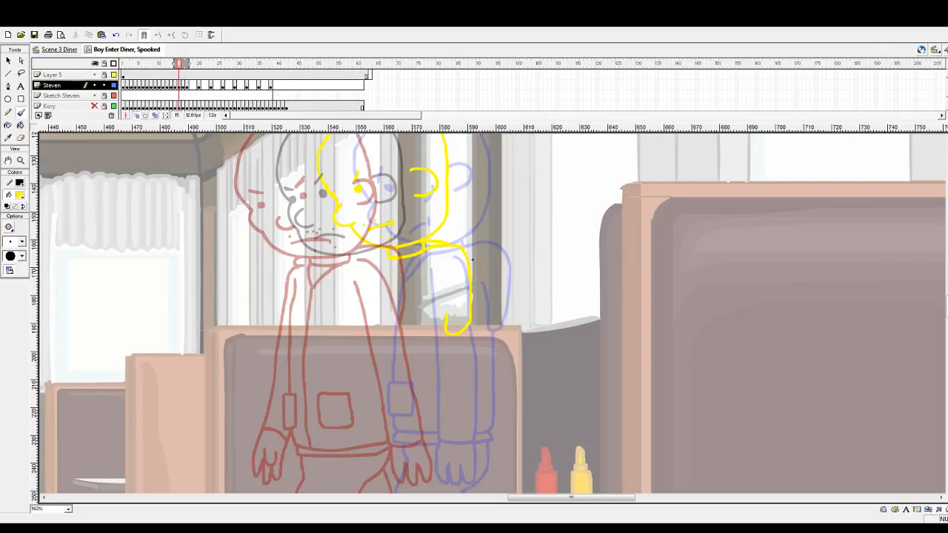
Step: Switch the brush colour to red and draw the near hand with its fingers at hip height on frame 15
{"action": "scroll", "coordinate": [471, 261], "scroll_direction": "down", "scroll_amount": 2}
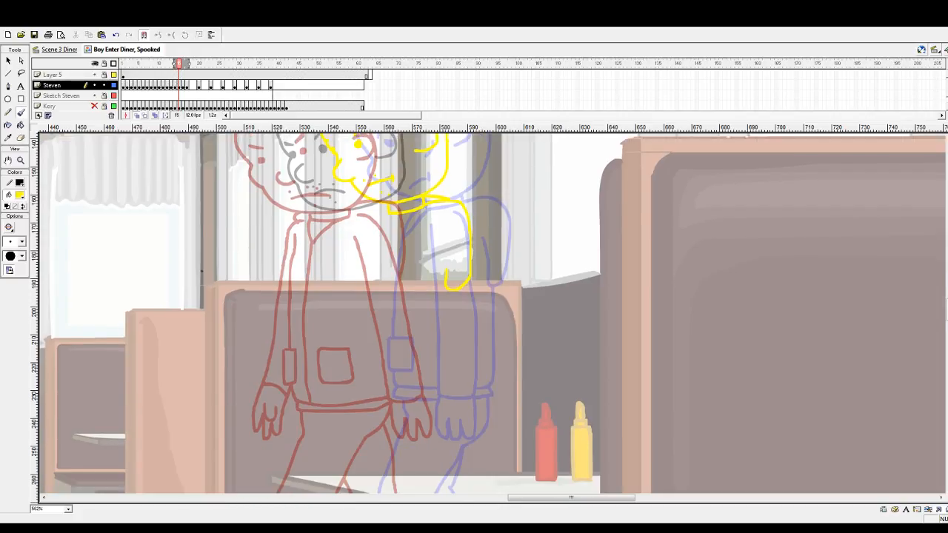
{"action": "left_click", "coordinate": [21, 195]}
{"action": "left_click", "coordinate": [77, 248]}
{"action": "mouse_move", "coordinate": [415, 216]}
{"action": "left_mouse_down"}
{"action": "mouse_move", "coordinate": [432, 216]}
{"action": "mouse_move", "coordinate": [447, 253]}
{"action": "left_mouse_up"}
{"action": "key", "text": "ctrl+z"}
{"action": "mouse_move", "coordinate": [424, 399]}
{"action": "left_mouse_down"}
{"action": "mouse_move", "coordinate": [448, 397]}
{"action": "mouse_move", "coordinate": [463, 411]}
{"action": "mouse_move", "coordinate": [460, 434]}
{"action": "left_mouse_up"}
{"action": "key", "text": "ctrl+z"}
{"action": "mouse_move", "coordinate": [425, 400]}
{"action": "left_mouse_down"}
{"action": "mouse_move", "coordinate": [459, 404]}
{"action": "mouse_move", "coordinate": [458, 433]}
{"action": "mouse_move", "coordinate": [450, 416]}
{"action": "mouse_move", "coordinate": [443, 436]}
{"action": "mouse_move", "coordinate": [432, 416]}
{"action": "mouse_move", "coordinate": [421, 436]}
{"action": "mouse_move", "coordinate": [417, 405]}
{"action": "mouse_move", "coordinate": [429, 395]}
{"action": "left_mouse_up"}
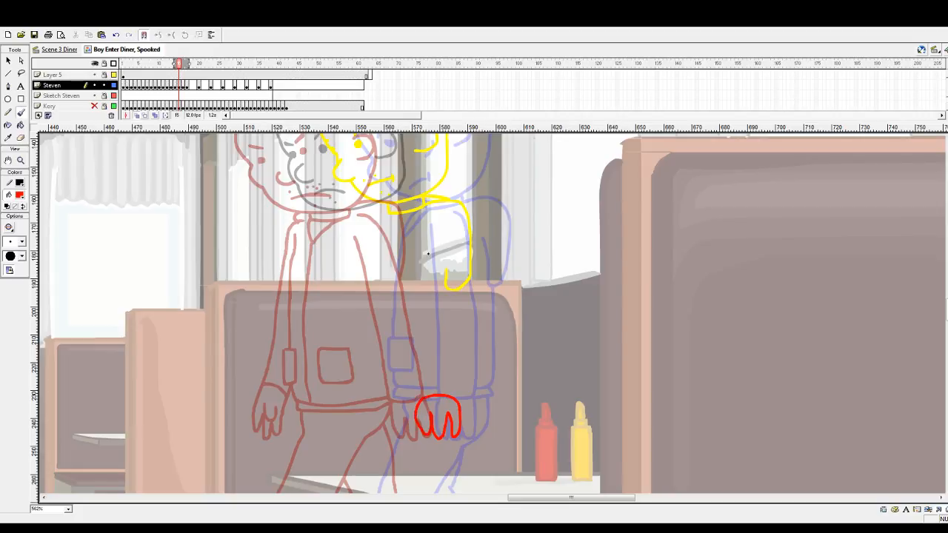
Step: Draw both edges of the red sleeve from shoulder to hand and delete the yellow line end that overlaps it
{"action": "mouse_move", "coordinate": [423, 216]}
{"action": "left_mouse_down"}
{"action": "mouse_move", "coordinate": [441, 235]}
{"action": "mouse_move", "coordinate": [450, 274]}
{"action": "mouse_move", "coordinate": [453, 398]}
{"action": "left_mouse_up"}
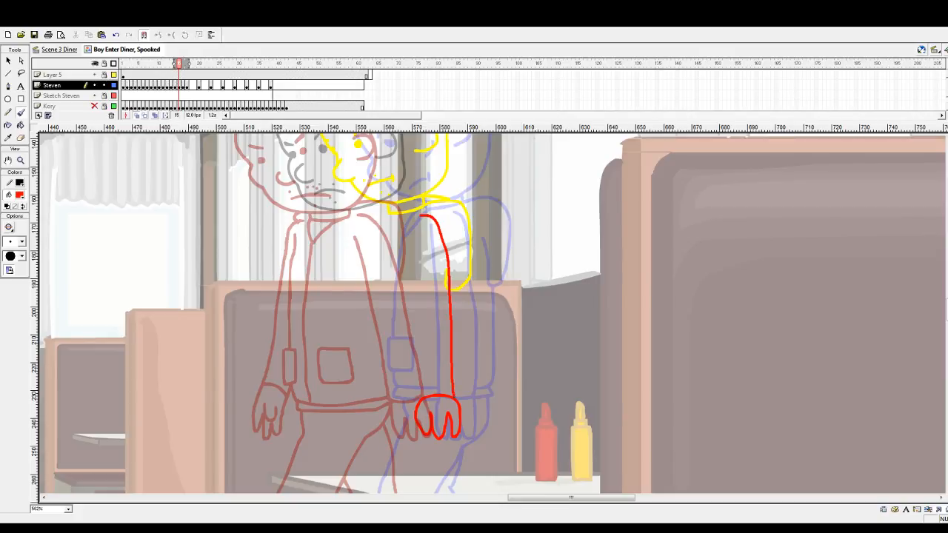
{"action": "left_click_drag", "start_coordinate": [413, 220], "coordinate": [420, 399]}
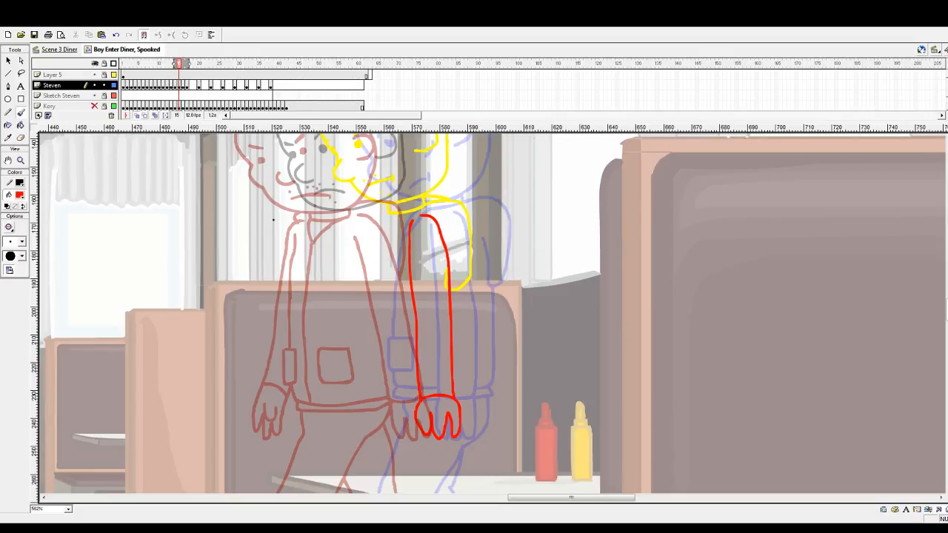
{"action": "left_click", "coordinate": [8, 61]}
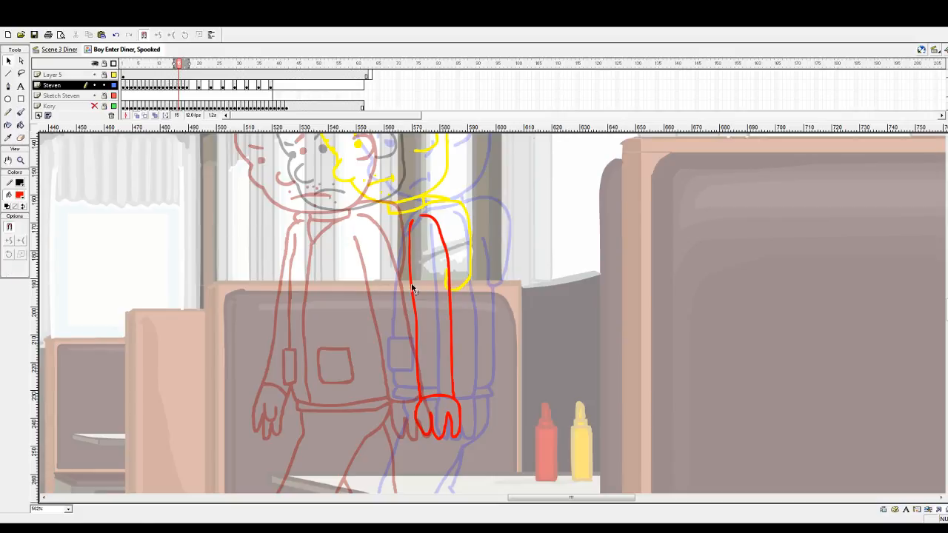
{"action": "left_click", "coordinate": [446, 287]}
{"action": "key", "text": "Delete"}
Step: Draw the yellow jacket's lower back, front and bottom edges, adding a square pocket, a short shoulder stroke and the hem band
{"action": "scroll", "coordinate": [465, 297], "scroll_direction": "down", "scroll_amount": 2}
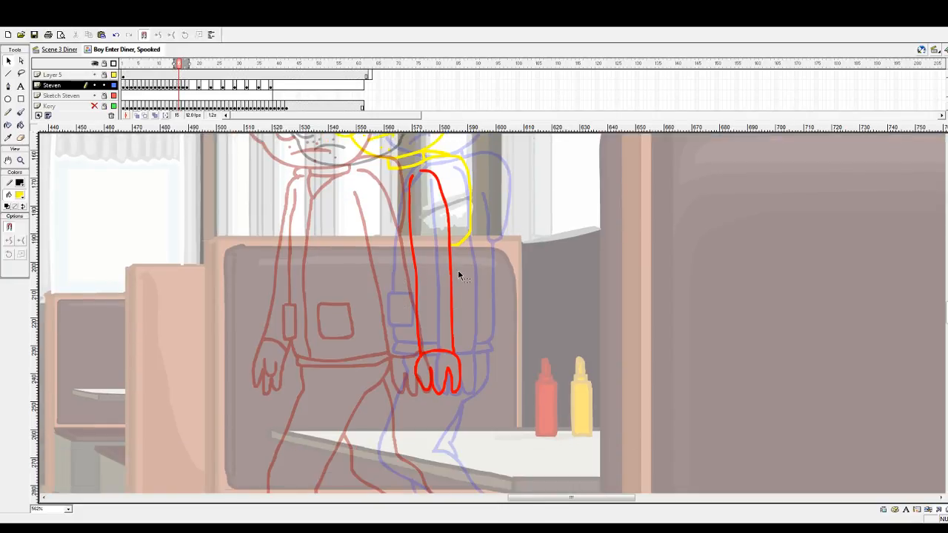
{"action": "left_click", "coordinate": [21, 113]}
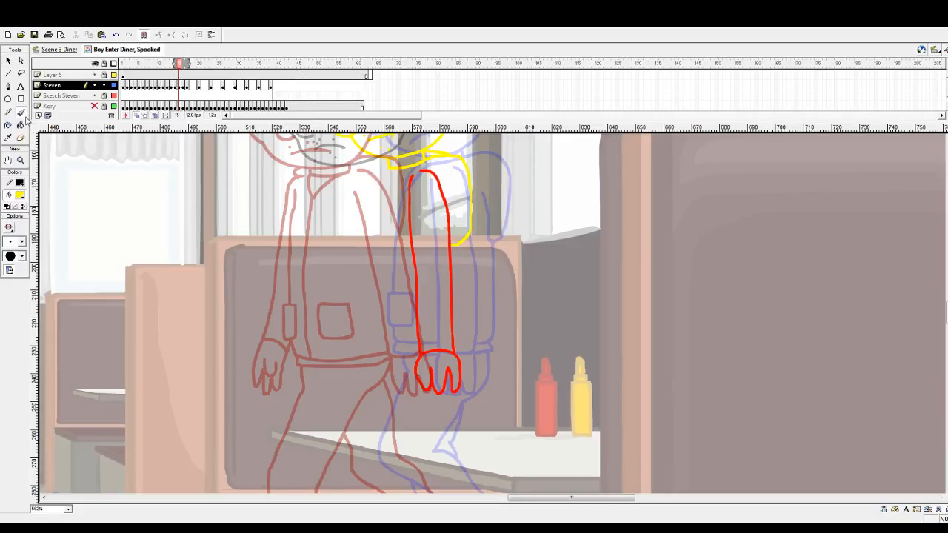
{"action": "left_click_drag", "start_coordinate": [456, 249], "coordinate": [459, 346]}
{"action": "scroll", "coordinate": [359, 321], "scroll_direction": "up", "scroll_amount": 2}
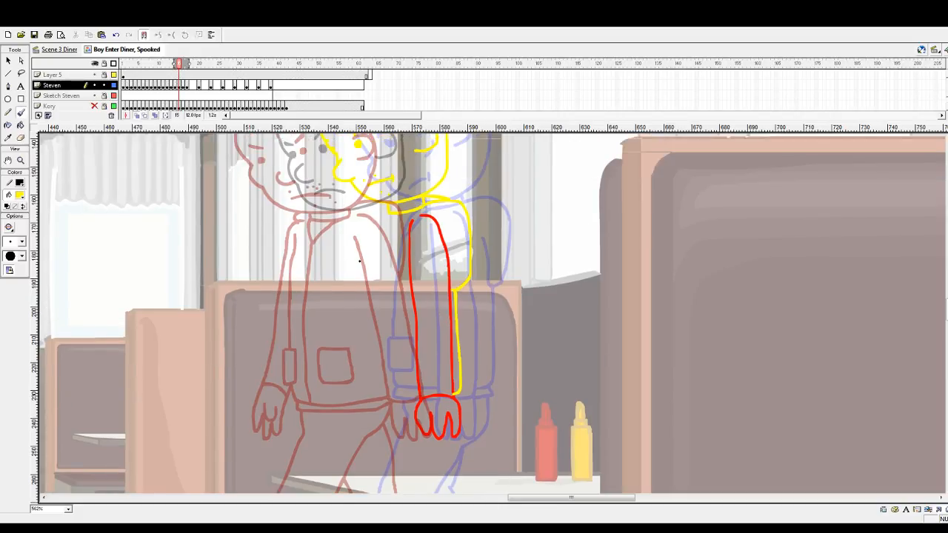
{"action": "mouse_move", "coordinate": [381, 216]}
{"action": "left_mouse_down"}
{"action": "mouse_move", "coordinate": [366, 269]}
{"action": "mouse_move", "coordinate": [360, 393]}
{"action": "mouse_move", "coordinate": [424, 396]}
{"action": "left_mouse_up"}
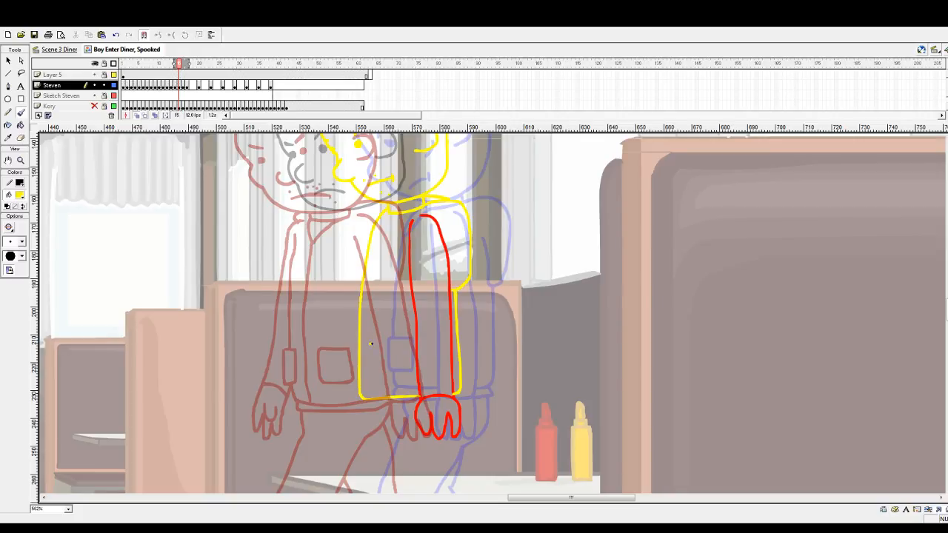
{"action": "mouse_move", "coordinate": [371, 342]}
{"action": "left_mouse_down"}
{"action": "mouse_move", "coordinate": [397, 342]}
{"action": "mouse_move", "coordinate": [398, 368]}
{"action": "mouse_move", "coordinate": [372, 374]}
{"action": "mouse_move", "coordinate": [370, 342]}
{"action": "left_mouse_up"}
{"action": "left_click_drag", "start_coordinate": [392, 216], "coordinate": [374, 234]}
{"action": "scroll", "coordinate": [410, 241], "scroll_direction": "down", "scroll_amount": 5}
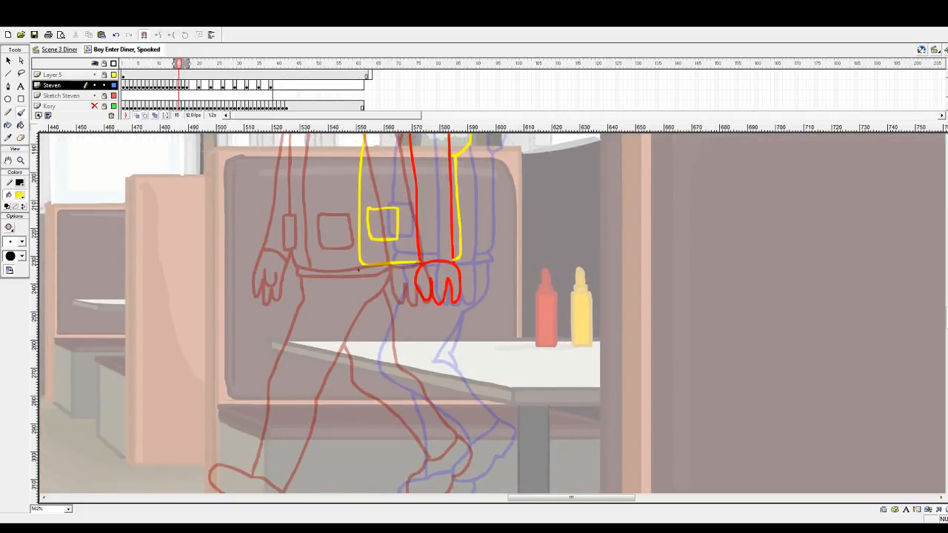
{"action": "mouse_move", "coordinate": [361, 264]}
{"action": "left_mouse_down"}
{"action": "mouse_move", "coordinate": [394, 274]}
{"action": "mouse_move", "coordinate": [464, 269]}
{"action": "left_mouse_up"}
Step: Draw the near leg in yellow with a bent knee, and outline both shoes at floor level on frame 15
{"action": "scroll", "coordinate": [470, 295], "scroll_direction": "down", "scroll_amount": 3}
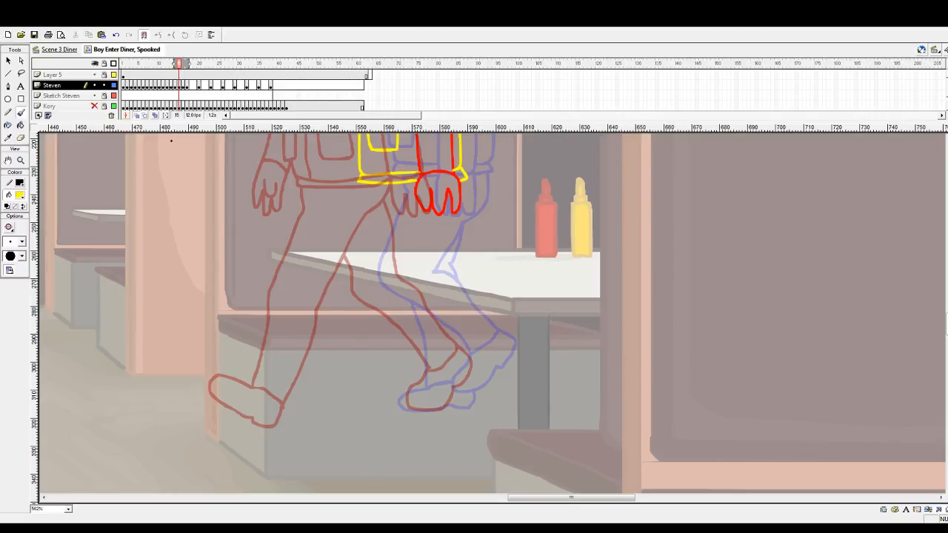
{"action": "scroll", "coordinate": [171, 140], "scroll_direction": "up", "scroll_amount": 2}
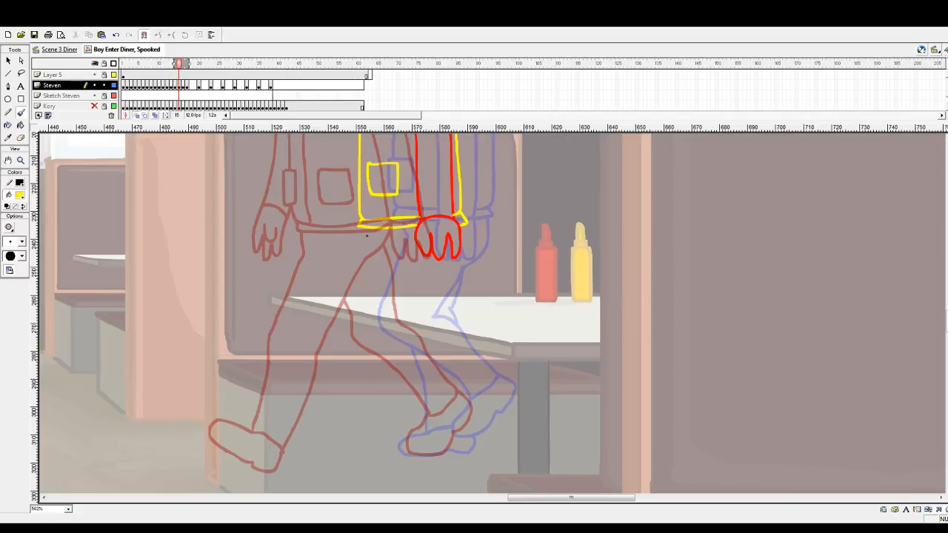
{"action": "mouse_move", "coordinate": [366, 229]}
{"action": "left_mouse_down"}
{"action": "mouse_move", "coordinate": [342, 315]}
{"action": "mouse_move", "coordinate": [388, 414]}
{"action": "mouse_move", "coordinate": [365, 453]}
{"action": "mouse_move", "coordinate": [387, 455]}
{"action": "mouse_move", "coordinate": [444, 428]}
{"action": "mouse_move", "coordinate": [423, 365]}
{"action": "mouse_move", "coordinate": [389, 317]}
{"action": "mouse_move", "coordinate": [430, 264]}
{"action": "left_mouse_up"}
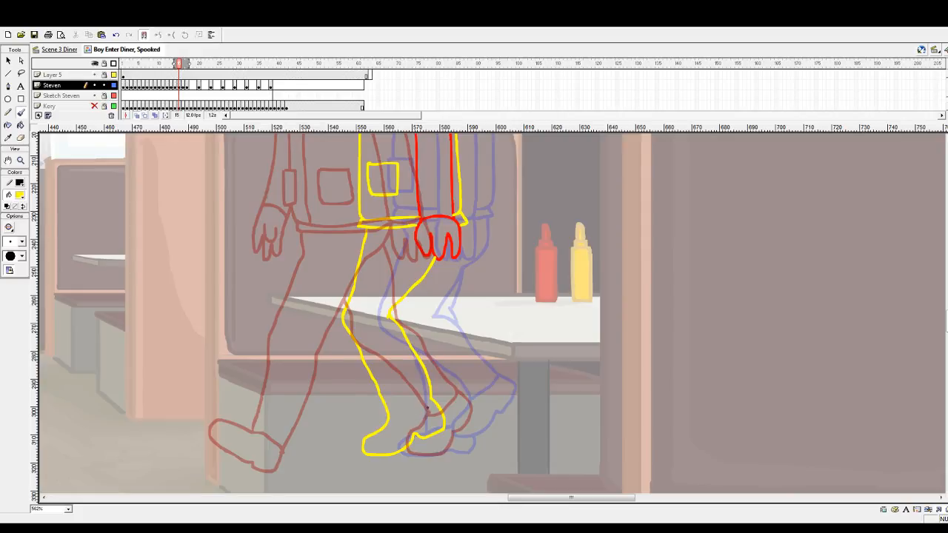
{"action": "left_click_drag", "start_coordinate": [431, 400], "coordinate": [388, 422]}
{"action": "mouse_move", "coordinate": [401, 451]}
{"action": "left_mouse_down"}
{"action": "mouse_move", "coordinate": [479, 450]}
{"action": "mouse_move", "coordinate": [481, 428]}
{"action": "mouse_move", "coordinate": [444, 422]}
{"action": "left_mouse_up"}
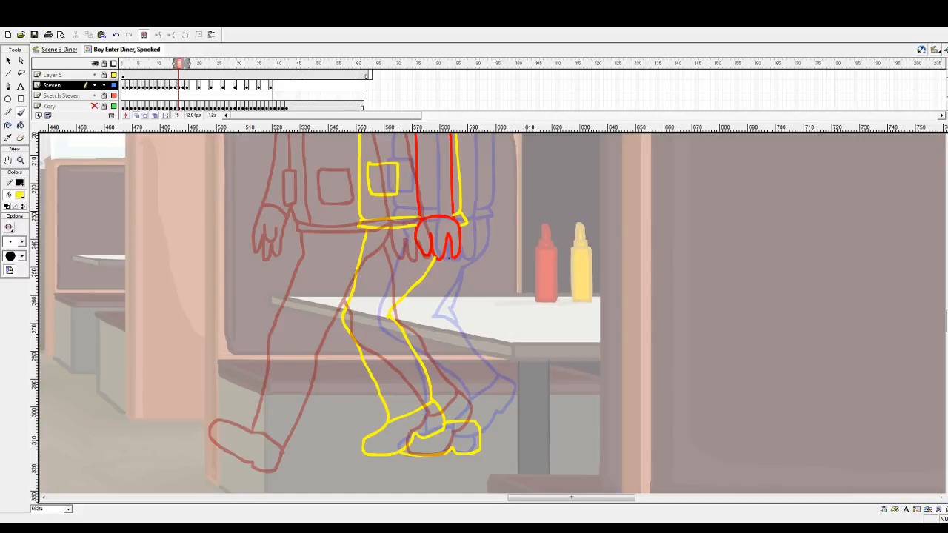
Step: Draw the back contour of the far leg in yellow from the hand to the rear shoe, and erase the overshoot at the knee
{"action": "left_click_drag", "start_coordinate": [453, 256], "coordinate": [427, 311]}
{"action": "key", "text": "ctrl+z"}
{"action": "left_click_drag", "start_coordinate": [450, 242], "coordinate": [429, 320]}
{"action": "key", "text": "ctrl+z"}
{"action": "mouse_move", "coordinate": [450, 247]}
{"action": "left_mouse_down"}
{"action": "mouse_move", "coordinate": [432, 327]}
{"action": "mouse_move", "coordinate": [475, 419]}
{"action": "left_mouse_up"}
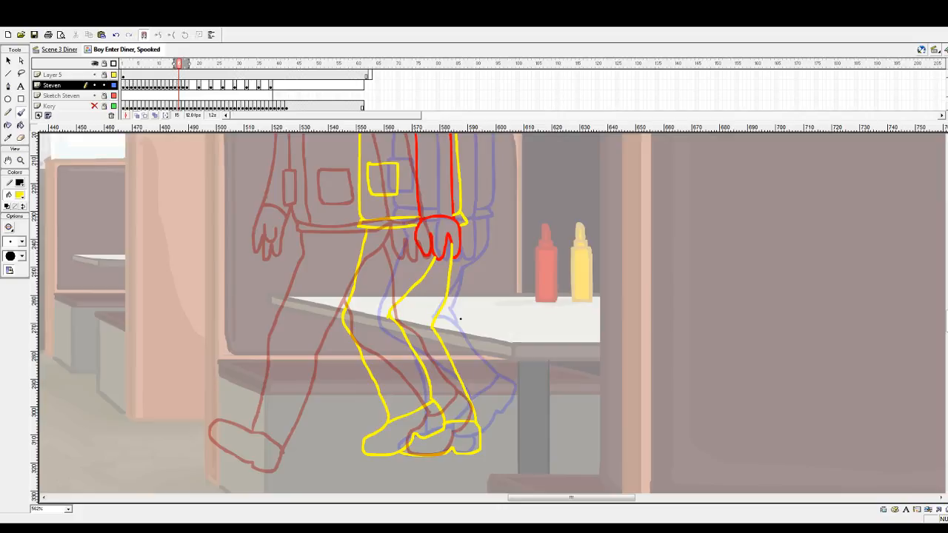
{"action": "key", "text": "ctrl+z"}
{"action": "mouse_move", "coordinate": [451, 255]}
{"action": "left_mouse_down"}
{"action": "mouse_move", "coordinate": [432, 323]}
{"action": "mouse_move", "coordinate": [462, 379]}
{"action": "mouse_move", "coordinate": [471, 422]}
{"action": "mouse_move", "coordinate": [470, 380]}
{"action": "mouse_move", "coordinate": [436, 320]}
{"action": "left_mouse_up"}
{"action": "key", "text": "ctrl+z"}
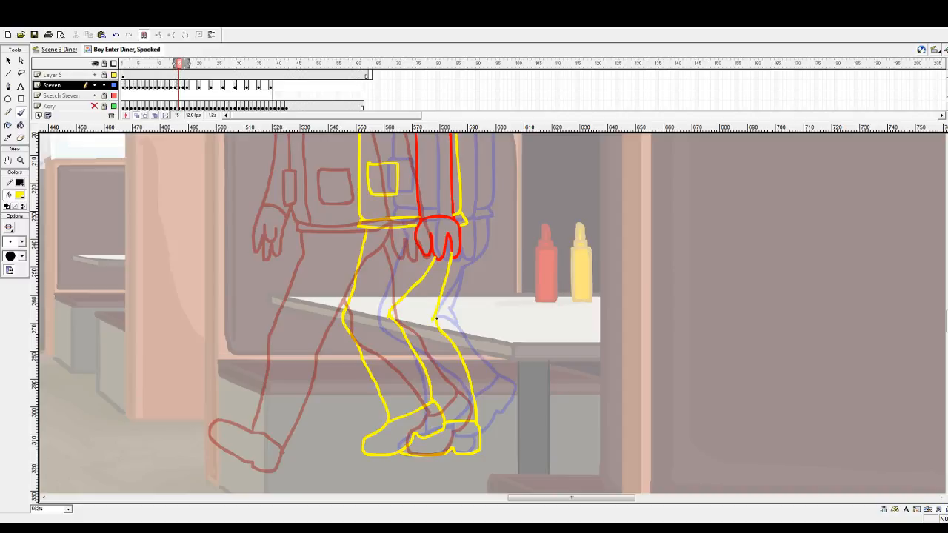
{"action": "key", "text": "e"}
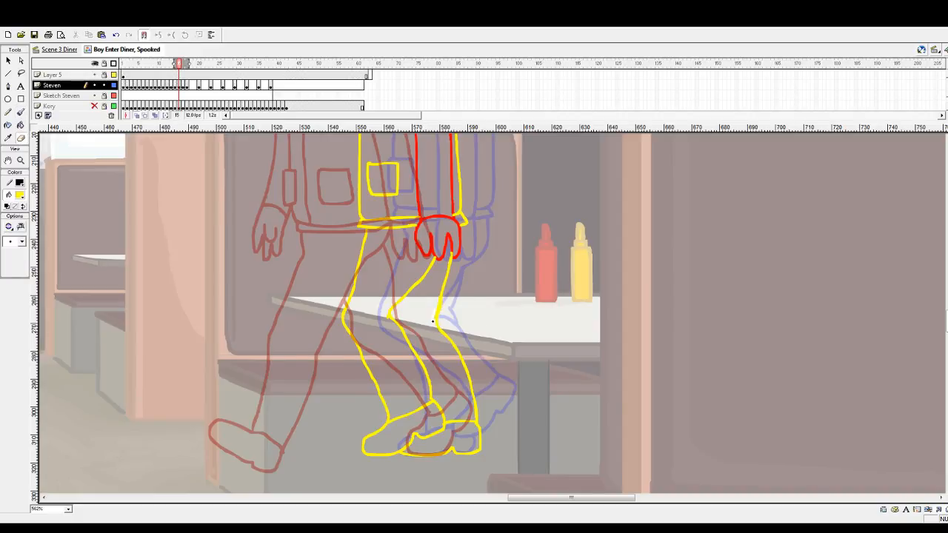
{"action": "left_click_drag", "start_coordinate": [433, 319], "coordinate": [434, 321]}
{"action": "scroll", "coordinate": [460, 347], "scroll_direction": "up", "scroll_amount": 5}
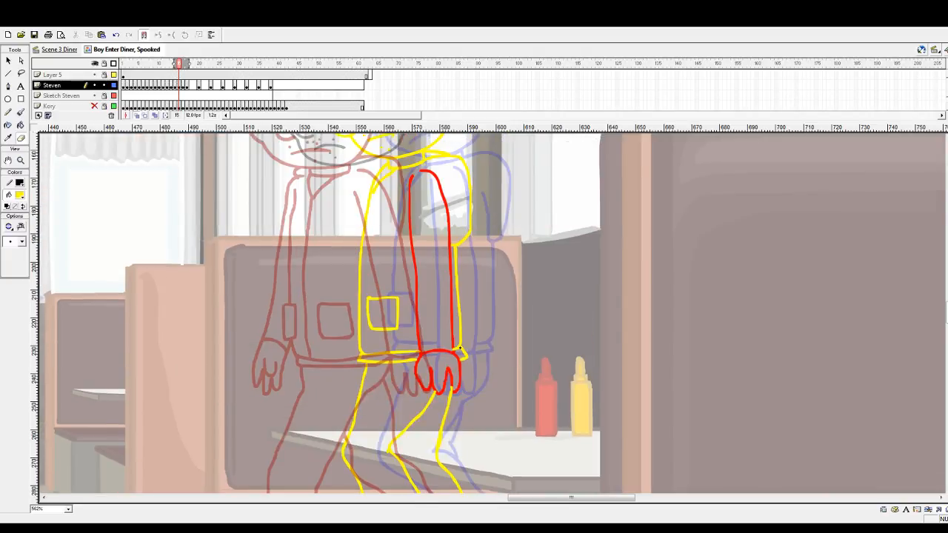
{"action": "scroll", "coordinate": [442, 323], "scroll_direction": "down", "scroll_amount": 6}
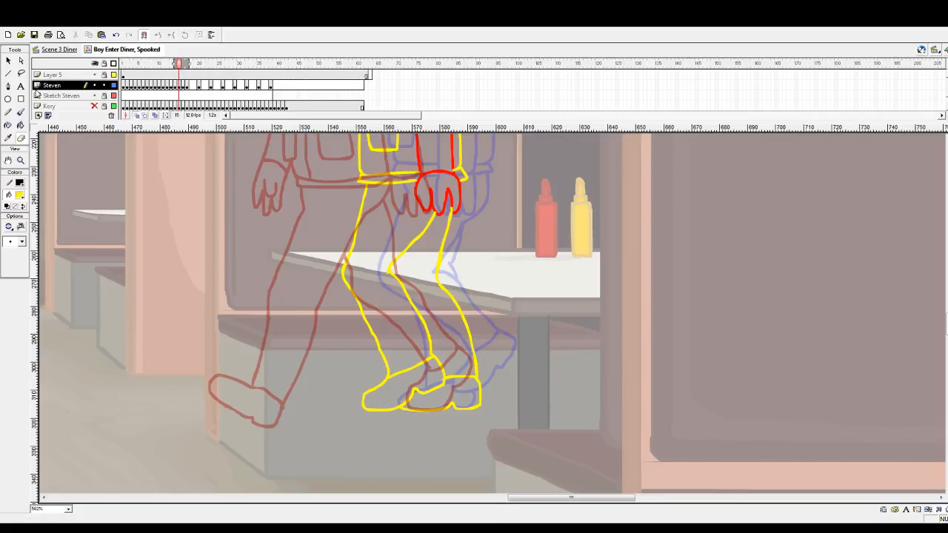
{"action": "scroll", "coordinate": [92, 154], "scroll_direction": "up", "scroll_amount": 6}
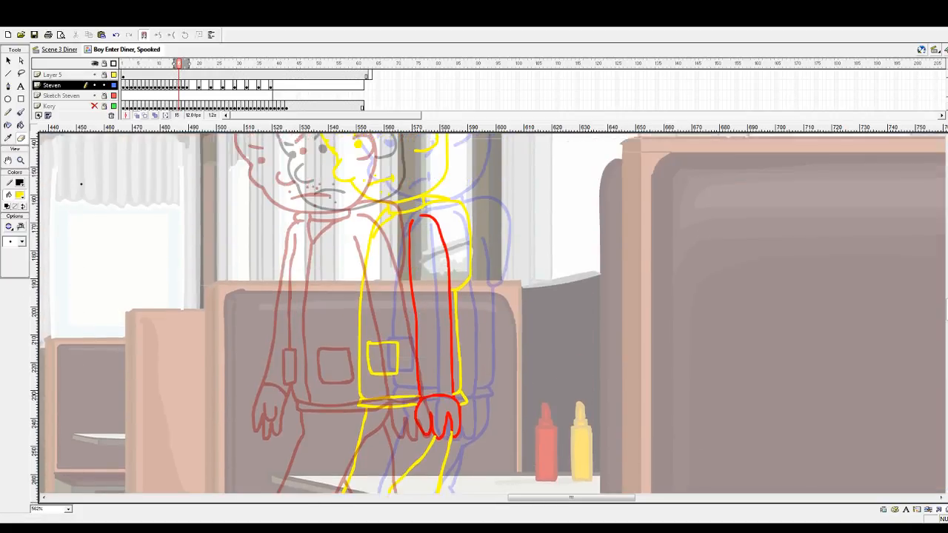
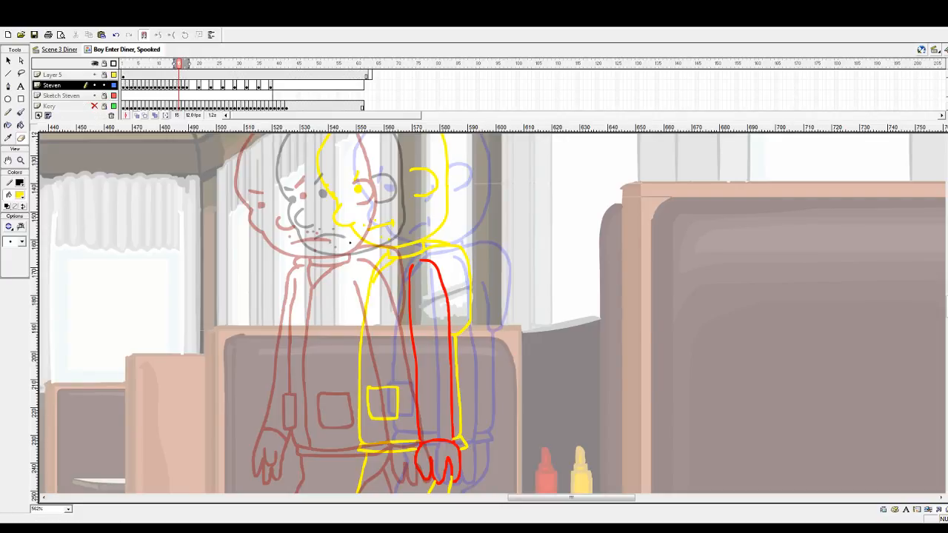
{"action": "scroll", "coordinate": [348, 243], "scroll_direction": "down", "scroll_amount": 6}
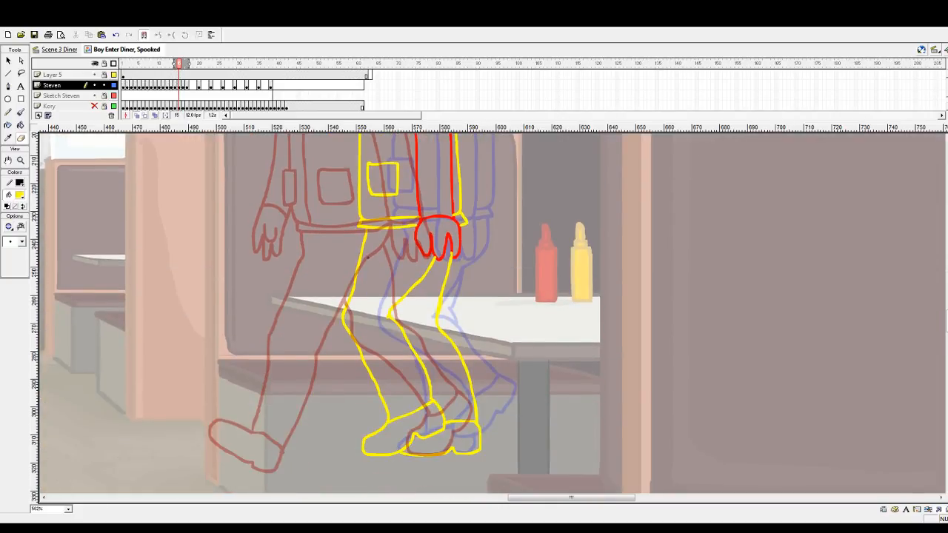
{"action": "scroll", "coordinate": [367, 258], "scroll_direction": "up", "scroll_amount": 2}
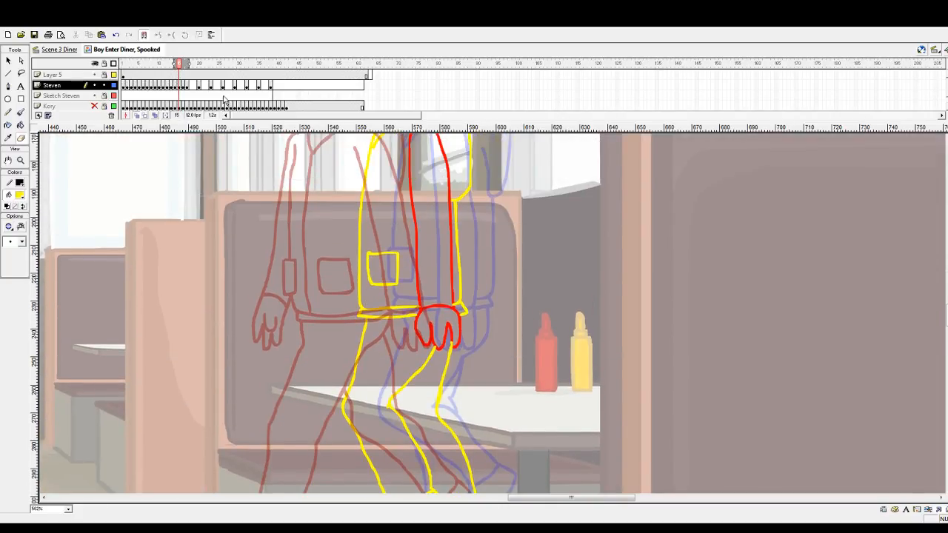
Step: Go to frame 16, set the brush colour to blue, and draw the collar beneath the black head
{"action": "left_click", "coordinate": [183, 85]}
{"action": "scroll", "coordinate": [297, 216], "scroll_direction": "up", "scroll_amount": 2}
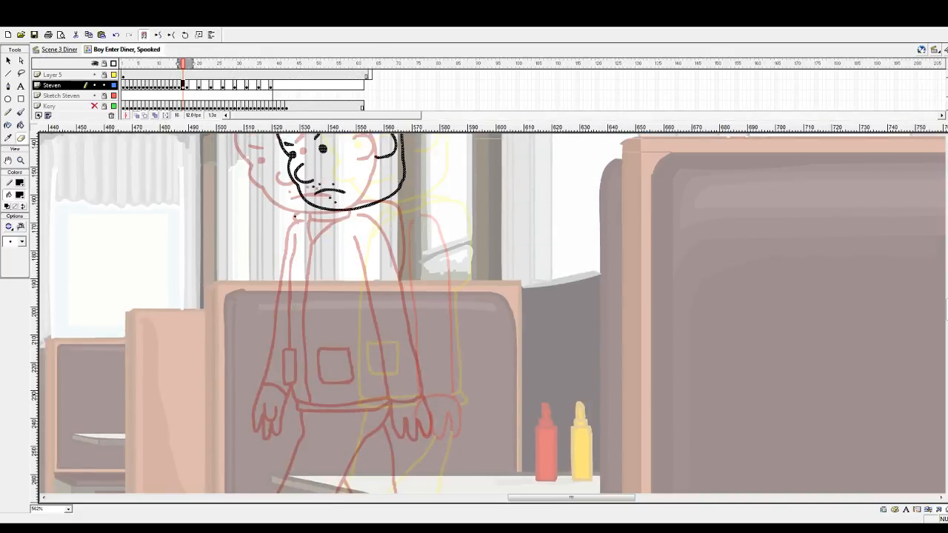
{"action": "scroll", "coordinate": [310, 209], "scroll_direction": "up", "scroll_amount": 2}
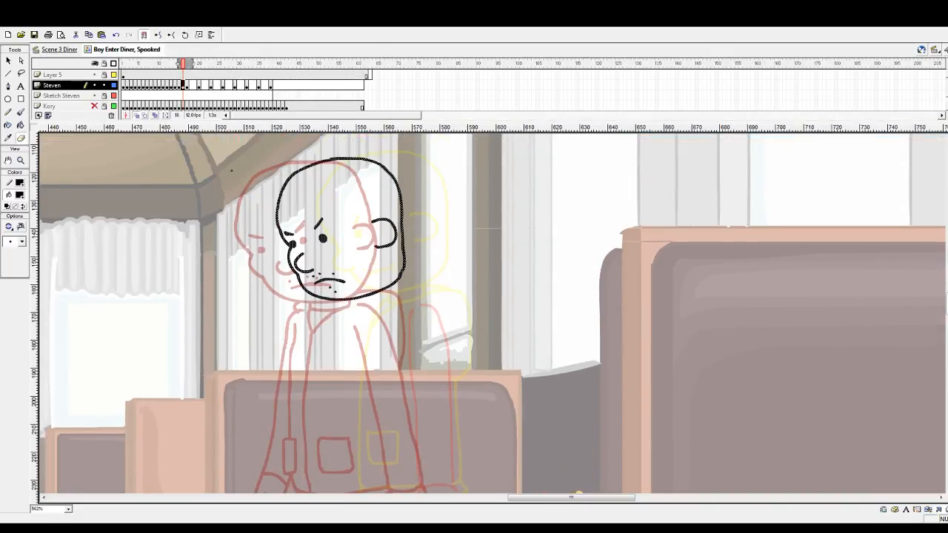
{"action": "left_click", "coordinate": [8, 60]}
{"action": "left_click", "coordinate": [69, 171]}
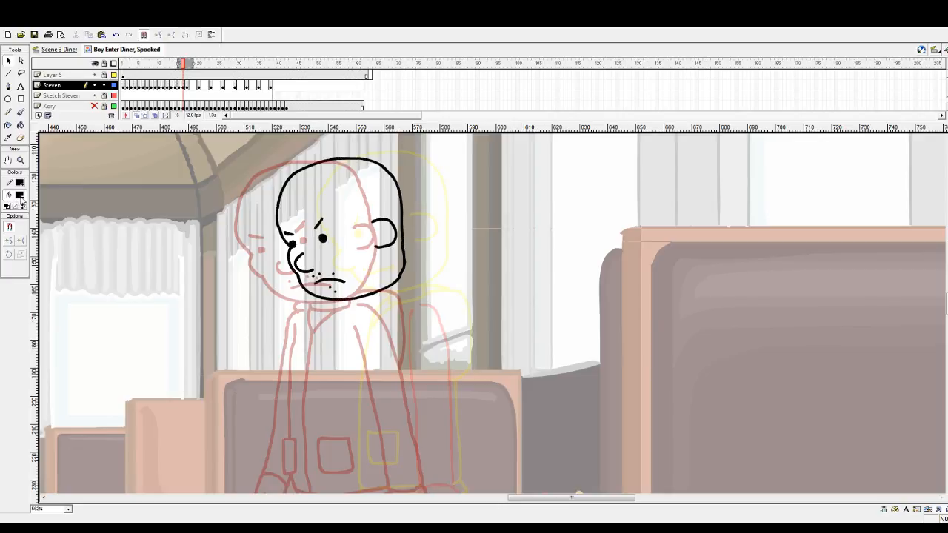
{"action": "left_click", "coordinate": [20, 112]}
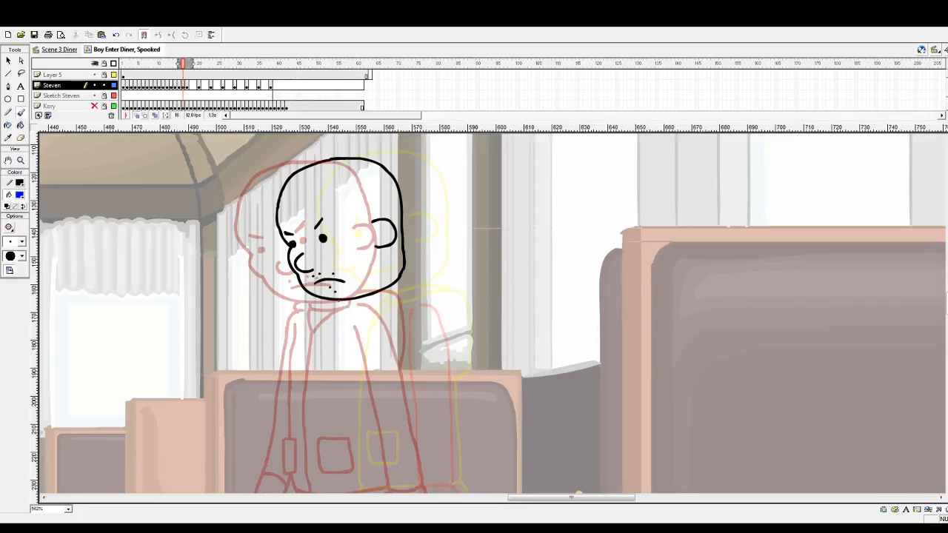
{"action": "left_click_drag", "start_coordinate": [337, 299], "coordinate": [375, 304]}
Step: Draw the top of the near shoulder and the hand with its fingers in blue on frame 16
{"action": "scroll", "coordinate": [393, 320], "scroll_direction": "down", "scroll_amount": 2}
{"action": "scroll", "coordinate": [393, 321], "scroll_direction": "up", "scroll_amount": 1}
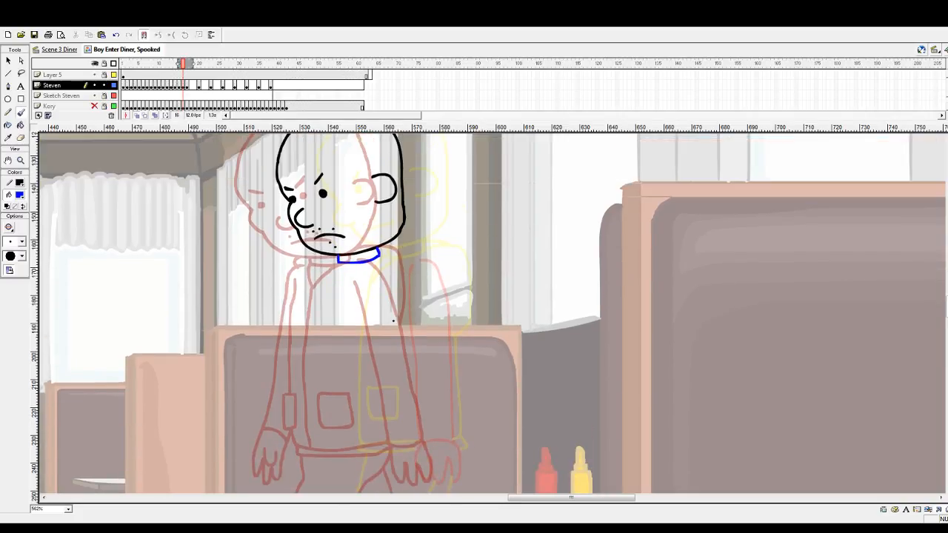
{"action": "left_click_drag", "start_coordinate": [377, 266], "coordinate": [401, 267]}
{"action": "scroll", "coordinate": [402, 267], "scroll_direction": "down", "scroll_amount": 2}
{"action": "mouse_move", "coordinate": [406, 355]}
{"action": "left_mouse_down"}
{"action": "mouse_move", "coordinate": [440, 356]}
{"action": "mouse_move", "coordinate": [440, 386]}
{"action": "mouse_move", "coordinate": [431, 370]}
{"action": "mouse_move", "coordinate": [429, 390]}
{"action": "mouse_move", "coordinate": [418, 372]}
{"action": "mouse_move", "coordinate": [412, 389]}
{"action": "mouse_move", "coordinate": [407, 354]}
{"action": "left_mouse_up"}
{"action": "scroll", "coordinate": [488, 314], "scroll_direction": "up", "scroll_amount": 3}
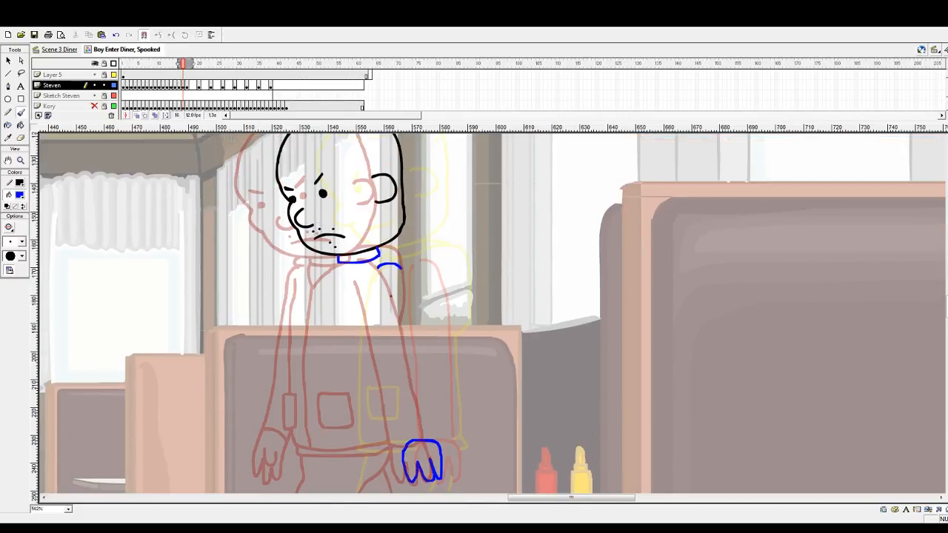
Step: Draw the front and back edges of the blue sleeve, joining the shoulder to the hand
{"action": "left_click_drag", "start_coordinate": [376, 269], "coordinate": [404, 444]}
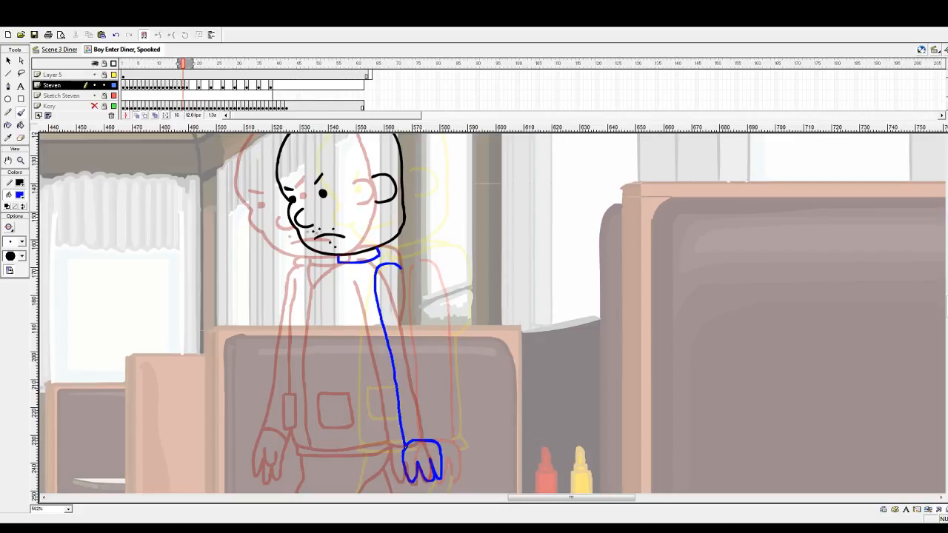
{"action": "scroll", "coordinate": [404, 444], "scroll_direction": "down", "scroll_amount": 1}
{"action": "left_click_drag", "start_coordinate": [400, 226], "coordinate": [430, 353]}
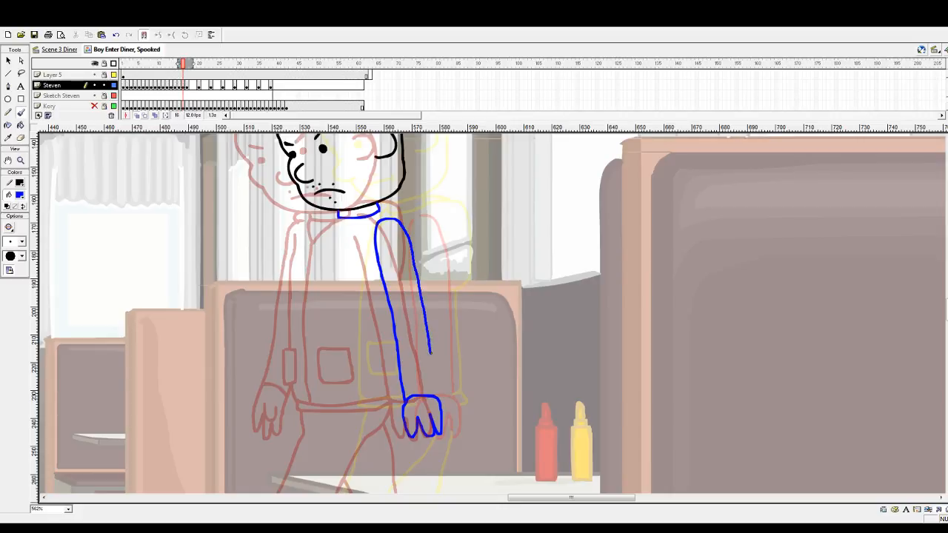
{"action": "scroll", "coordinate": [461, 300], "scroll_direction": "down", "scroll_amount": 2}
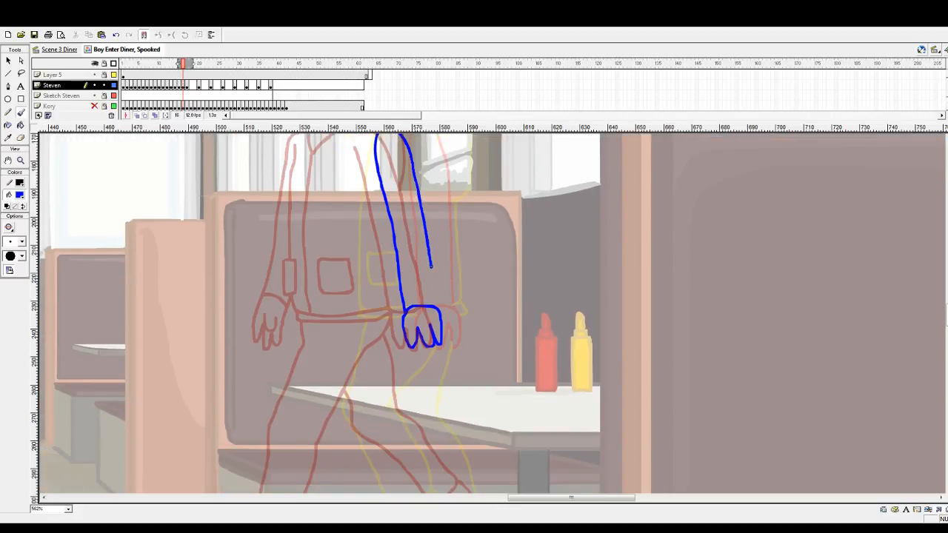
{"action": "left_click_drag", "start_coordinate": [430, 266], "coordinate": [438, 302]}
{"action": "scroll", "coordinate": [444, 308], "scroll_direction": "up", "scroll_amount": 2}
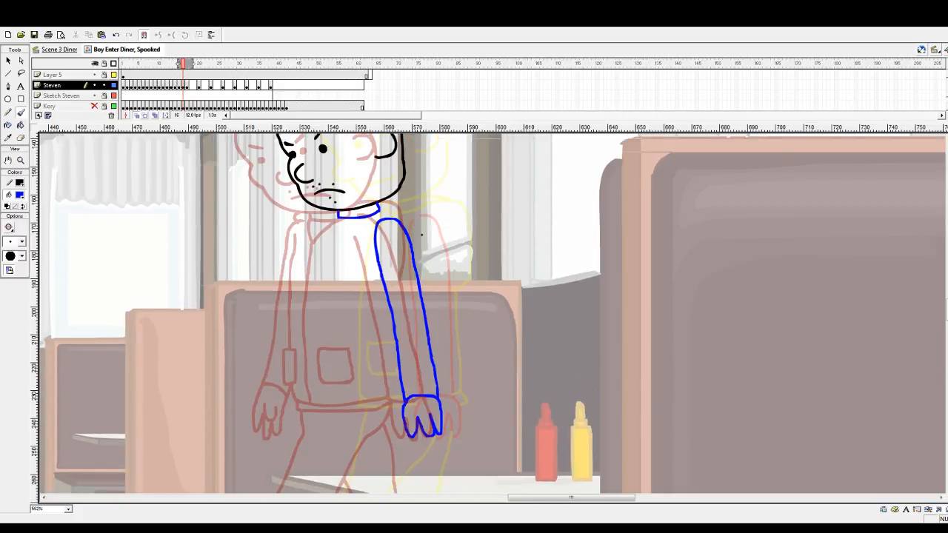
Step: Draw the jacket hood in blue behind the neck on frame 16, from the collar down to the back of the sleeve
{"action": "scroll", "coordinate": [412, 221], "scroll_direction": "up", "scroll_amount": 1}
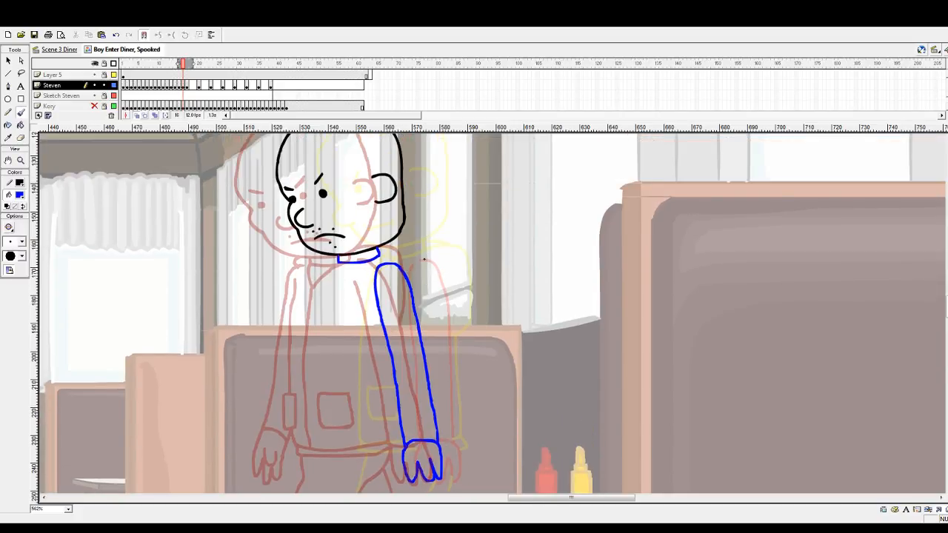
{"action": "mouse_move", "coordinate": [379, 246]}
{"action": "left_mouse_down"}
{"action": "mouse_move", "coordinate": [427, 244]}
{"action": "mouse_move", "coordinate": [437, 271]}
{"action": "mouse_move", "coordinate": [432, 326]}
{"action": "left_mouse_up"}
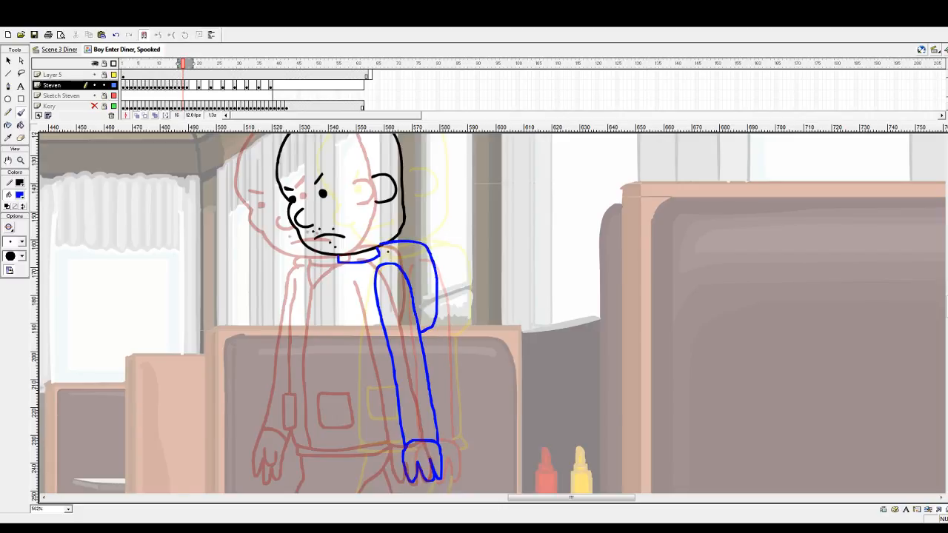
{"action": "scroll", "coordinate": [370, 254], "scroll_direction": "down", "scroll_amount": 2}
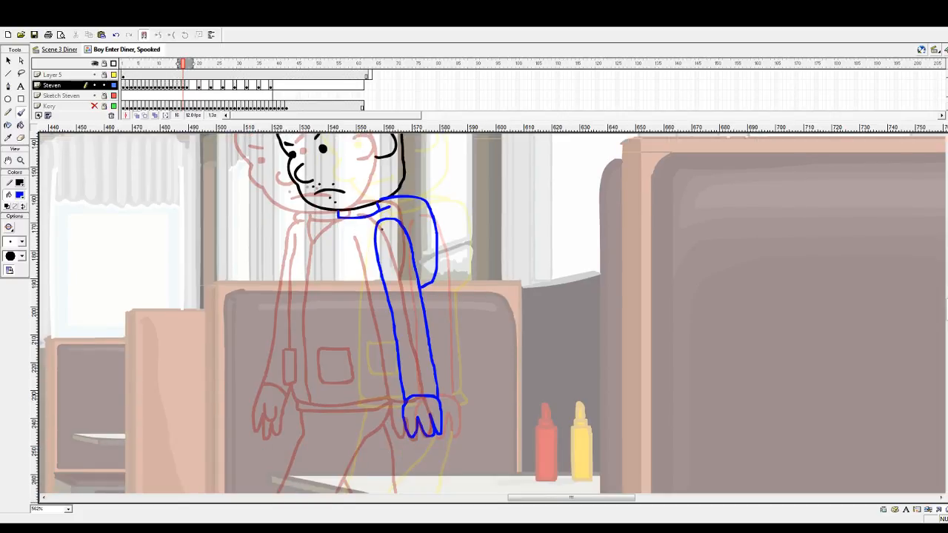
{"action": "key", "text": "comma"}
{"action": "key", "text": "period"}
Step: Recolour the whole drawing on frame 15 red
{"action": "left_click", "coordinate": [182, 85]}
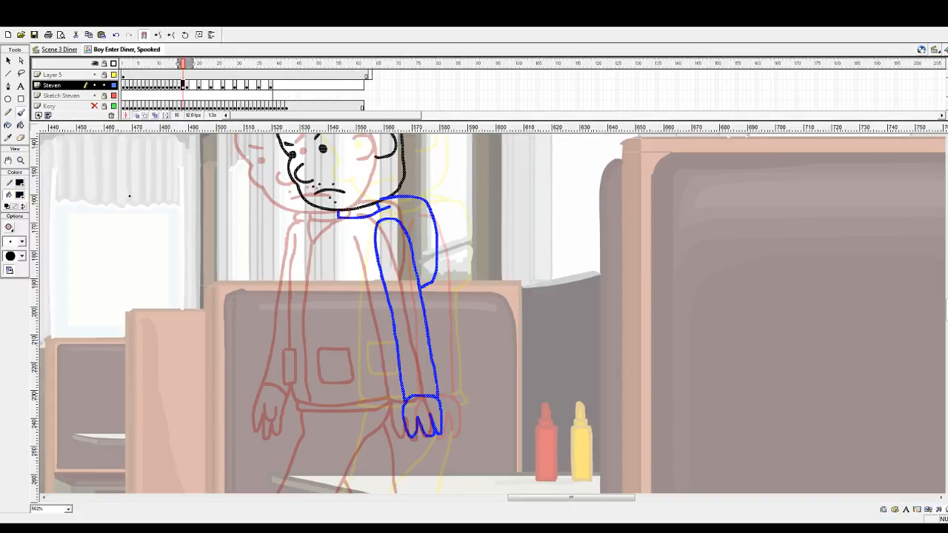
{"action": "left_click", "coordinate": [178, 85]}
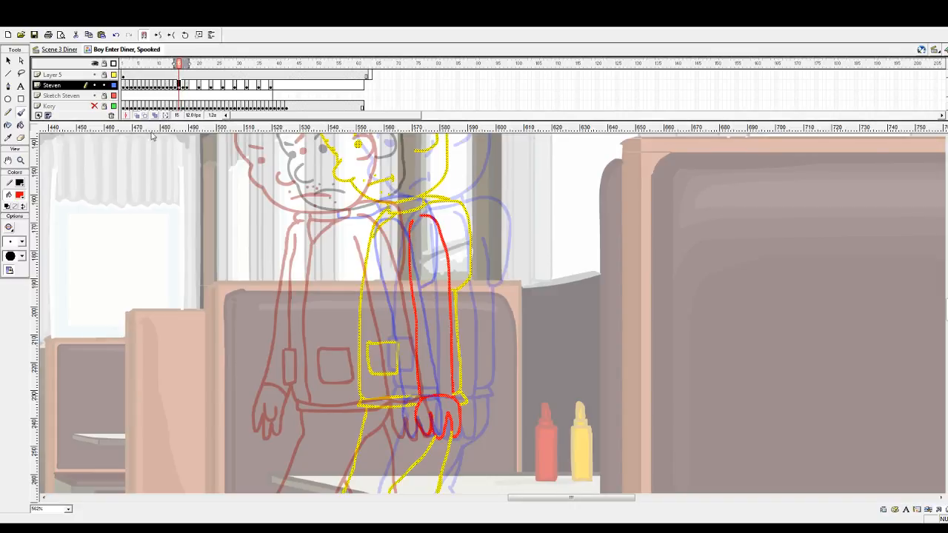
{"action": "left_click", "coordinate": [19, 198]}
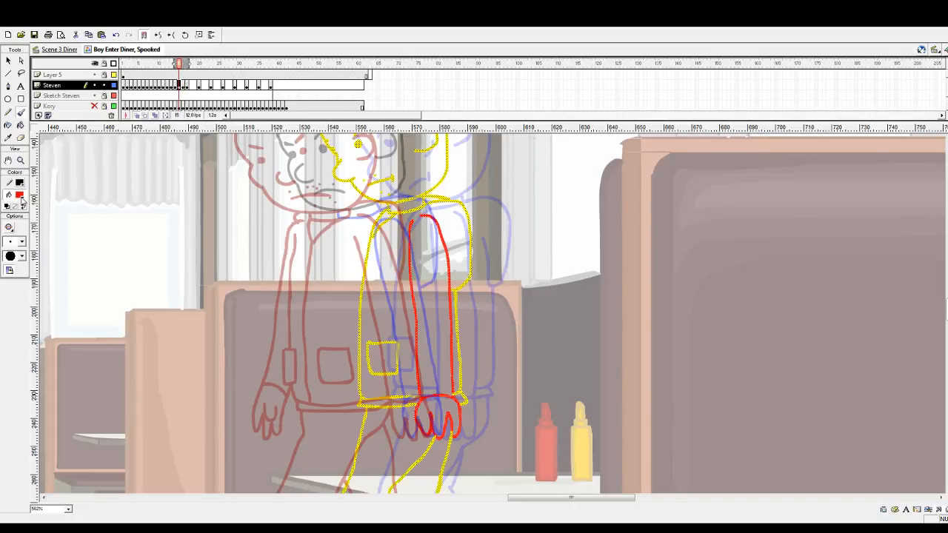
{"action": "left_click", "coordinate": [75, 245]}
{"action": "key", "text": "period"}
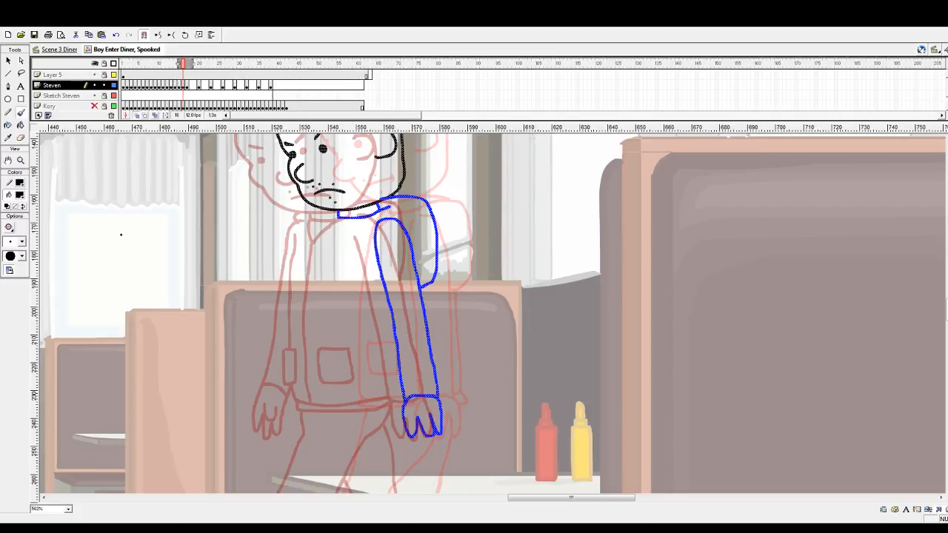
Step: Recolour the whole drawing on frame 17 blue and deselect it
{"action": "left_click", "coordinate": [187, 85]}
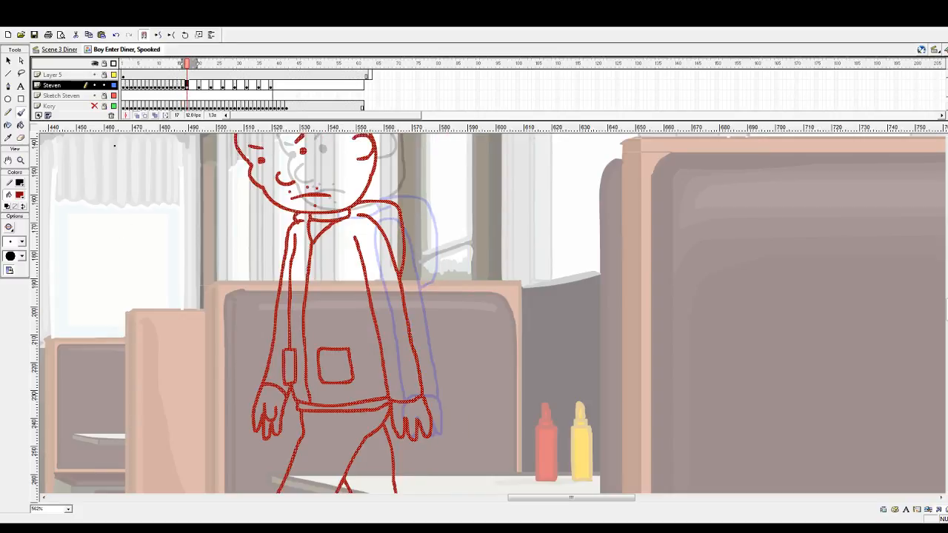
{"action": "left_click", "coordinate": [23, 198]}
{"action": "left_click", "coordinate": [6, 255]}
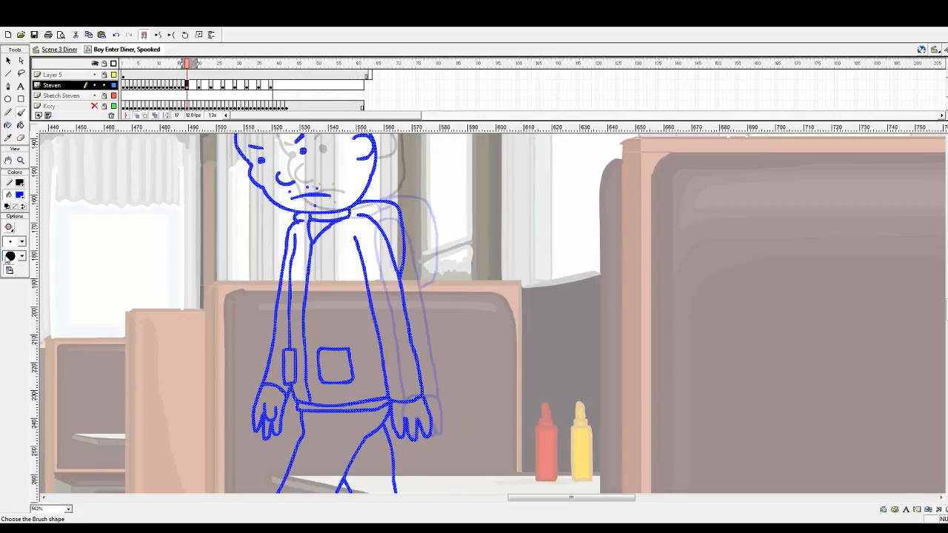
{"action": "left_click", "coordinate": [9, 60]}
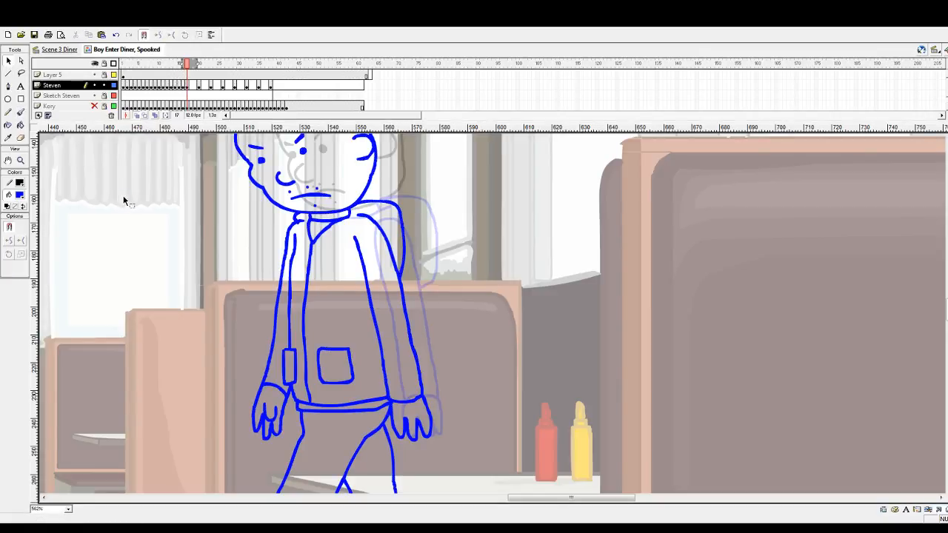
Step: Recolour all the linework on frame 16 black, deselect it, and switch to the Brush tool
{"action": "key", "text": "comma"}
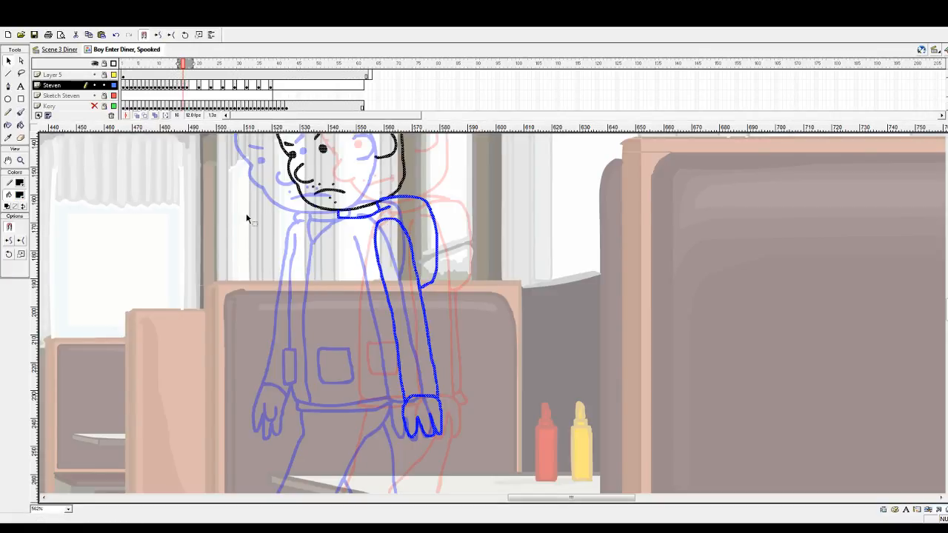
{"action": "left_click", "coordinate": [181, 86]}
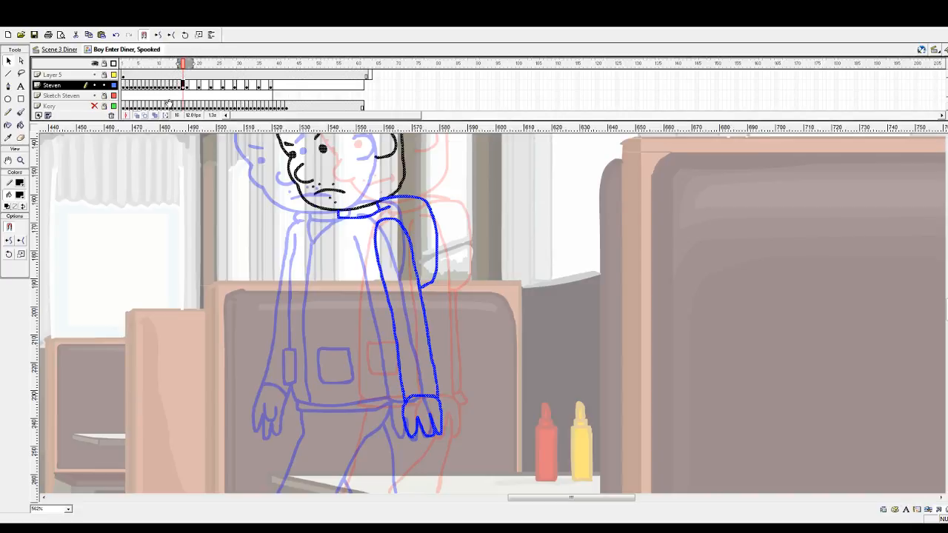
{"action": "left_click", "coordinate": [8, 218]}
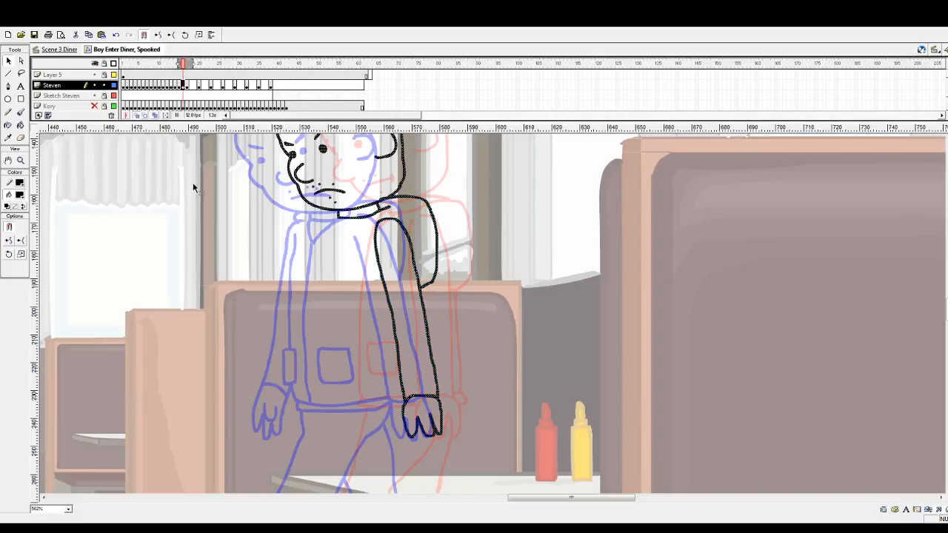
{"action": "left_click", "coordinate": [145, 185]}
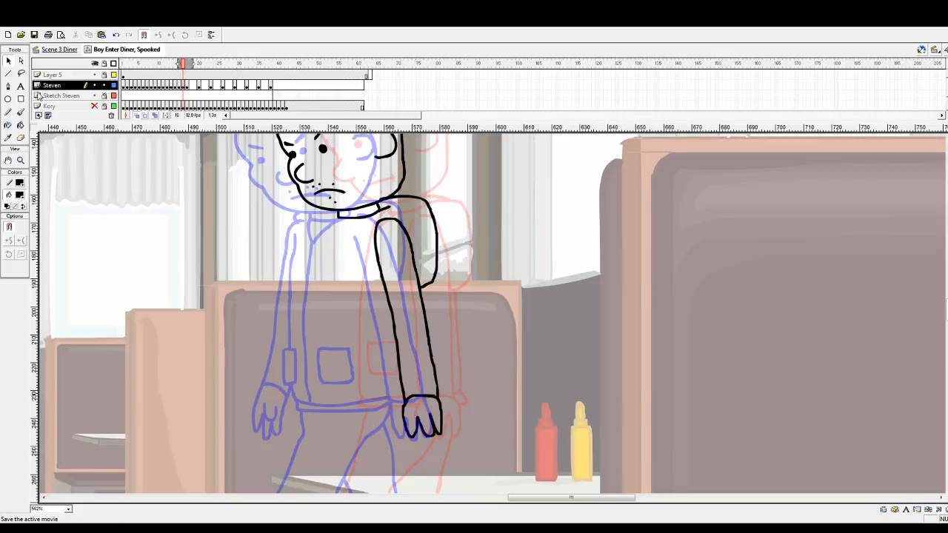
{"action": "left_click", "coordinate": [20, 112]}
Step: Play the walk from frame 1 to check its motion, and return to frame 16
{"action": "scroll", "coordinate": [315, 220], "scroll_direction": "down", "scroll_amount": 2}
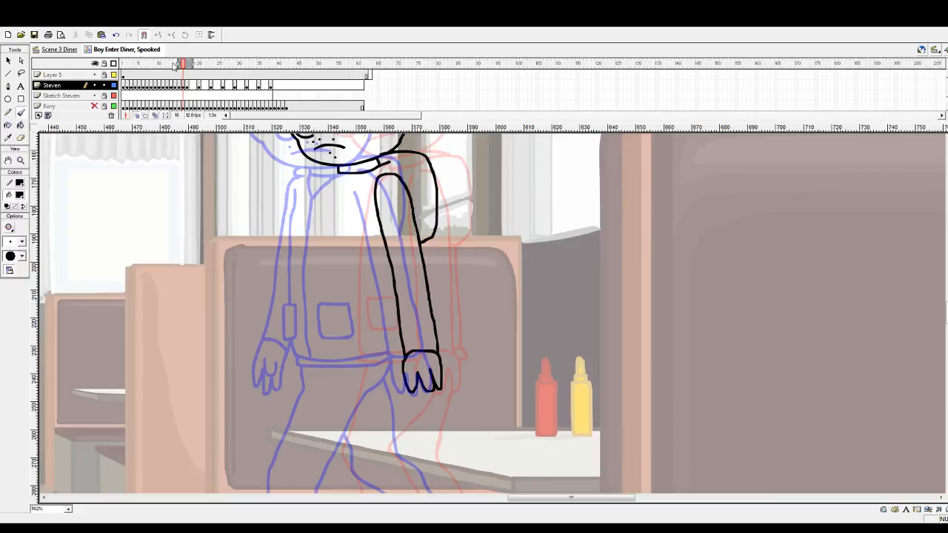
{"action": "left_click_drag", "start_coordinate": [182, 65], "coordinate": [123, 65]}
{"action": "key", "text": "Return"}
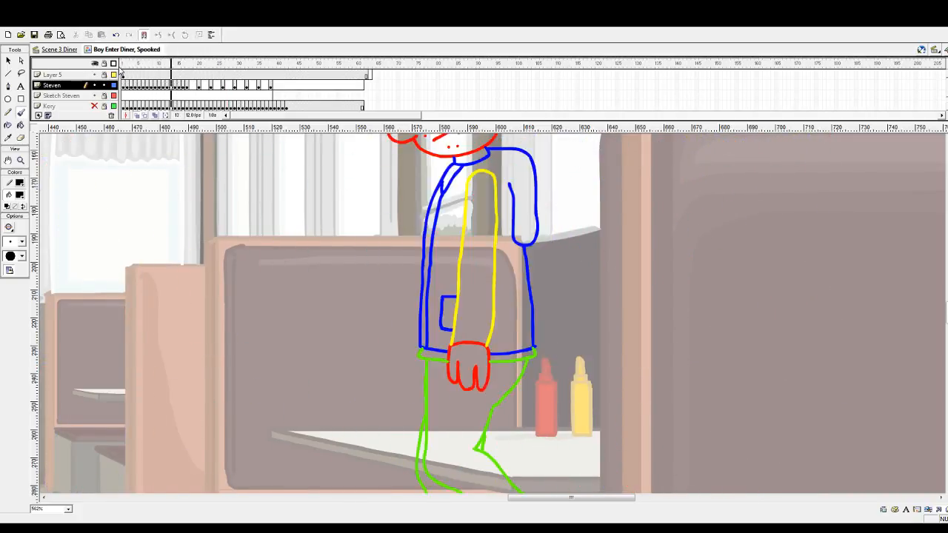
{"action": "left_click", "coordinate": [184, 64]}
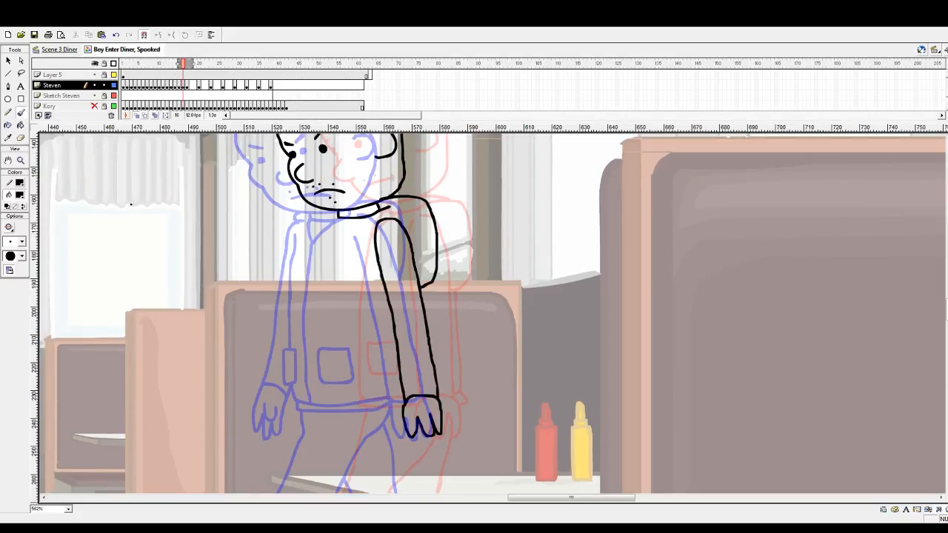
Step: Draw the jacket's front edge, hem band, zipper line and both pockets in black on frame 16
{"action": "scroll", "coordinate": [284, 242], "scroll_direction": "down", "scroll_amount": 2}
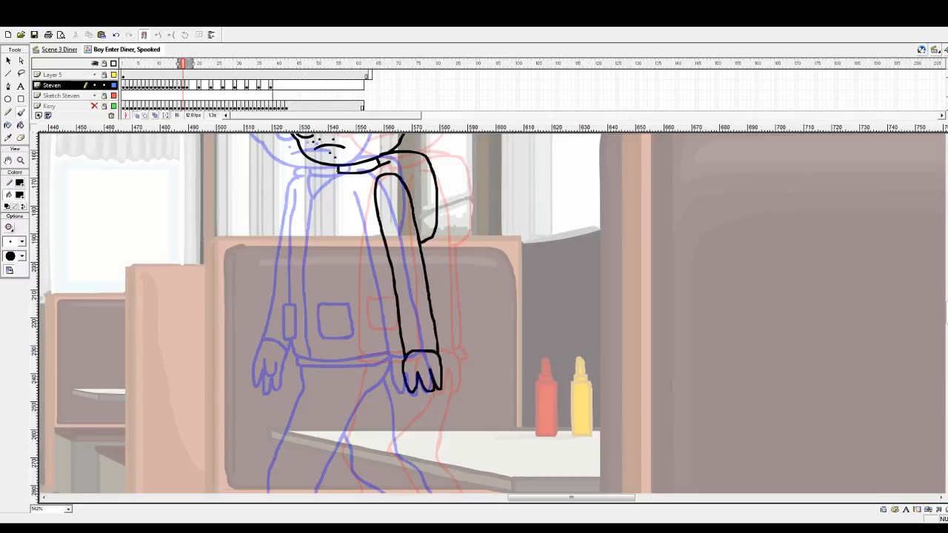
{"action": "mouse_move", "coordinate": [338, 171]}
{"action": "left_mouse_down"}
{"action": "mouse_move", "coordinate": [320, 229]}
{"action": "mouse_move", "coordinate": [314, 336]}
{"action": "mouse_move", "coordinate": [323, 354]}
{"action": "mouse_move", "coordinate": [403, 354]}
{"action": "left_mouse_up"}
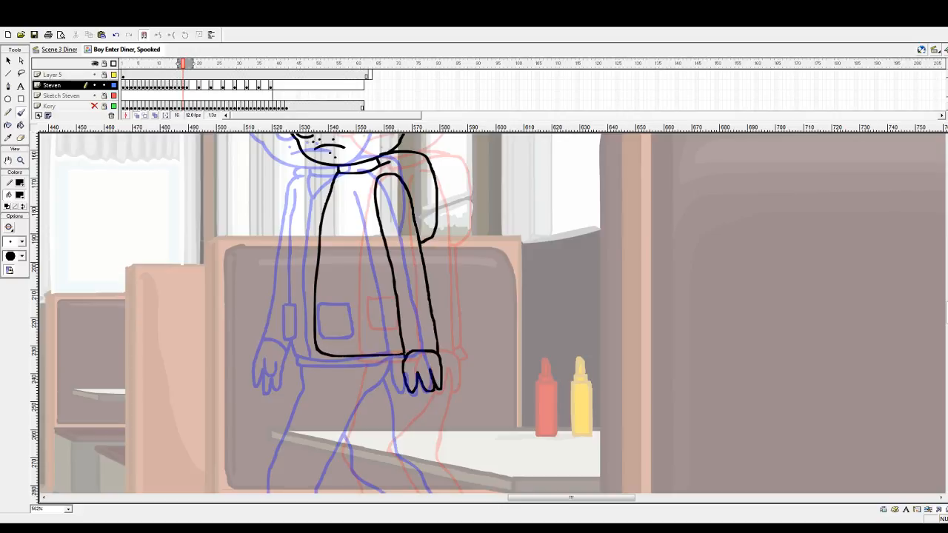
{"action": "mouse_move", "coordinate": [322, 354]}
{"action": "left_mouse_down"}
{"action": "mouse_move", "coordinate": [323, 364]}
{"action": "mouse_move", "coordinate": [404, 359]}
{"action": "left_mouse_up"}
{"action": "mouse_move", "coordinate": [342, 302]}
{"action": "left_mouse_down"}
{"action": "mouse_move", "coordinate": [377, 302]}
{"action": "mouse_move", "coordinate": [378, 327]}
{"action": "mouse_move", "coordinate": [343, 335]}
{"action": "mouse_move", "coordinate": [342, 300]}
{"action": "left_mouse_up"}
{"action": "mouse_move", "coordinate": [349, 172]}
{"action": "left_mouse_down"}
{"action": "mouse_move", "coordinate": [330, 238]}
{"action": "mouse_move", "coordinate": [326, 354]}
{"action": "left_mouse_up"}
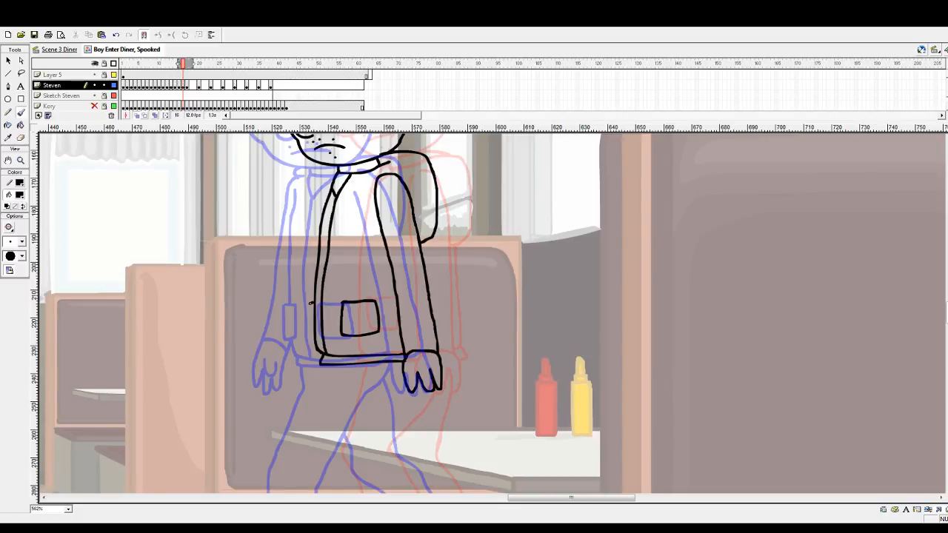
{"action": "left_click_drag", "start_coordinate": [311, 304], "coordinate": [314, 337]}
Step: Draw the front leg in black below the hem, with its knee bend and the shoe
{"action": "scroll", "coordinate": [313, 334], "scroll_direction": "down", "scroll_amount": 3}
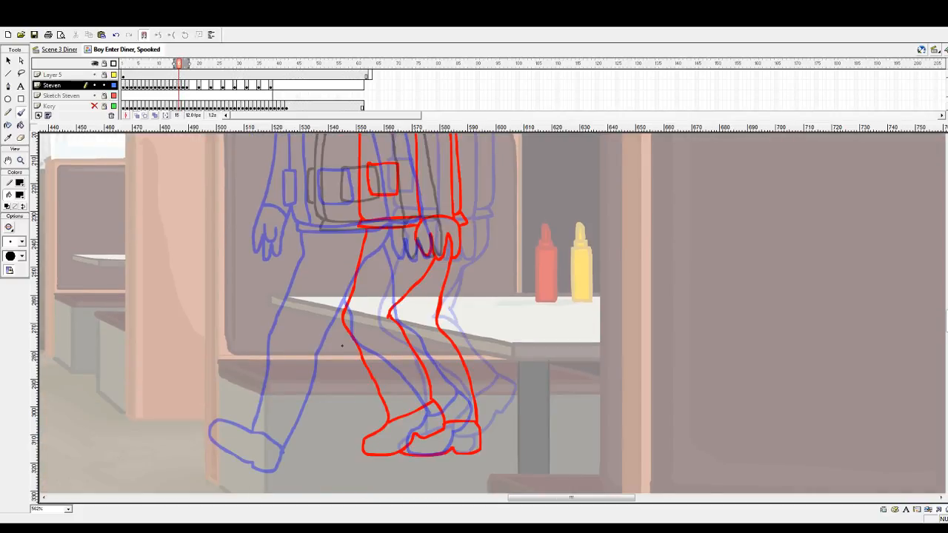
{"action": "key", "text": "."}
{"action": "mouse_move", "coordinate": [330, 234]}
{"action": "left_mouse_down"}
{"action": "mouse_move", "coordinate": [308, 321]}
{"action": "mouse_move", "coordinate": [312, 419]}
{"action": "mouse_move", "coordinate": [299, 435]}
{"action": "mouse_move", "coordinate": [268, 441]}
{"action": "mouse_move", "coordinate": [274, 462]}
{"action": "mouse_move", "coordinate": [359, 455]}
{"action": "mouse_move", "coordinate": [358, 363]}
{"action": "left_mouse_up"}
{"action": "mouse_move", "coordinate": [354, 322]}
{"action": "left_mouse_down"}
{"action": "mouse_move", "coordinate": [359, 342]}
{"action": "mouse_move", "coordinate": [368, 304]}
{"action": "mouse_move", "coordinate": [407, 254]}
{"action": "left_mouse_up"}
{"action": "left_click_drag", "start_coordinate": [356, 428], "coordinate": [305, 434]}
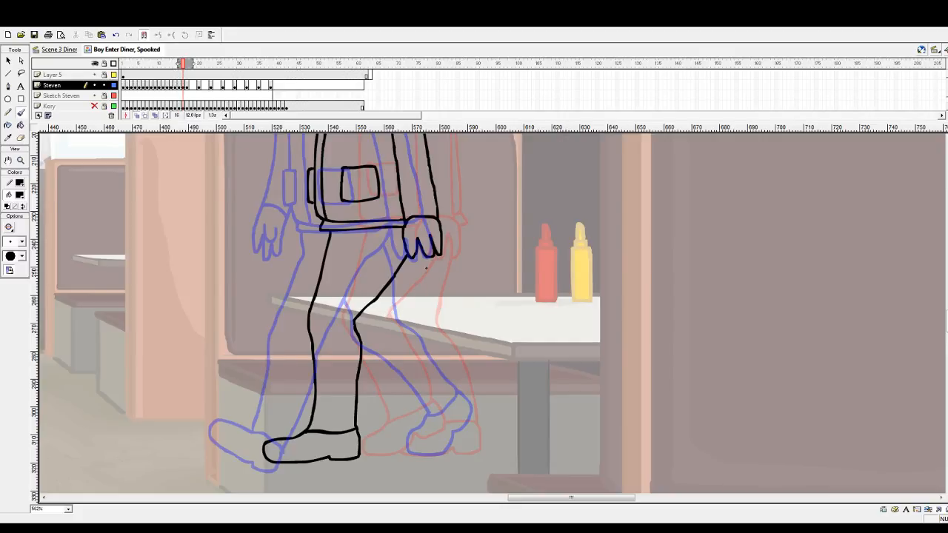
Step: Draw the rear shoe and the front and back contours of the rear leg, undoing a first stroke below the hand
{"action": "left_click_drag", "start_coordinate": [421, 253], "coordinate": [414, 297]}
{"action": "key", "text": "ctrl+z"}
{"action": "mouse_move", "coordinate": [476, 420]}
{"action": "left_mouse_down"}
{"action": "mouse_move", "coordinate": [429, 423]}
{"action": "mouse_move", "coordinate": [394, 446]}
{"action": "mouse_move", "coordinate": [474, 453]}
{"action": "mouse_move", "coordinate": [480, 422]}
{"action": "left_mouse_up"}
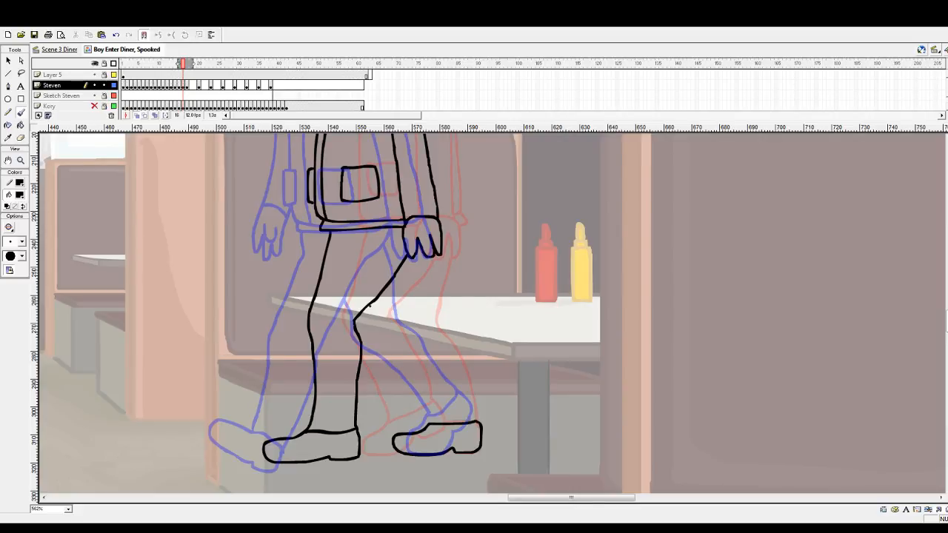
{"action": "mouse_move", "coordinate": [370, 305]}
{"action": "left_mouse_down"}
{"action": "mouse_move", "coordinate": [411, 369]}
{"action": "mouse_move", "coordinate": [430, 423]}
{"action": "left_mouse_up"}
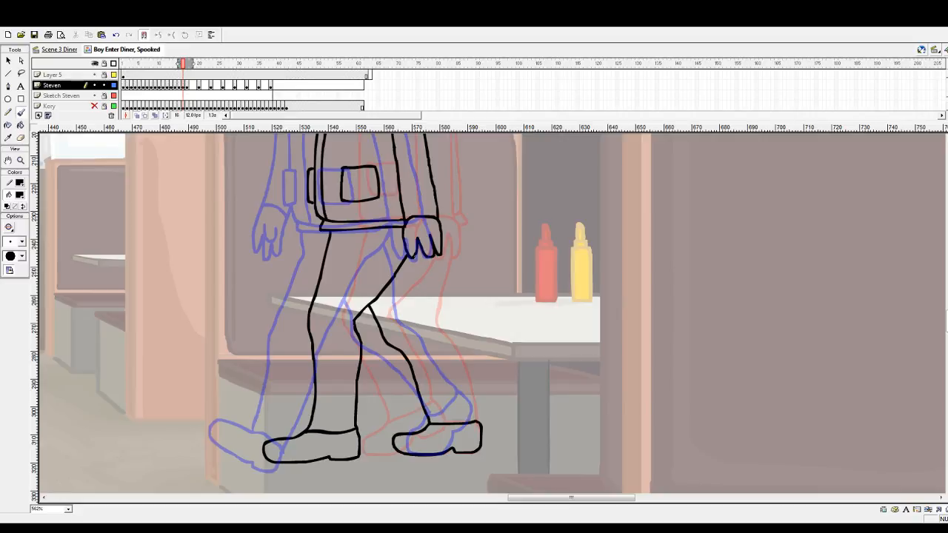
{"action": "mouse_move", "coordinate": [418, 245]}
{"action": "left_mouse_down"}
{"action": "mouse_move", "coordinate": [425, 319]}
{"action": "mouse_move", "coordinate": [449, 347]}
{"action": "mouse_move", "coordinate": [478, 422]}
{"action": "left_mouse_up"}
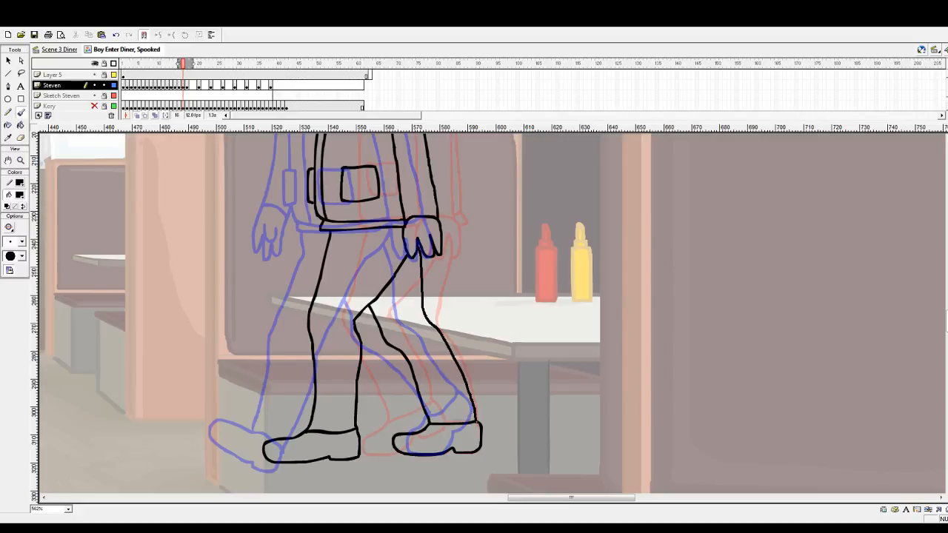
Step: Draw the far arm along the jacket's front edge and its hand with fingers below the sleeve
{"action": "scroll", "coordinate": [343, 267], "scroll_direction": "up", "scroll_amount": 4}
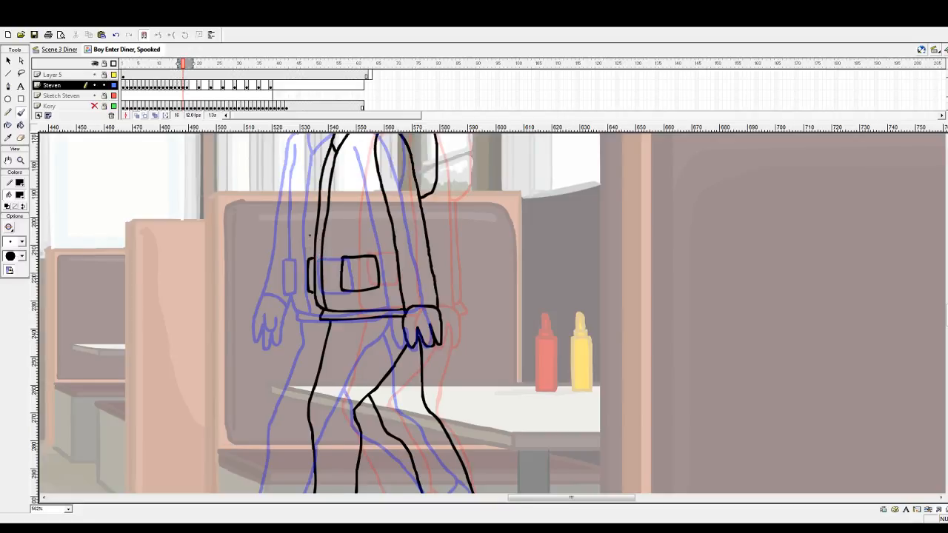
{"action": "scroll", "coordinate": [310, 235], "scroll_direction": "up", "scroll_amount": 2}
{"action": "mouse_move", "coordinate": [330, 189]}
{"action": "left_mouse_down"}
{"action": "mouse_move", "coordinate": [304, 299]}
{"action": "mouse_move", "coordinate": [305, 388]}
{"action": "mouse_move", "coordinate": [311, 368]}
{"action": "mouse_move", "coordinate": [322, 374]}
{"action": "mouse_move", "coordinate": [316, 347]}
{"action": "left_mouse_up"}
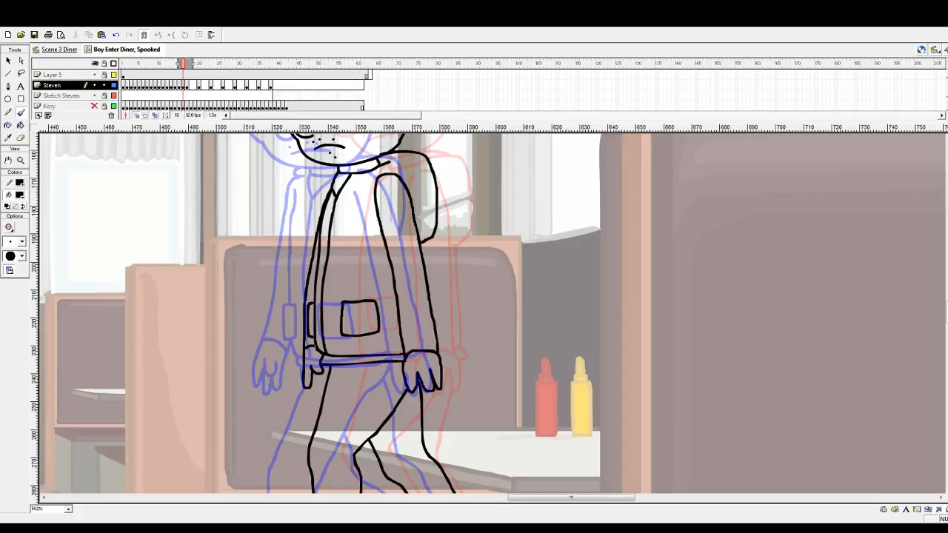
{"action": "mouse_move", "coordinate": [308, 388]}
{"action": "left_mouse_down"}
{"action": "mouse_move", "coordinate": [320, 392]}
{"action": "mouse_move", "coordinate": [322, 373]}
{"action": "left_mouse_up"}
Step: Shorten the front shoe with a new red toe curve, erase its overshoot, and delete the old black toe outline
{"action": "scroll", "coordinate": [420, 300], "scroll_direction": "down", "scroll_amount": 3}
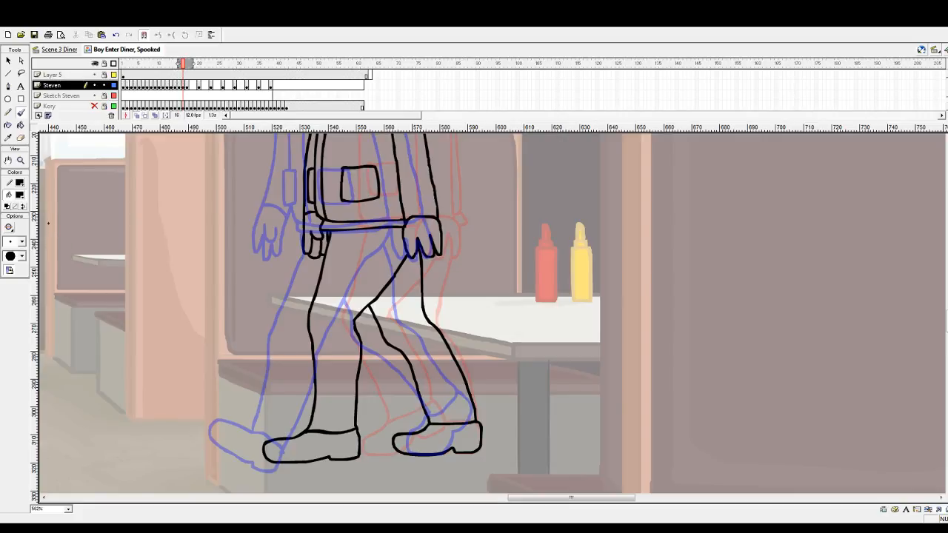
{"action": "left_click", "coordinate": [79, 244]}
{"action": "left_click_drag", "start_coordinate": [279, 443], "coordinate": [275, 459]}
{"action": "left_click", "coordinate": [21, 137]}
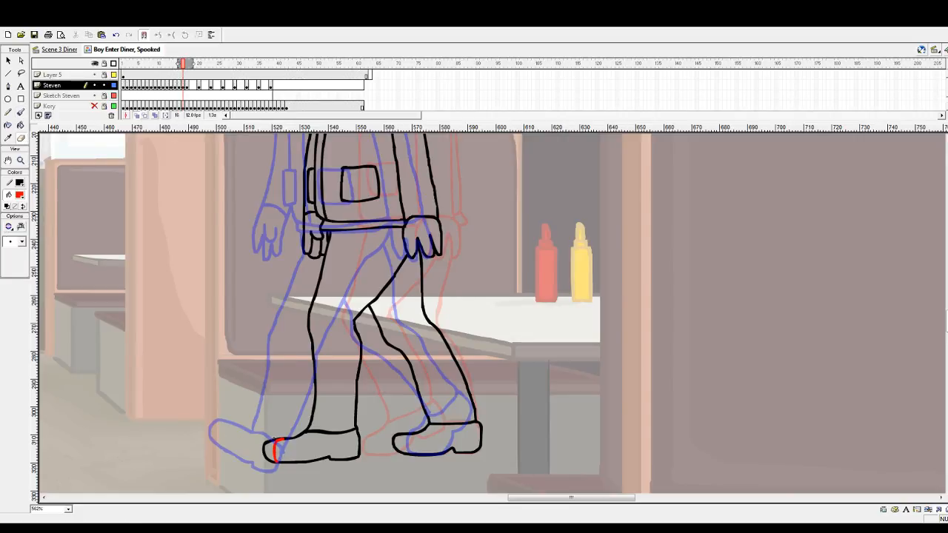
{"action": "mouse_move", "coordinate": [279, 438]}
{"action": "left_mouse_down"}
{"action": "mouse_move", "coordinate": [269, 453]}
{"action": "mouse_move", "coordinate": [280, 465]}
{"action": "left_mouse_up"}
{"action": "left_click", "coordinate": [21, 113]}
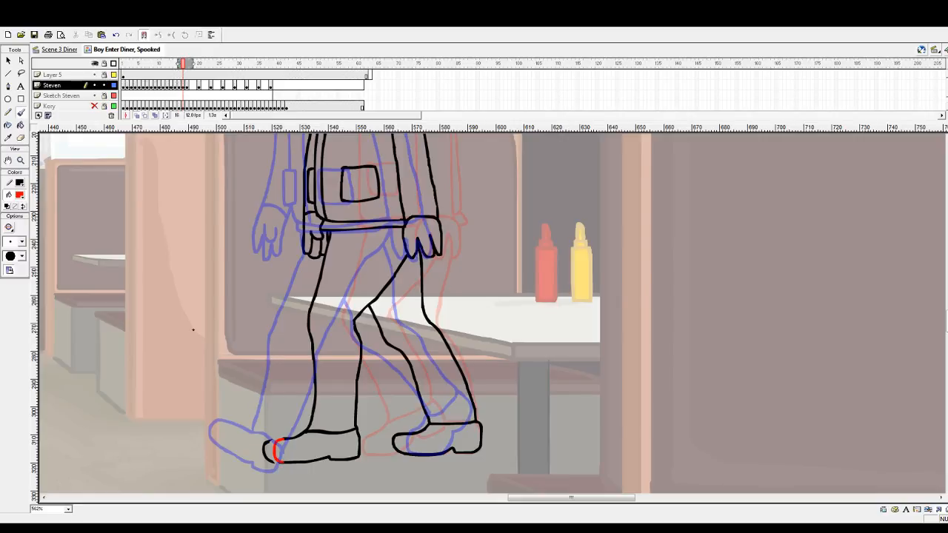
{"action": "left_click", "coordinate": [8, 60]}
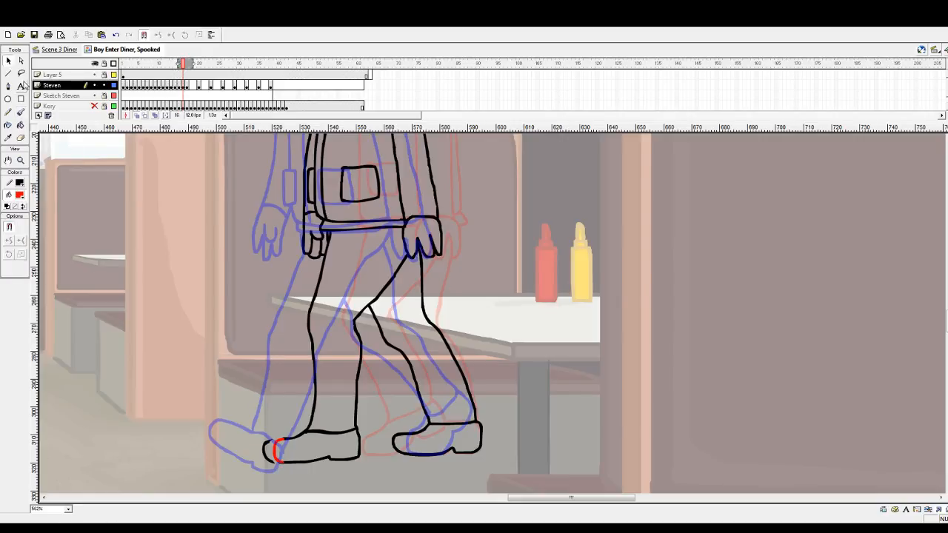
{"action": "left_click", "coordinate": [263, 452]}
{"action": "key", "text": "Delete"}
Step: Examine the whole figure on frame 16 against the diner background and the coloured character reference
{"action": "scroll", "coordinate": [274, 229], "scroll_direction": "up", "scroll_amount": 6}
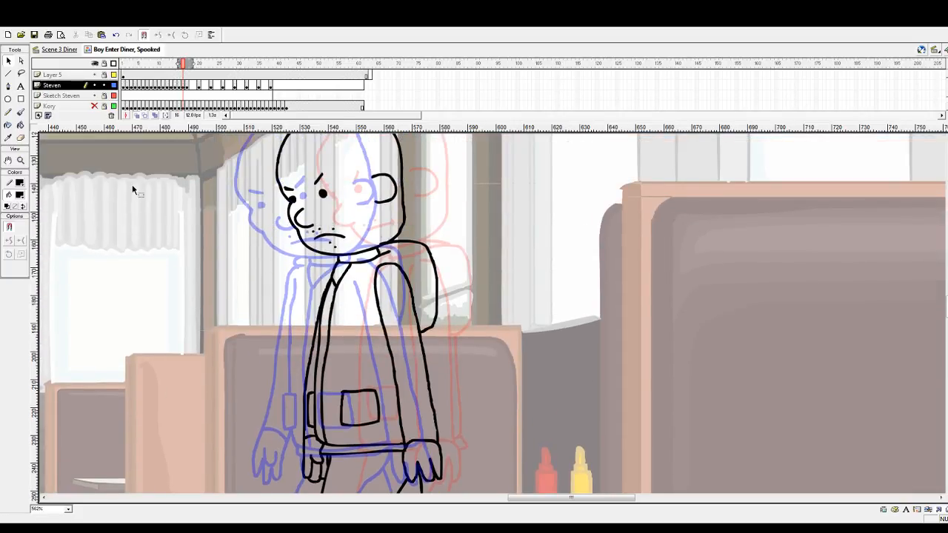
{"action": "left_click", "coordinate": [21, 160]}
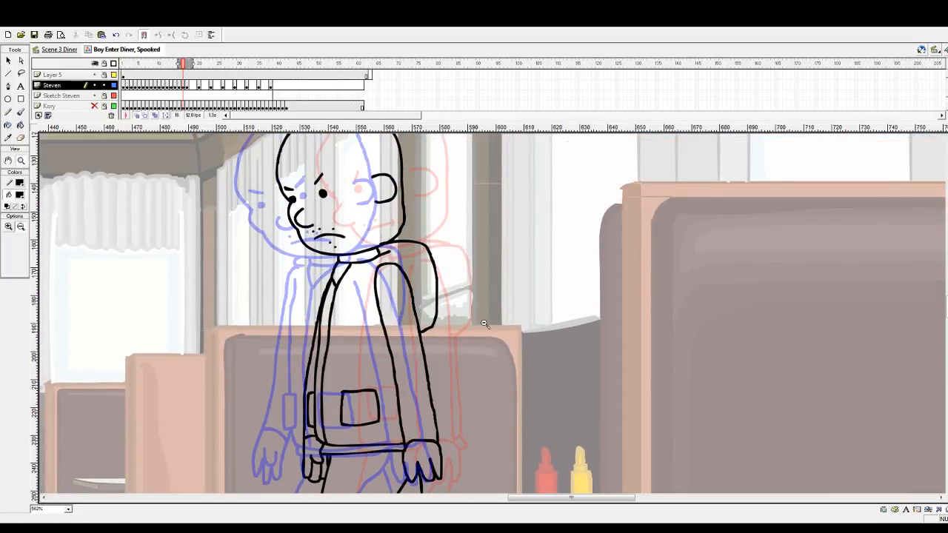
{"action": "left_click", "coordinate": [483, 324], "text": "alt"}
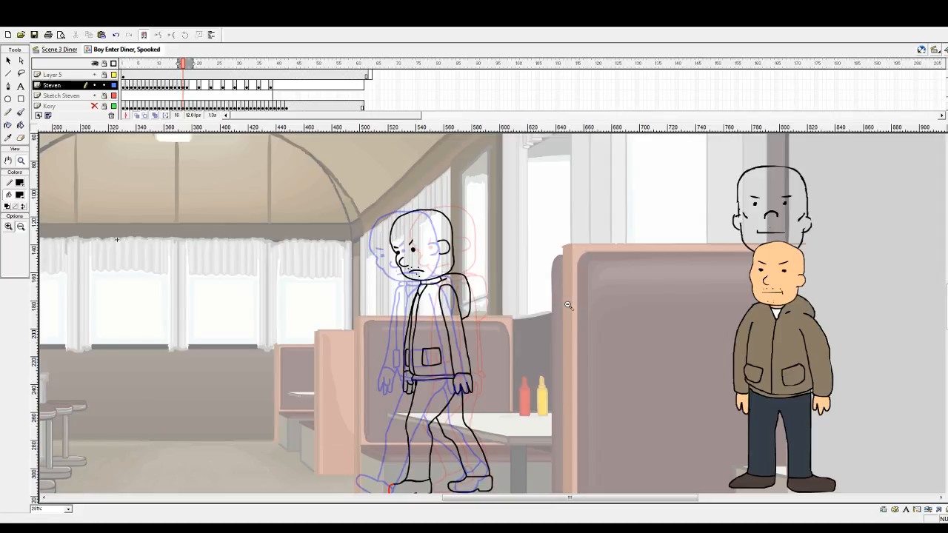
{"action": "scroll", "coordinate": [567, 306], "scroll_direction": "down", "scroll_amount": 2}
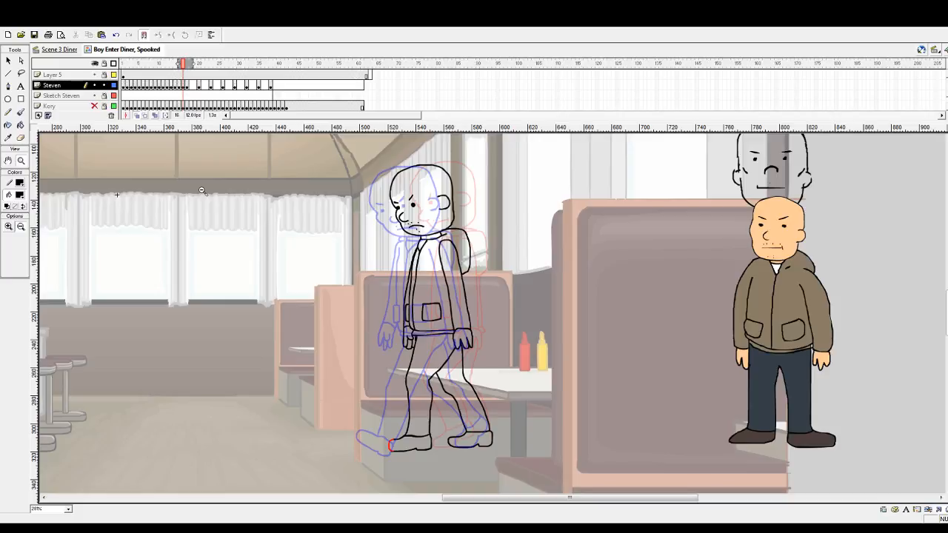
Step: Recolour the boy's whole drawing on frame 17 bright red after checking the neighbouring walk frames
{"action": "key", "text": "period"}
{"action": "key", "text": "comma"}
{"action": "left_click", "coordinate": [195, 85]}
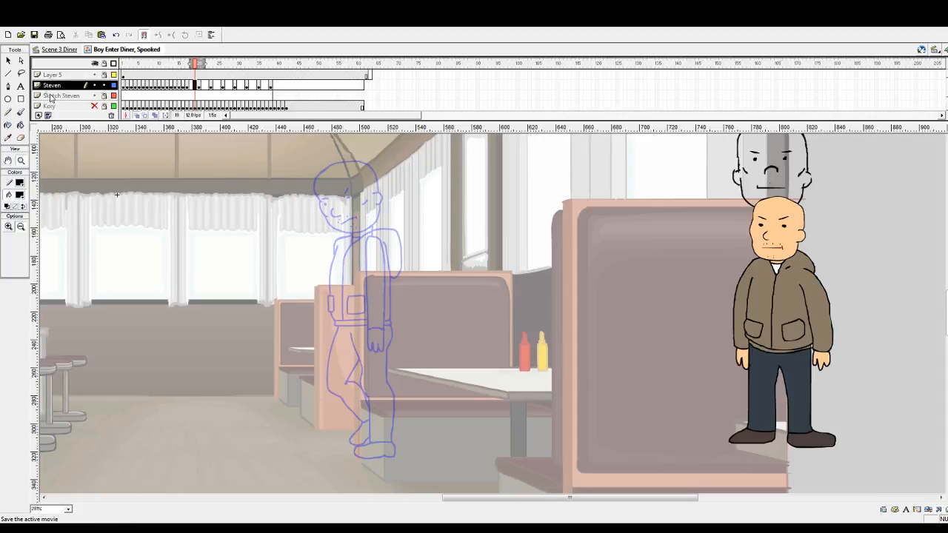
{"action": "left_click", "coordinate": [190, 86]}
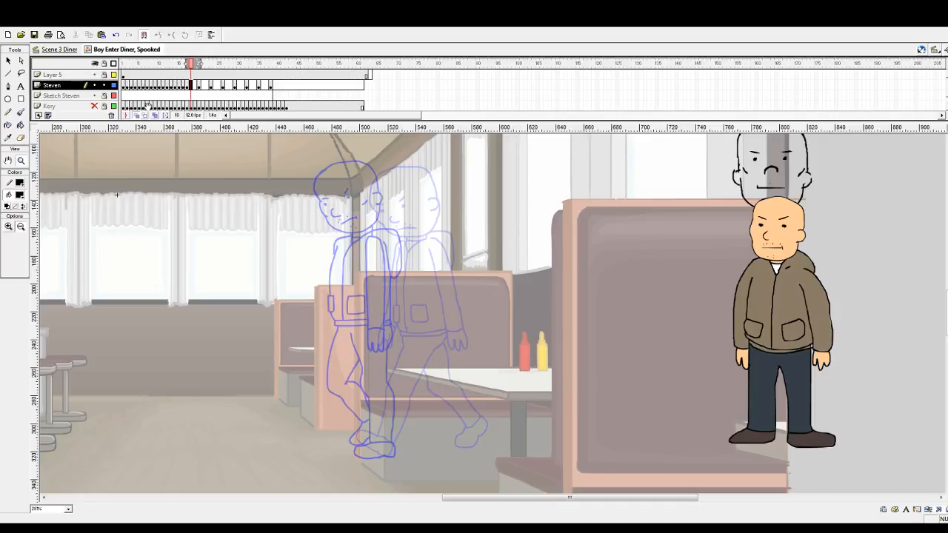
{"action": "left_click", "coordinate": [210, 85]}
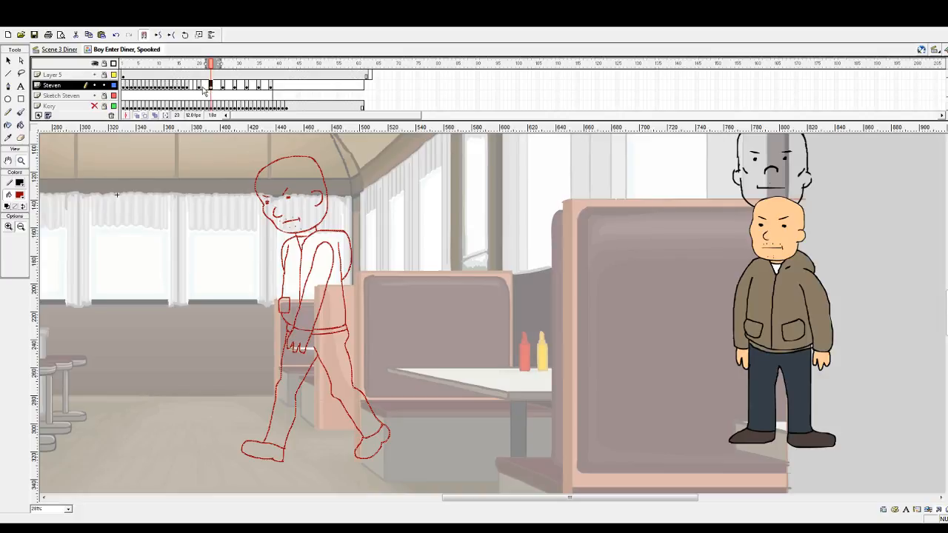
{"action": "left_click", "coordinate": [199, 85]}
{"action": "left_click", "coordinate": [187, 86]}
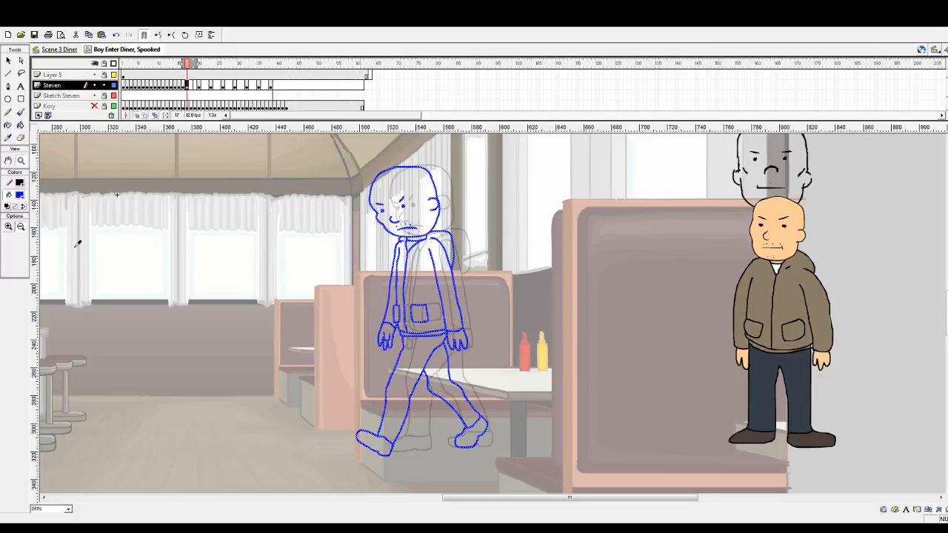
{"action": "left_click", "coordinate": [74, 252]}
{"action": "left_click", "coordinate": [6, 63]}
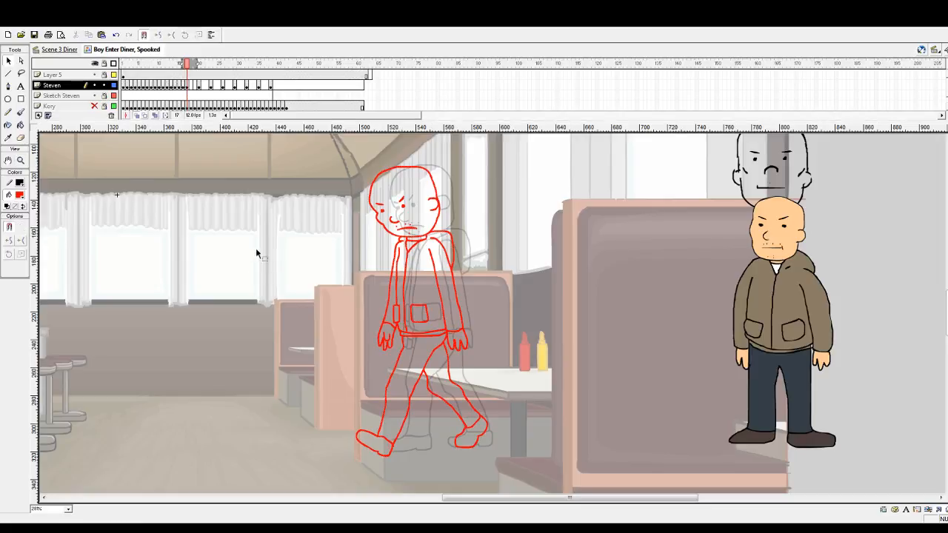
Step: Prepare blank frame 18 for drawing the boy's head with a larger round brush in black
{"action": "left_click", "coordinate": [191, 85]}
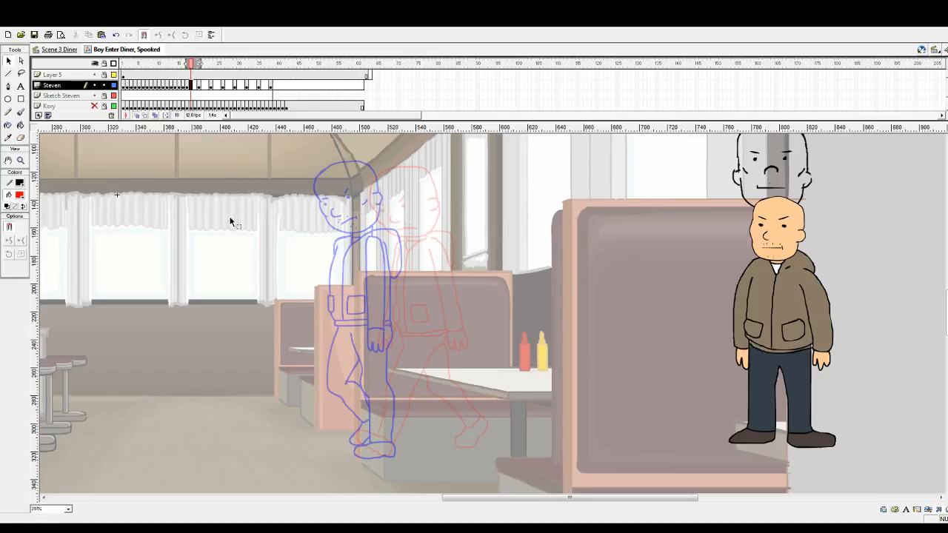
{"action": "scroll", "coordinate": [304, 251], "scroll_direction": "up", "scroll_amount": 2}
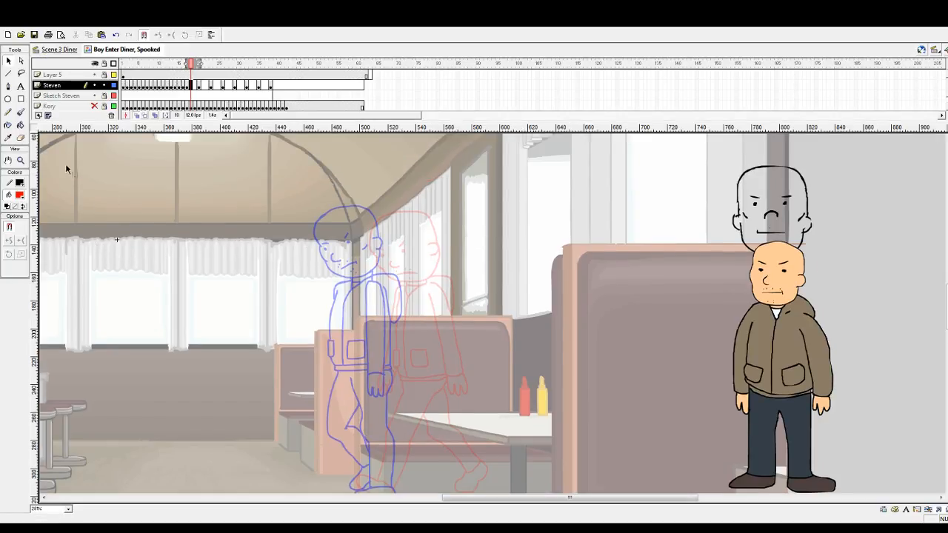
{"action": "key", "text": "z"}
{"action": "left_click_drag", "start_coordinate": [302, 195], "coordinate": [474, 317]}
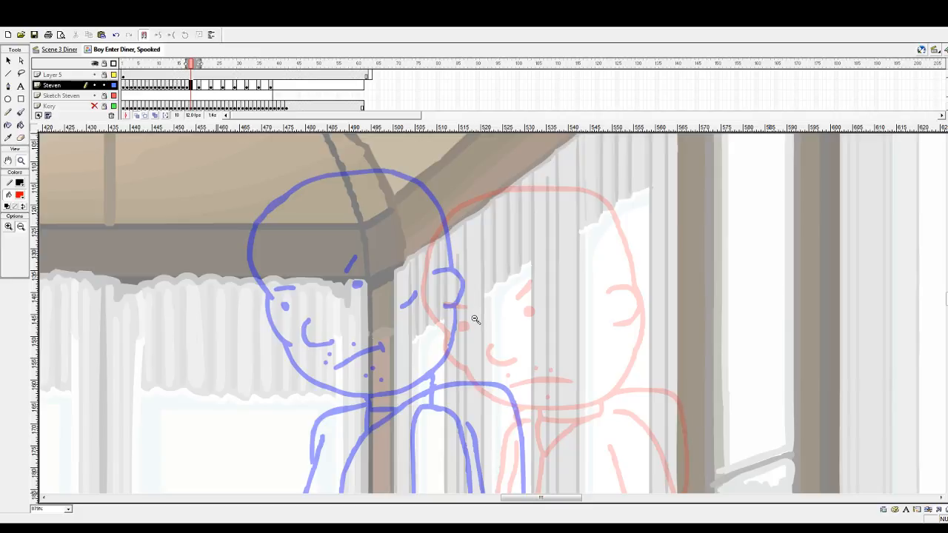
{"action": "left_click", "coordinate": [9, 111]}
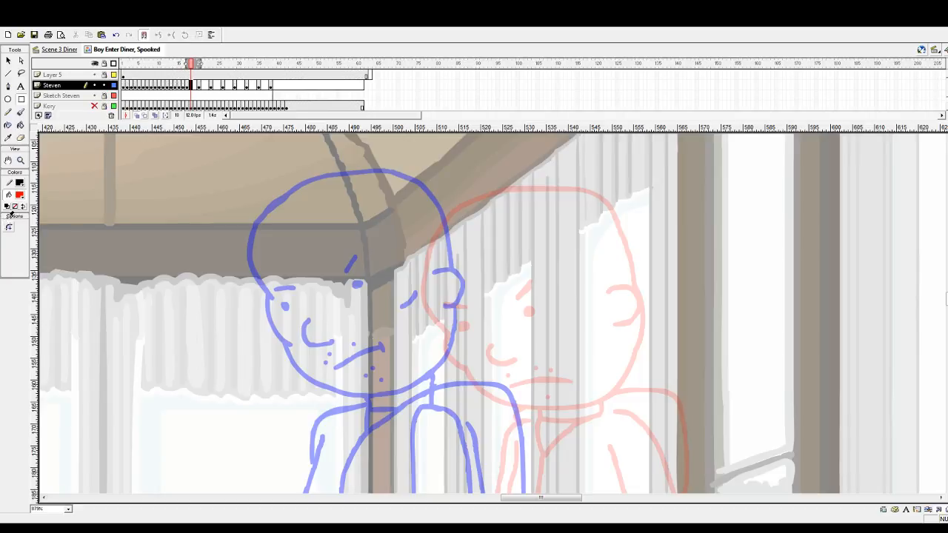
{"action": "left_click", "coordinate": [21, 114]}
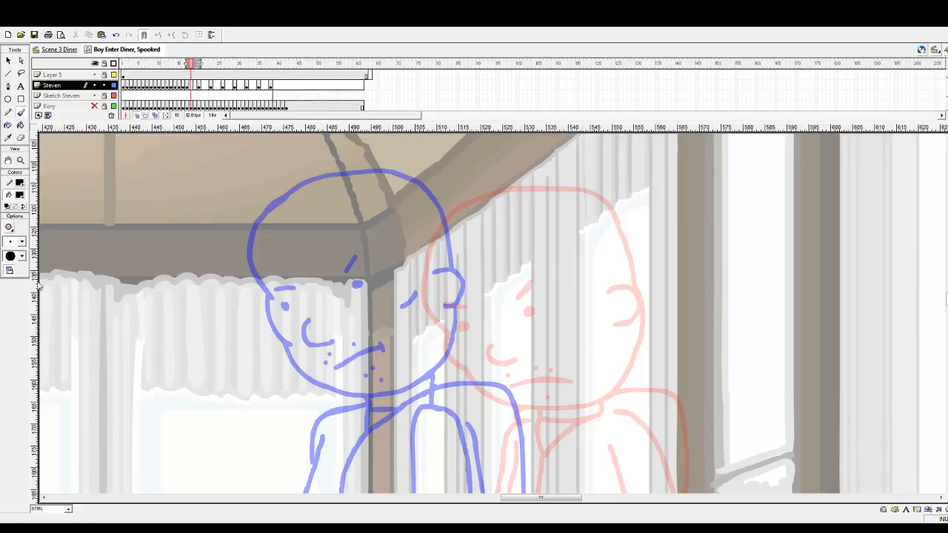
{"action": "left_click", "coordinate": [21, 242]}
{"action": "left_click", "coordinate": [19, 291]}
{"action": "mouse_move", "coordinate": [455, 291]}
{"action": "left_mouse_down"}
{"action": "mouse_move", "coordinate": [464, 268]}
{"action": "mouse_move", "coordinate": [460, 273]}
{"action": "left_mouse_up"}
{"action": "left_click_drag", "start_coordinate": [393, 305], "coordinate": [398, 287]}
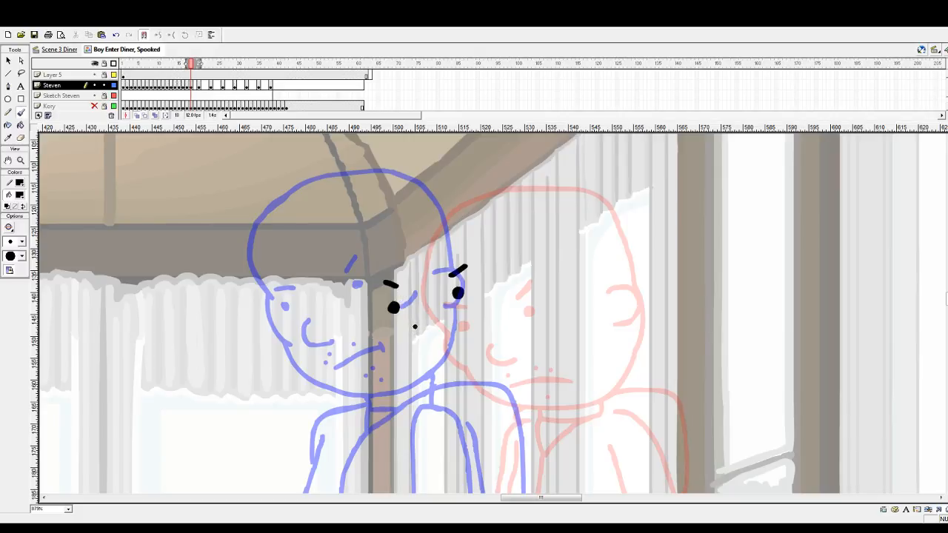
{"action": "mouse_move", "coordinate": [413, 328]}
{"action": "left_mouse_down"}
{"action": "mouse_move", "coordinate": [404, 342]}
{"action": "mouse_move", "coordinate": [425, 353]}
{"action": "left_mouse_up"}
{"action": "key", "text": "ctrl+z"}
{"action": "key", "text": "ctrl+z"}
{"action": "key", "text": "ctrl+z"}
{"action": "key", "text": "ctrl+z"}
{"action": "key", "text": "ctrl+z"}
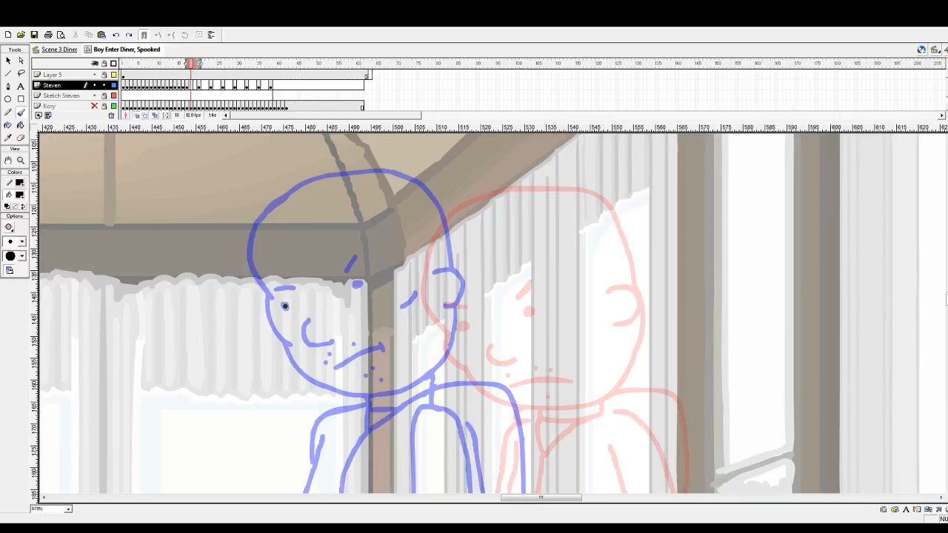
Step: Trace the eyes, brows, cheek mark, ear, nose and front face contour in black over the blue onion-skinned head
{"action": "left_click", "coordinate": [284, 305]}
{"action": "left_click_drag", "start_coordinate": [272, 289], "coordinate": [295, 289]}
{"action": "left_click", "coordinate": [357, 284]}
{"action": "left_click_drag", "start_coordinate": [354, 256], "coordinate": [346, 272]}
{"action": "left_click_drag", "start_coordinate": [415, 293], "coordinate": [403, 309]}
{"action": "mouse_move", "coordinate": [435, 271]}
{"action": "left_mouse_down"}
{"action": "mouse_move", "coordinate": [453, 271]}
{"action": "mouse_move", "coordinate": [465, 285]}
{"action": "mouse_move", "coordinate": [444, 307]}
{"action": "left_mouse_up"}
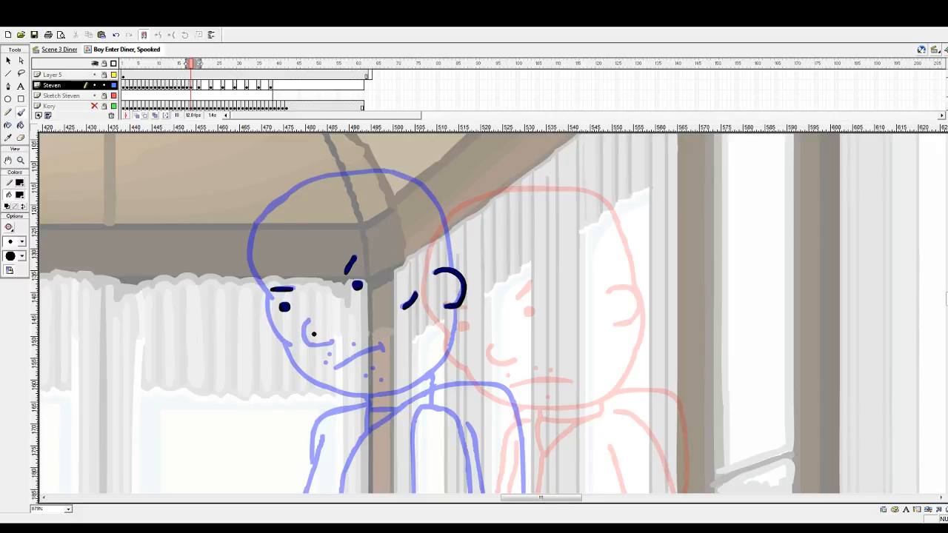
{"action": "mouse_move", "coordinate": [267, 292]}
{"action": "left_mouse_down"}
{"action": "mouse_move", "coordinate": [283, 341]}
{"action": "mouse_move", "coordinate": [306, 322]}
{"action": "mouse_move", "coordinate": [304, 338]}
{"action": "mouse_move", "coordinate": [335, 338]}
{"action": "left_mouse_up"}
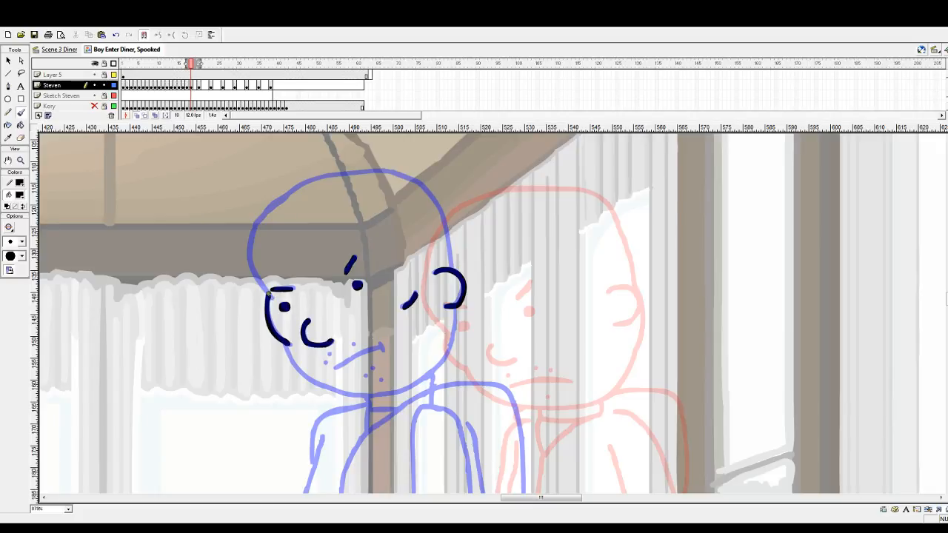
Step: Trace the skull and jaw to close the head outline, and add the slanted mouth with its stubble dots
{"action": "mouse_move", "coordinate": [268, 294]}
{"action": "left_mouse_down"}
{"action": "mouse_move", "coordinate": [247, 242]}
{"action": "mouse_move", "coordinate": [266, 208]}
{"action": "mouse_move", "coordinate": [308, 180]}
{"action": "mouse_move", "coordinate": [354, 173]}
{"action": "mouse_move", "coordinate": [420, 183]}
{"action": "mouse_move", "coordinate": [440, 213]}
{"action": "mouse_move", "coordinate": [452, 269]}
{"action": "left_mouse_up"}
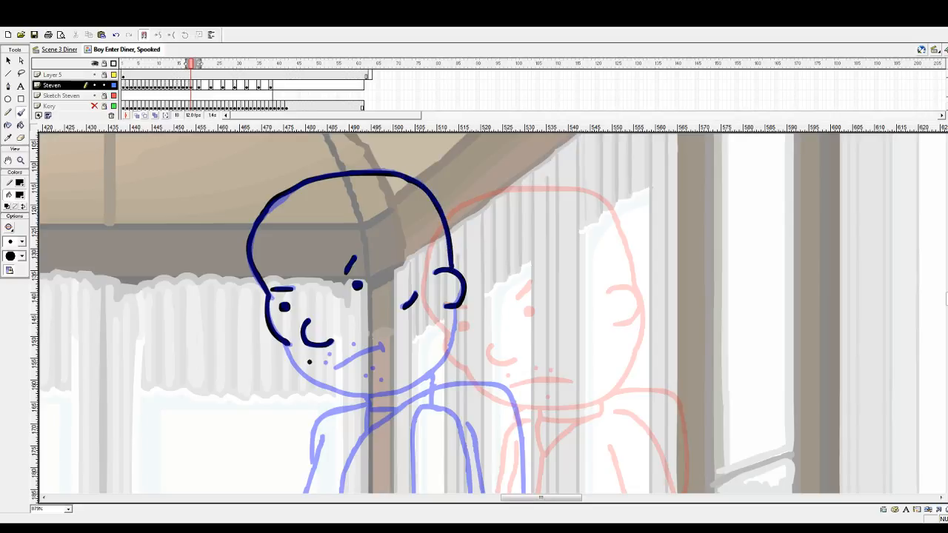
{"action": "mouse_move", "coordinate": [285, 343]}
{"action": "left_mouse_down"}
{"action": "mouse_move", "coordinate": [305, 379]}
{"action": "mouse_move", "coordinate": [337, 394]}
{"action": "mouse_move", "coordinate": [371, 395]}
{"action": "mouse_move", "coordinate": [444, 354]}
{"action": "left_mouse_up"}
{"action": "left_click_drag", "start_coordinate": [453, 306], "coordinate": [438, 372]}
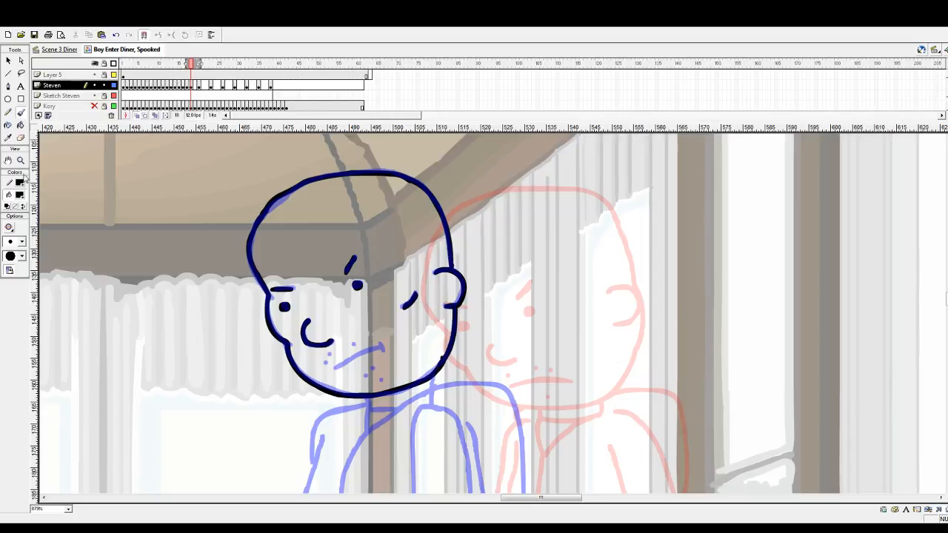
{"action": "left_click", "coordinate": [20, 138]}
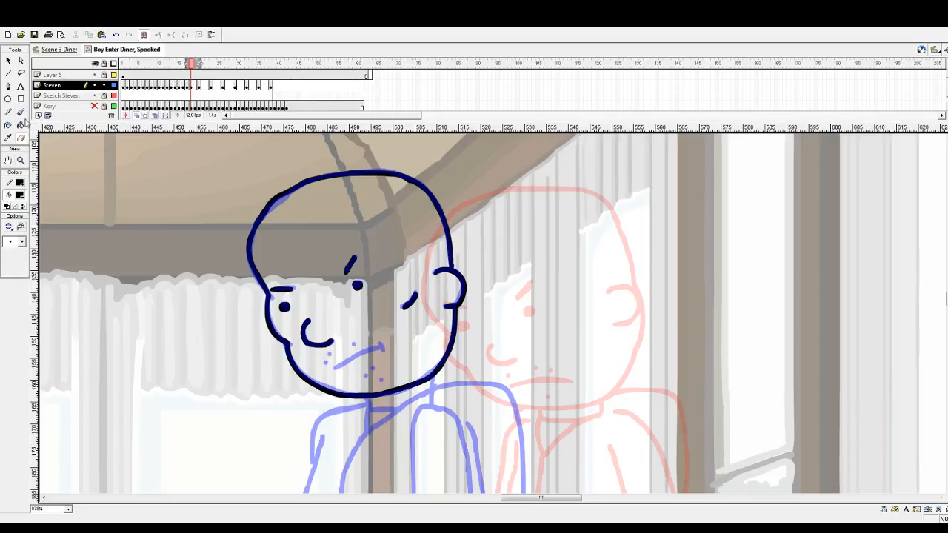
{"action": "left_click", "coordinate": [20, 111]}
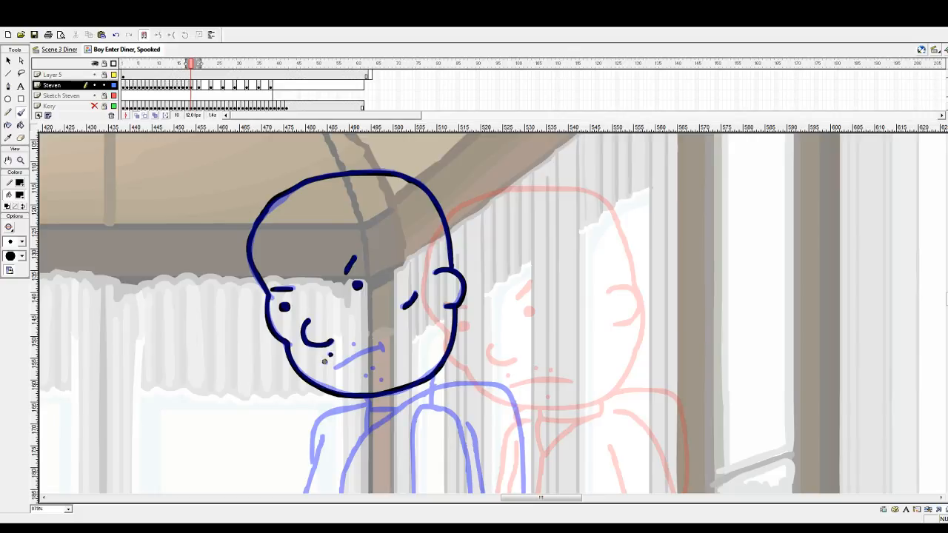
{"action": "left_click_drag", "start_coordinate": [381, 345], "coordinate": [333, 371]}
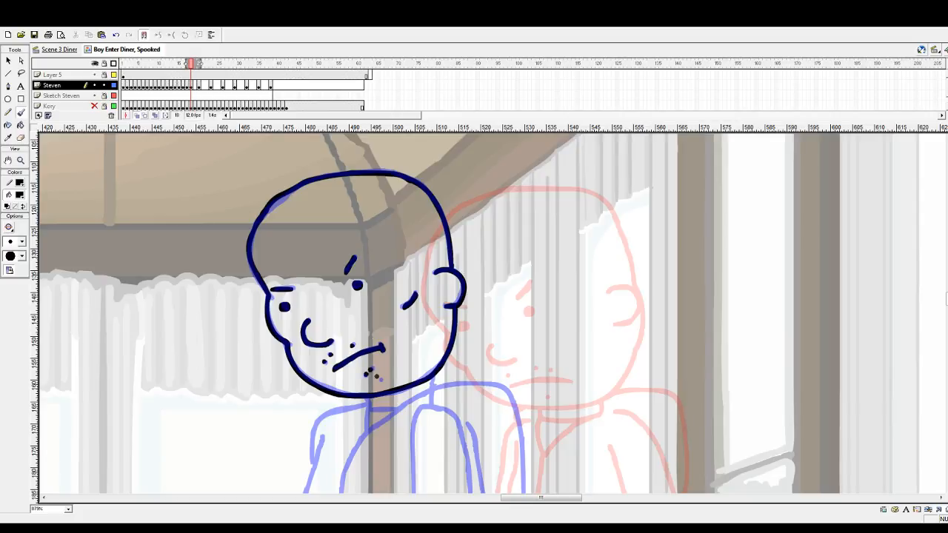
Step: Select the traced black head and move it midway between the blue and red onion-skinned heads
{"action": "left_click", "coordinate": [8, 61]}
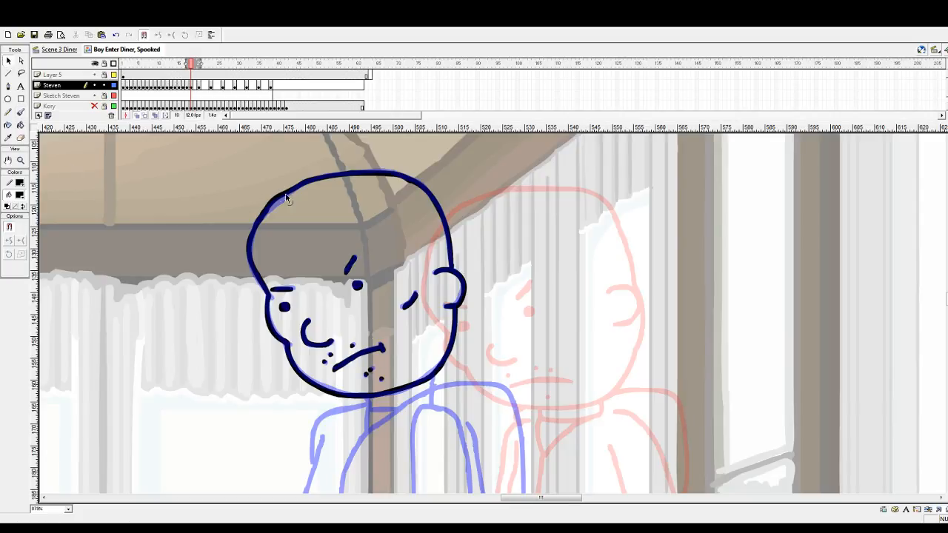
{"action": "left_click_drag", "start_coordinate": [282, 211], "coordinate": [483, 405]}
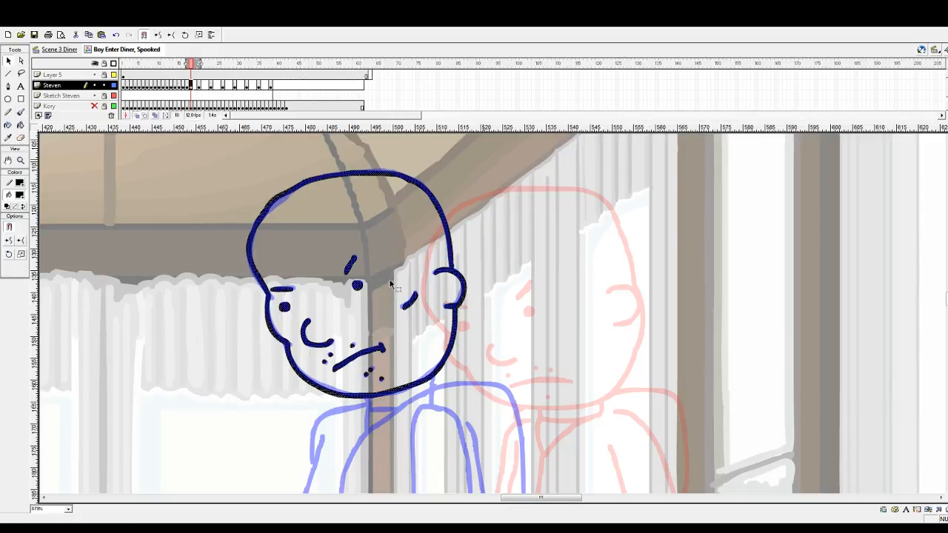
{"action": "key", "text": "comma"}
{"action": "key", "text": "period"}
{"action": "mouse_move", "coordinate": [247, 155]}
{"action": "left_mouse_down"}
{"action": "mouse_move", "coordinate": [506, 424]}
{"action": "mouse_move", "coordinate": [228, 164]}
{"action": "left_mouse_up"}
{"action": "mouse_move", "coordinate": [278, 211]}
{"action": "left_mouse_down"}
{"action": "mouse_move", "coordinate": [415, 214]}
{"action": "mouse_move", "coordinate": [368, 241]}
{"action": "left_mouse_up"}
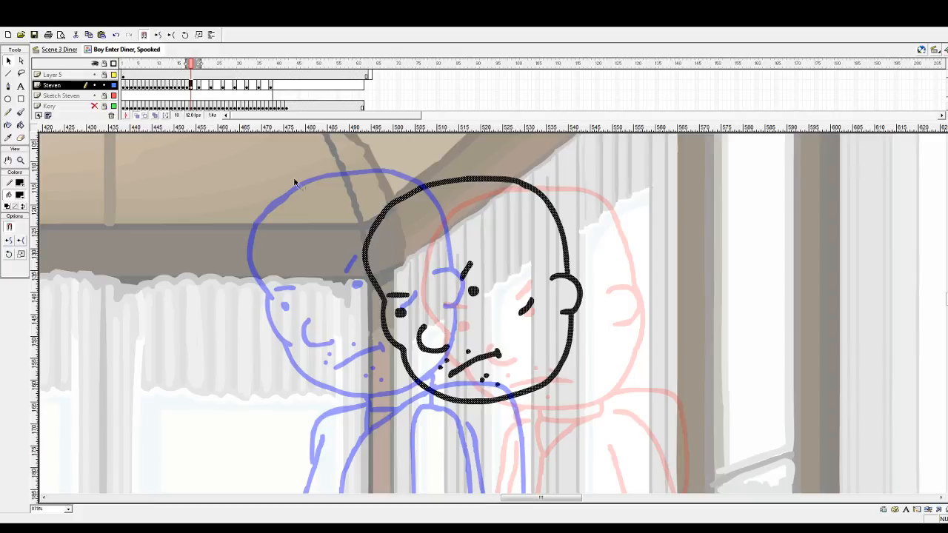
Step: Play the walk animation to check the head's new position, and return to frame 18
{"action": "left_click", "coordinate": [155, 65]}
{"action": "key", "text": "Return"}
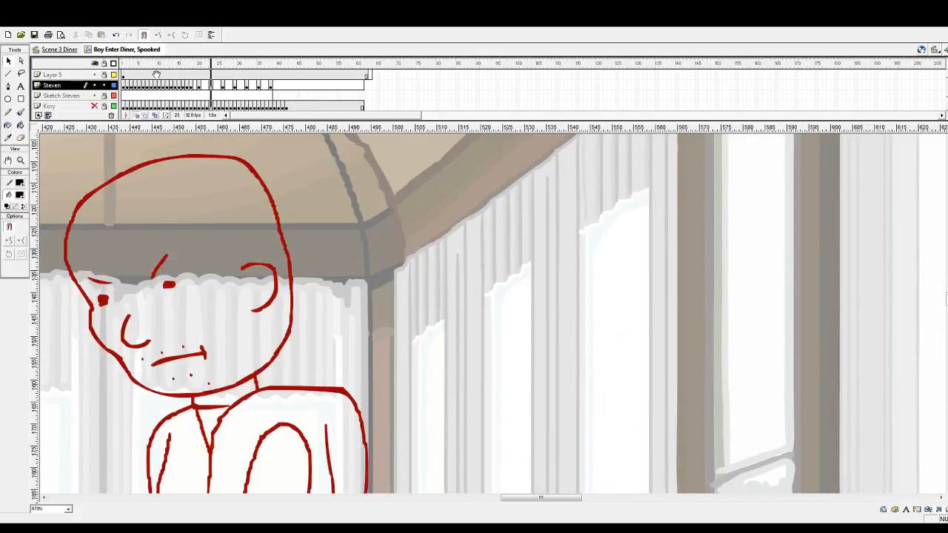
{"action": "key", "text": "Return"}
{"action": "left_click", "coordinate": [190, 65]}
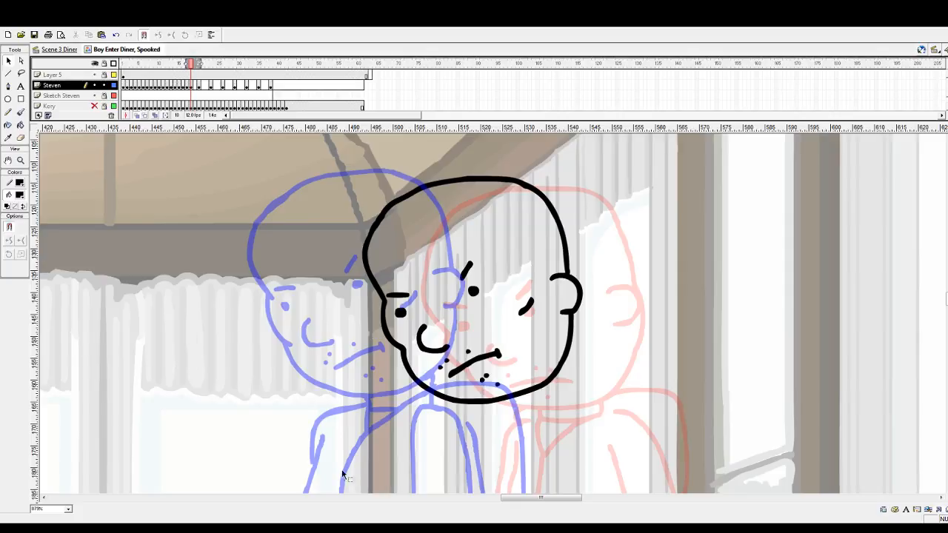
Step: Draw the neckline below the chin and the upper hood and shoulder contour behind the neck on frame 18
{"action": "left_click_drag", "start_coordinate": [514, 497], "coordinate": [521, 497]}
{"action": "scroll", "coordinate": [489, 430], "scroll_direction": "down", "scroll_amount": 2}
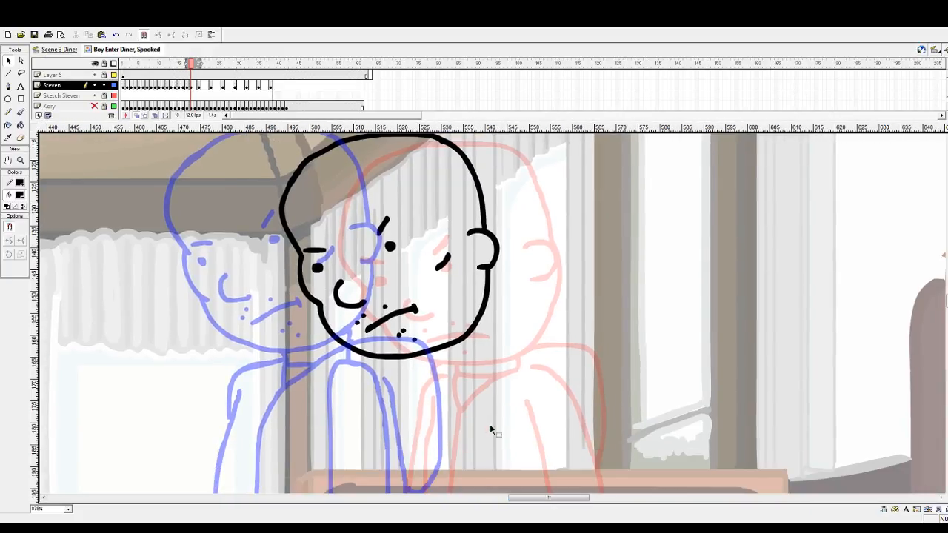
{"action": "left_click", "coordinate": [20, 112]}
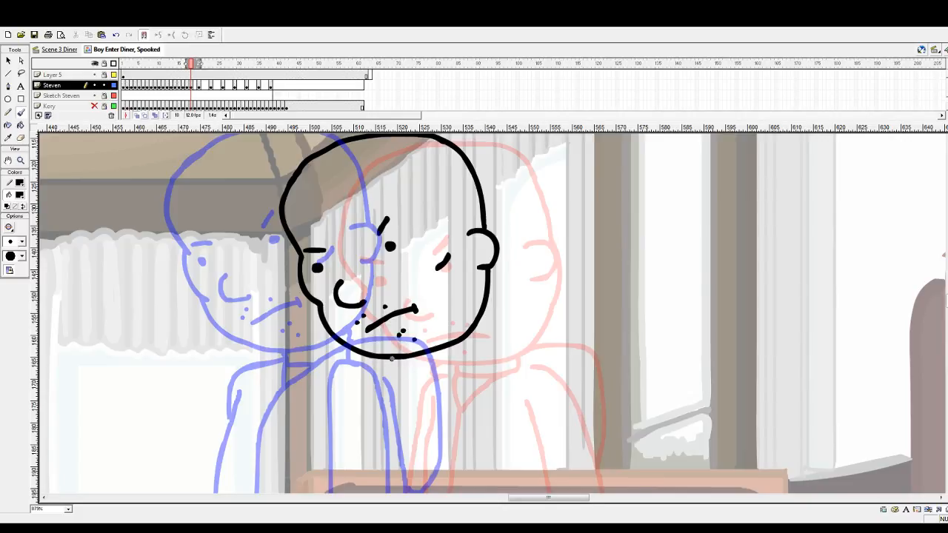
{"action": "mouse_move", "coordinate": [392, 358]}
{"action": "left_mouse_down"}
{"action": "mouse_move", "coordinate": [408, 370]}
{"action": "mouse_move", "coordinate": [442, 364]}
{"action": "mouse_move", "coordinate": [460, 345]}
{"action": "left_mouse_up"}
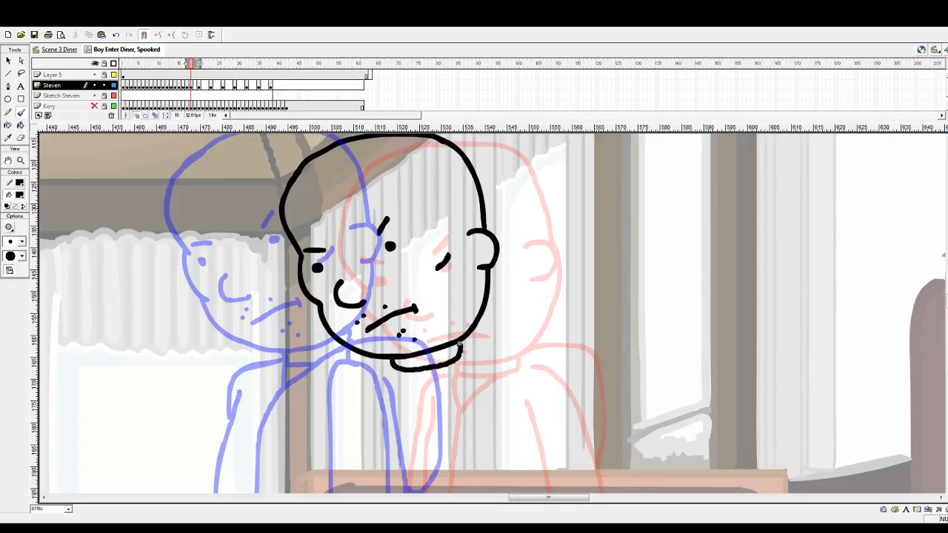
{"action": "scroll", "coordinate": [484, 373], "scroll_direction": "down", "scroll_amount": 2}
{"action": "scroll", "coordinate": [486, 353], "scroll_direction": "up", "scroll_amount": 1}
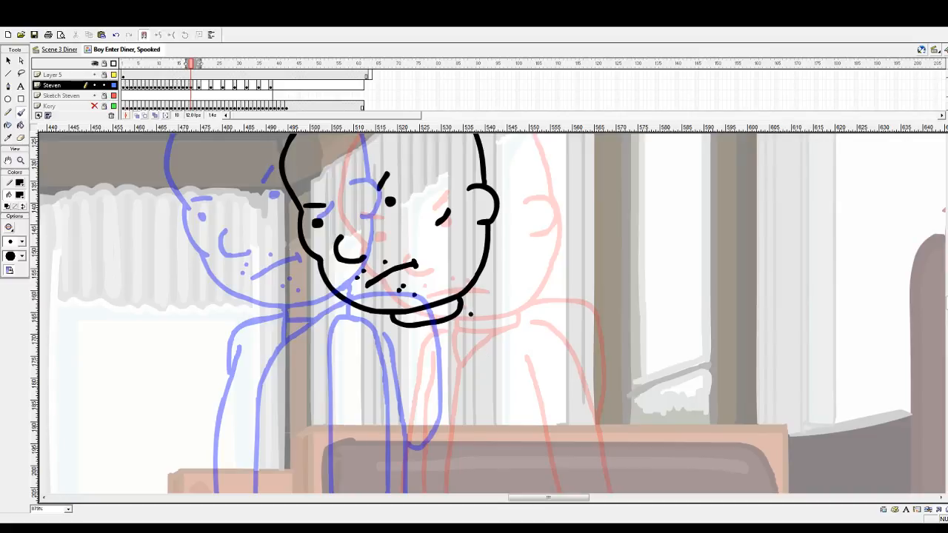
{"action": "mouse_move", "coordinate": [457, 315]}
{"action": "left_mouse_down"}
{"action": "mouse_move", "coordinate": [516, 302]}
{"action": "mouse_move", "coordinate": [542, 320]}
{"action": "left_mouse_up"}
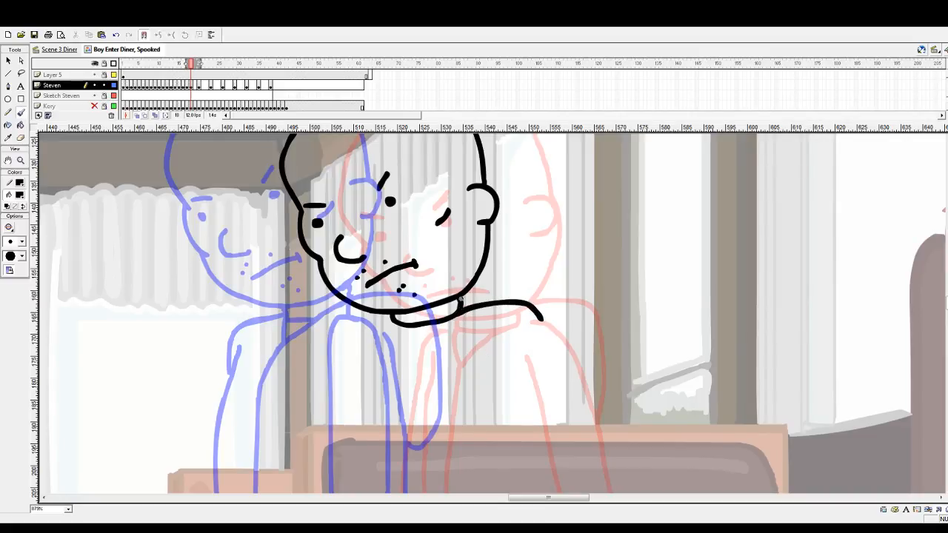
{"action": "left_click_drag", "start_coordinate": [459, 298], "coordinate": [516, 300]}
Step: Draw the pointed V collar below the neck and extend the jacket's front opening line down to the hem
{"action": "scroll", "coordinate": [459, 323], "scroll_direction": "down", "scroll_amount": 2}
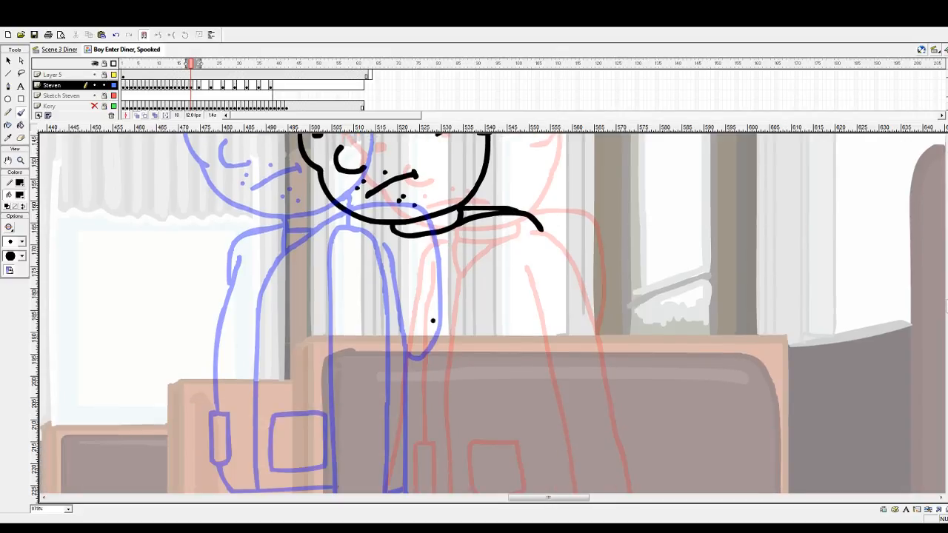
{"action": "scroll", "coordinate": [414, 289], "scroll_direction": "down", "scroll_amount": 1}
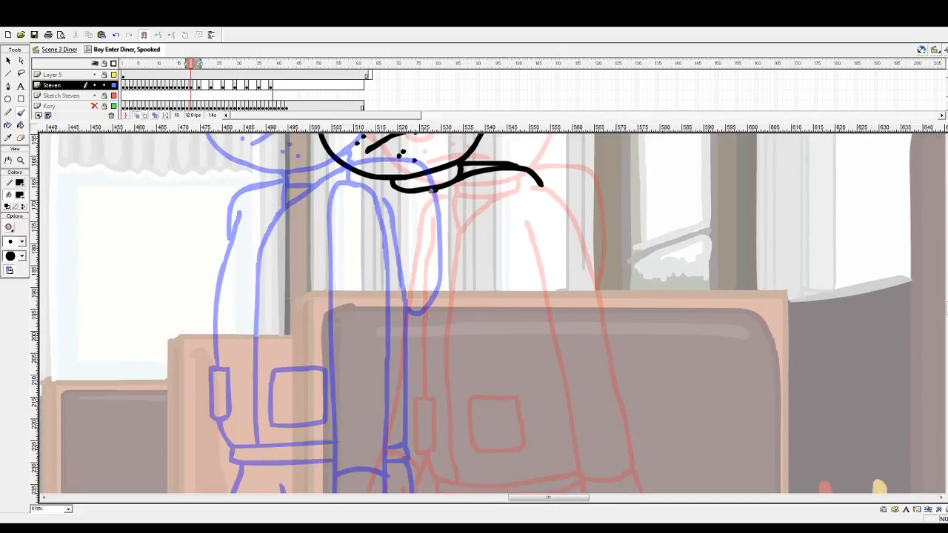
{"action": "mouse_move", "coordinate": [432, 190]}
{"action": "left_mouse_down"}
{"action": "mouse_move", "coordinate": [403, 225]}
{"action": "mouse_move", "coordinate": [394, 188]}
{"action": "left_mouse_up"}
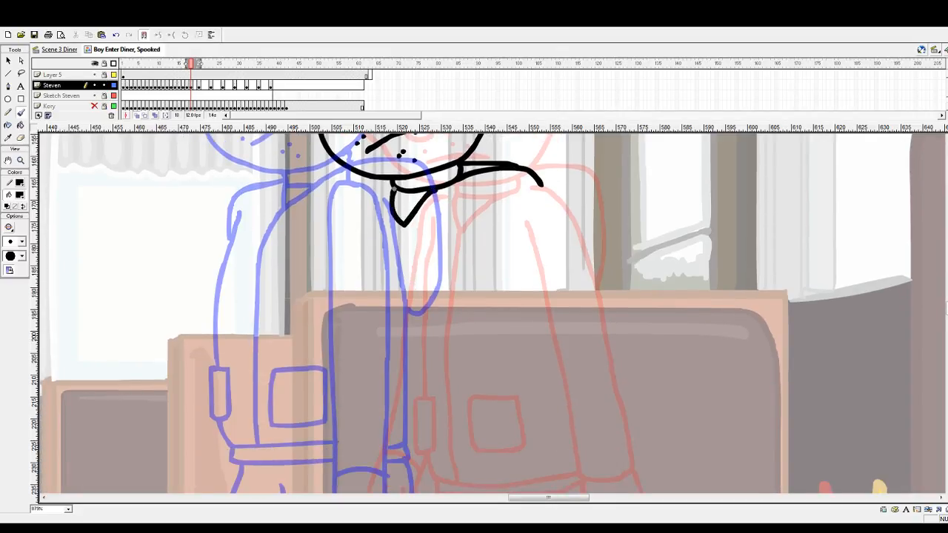
{"action": "mouse_move", "coordinate": [405, 225]}
{"action": "left_mouse_down"}
{"action": "mouse_move", "coordinate": [389, 270]}
{"action": "mouse_move", "coordinate": [383, 402]}
{"action": "left_mouse_up"}
{"action": "scroll", "coordinate": [406, 385], "scroll_direction": "down", "scroll_amount": 3}
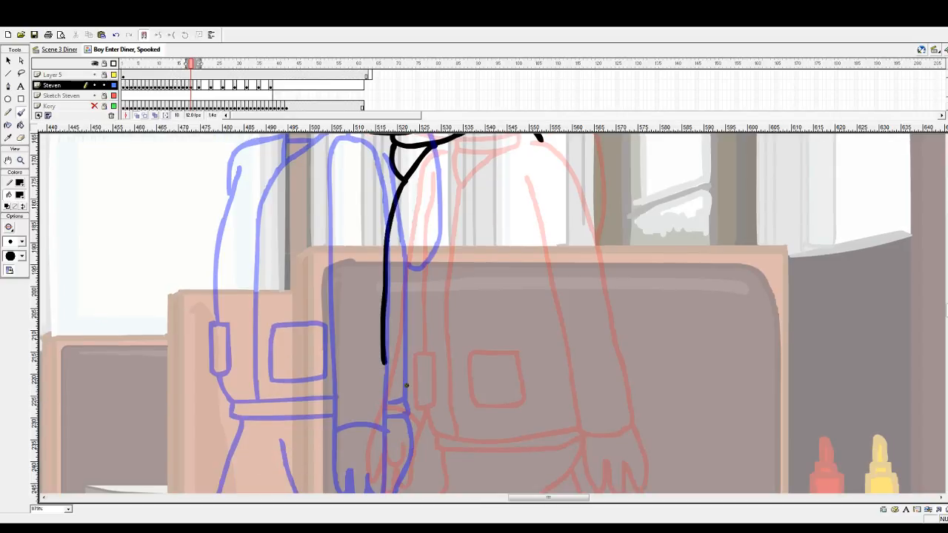
{"action": "left_click_drag", "start_coordinate": [382, 358], "coordinate": [383, 403]}
{"action": "scroll", "coordinate": [383, 403], "scroll_direction": "up", "scroll_amount": 6}
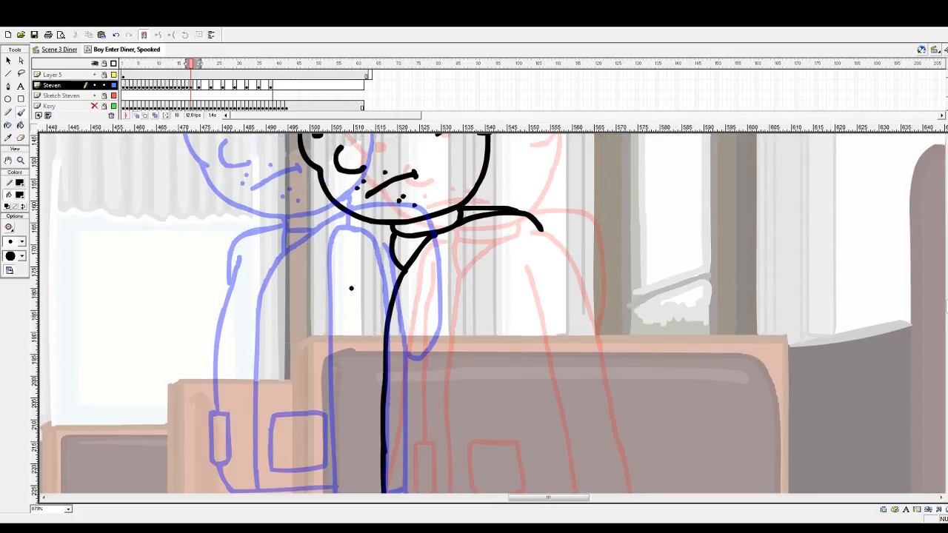
{"action": "scroll", "coordinate": [355, 281], "scroll_direction": "down", "scroll_amount": 3}
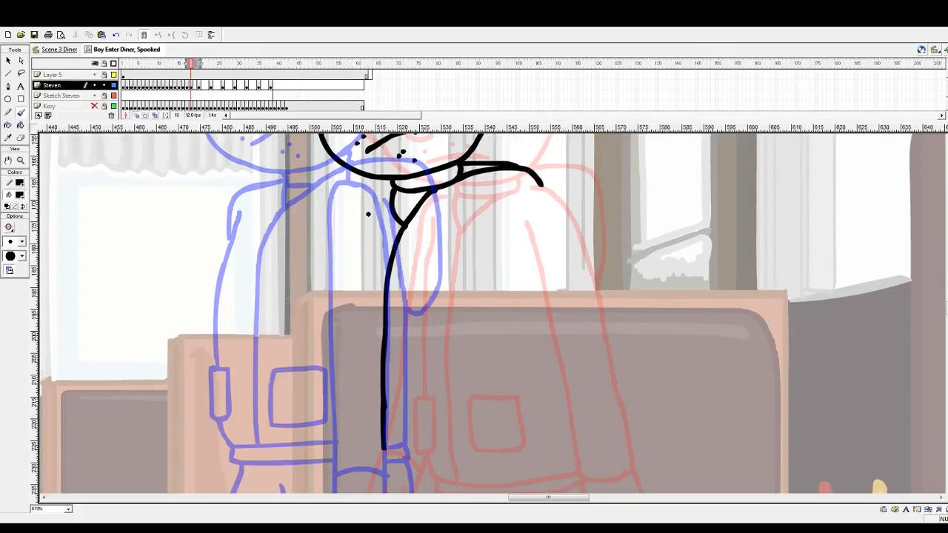
Step: Draw the jacket's outer front edge and its bottom line on frame 18, and add the square pocket above the hem
{"action": "left_click_drag", "start_coordinate": [365, 214], "coordinate": [346, 362]}
{"action": "scroll", "coordinate": [346, 360], "scroll_direction": "down", "scroll_amount": 3}
{"action": "scroll", "coordinate": [345, 359], "scroll_direction": "down", "scroll_amount": 3}
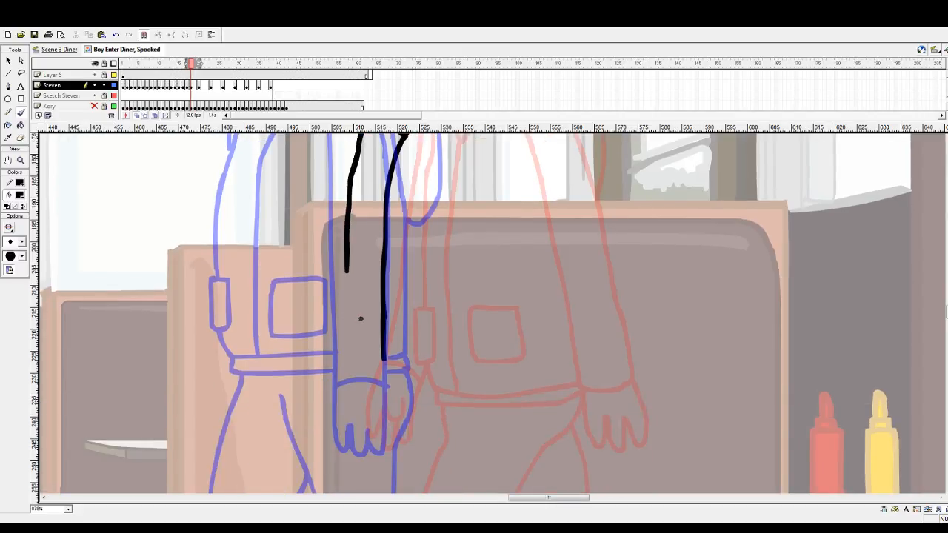
{"action": "mouse_move", "coordinate": [346, 266]}
{"action": "left_mouse_down"}
{"action": "mouse_move", "coordinate": [350, 365]}
{"action": "mouse_move", "coordinate": [524, 363]}
{"action": "left_mouse_up"}
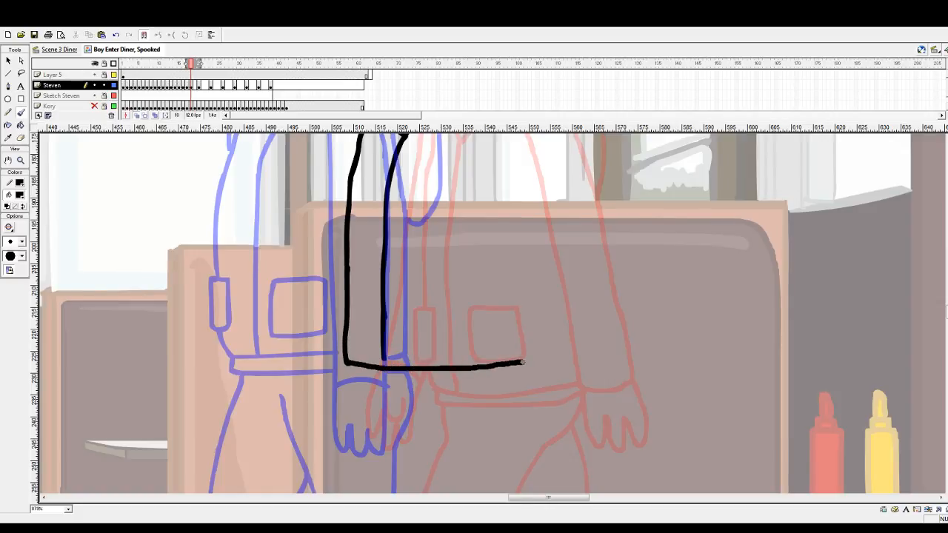
{"action": "scroll", "coordinate": [476, 360], "scroll_direction": "up", "scroll_amount": 3}
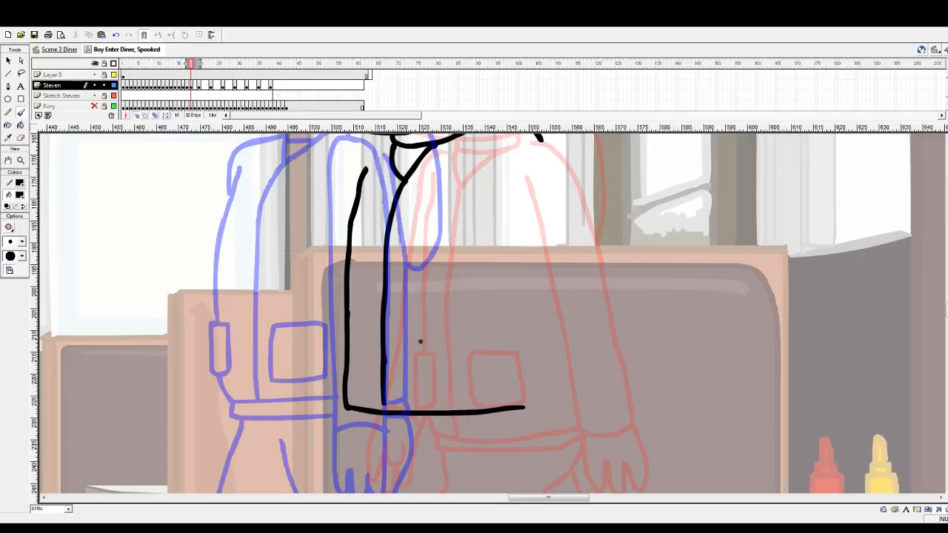
{"action": "mouse_move", "coordinate": [417, 339]}
{"action": "left_mouse_down"}
{"action": "mouse_move", "coordinate": [471, 342]}
{"action": "mouse_move", "coordinate": [475, 391]}
{"action": "mouse_move", "coordinate": [421, 388]}
{"action": "mouse_move", "coordinate": [420, 342]}
{"action": "left_mouse_up"}
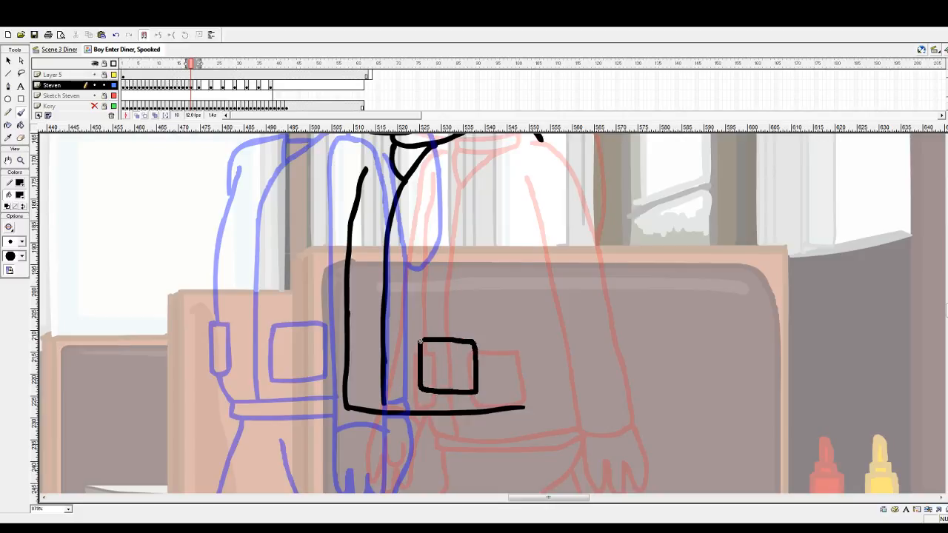
Step: Draw the narrow side pocket in yellow over the jacket's front edge and delete the black line segment inside it
{"action": "left_click", "coordinate": [20, 197]}
{"action": "left_click", "coordinate": [100, 248]}
{"action": "mouse_move", "coordinate": [343, 337]}
{"action": "left_mouse_down"}
{"action": "mouse_move", "coordinate": [355, 352]}
{"action": "mouse_move", "coordinate": [356, 384]}
{"action": "mouse_move", "coordinate": [338, 386]}
{"action": "mouse_move", "coordinate": [342, 336]}
{"action": "left_mouse_up"}
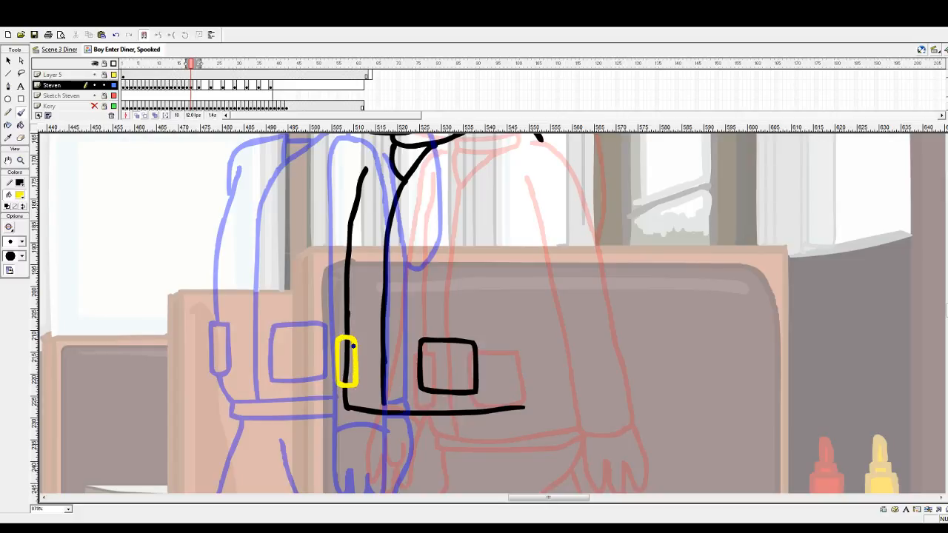
{"action": "scroll", "coordinate": [347, 345], "scroll_direction": "up", "scroll_amount": 10}
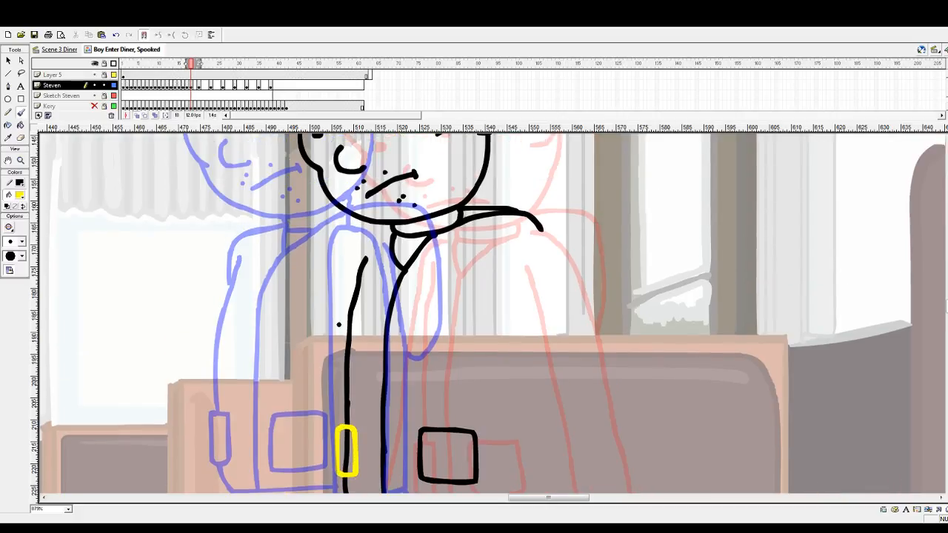
{"action": "scroll", "coordinate": [339, 325], "scroll_direction": "down", "scroll_amount": 10}
{"action": "key", "text": "v"}
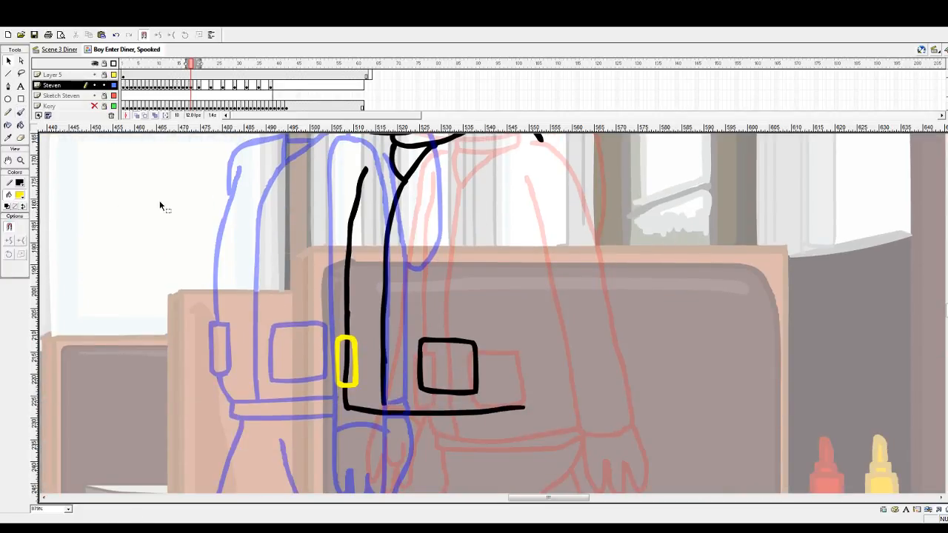
{"action": "left_click", "coordinate": [346, 371]}
{"action": "key", "text": "Delete"}
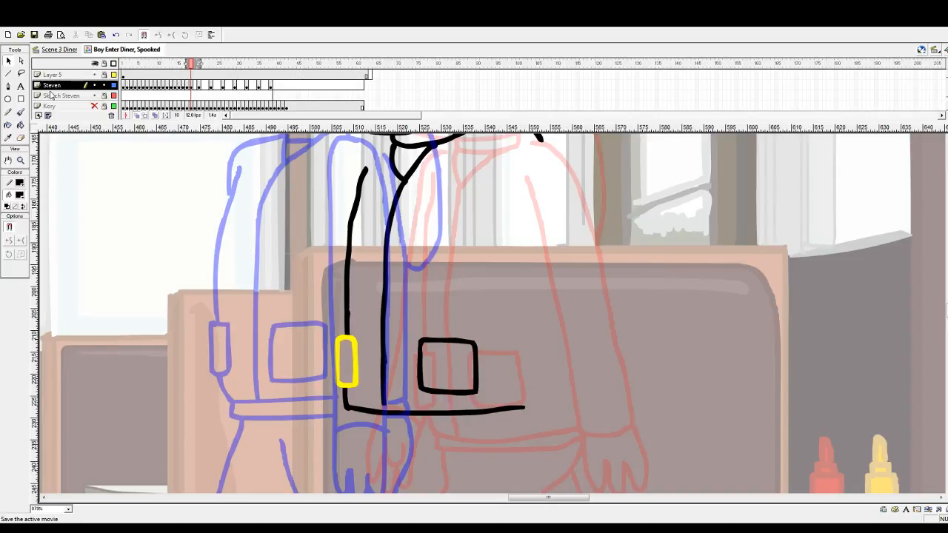
Step: Set the Brush to a bright green fill for drawing the near arm on frame 18
{"action": "left_click_drag", "start_coordinate": [525, 499], "coordinate": [528, 498]}
{"action": "scroll", "coordinate": [447, 405], "scroll_direction": "up", "scroll_amount": 1}
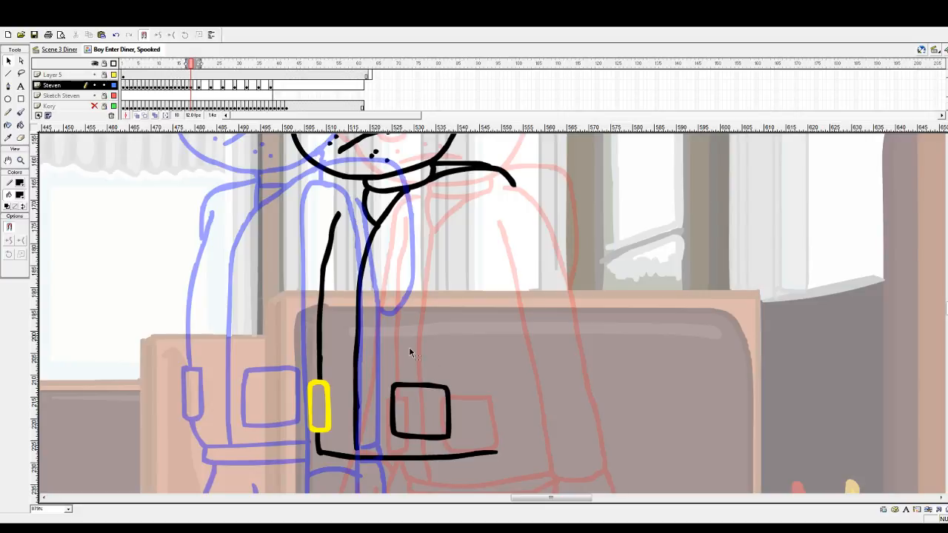
{"action": "scroll", "coordinate": [409, 353], "scroll_direction": "down", "scroll_amount": 1}
{"action": "left_click", "coordinate": [20, 112]}
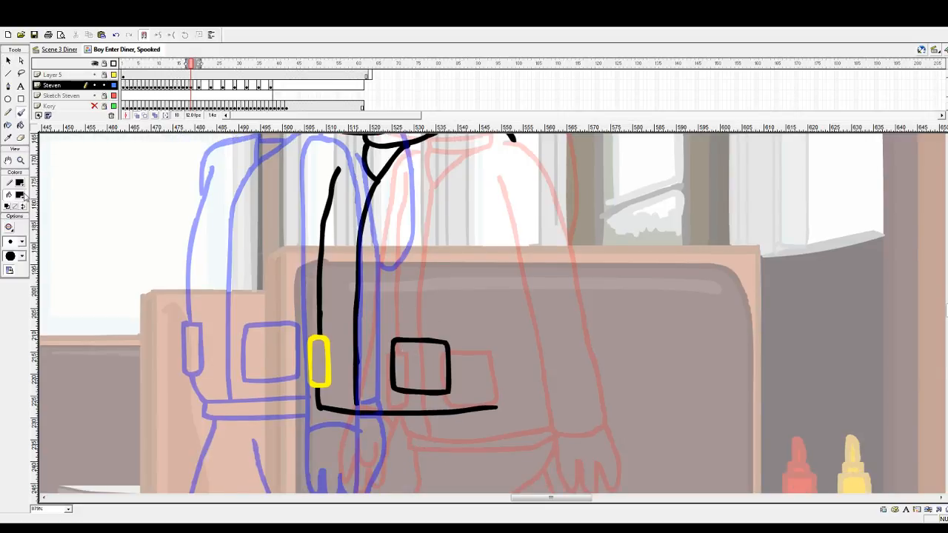
{"action": "left_click", "coordinate": [24, 196]}
{"action": "left_click", "coordinate": [103, 217]}
{"action": "scroll", "coordinate": [459, 316], "scroll_direction": "up", "scroll_amount": 2}
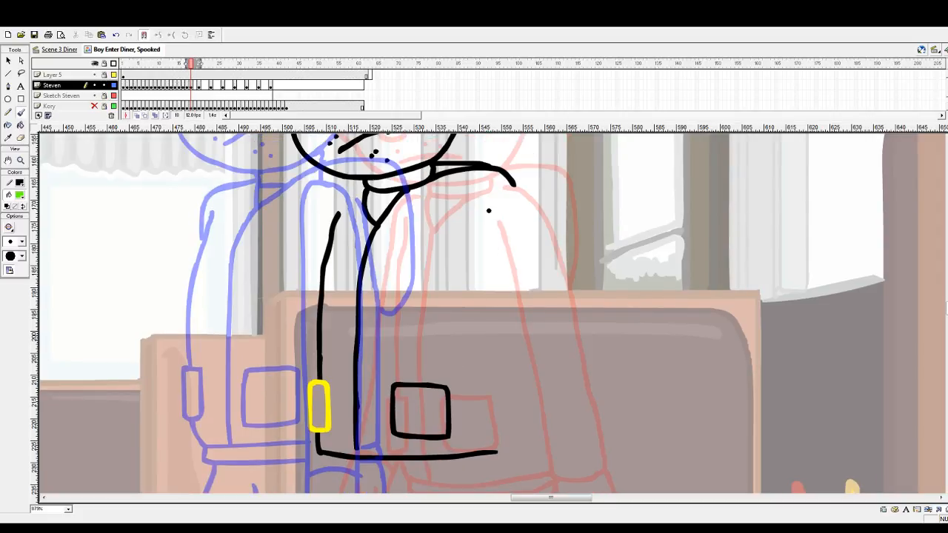
{"action": "mouse_move", "coordinate": [467, 196]}
{"action": "left_mouse_down"}
{"action": "mouse_move", "coordinate": [454, 206]}
{"action": "mouse_move", "coordinate": [451, 259]}
{"action": "mouse_move", "coordinate": [459, 352]}
{"action": "left_mouse_up"}
{"action": "scroll", "coordinate": [459, 352], "scroll_direction": "down", "scroll_amount": 3}
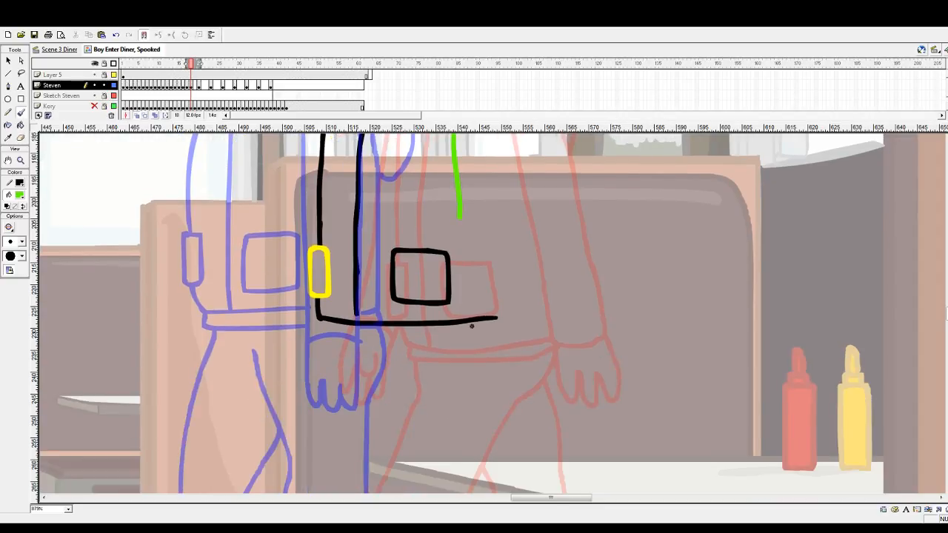
{"action": "scroll", "coordinate": [474, 320], "scroll_direction": "up", "scroll_amount": 1}
{"action": "scroll", "coordinate": [514, 286], "scroll_direction": "up", "scroll_amount": 1}
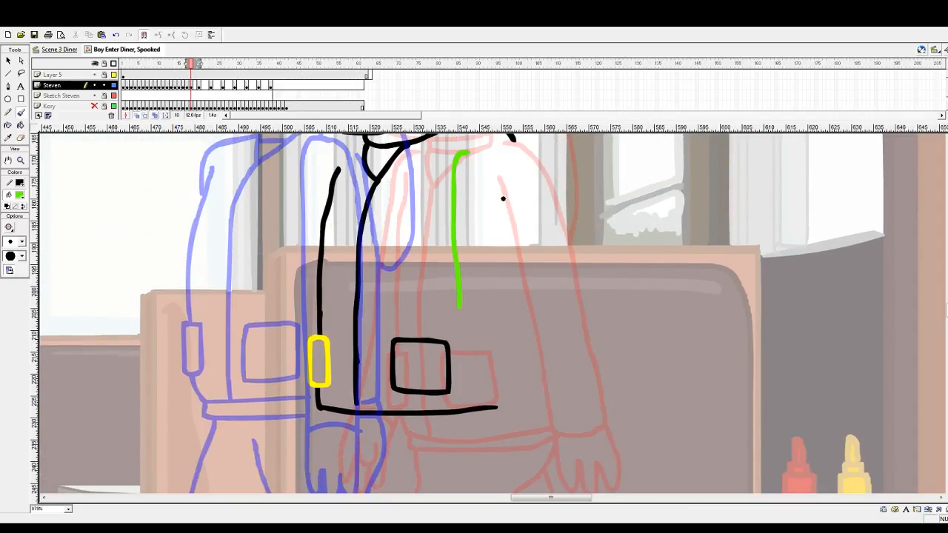
{"action": "key", "text": "ctrl+z"}
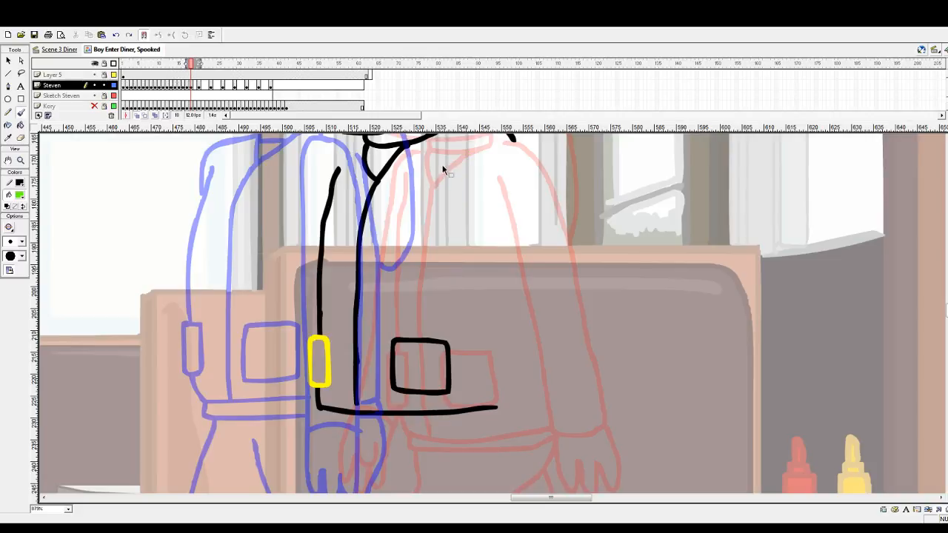
Step: Draw the near sleeve's front edge in green from the shoulder to the wrist, and the hand with fingers below the hem
{"action": "left_click_drag", "start_coordinate": [439, 164], "coordinate": [442, 263]}
{"action": "scroll", "coordinate": [443, 284], "scroll_direction": "down", "scroll_amount": 3}
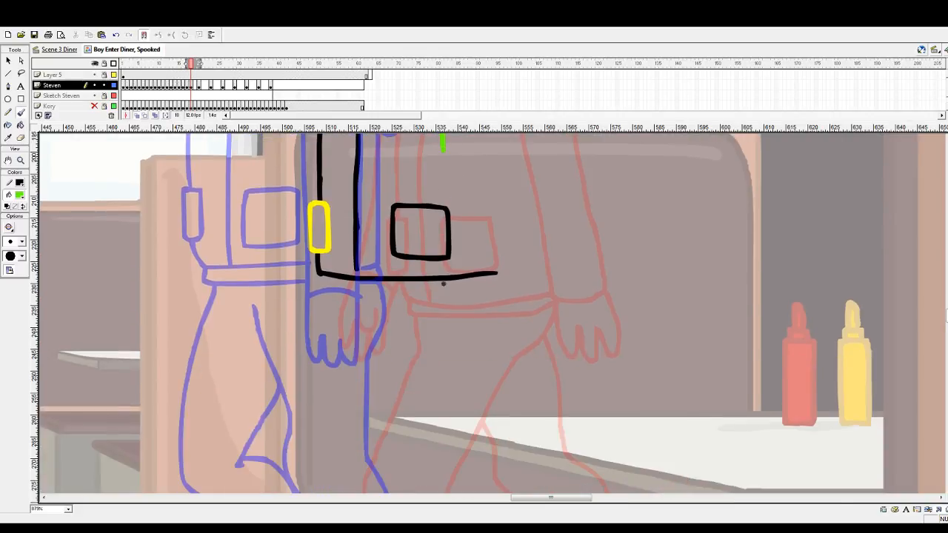
{"action": "mouse_move", "coordinate": [458, 295]}
{"action": "left_mouse_down"}
{"action": "mouse_move", "coordinate": [478, 288]}
{"action": "mouse_move", "coordinate": [506, 299]}
{"action": "mouse_move", "coordinate": [511, 340]}
{"action": "mouse_move", "coordinate": [498, 338]}
{"action": "mouse_move", "coordinate": [493, 352]}
{"action": "mouse_move", "coordinate": [474, 331]}
{"action": "mouse_move", "coordinate": [468, 342]}
{"action": "mouse_move", "coordinate": [451, 330]}
{"action": "mouse_move", "coordinate": [452, 297]}
{"action": "left_mouse_up"}
{"action": "scroll", "coordinate": [455, 293], "scroll_direction": "up", "scroll_amount": 1}
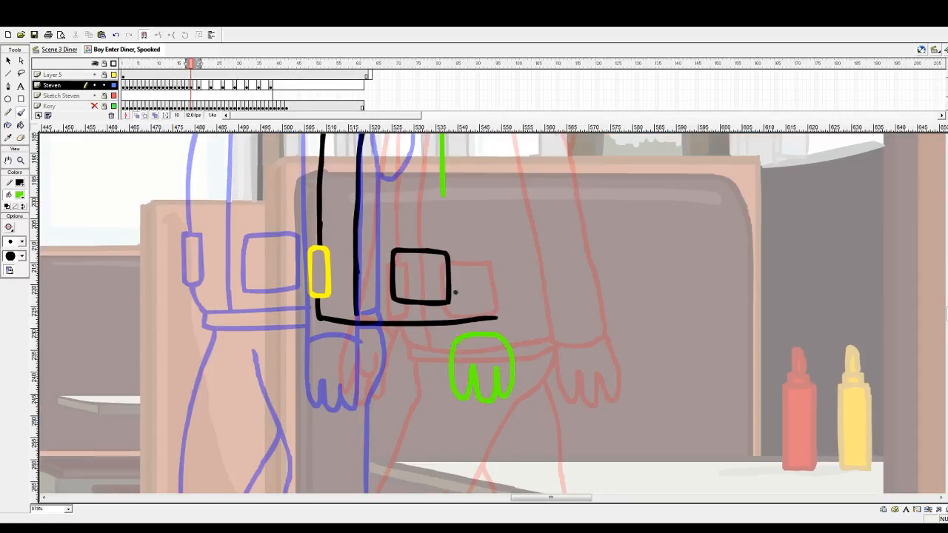
{"action": "left_click_drag", "start_coordinate": [442, 191], "coordinate": [454, 346]}
Step: Draw the near sleeve's back edge in green from the shoulder down to the hand
{"action": "scroll", "coordinate": [475, 293], "scroll_direction": "up", "scroll_amount": 2}
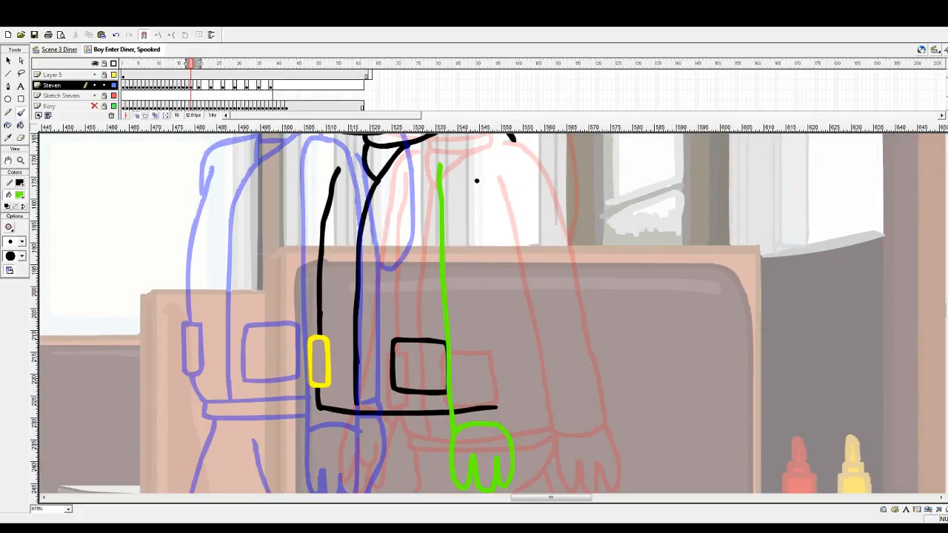
{"action": "scroll", "coordinate": [470, 193], "scroll_direction": "up", "scroll_amount": 1}
{"action": "scroll", "coordinate": [475, 194], "scroll_direction": "down", "scroll_amount": 1}
{"action": "mouse_move", "coordinate": [464, 143]}
{"action": "left_mouse_down"}
{"action": "mouse_move", "coordinate": [482, 167]}
{"action": "mouse_move", "coordinate": [495, 223]}
{"action": "mouse_move", "coordinate": [498, 307]}
{"action": "left_mouse_up"}
{"action": "scroll", "coordinate": [497, 303], "scroll_direction": "down", "scroll_amount": 2}
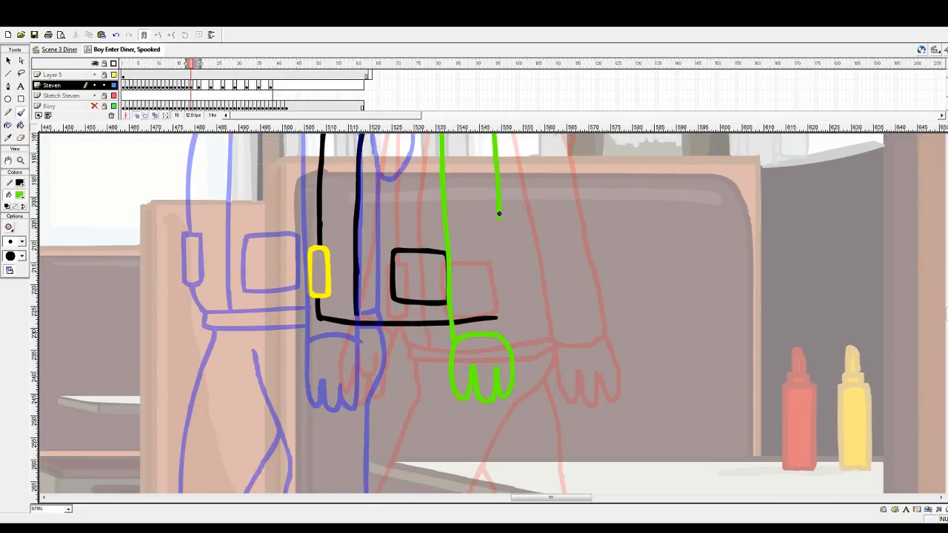
{"action": "left_click_drag", "start_coordinate": [499, 215], "coordinate": [500, 332]}
Step: Delete the black jacket bottom line where it crosses the green sleeve
{"action": "left_click", "coordinate": [7, 59]}
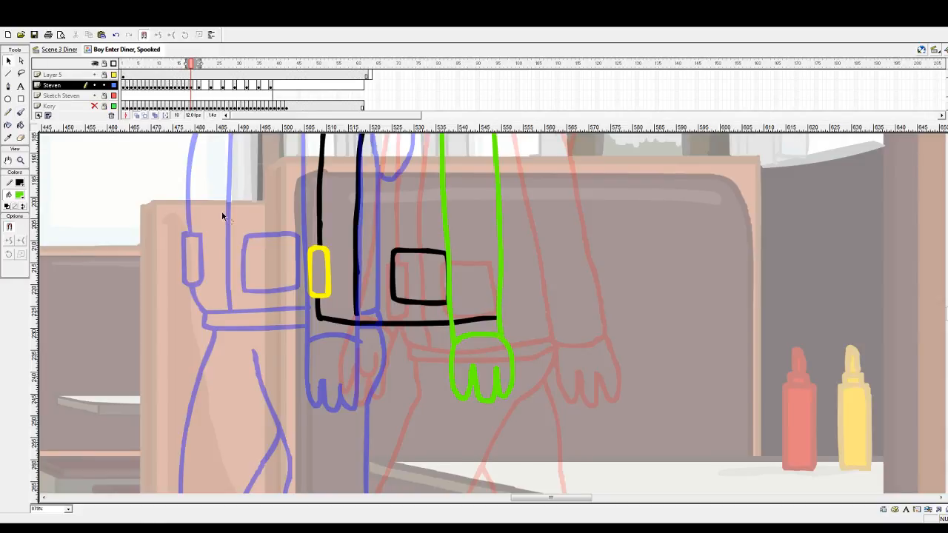
{"action": "scroll", "coordinate": [482, 317], "scroll_direction": "up", "scroll_amount": 4}
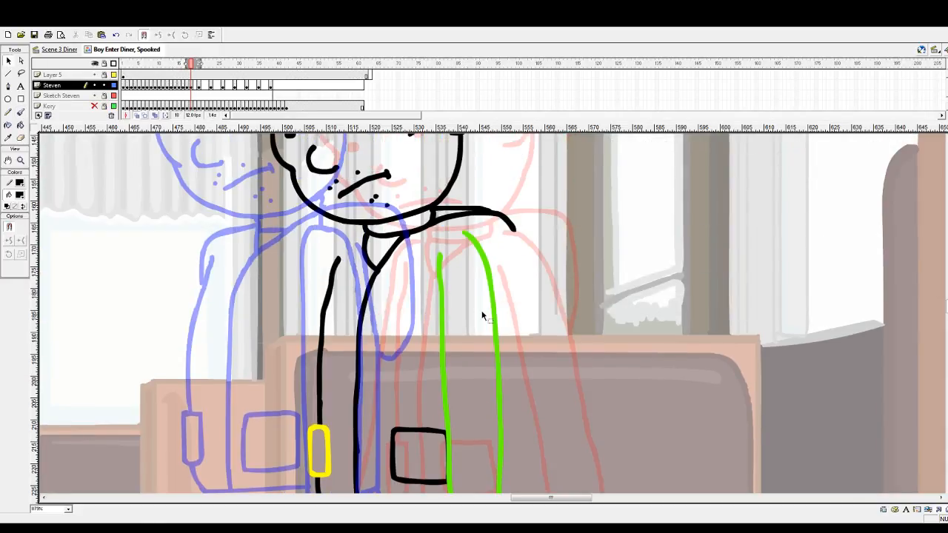
{"action": "scroll", "coordinate": [480, 310], "scroll_direction": "down", "scroll_amount": 1}
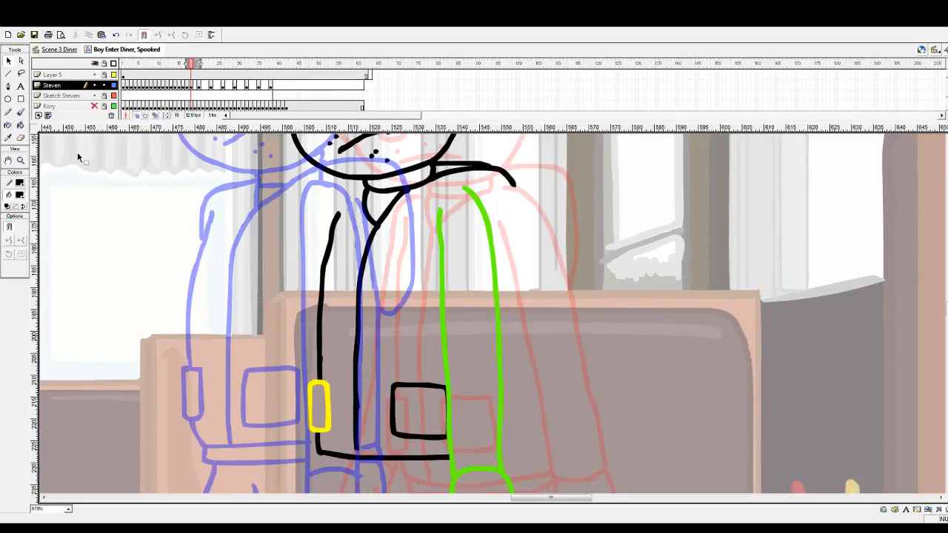
Step: Draw the jacket's back edge down to the hem in black and the hood's rounded outer curve behind the shoulder
{"action": "left_click", "coordinate": [20, 112]}
{"action": "scroll", "coordinate": [328, 236], "scroll_direction": "down", "scroll_amount": 1}
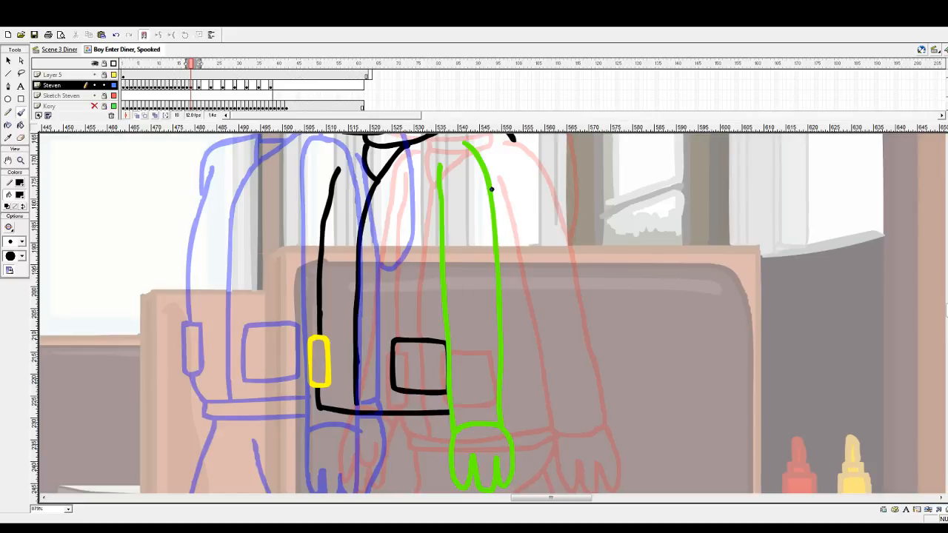
{"action": "mouse_move", "coordinate": [493, 158]}
{"action": "left_mouse_down"}
{"action": "mouse_move", "coordinate": [515, 326]}
{"action": "mouse_move", "coordinate": [516, 389]}
{"action": "mouse_move", "coordinate": [499, 409]}
{"action": "left_mouse_up"}
{"action": "scroll", "coordinate": [505, 285], "scroll_direction": "up", "scroll_amount": 2}
{"action": "mouse_move", "coordinate": [513, 234]}
{"action": "left_mouse_down"}
{"action": "mouse_move", "coordinate": [526, 314]}
{"action": "mouse_move", "coordinate": [511, 357]}
{"action": "left_mouse_up"}
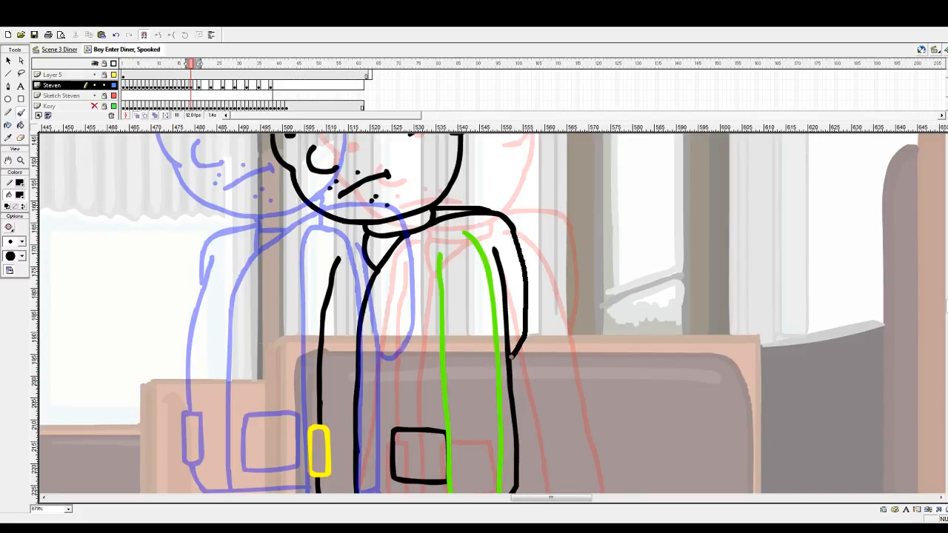
Step: Complete the jacket's waistband in black below the bottom line, on both sides of the green hand
{"action": "scroll", "coordinate": [510, 357], "scroll_direction": "down", "scroll_amount": 4}
{"action": "mouse_move", "coordinate": [319, 318]}
{"action": "left_mouse_down"}
{"action": "mouse_move", "coordinate": [315, 334]}
{"action": "mouse_move", "coordinate": [450, 342]}
{"action": "left_mouse_up"}
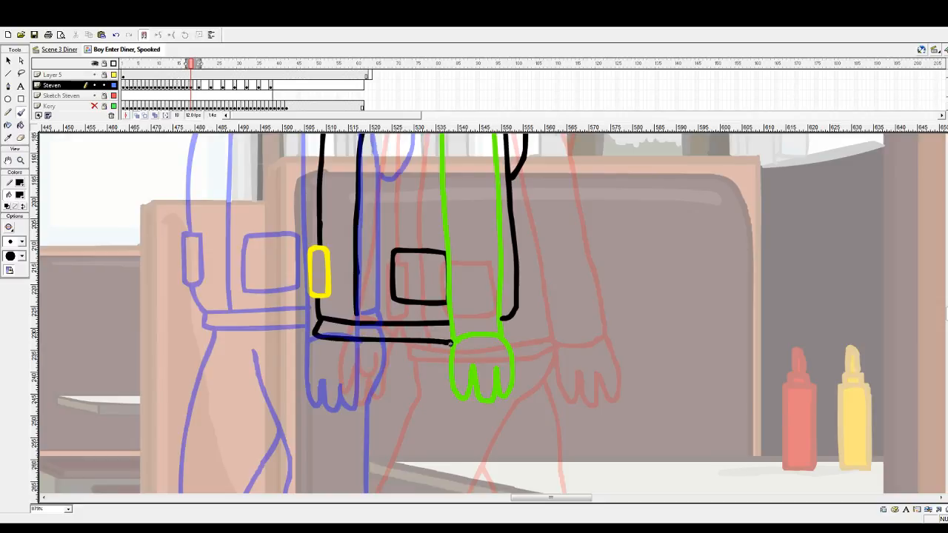
{"action": "mouse_move", "coordinate": [505, 317]}
{"action": "left_mouse_down"}
{"action": "mouse_move", "coordinate": [520, 327]}
{"action": "mouse_move", "coordinate": [505, 337]}
{"action": "left_mouse_up"}
Step: Draw the planted front leg in black, with the front and back contours running from thigh to ankle and the trouser cuff
{"action": "scroll", "coordinate": [314, 354], "scroll_direction": "down", "scroll_amount": 4}
{"action": "scroll", "coordinate": [416, 345], "scroll_direction": "down", "scroll_amount": 2}
{"action": "scroll", "coordinate": [413, 345], "scroll_direction": "up", "scroll_amount": 2}
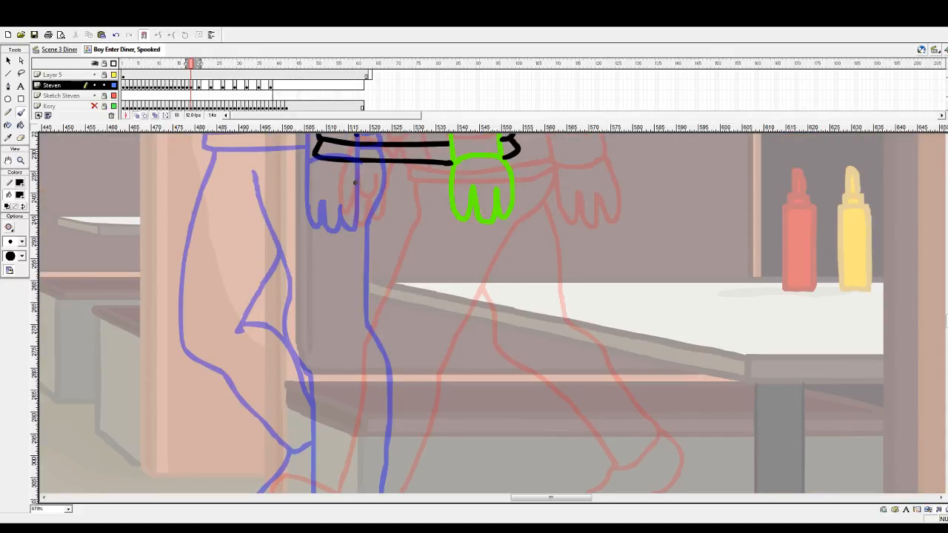
{"action": "left_click_drag", "start_coordinate": [354, 186], "coordinate": [340, 380]}
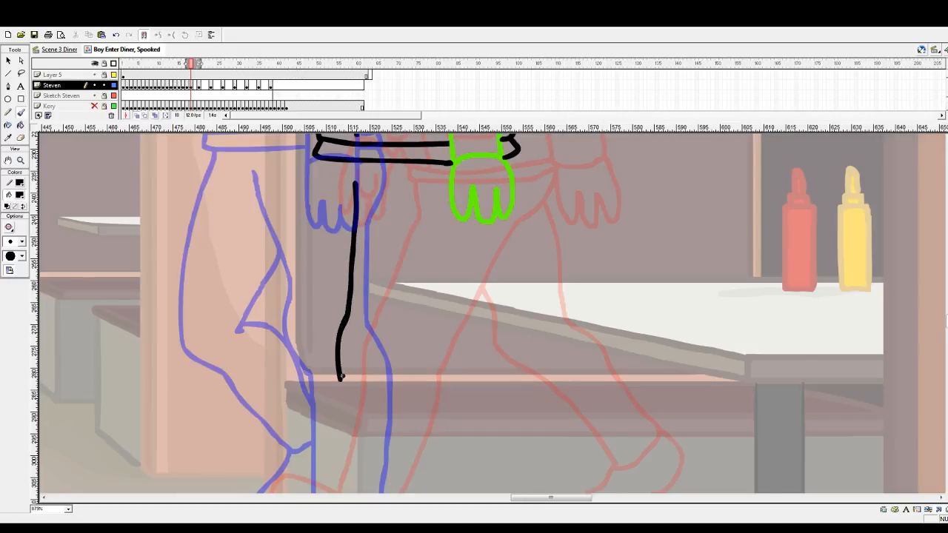
{"action": "scroll", "coordinate": [355, 354], "scroll_direction": "down", "scroll_amount": 2}
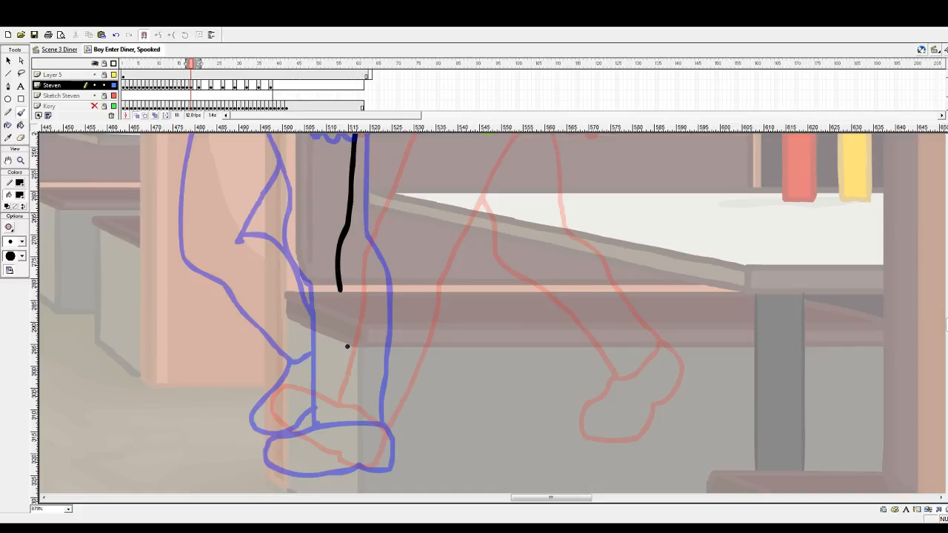
{"action": "scroll", "coordinate": [347, 346], "scroll_direction": "up", "scroll_amount": 2}
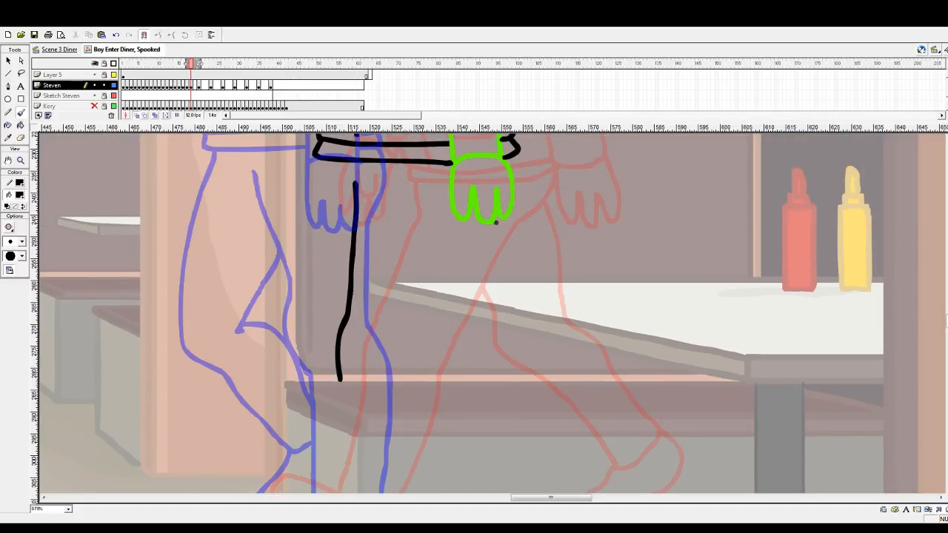
{"action": "mouse_move", "coordinate": [486, 222]}
{"action": "left_mouse_down"}
{"action": "mouse_move", "coordinate": [416, 347]}
{"action": "mouse_move", "coordinate": [414, 397]}
{"action": "left_mouse_up"}
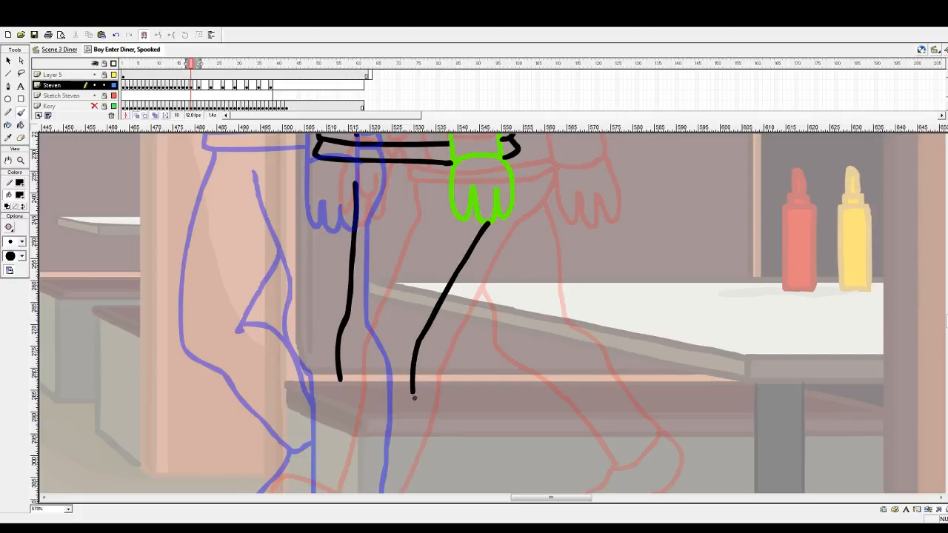
{"action": "scroll", "coordinate": [418, 398], "scroll_direction": "down", "scroll_amount": 2}
{"action": "mouse_move", "coordinate": [412, 302]}
{"action": "left_mouse_down"}
{"action": "mouse_move", "coordinate": [387, 430]}
{"action": "mouse_move", "coordinate": [323, 428]}
{"action": "mouse_move", "coordinate": [315, 424]}
{"action": "mouse_move", "coordinate": [340, 285]}
{"action": "left_mouse_up"}
Step: Draw the planted foot's shoe below the trouser cuff by tracing the blue onion-skinned shoe
{"action": "scroll", "coordinate": [356, 362], "scroll_direction": "down", "scroll_amount": 2}
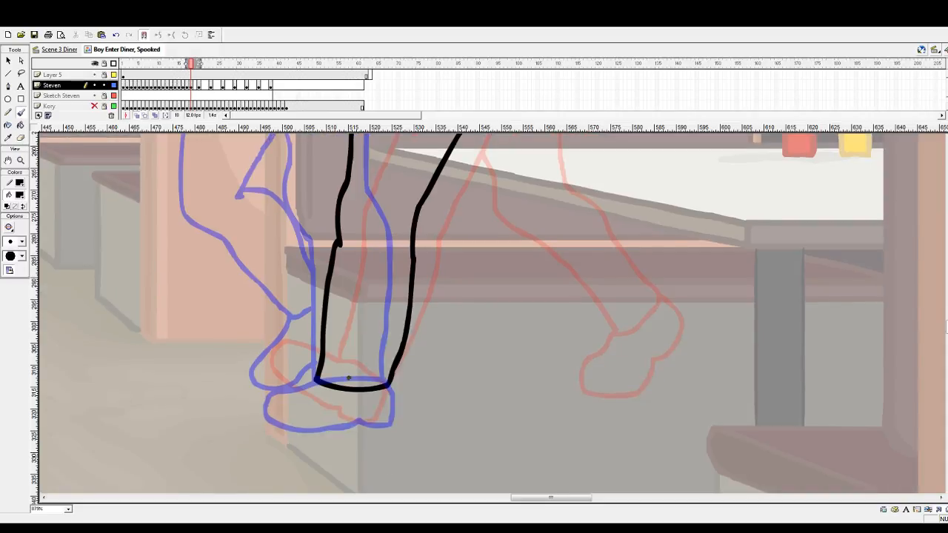
{"action": "mouse_move", "coordinate": [316, 381]}
{"action": "left_mouse_down"}
{"action": "mouse_move", "coordinate": [270, 395]}
{"action": "mouse_move", "coordinate": [265, 416]}
{"action": "mouse_move", "coordinate": [291, 429]}
{"action": "mouse_move", "coordinate": [392, 423]}
{"action": "left_mouse_up"}
{"action": "left_click_drag", "start_coordinate": [387, 383], "coordinate": [397, 421]}
Step: Join the jacket hem to the front thigh with a short line and draw the trailing leg's two contours down to the shin
{"action": "scroll", "coordinate": [397, 421], "scroll_direction": "up", "scroll_amount": 5}
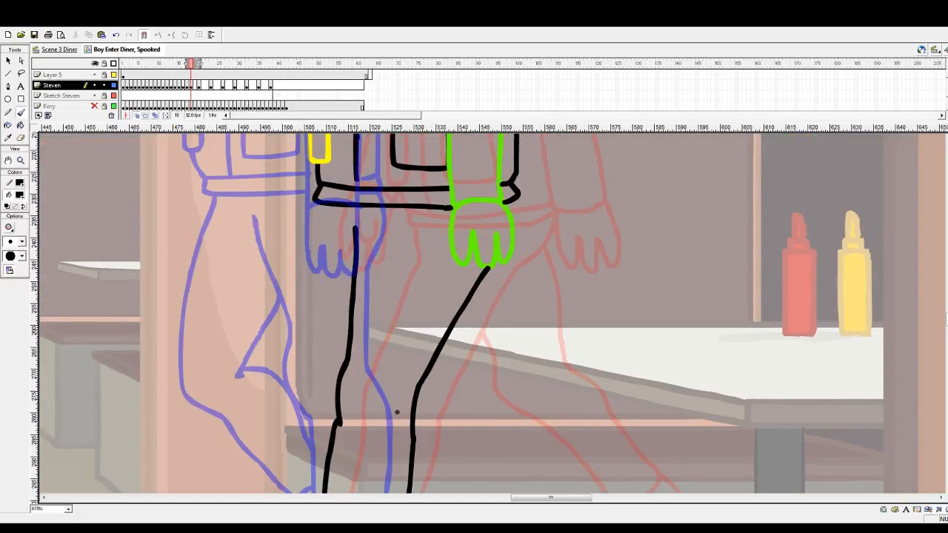
{"action": "scroll", "coordinate": [397, 412], "scroll_direction": "down", "scroll_amount": 1}
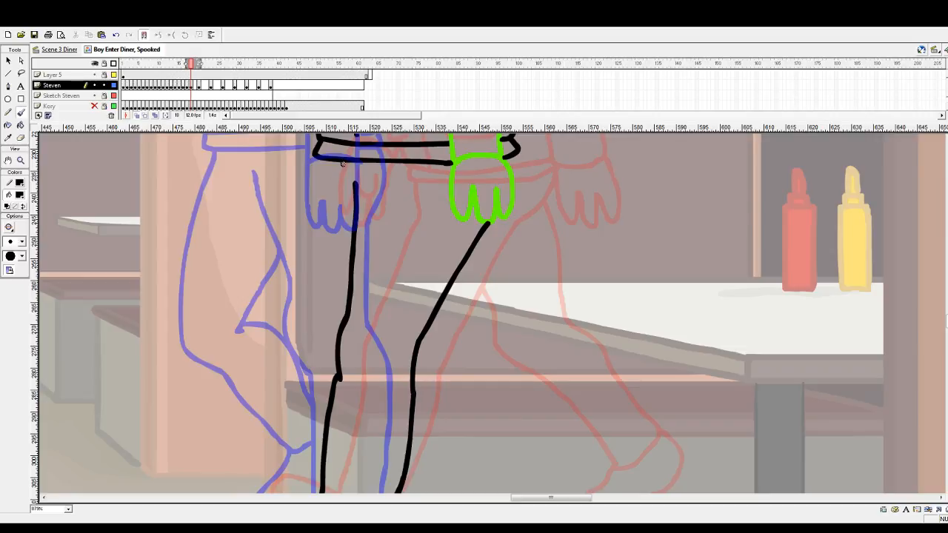
{"action": "left_click_drag", "start_coordinate": [342, 164], "coordinate": [353, 211]}
{"action": "scroll", "coordinate": [412, 360], "scroll_direction": "down", "scroll_amount": 2}
{"action": "mouse_move", "coordinate": [414, 305]}
{"action": "left_mouse_down"}
{"action": "mouse_move", "coordinate": [477, 399]}
{"action": "mouse_move", "coordinate": [504, 408]}
{"action": "mouse_move", "coordinate": [536, 373]}
{"action": "mouse_move", "coordinate": [514, 324]}
{"action": "mouse_move", "coordinate": [471, 282]}
{"action": "left_mouse_up"}
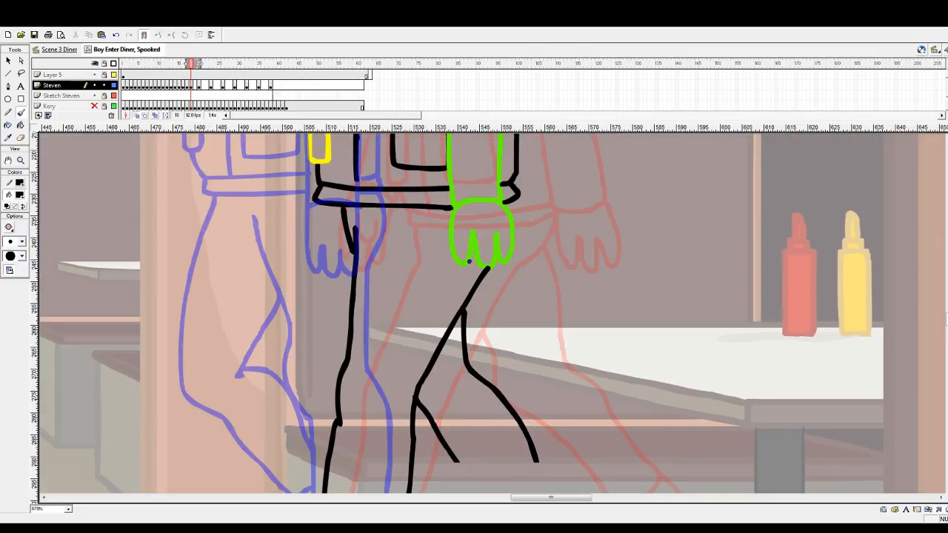
Step: Extend the trailing leg to its trouser cuff and draw the raised shoe below it
{"action": "scroll", "coordinate": [470, 270], "scroll_direction": "down", "scroll_amount": 5}
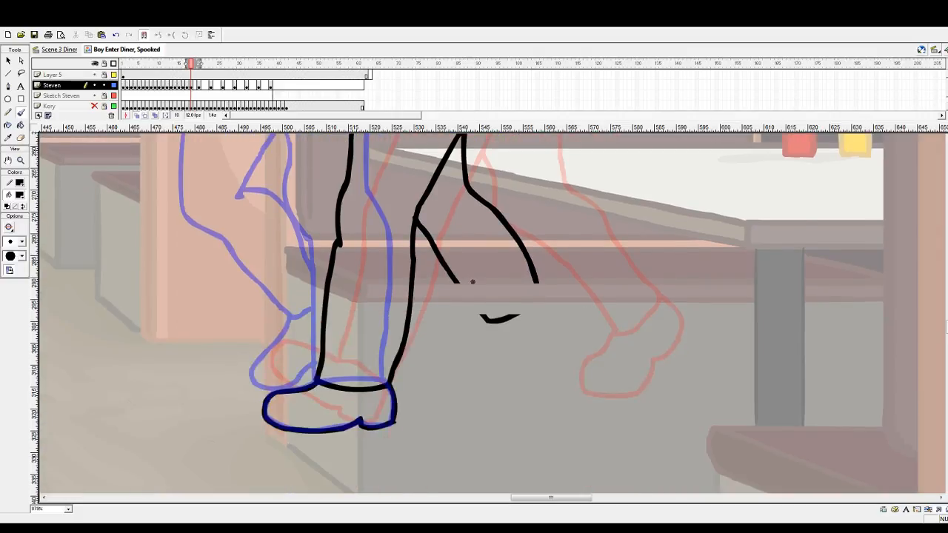
{"action": "left_click_drag", "start_coordinate": [455, 280], "coordinate": [487, 320]}
{"action": "mouse_move", "coordinate": [538, 283]}
{"action": "left_mouse_down"}
{"action": "mouse_move", "coordinate": [526, 308]}
{"action": "mouse_move", "coordinate": [489, 321]}
{"action": "mouse_move", "coordinate": [493, 334]}
{"action": "mouse_move", "coordinate": [463, 374]}
{"action": "mouse_move", "coordinate": [474, 392]}
{"action": "mouse_move", "coordinate": [524, 375]}
{"action": "mouse_move", "coordinate": [537, 345]}
{"action": "mouse_move", "coordinate": [569, 326]}
{"action": "mouse_move", "coordinate": [552, 296]}
{"action": "mouse_move", "coordinate": [570, 315]}
{"action": "left_mouse_up"}
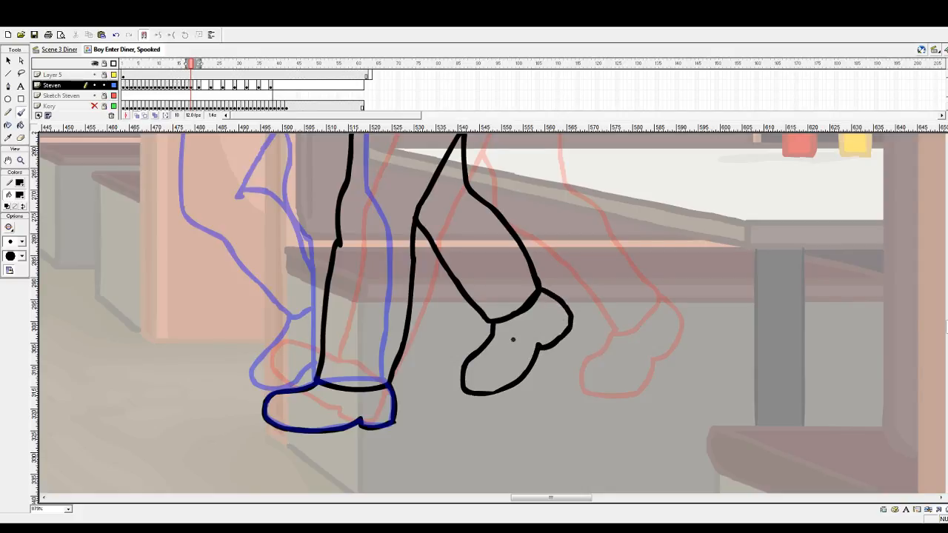
Step: Draw the far sleeve's outer contour in black from the collar below the chin down to the yellow pocket
{"action": "scroll", "coordinate": [485, 352], "scroll_direction": "up", "scroll_amount": 5}
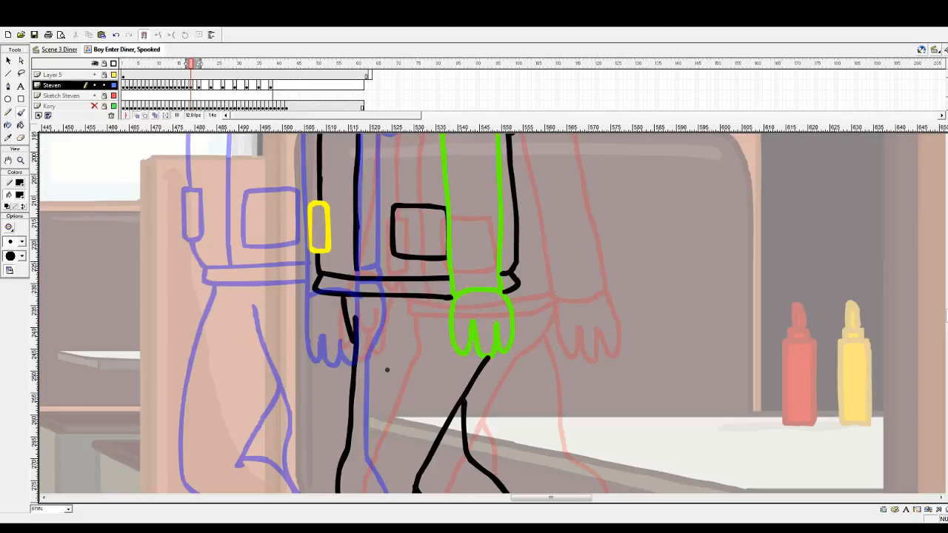
{"action": "scroll", "coordinate": [387, 370], "scroll_direction": "up", "scroll_amount": 2}
{"action": "scroll", "coordinate": [383, 367], "scroll_direction": "down", "scroll_amount": 1}
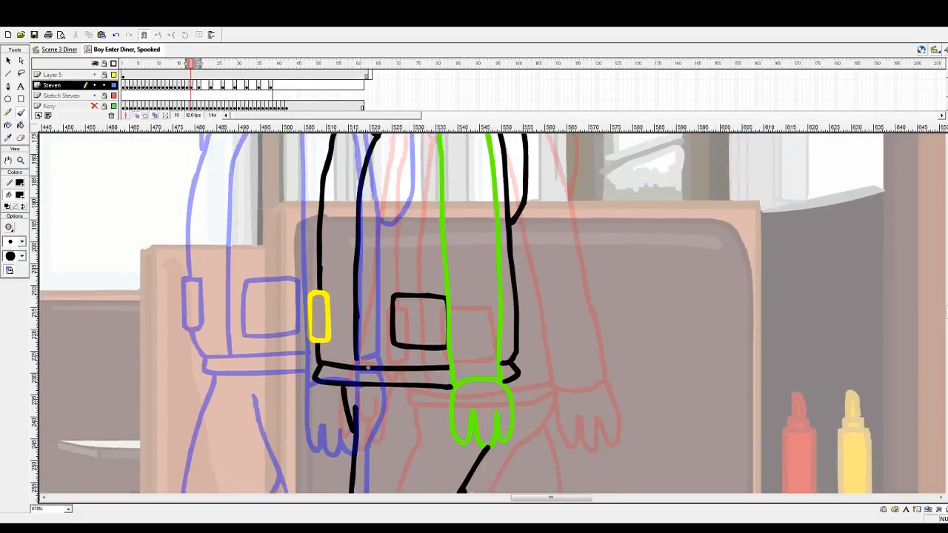
{"action": "scroll", "coordinate": [370, 356], "scroll_direction": "up", "scroll_amount": 2}
{"action": "scroll", "coordinate": [334, 348], "scroll_direction": "down", "scroll_amount": 3}
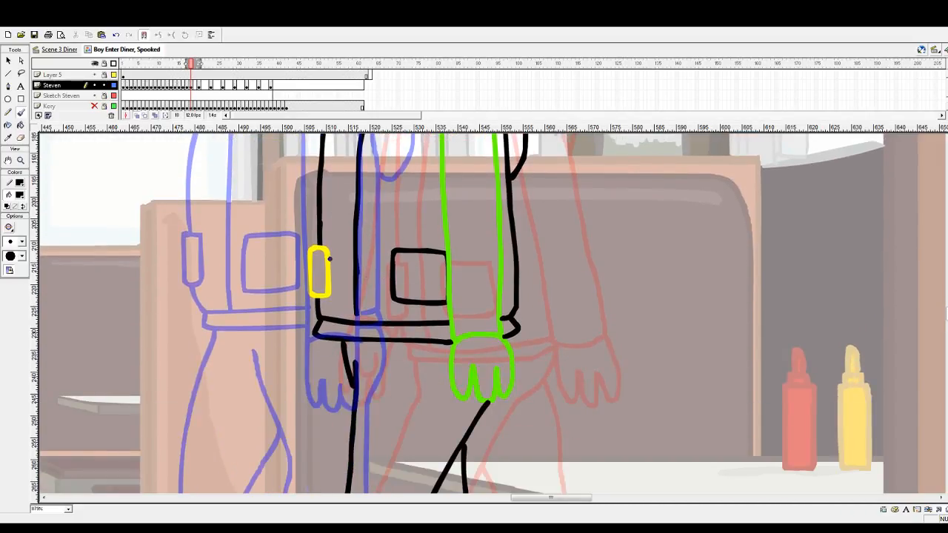
{"action": "scroll", "coordinate": [331, 258], "scroll_direction": "up", "scroll_amount": 2}
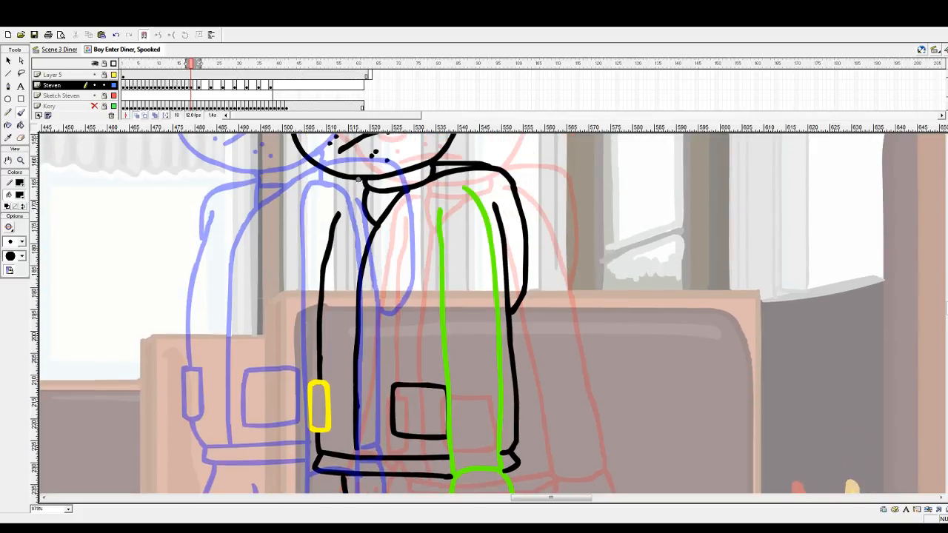
{"action": "mouse_move", "coordinate": [359, 180]}
{"action": "left_mouse_down"}
{"action": "mouse_move", "coordinate": [315, 251]}
{"action": "mouse_move", "coordinate": [312, 363]}
{"action": "left_mouse_up"}
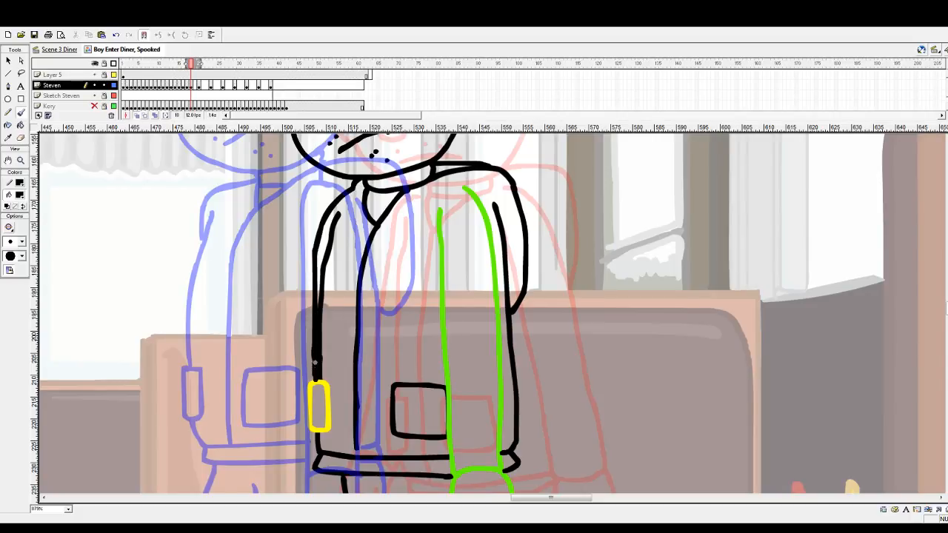
Step: Draw the far hand with its fingers in black below the jacket hem, beside the front thigh
{"action": "scroll", "coordinate": [317, 374], "scroll_direction": "down", "scroll_amount": 3}
{"action": "scroll", "coordinate": [318, 376], "scroll_direction": "down", "scroll_amount": 2}
{"action": "mouse_move", "coordinate": [318, 339]}
{"action": "left_mouse_down"}
{"action": "mouse_move", "coordinate": [330, 392]}
{"action": "mouse_move", "coordinate": [339, 385]}
{"action": "mouse_move", "coordinate": [355, 401]}
{"action": "left_mouse_up"}
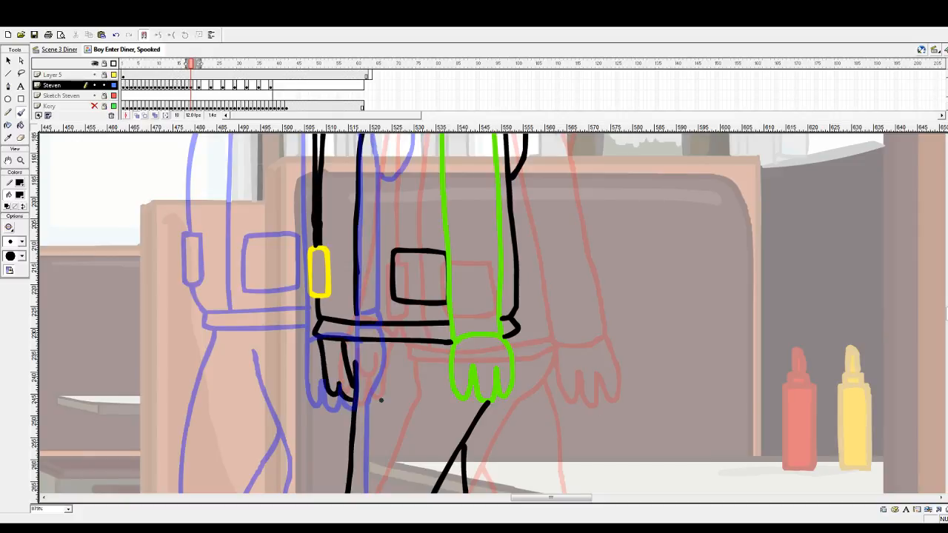
{"action": "scroll", "coordinate": [431, 404], "scroll_direction": "down", "scroll_amount": 5}
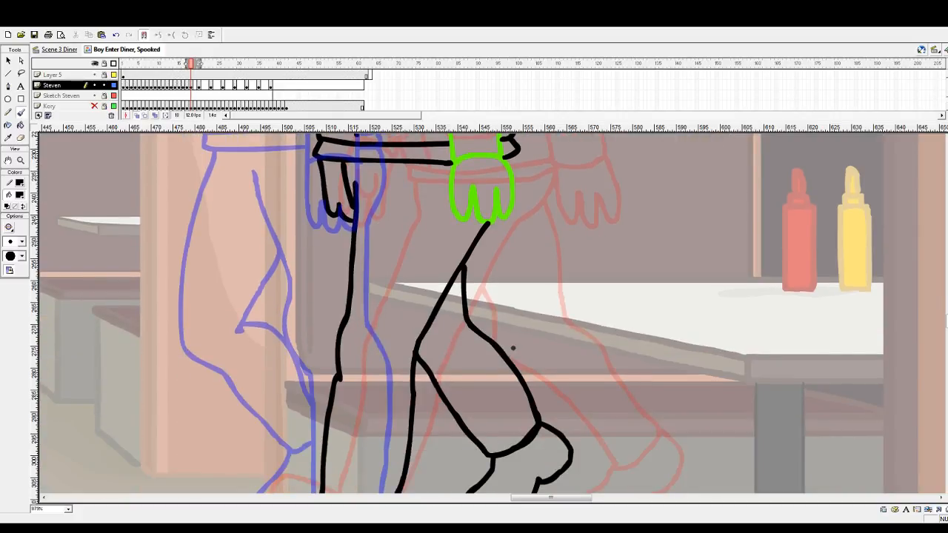
{"action": "scroll", "coordinate": [510, 345], "scroll_direction": "down", "scroll_amount": 4}
{"action": "scroll", "coordinate": [504, 353], "scroll_direction": "up", "scroll_amount": 4}
Step: Compare frame 18 with the neighbouring frames, recolour its whole drawing blue and check the colour as an onion skin from frame 19
{"action": "left_click", "coordinate": [21, 159]}
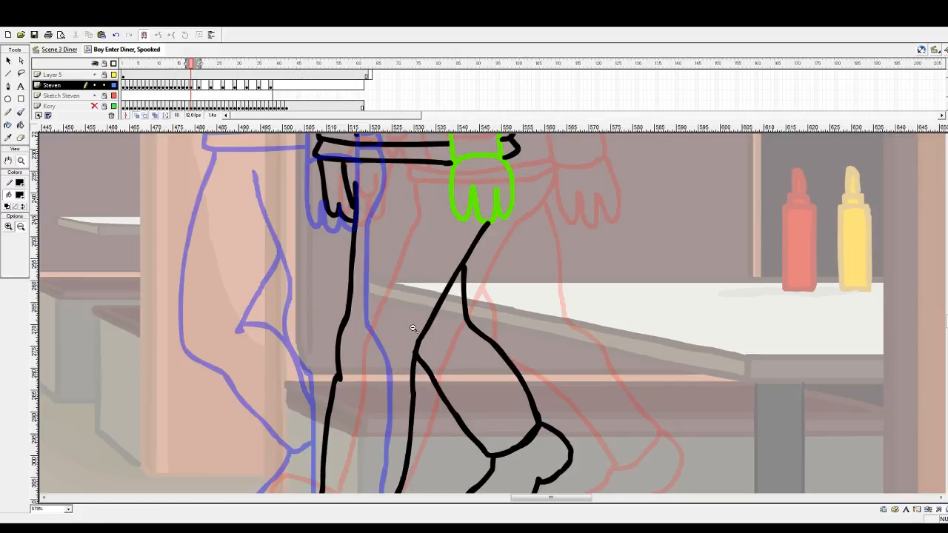
{"action": "left_click", "coordinate": [525, 323], "text": "alt"}
{"action": "scroll", "coordinate": [526, 323], "scroll_direction": "up", "scroll_amount": 3}
{"action": "scroll", "coordinate": [526, 322], "scroll_direction": "up", "scroll_amount": 3}
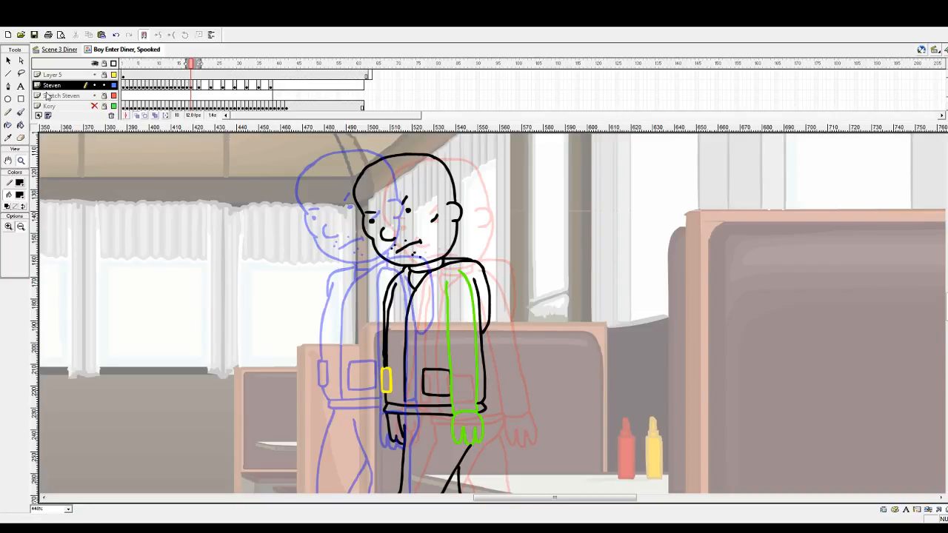
{"action": "left_click", "coordinate": [189, 65]}
{"action": "left_click_drag", "start_coordinate": [188, 64], "coordinate": [201, 66]}
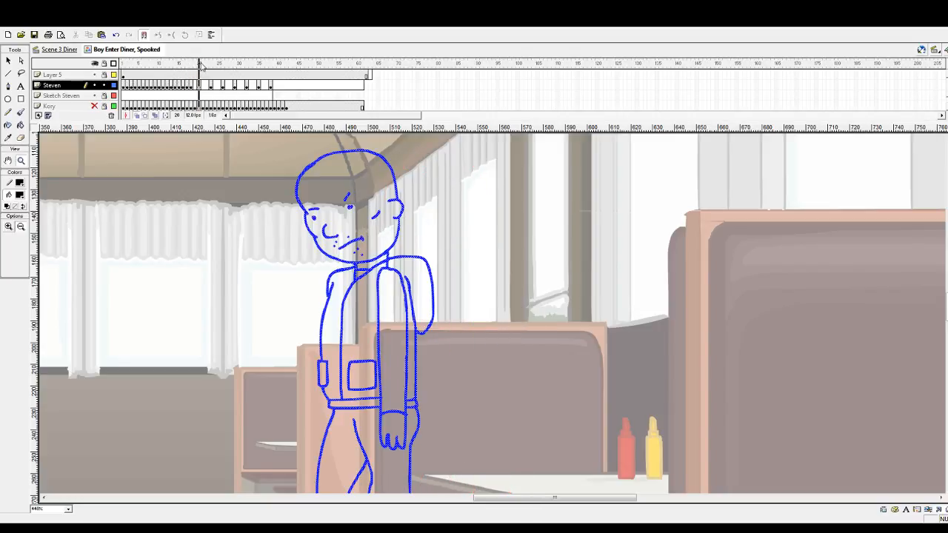
{"action": "key", "text": "comma"}
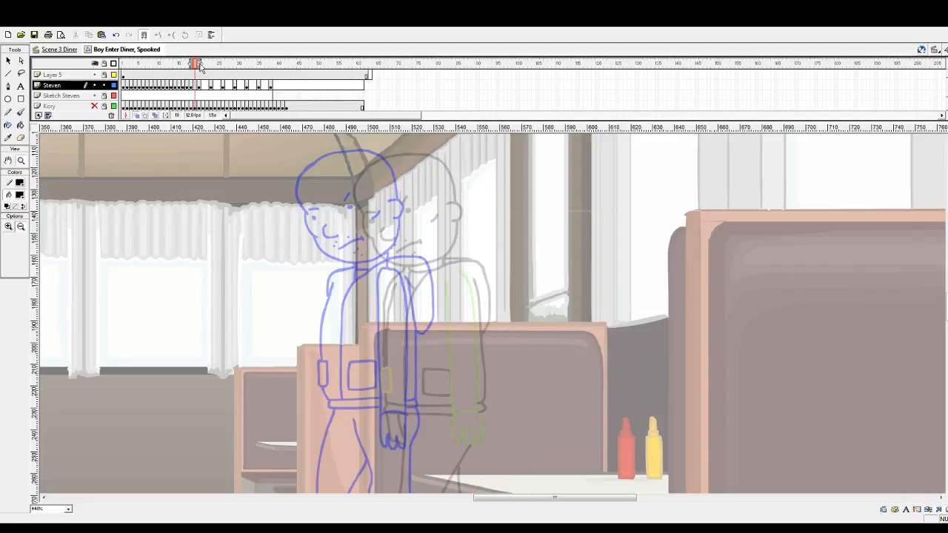
{"action": "left_click", "coordinate": [191, 85]}
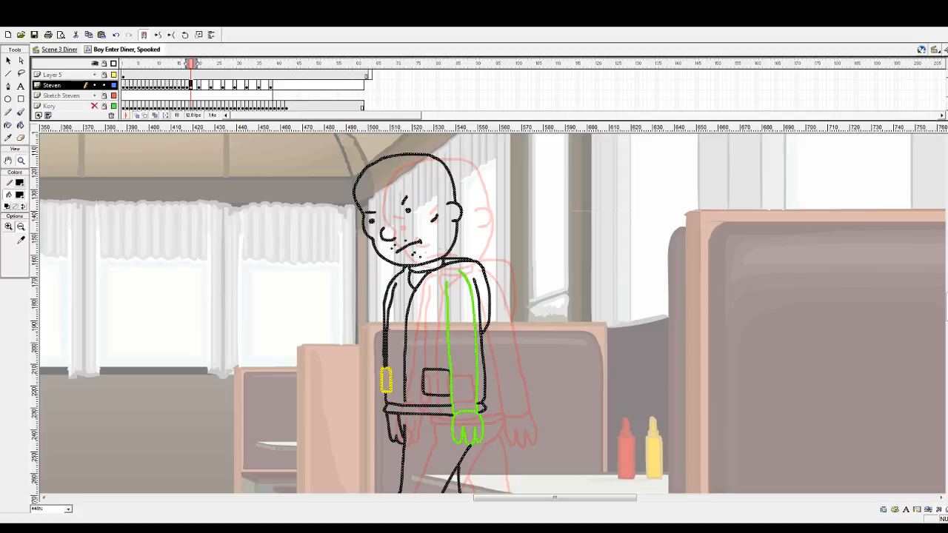
{"action": "left_click", "coordinate": [17, 245]}
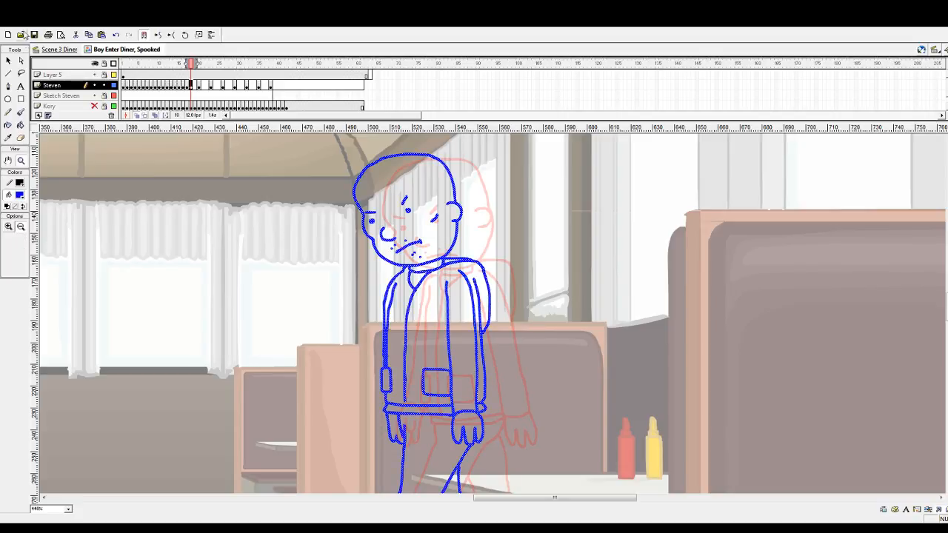
{"action": "scroll", "coordinate": [463, 339], "scroll_direction": "down", "scroll_amount": 5}
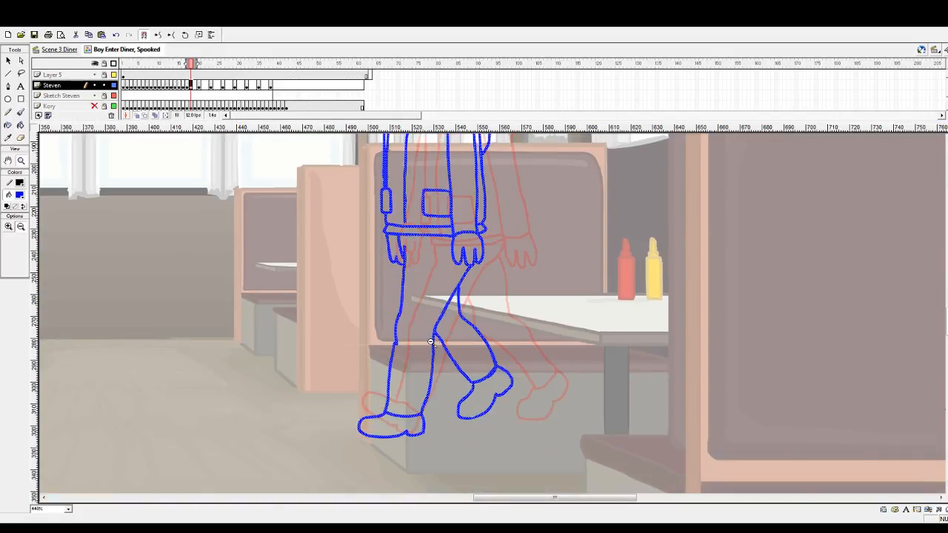
{"action": "scroll", "coordinate": [502, 377], "scroll_direction": "up", "scroll_amount": 4}
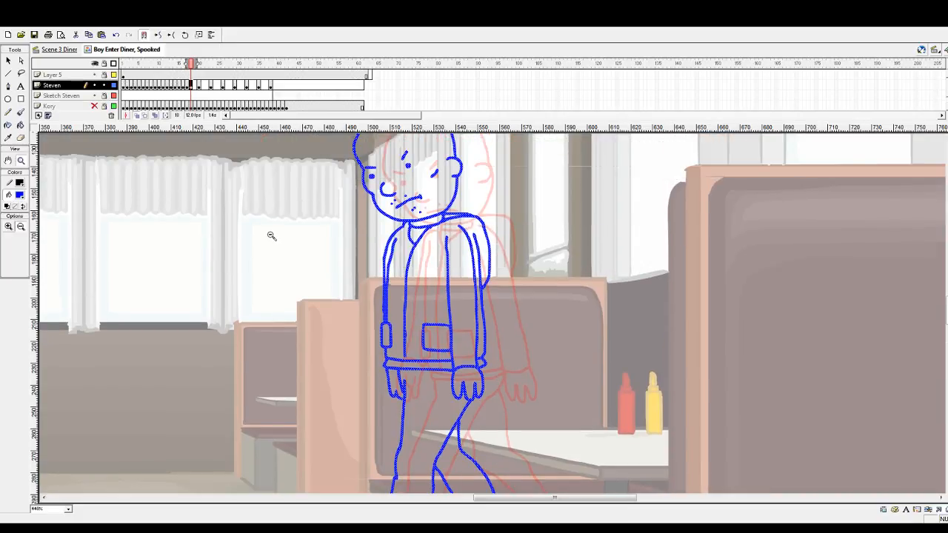
{"action": "key", "text": "period"}
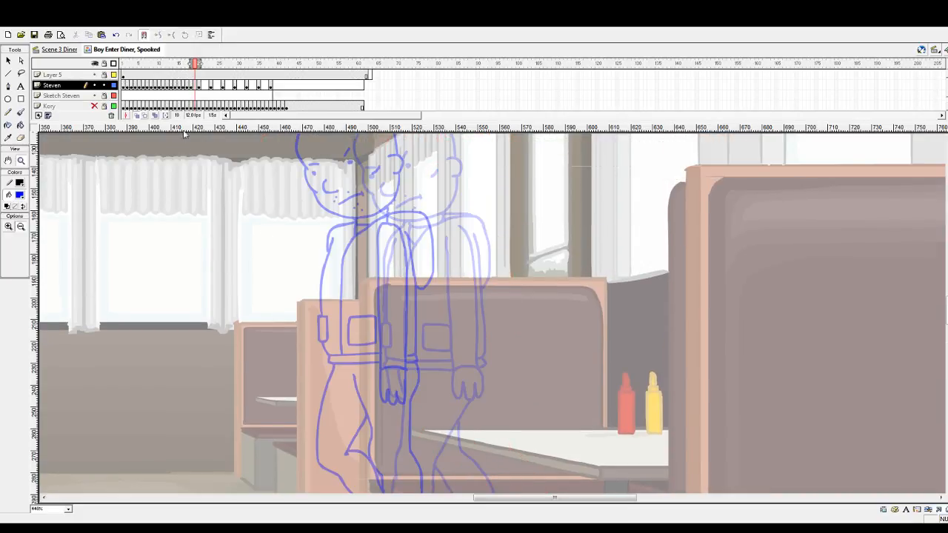
Step: Recolour all of the boy's line art on frame 18 of the Steven layer red
{"action": "left_click", "coordinate": [190, 85]}
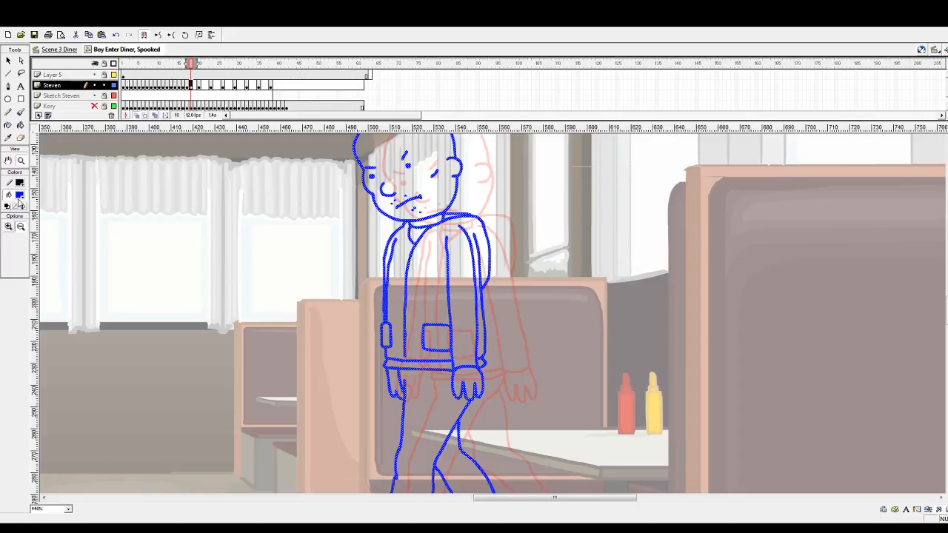
{"action": "left_click", "coordinate": [75, 245]}
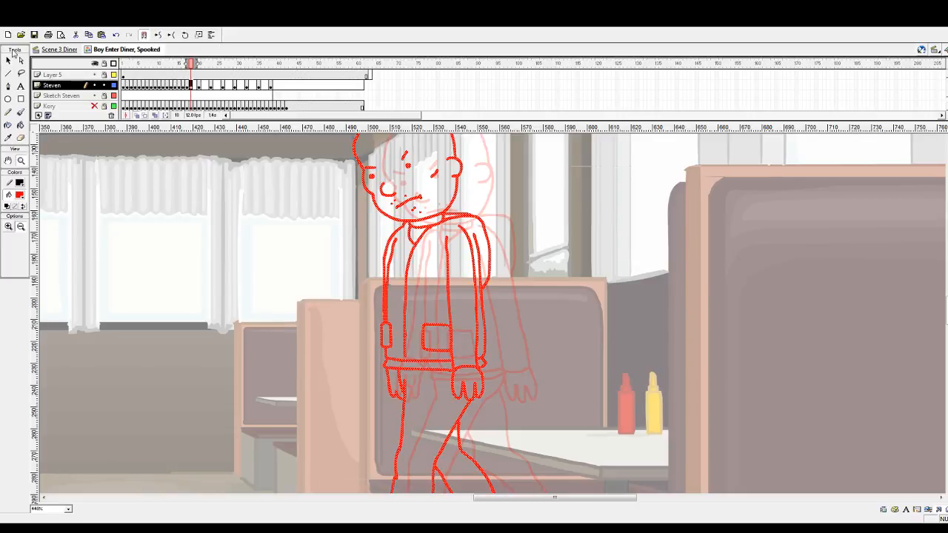
{"action": "left_click", "coordinate": [14, 24]}
Step: Go to frame 19 and zoom in on the overlapping blue and red onion-skinned heads, ready for drawing the in-between
{"action": "key", "text": "period"}
{"action": "scroll", "coordinate": [389, 233], "scroll_direction": "up", "scroll_amount": 2}
{"action": "left_click_drag", "start_coordinate": [286, 191], "coordinate": [518, 338]}
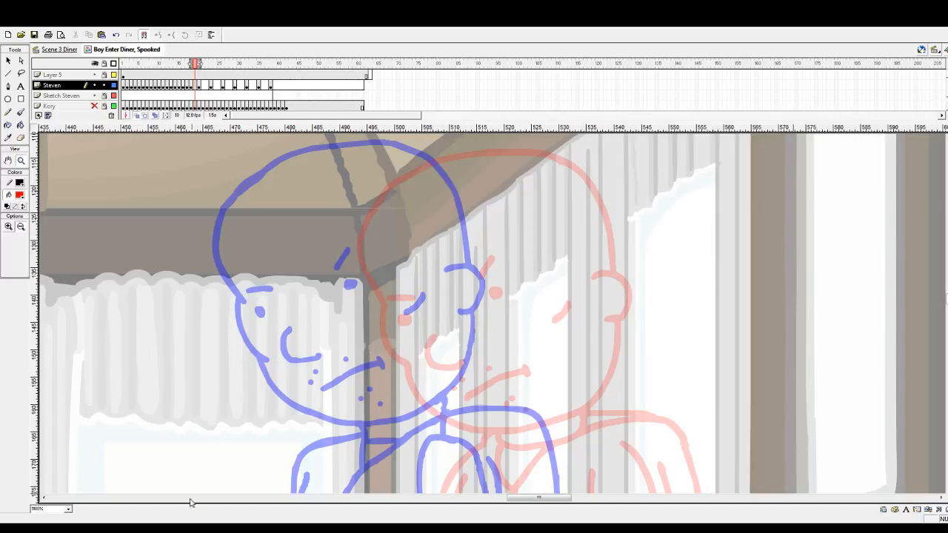
{"action": "scroll", "coordinate": [441, 422], "scroll_direction": "down", "scroll_amount": 8}
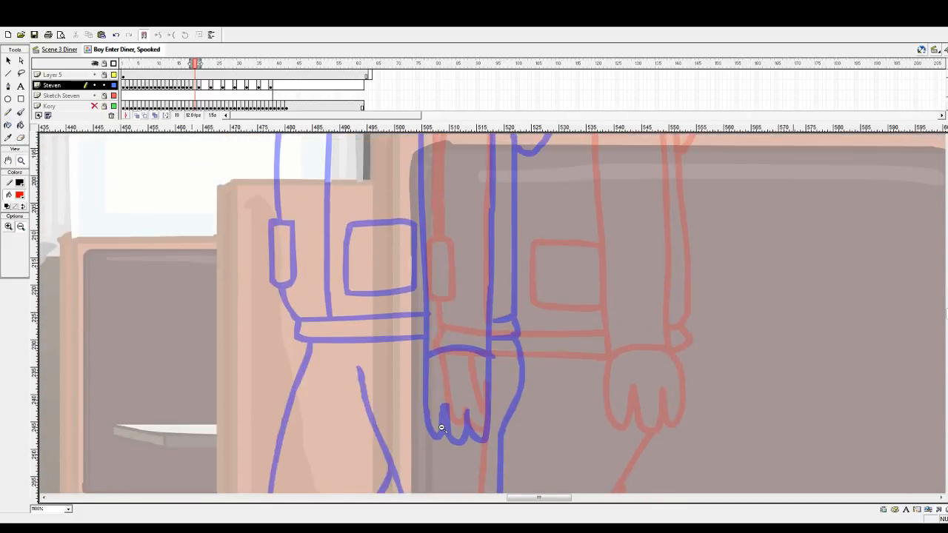
{"action": "scroll", "coordinate": [441, 428], "scroll_direction": "up", "scroll_amount": 8}
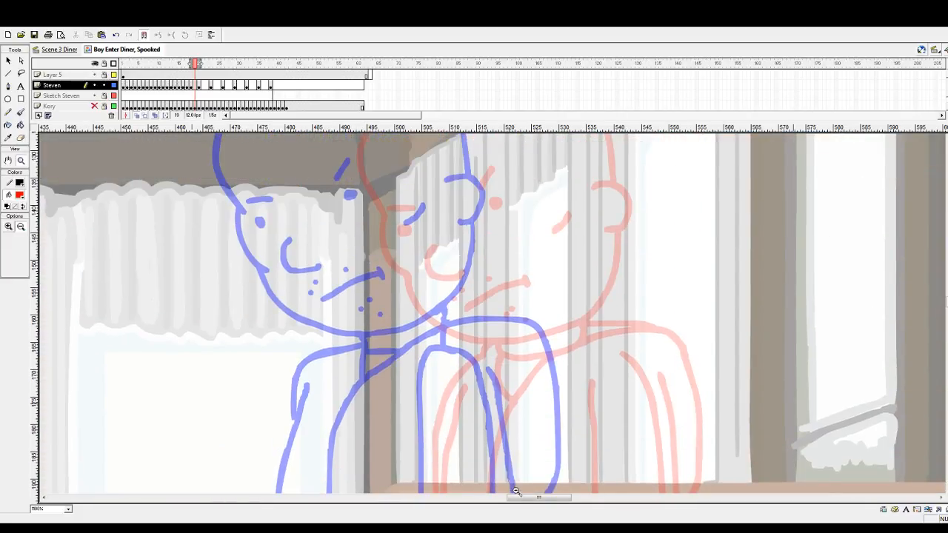
{"action": "left_click_drag", "start_coordinate": [526, 496], "coordinate": [531, 497]}
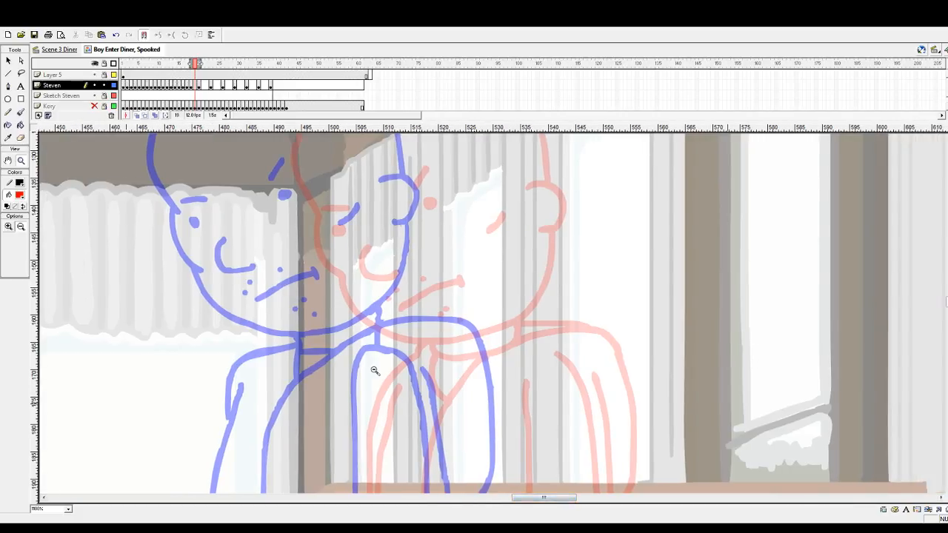
{"action": "scroll", "coordinate": [380, 304], "scroll_direction": "up", "scroll_amount": 3}
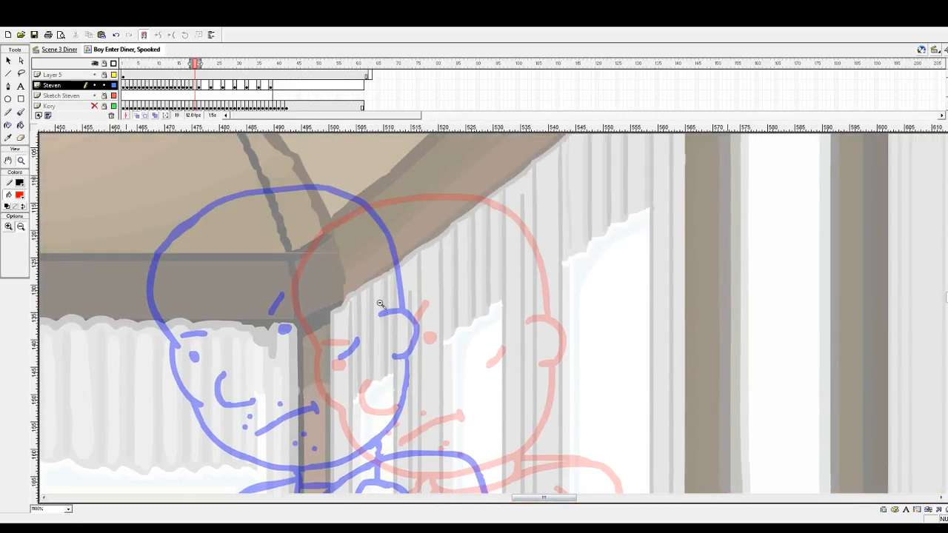